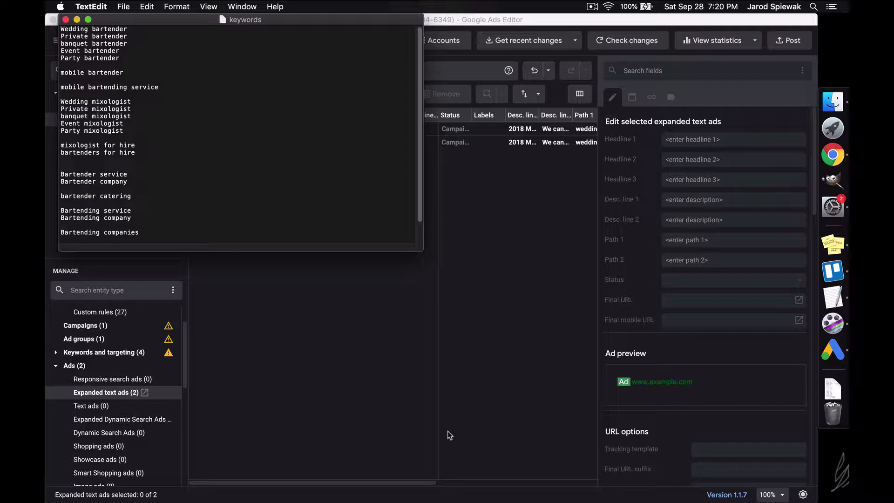
Step: Switch to Google Ads Editor and duplicate the Wedding bartender ad group within the Boston - BDM campaign
click(357, 390)
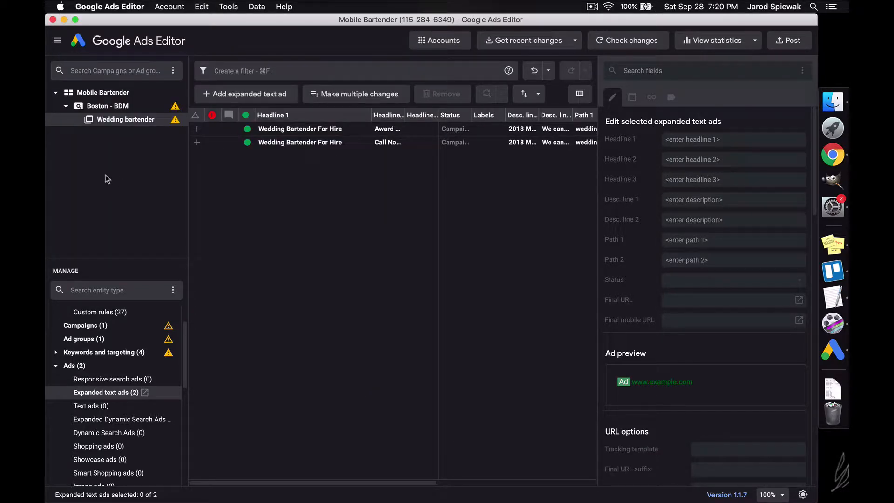
click(133, 111)
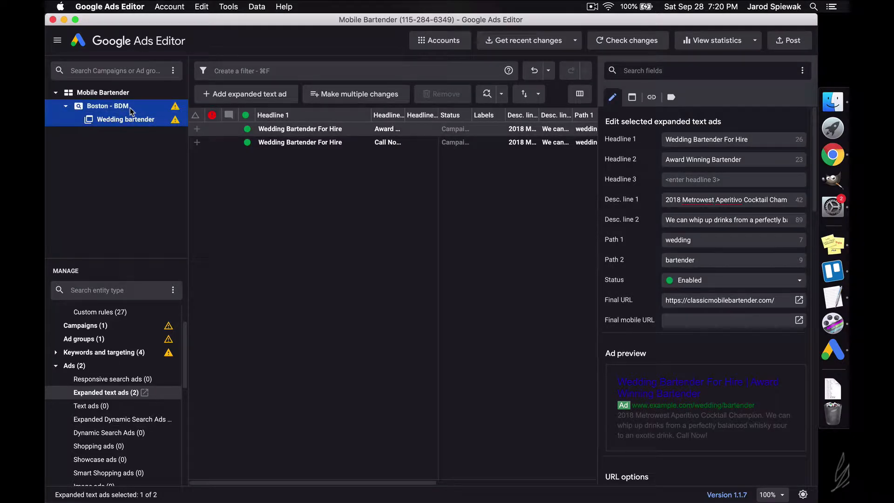
click(110, 340)
click(342, 229)
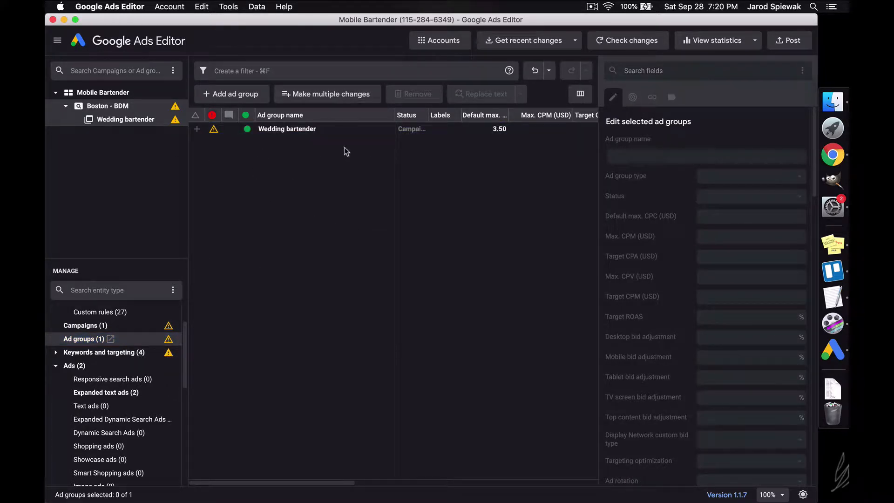
click(338, 132)
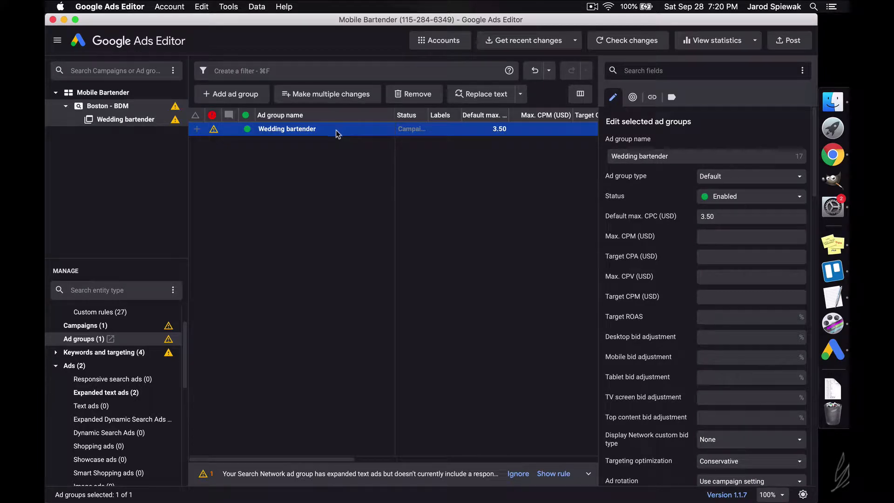
key(super+v)
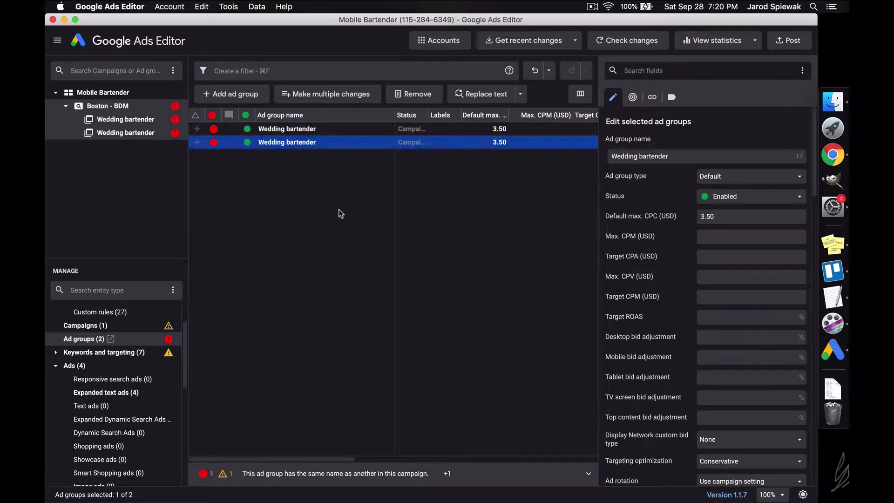
Step: Switch to the keywords list in TextEdit and delete its first entry, "Wedding bartender", along with its line
click(833, 296)
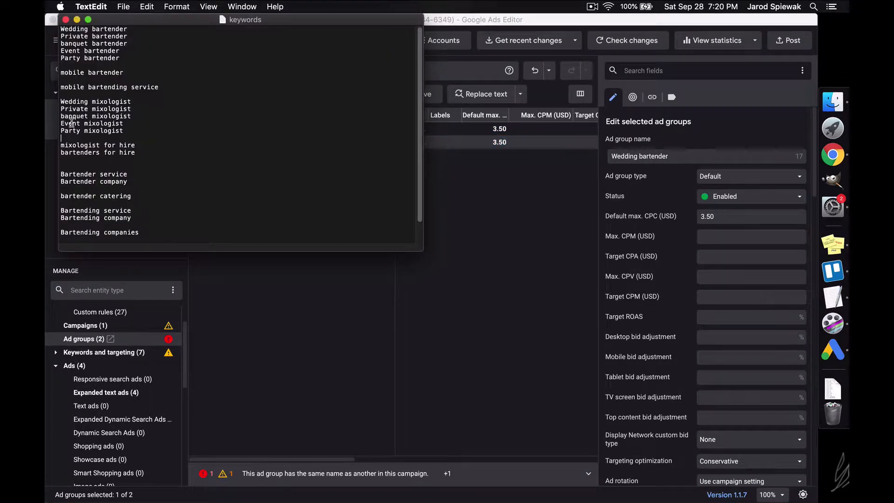
drag(133, 29, 54, 29)
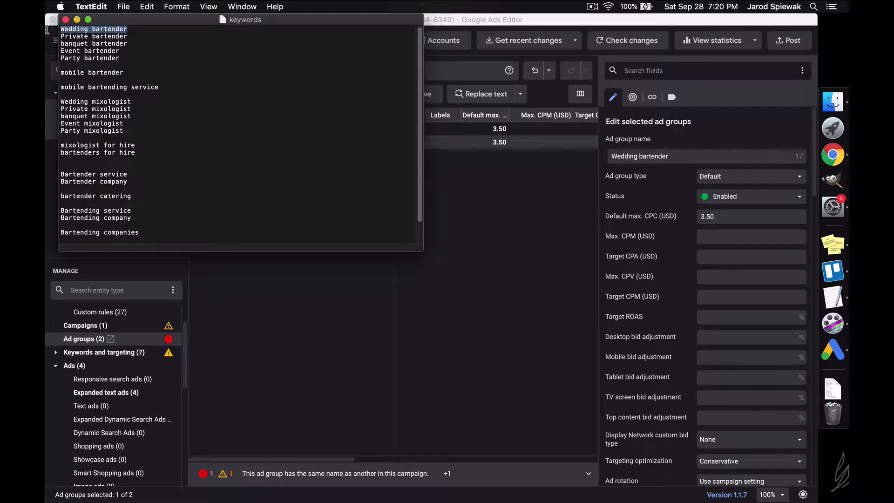
key(BackSpace)
key(Delete)
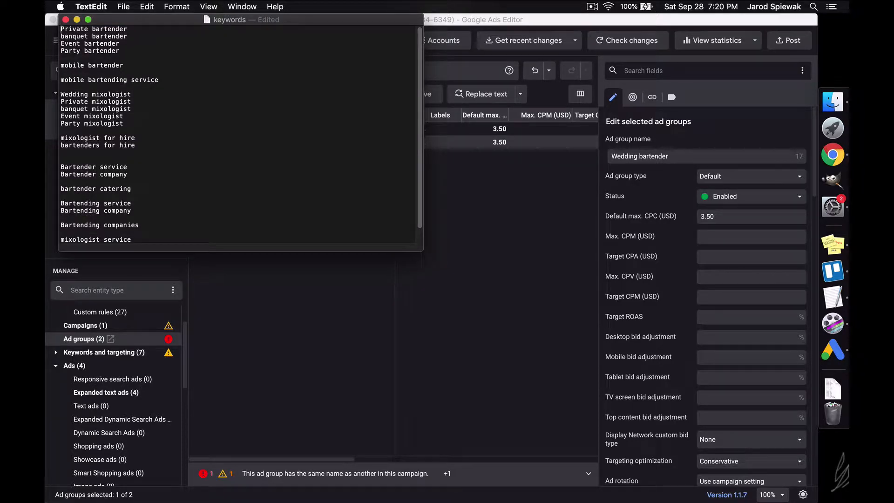
Step: Back in Google Ads Editor, replace "Wedding" with "Private" in the duplicated ad group's name
double_click(75, 29)
click(490, 258)
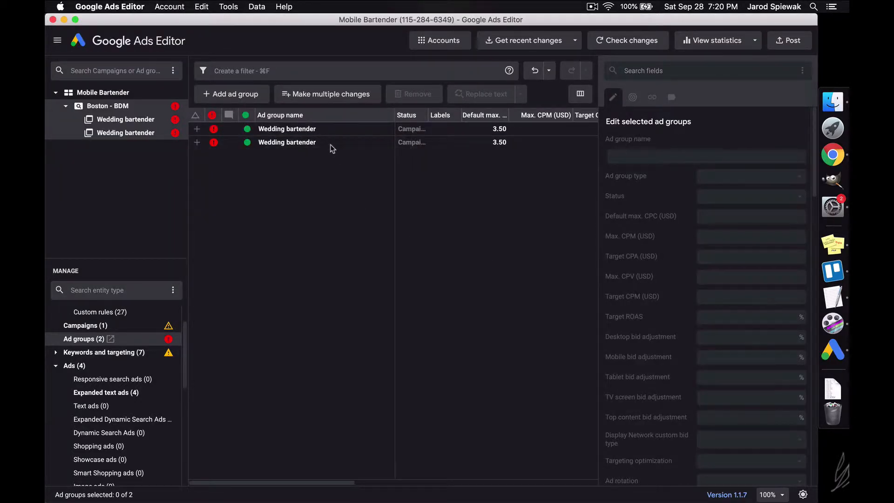
click(330, 145)
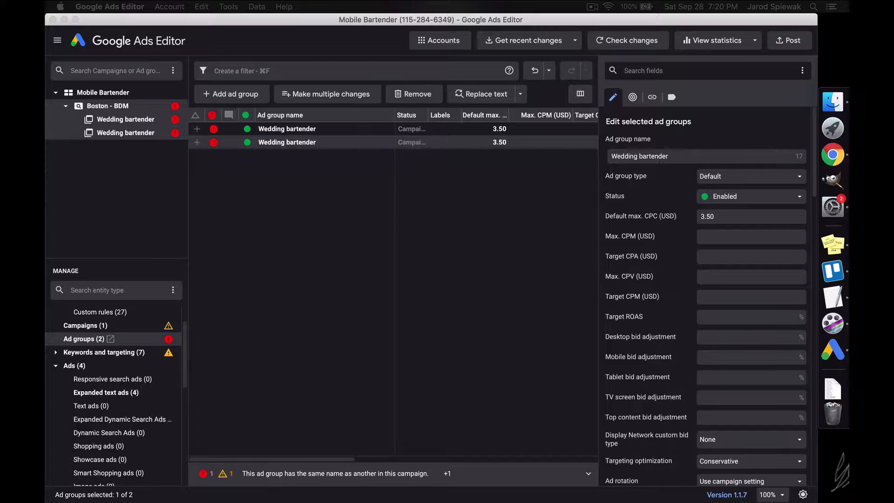
drag(51, 205, 459, 67)
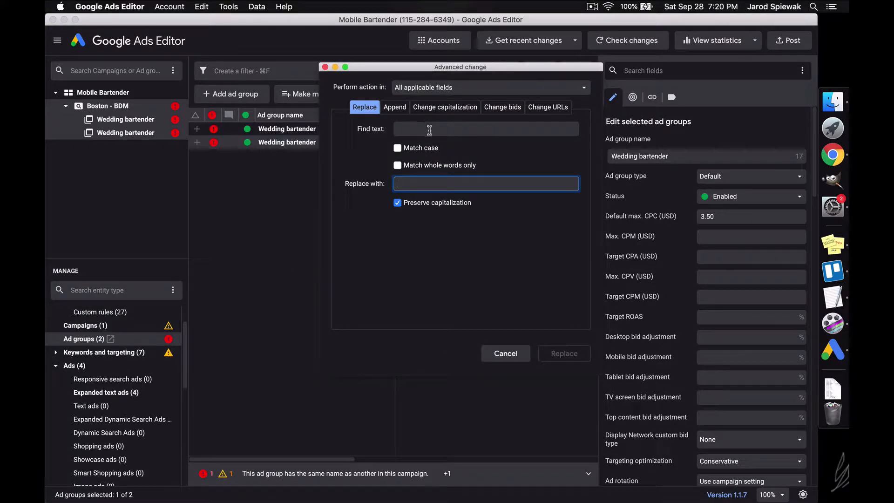
click(429, 129)
text(Wedding)
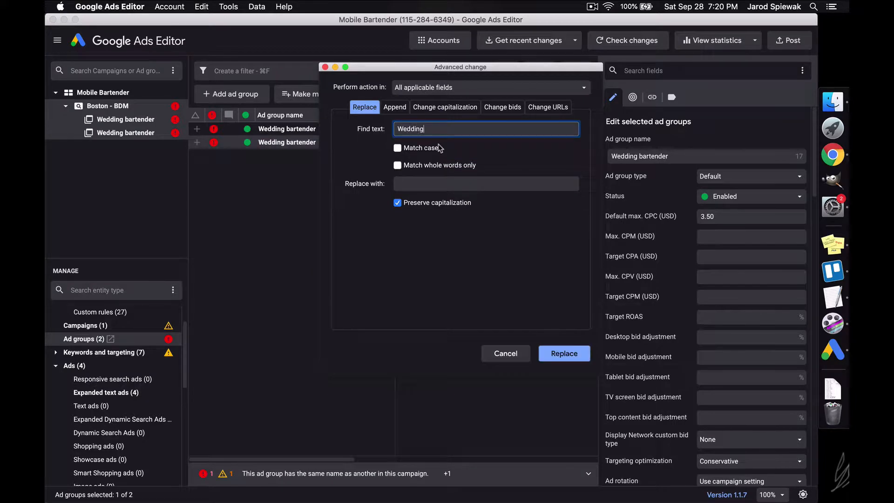
key(Tab)
text(Private)
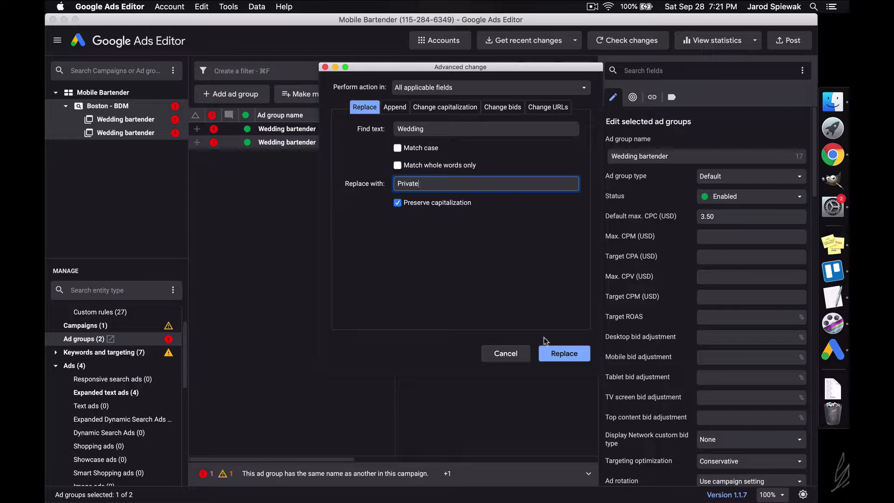
click(557, 356)
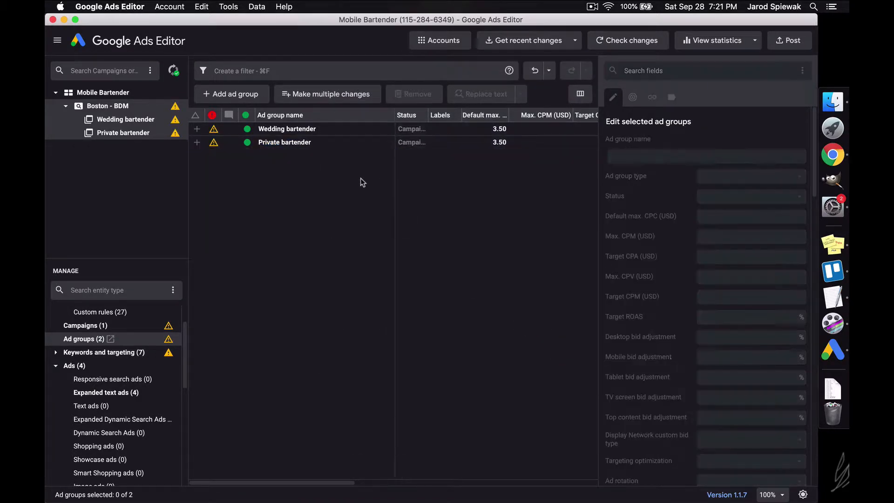
click(279, 143)
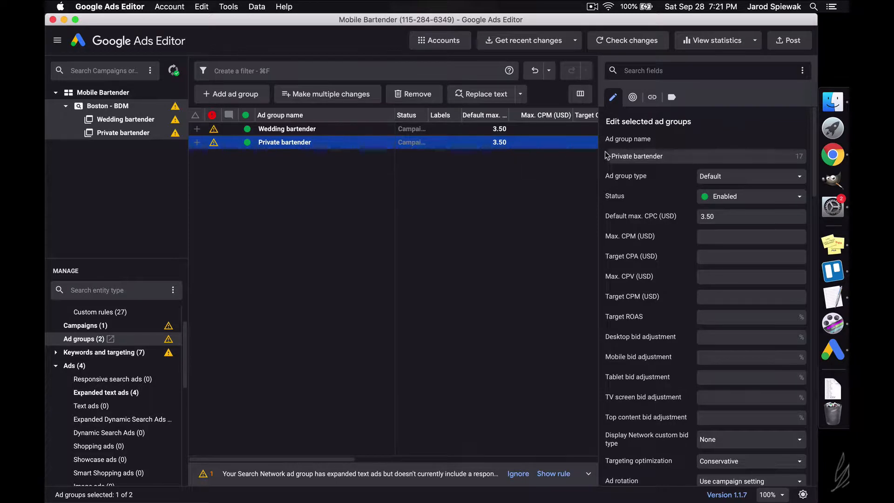
click(481, 203)
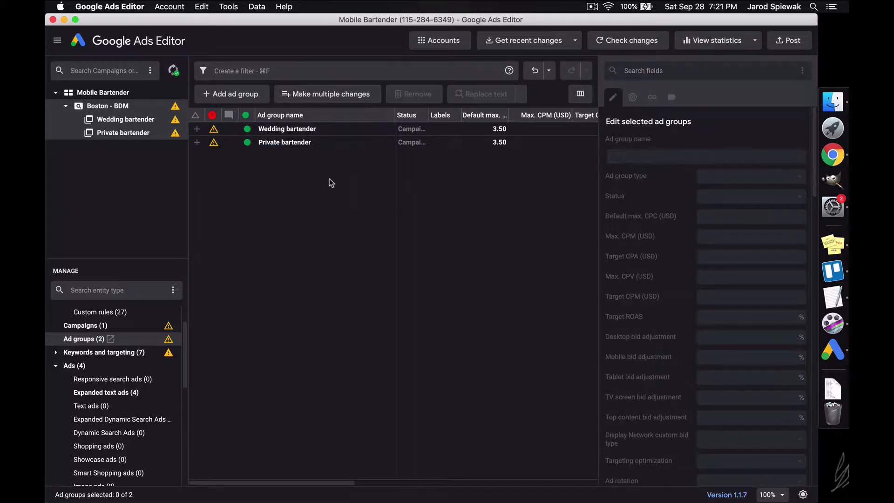
Step: Open the Private bartender ad group and replace "Wedding" with "Private" in all its keywords
double_click(342, 142)
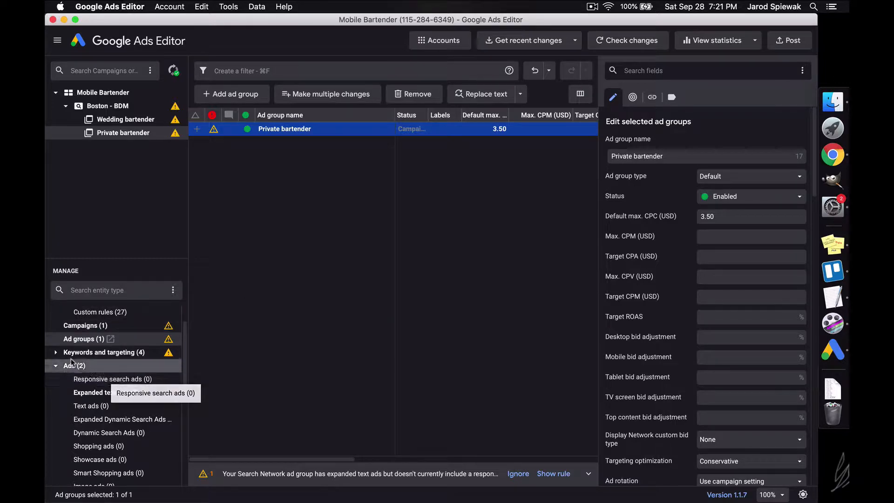
click(56, 355)
click(129, 367)
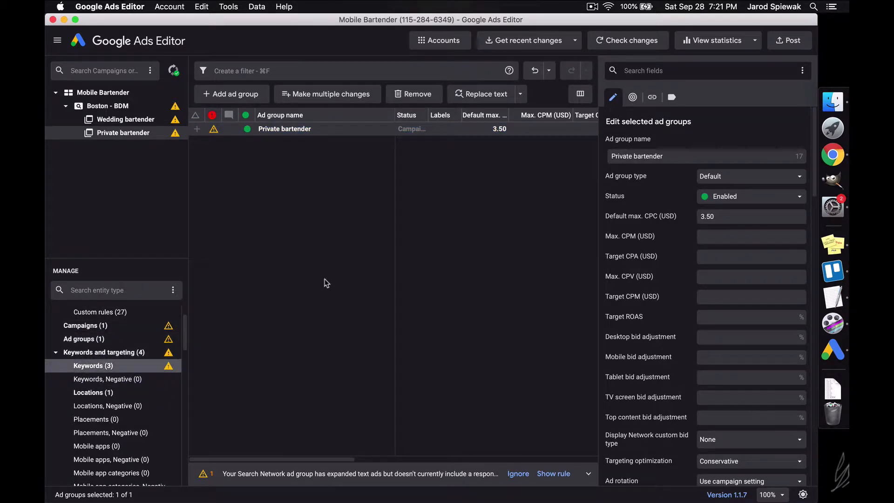
click(300, 246)
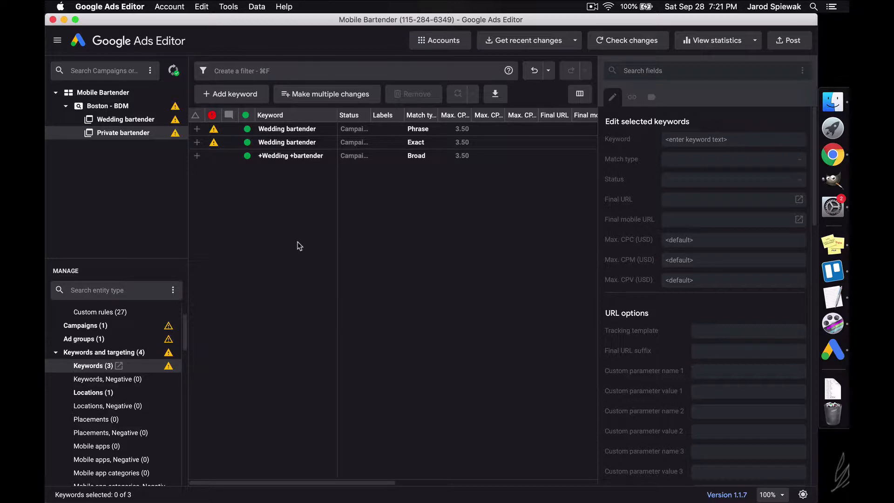
key(super+a)
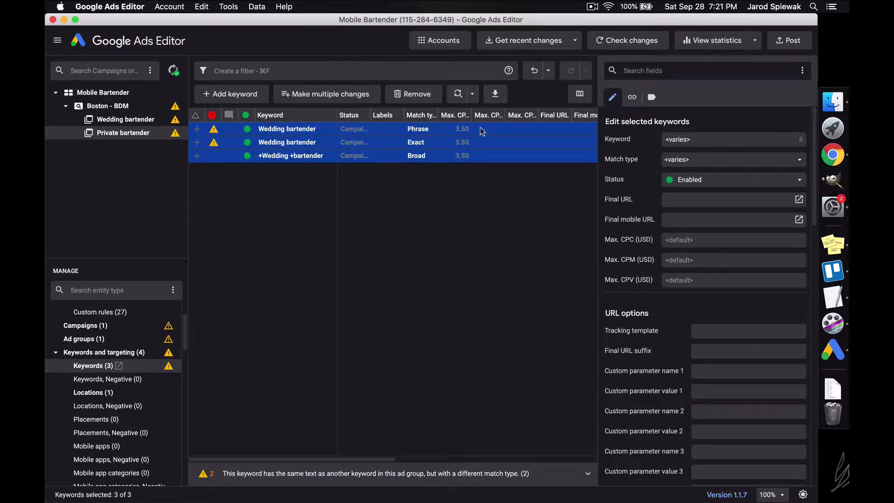
click(458, 98)
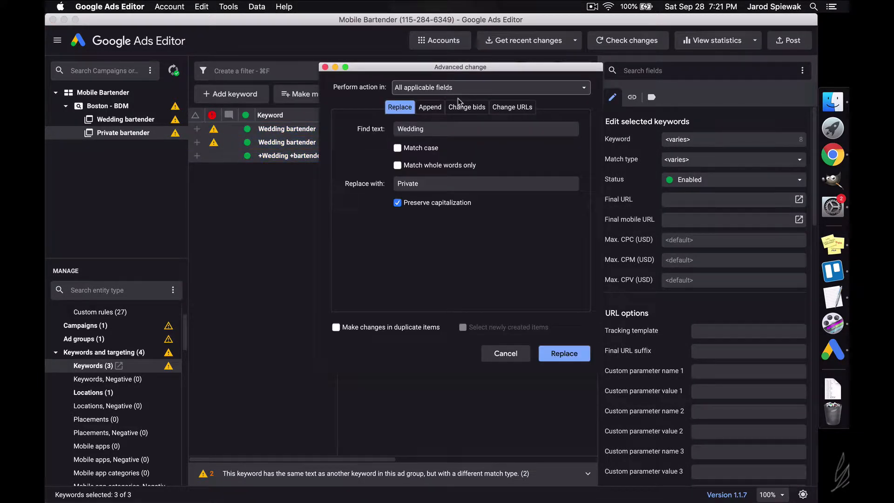
click(565, 353)
click(417, 249)
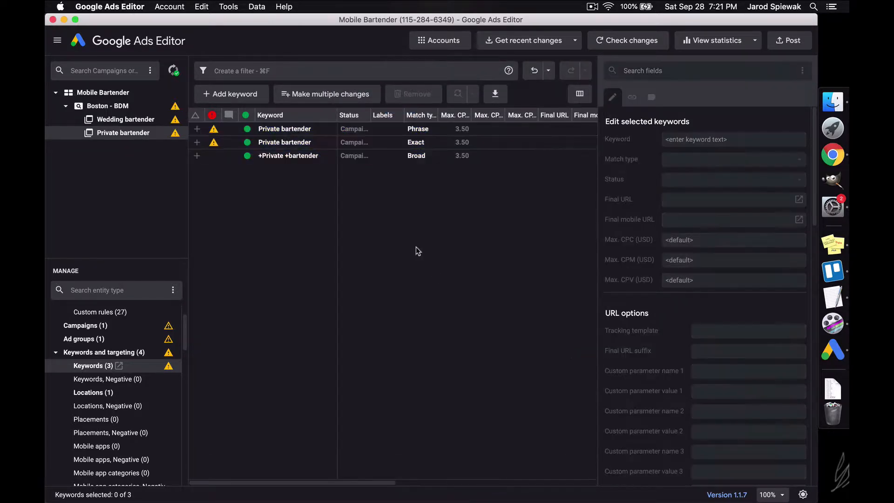
Step: Check the text and match type of each keyword in the Private bartender ad group
click(298, 130)
key(Down)
key(Down)
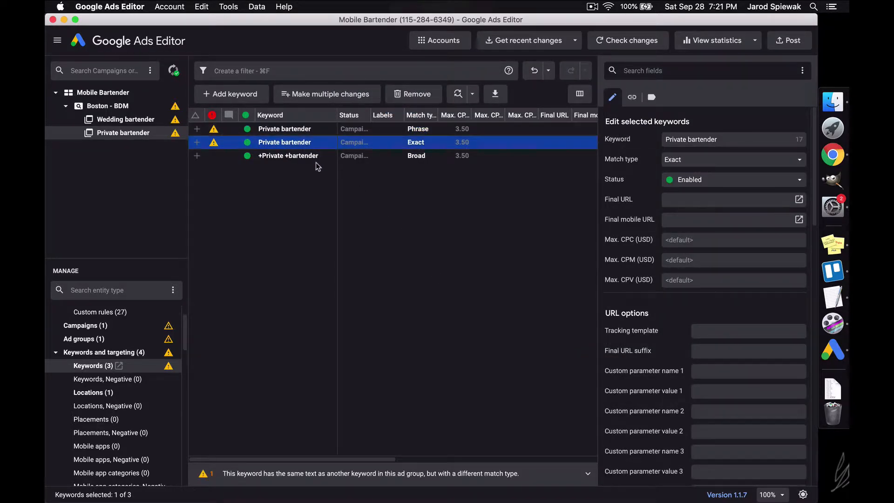
key(Up)
key(Up)
key(Down)
key(Down)
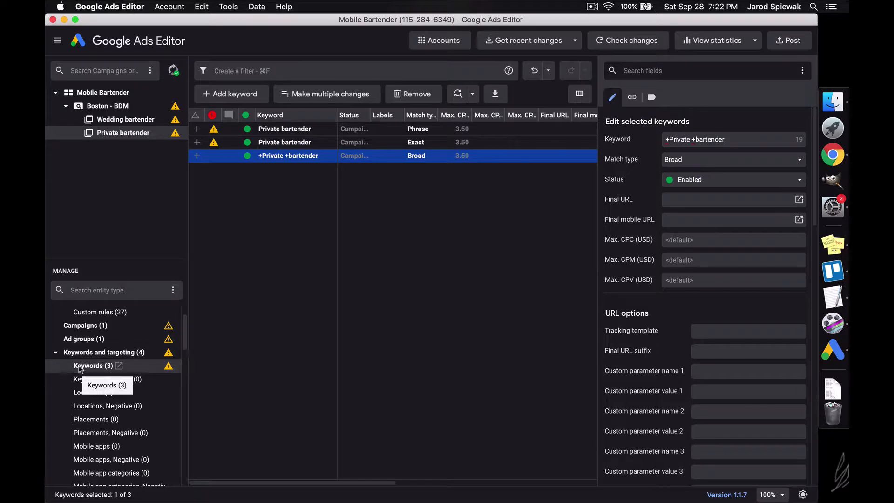
Step: Replace "Wedding" with "Private" in all expanded text ads of the Private bartender ad group
click(56, 352)
click(80, 393)
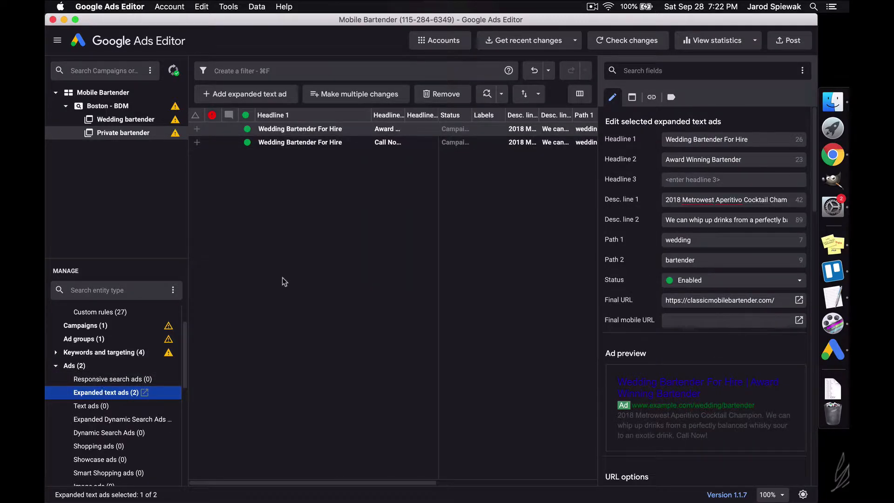
key(super+a)
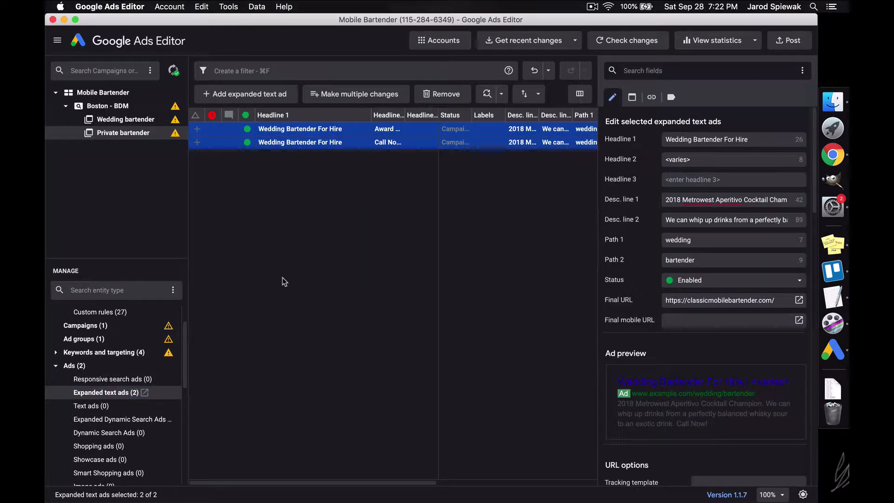
click(486, 95)
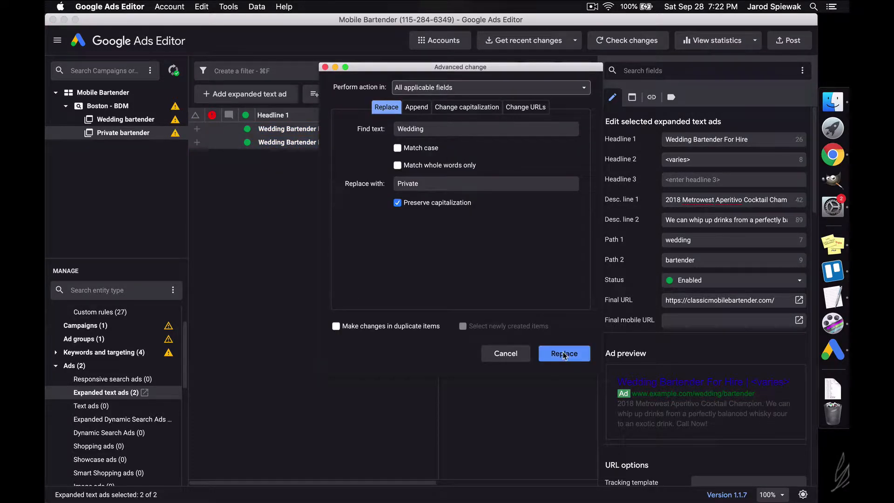
click(564, 353)
click(530, 298)
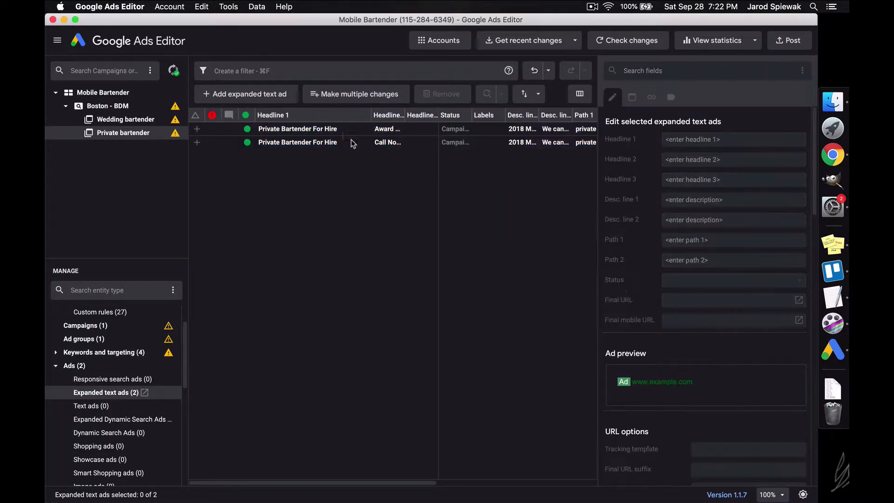
Step: Compare the headlines, descriptions and paths of the two expanded text ads in the Private bartender ad group
click(343, 134)
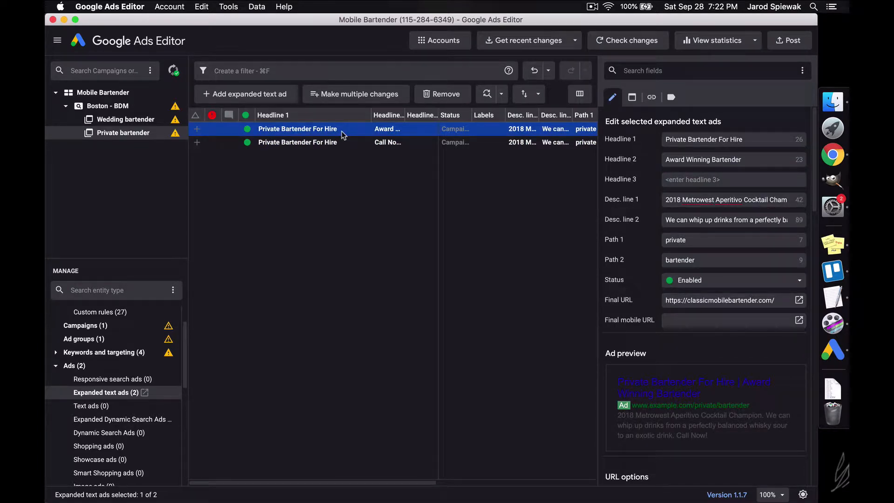
key(Down)
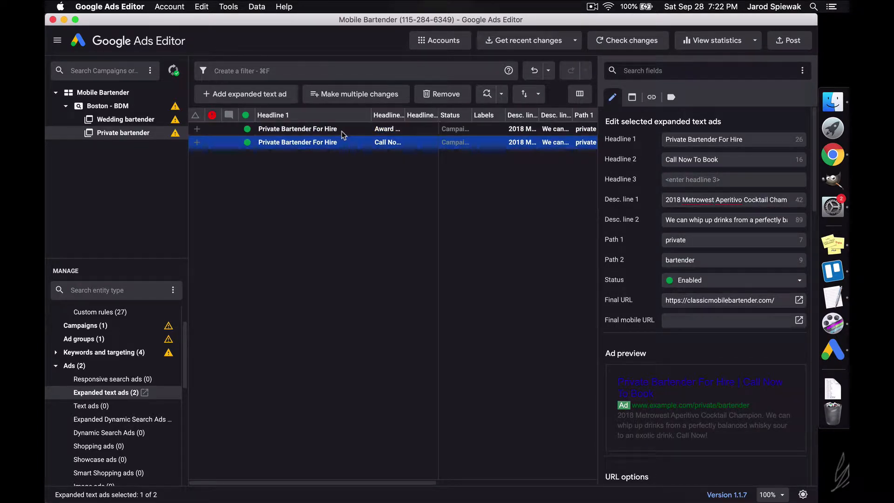
key(Up)
key(Down)
key(Up)
key(Down)
key(Up)
key(Down)
key(Up)
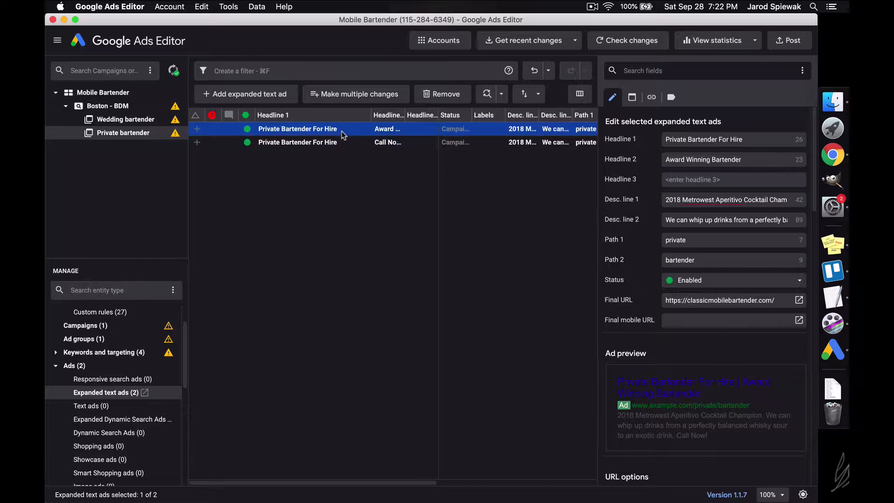
key(Down)
key(Up)
key(Down)
key(Up)
key(Down)
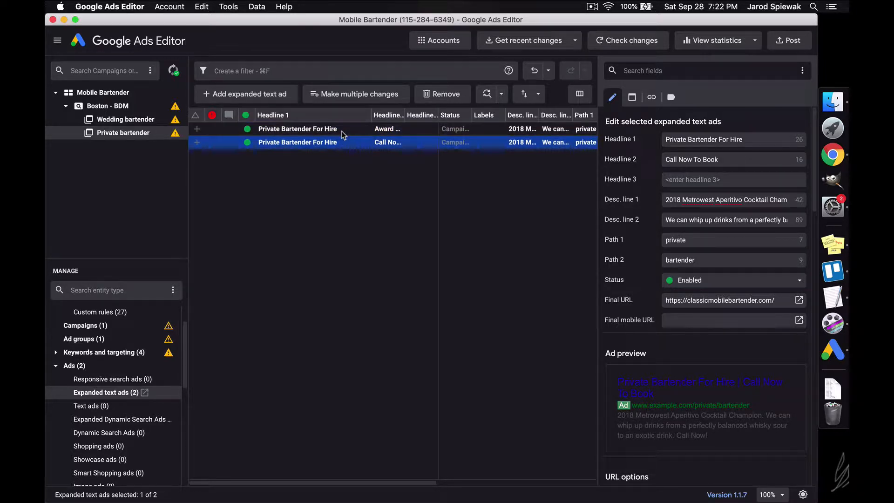
key(Up)
key(Down)
key(Up)
key(Down)
key(Up)
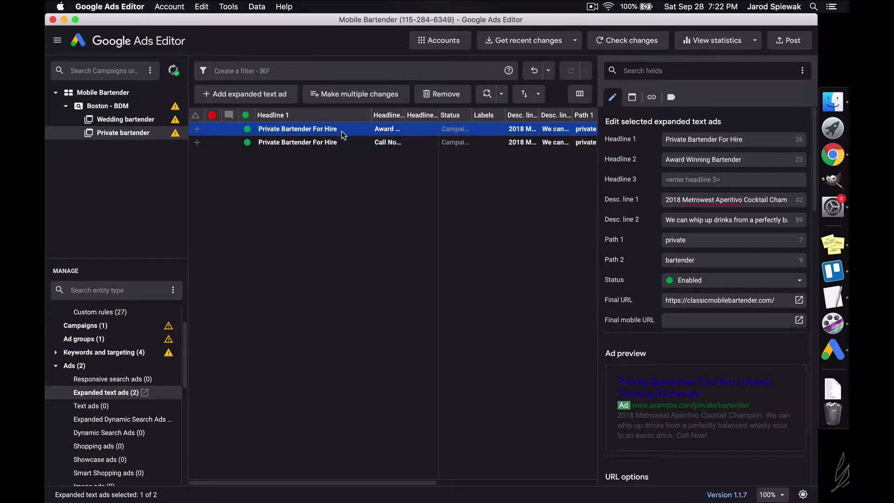
key(Down)
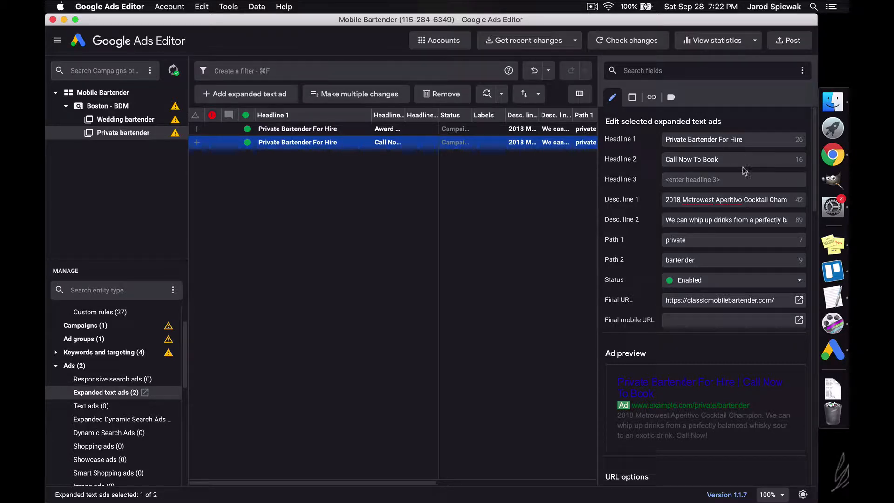
drag(708, 199, 683, 192)
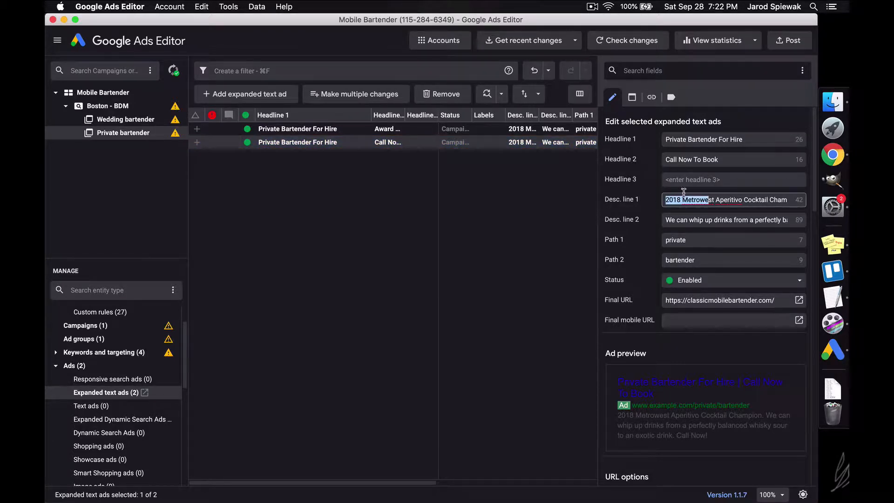
Step: Review the headlines, descriptions and paths of the first expanded text ad in the Private bartender ad group
click(513, 227)
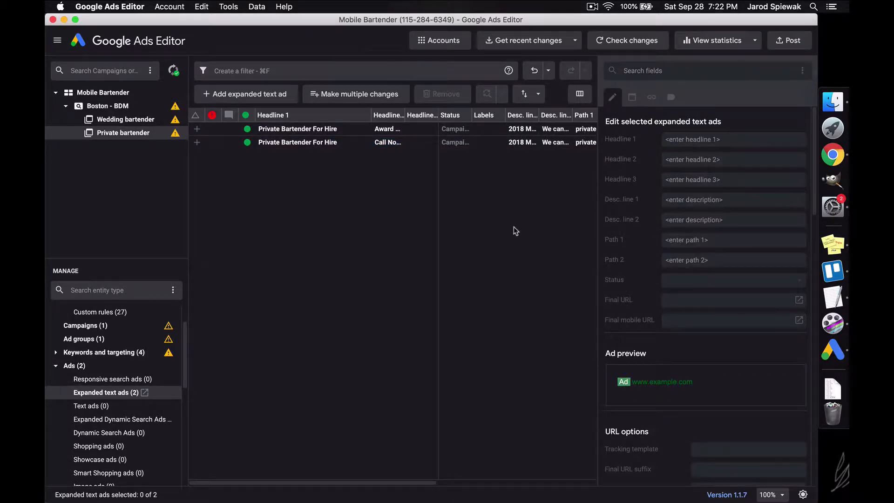
click(349, 128)
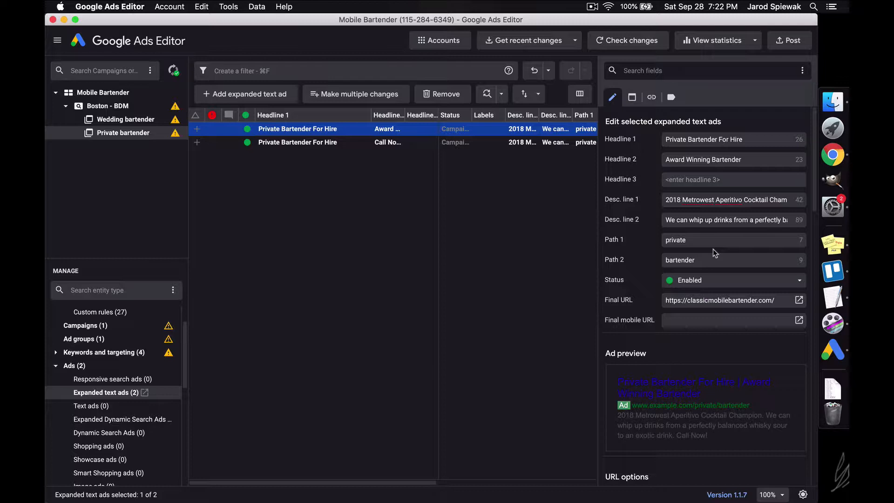
click(305, 247)
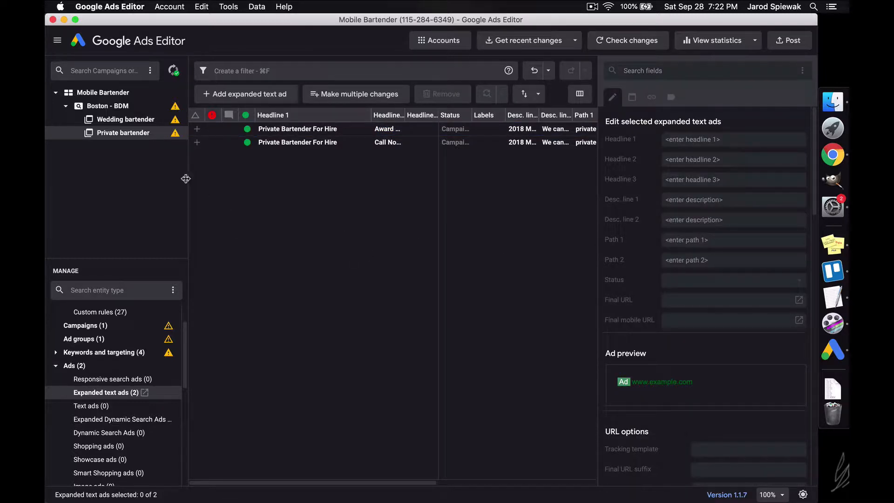
Step: List all ad groups of the Boston - BDM campaign and remove "Private bartender" from the keywords list in TextEdit
click(141, 110)
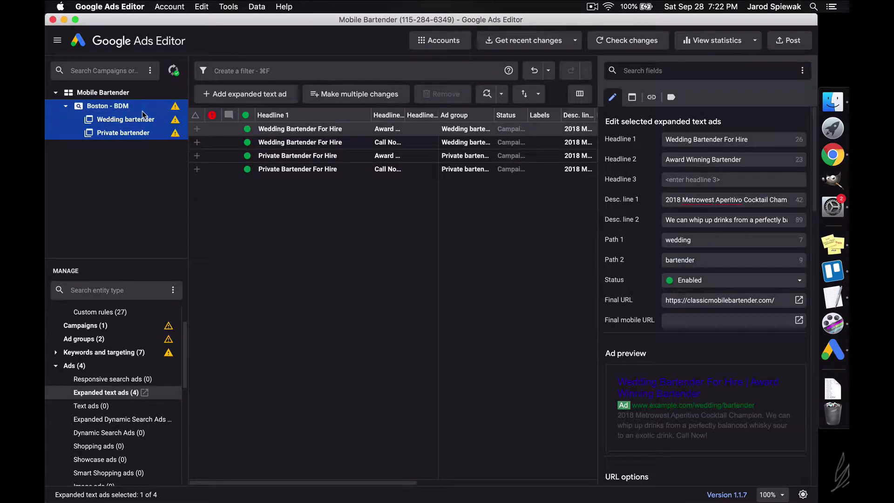
click(130, 339)
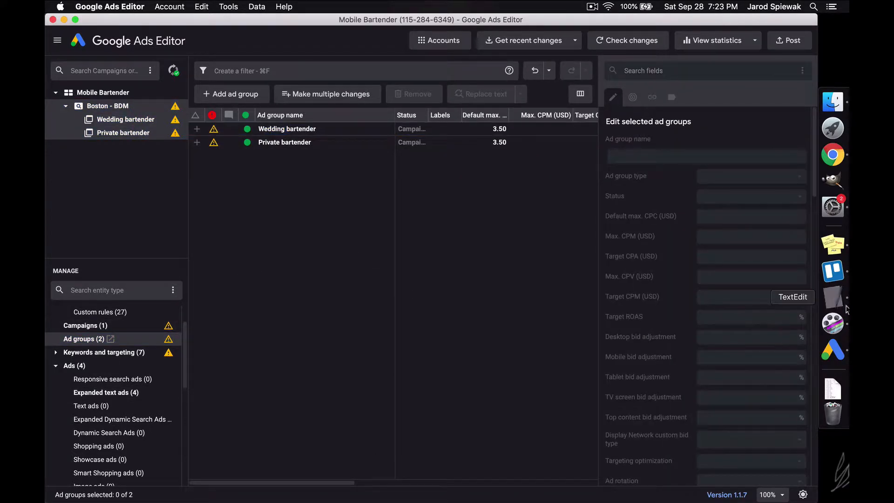
click(834, 297)
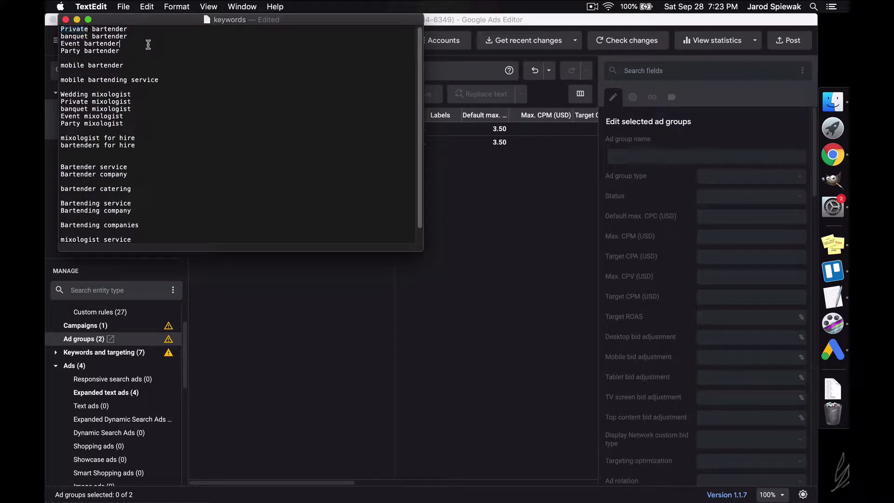
drag(136, 29, 61, 27)
key(BackSpace)
key(Delete)
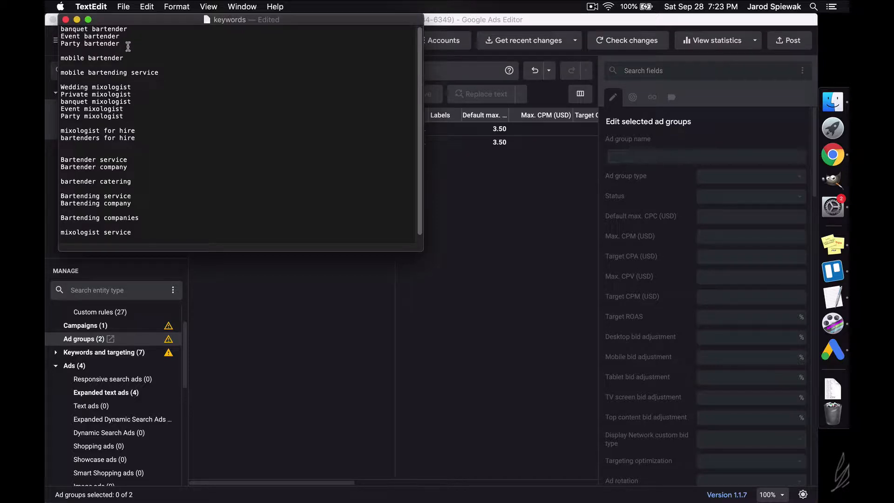
Step: Copy "banquet" from the keywords list, return to Google Ads Editor and duplicate the Wedding bartender ad group within the campaign
double_click(77, 30)
key(super+c)
click(298, 399)
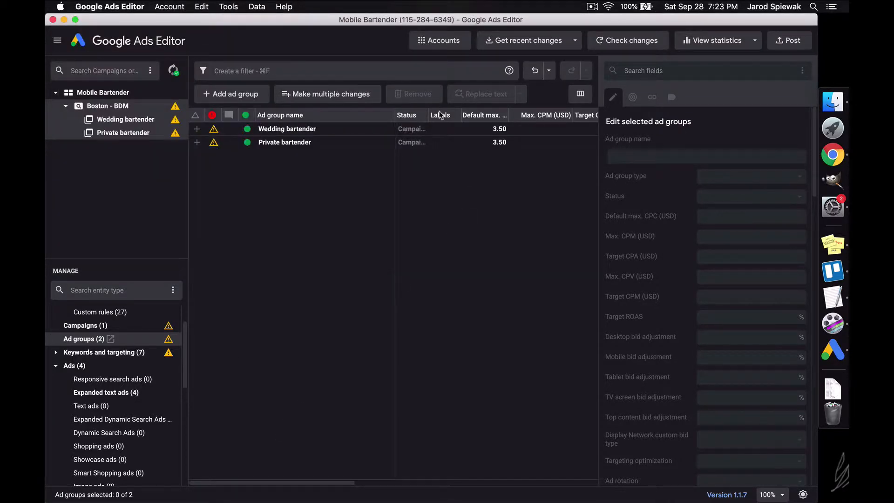
key(super+v)
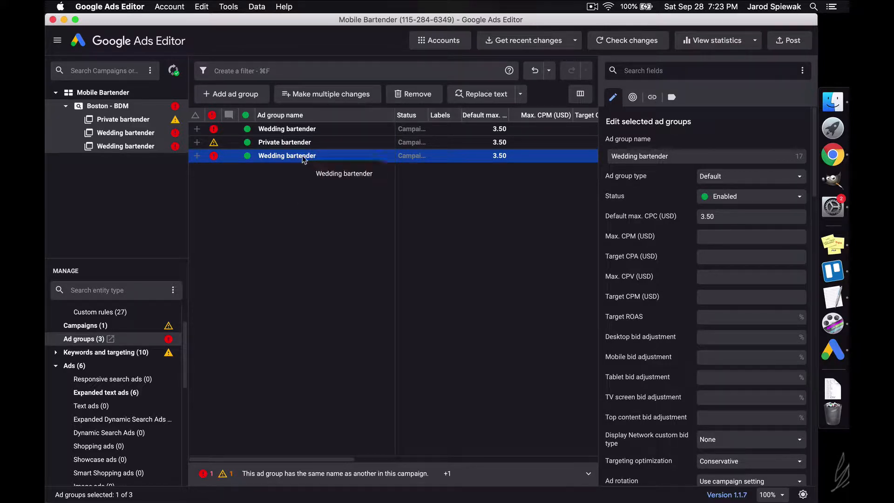
Step: Try to replace "Wedding" with "Banquet" in the duplicated ad group's name, copying the new word from the TextEdit keywords list
click(478, 99)
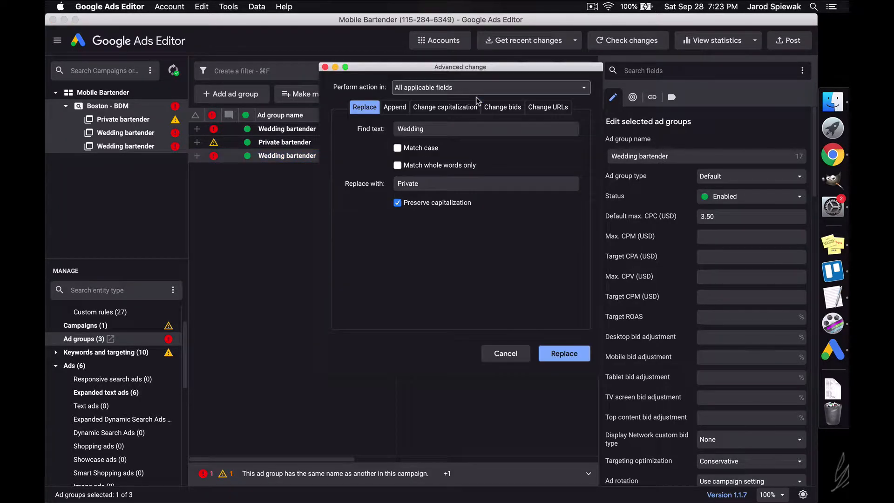
click(462, 128)
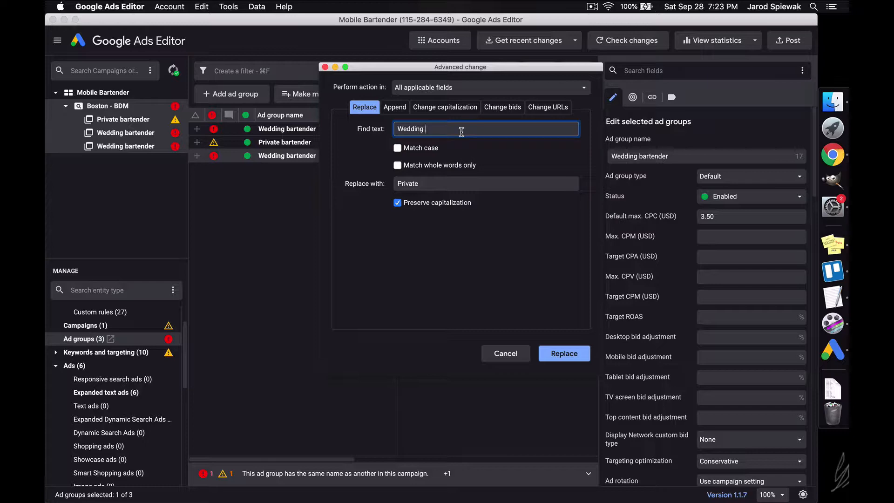
key(super+v)
key(super+z)
key(super+Tab)
key(super+c)
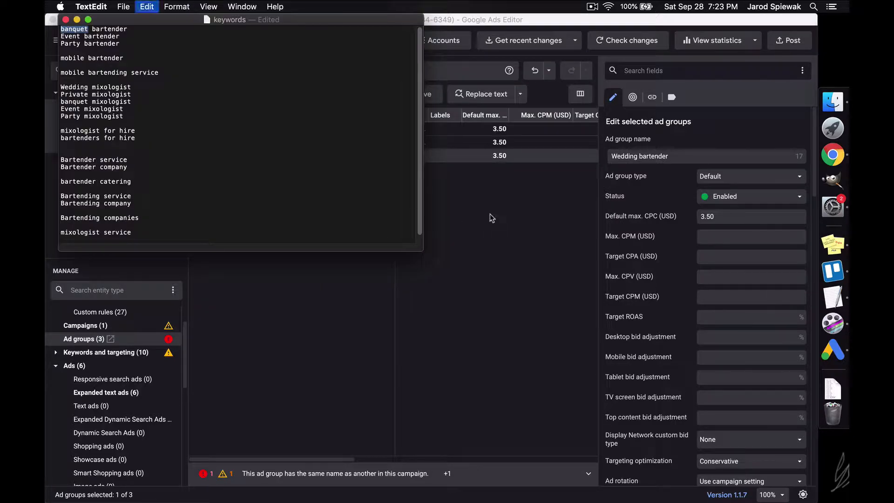
click(492, 218)
double_click(453, 185)
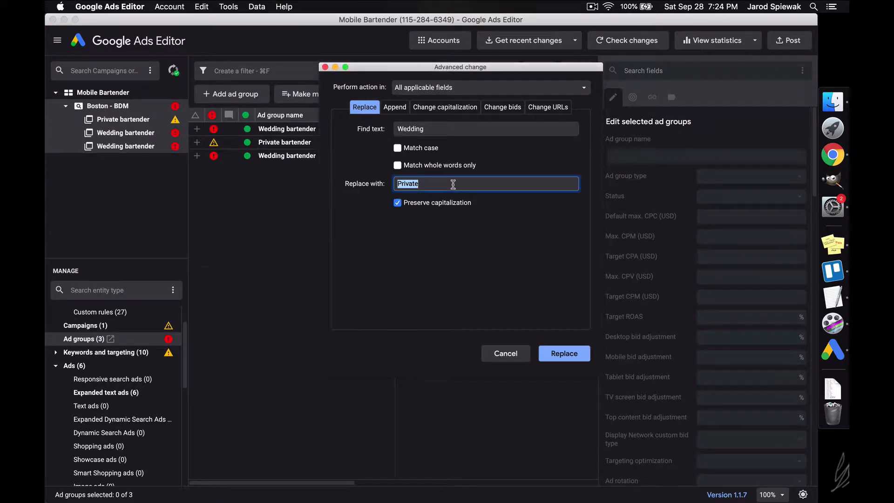
key(super+v)
text(B)
click(573, 361)
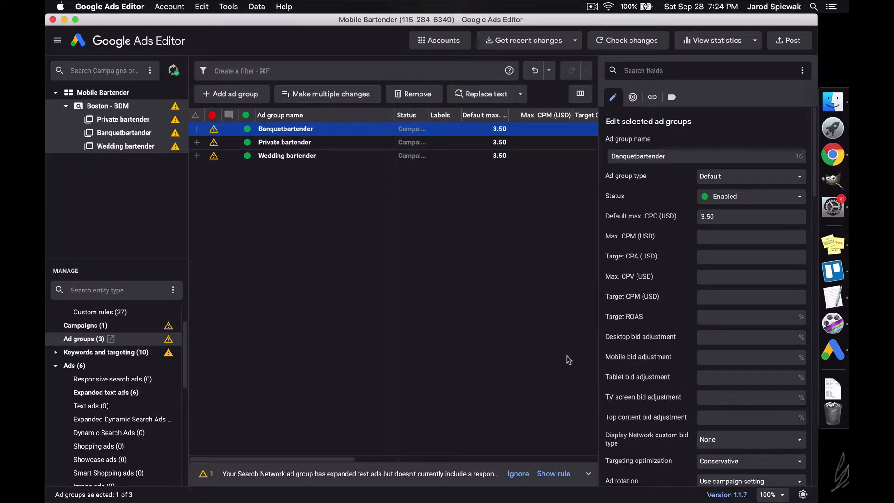
Step: Undo and rerun the "Banquet" replacement on the duplicated ad group, and correct its name to "Banquet bartender"
key(super+z)
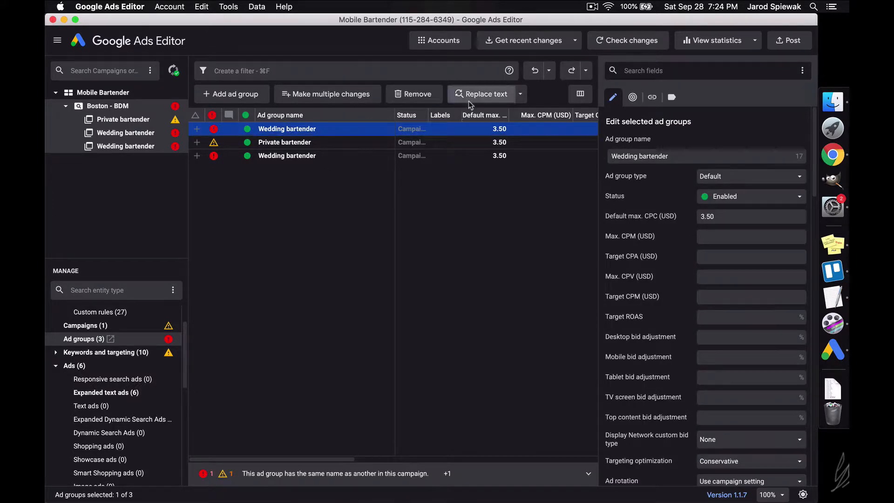
click(481, 94)
click(450, 185)
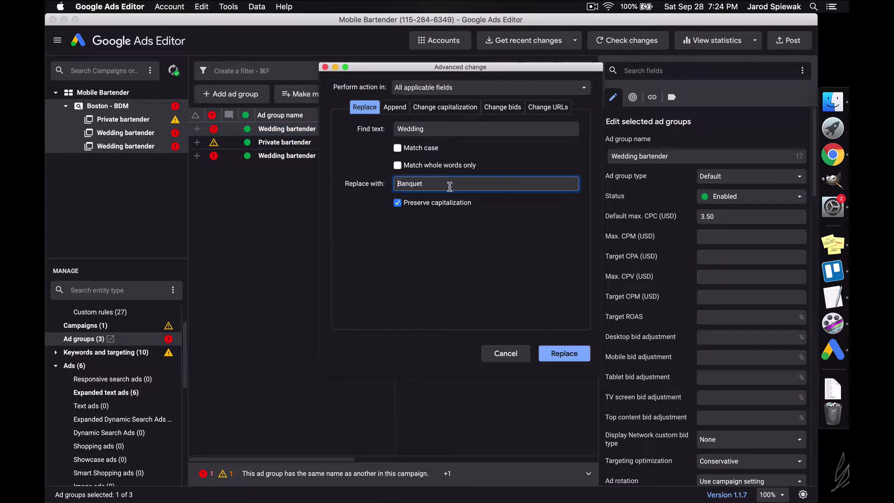
click(554, 354)
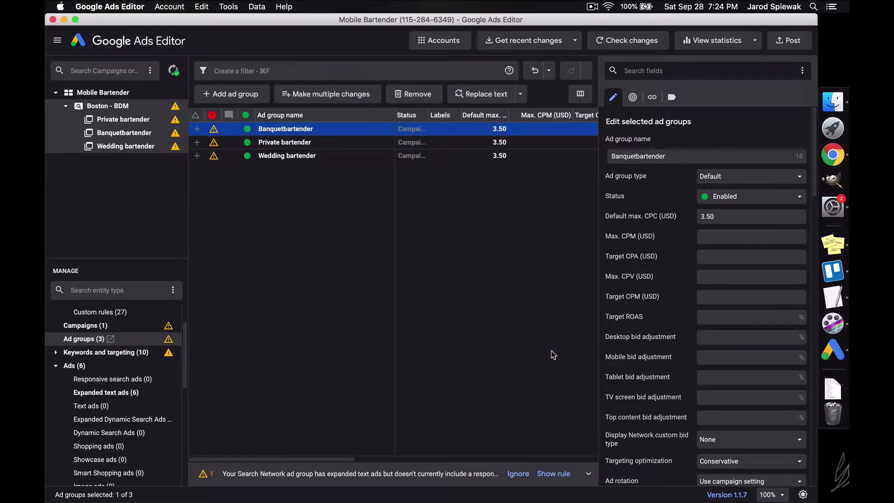
click(636, 157)
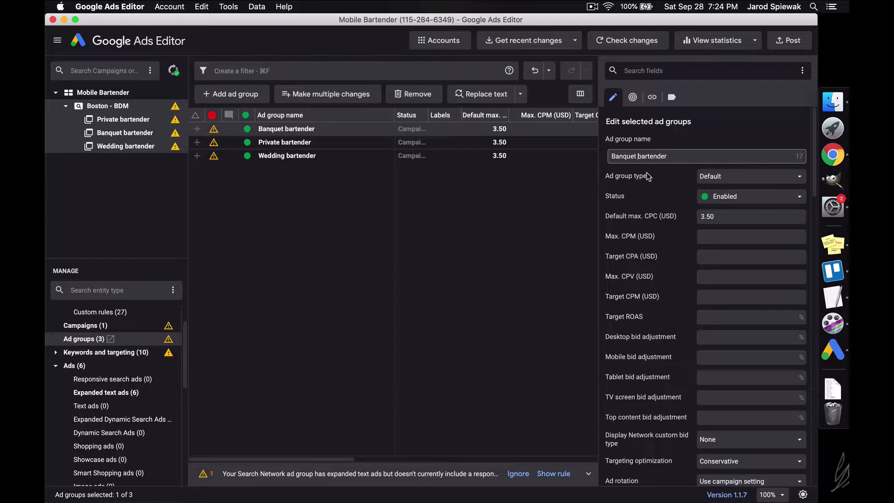
click(531, 206)
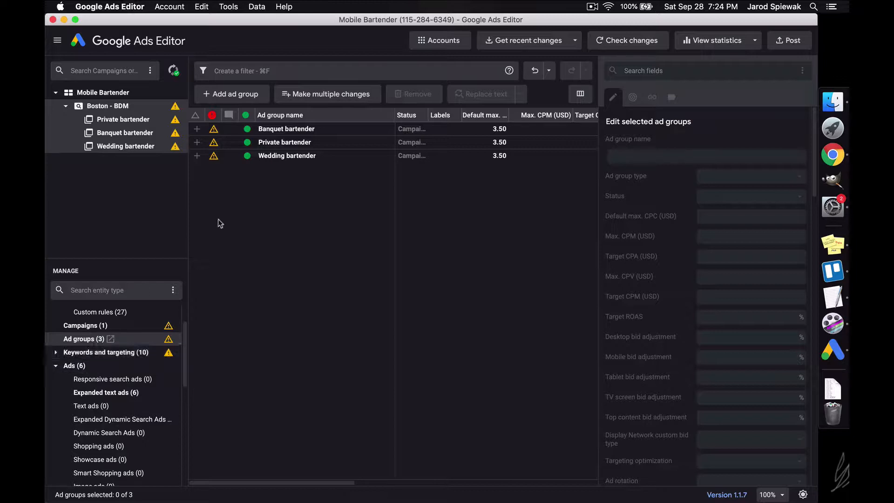
Step: Open the Banquet bartender ad group's keywords and try to replace "Wedding" with "Banquet" in all of them
double_click(335, 133)
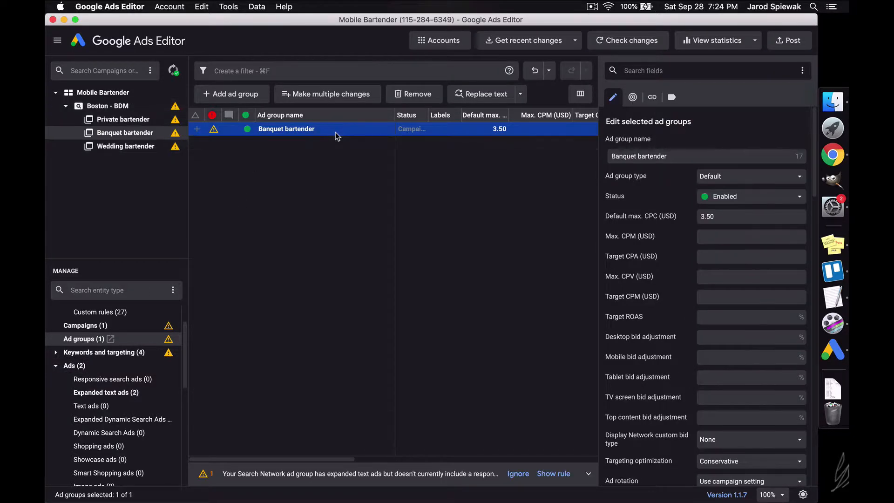
click(56, 353)
click(93, 366)
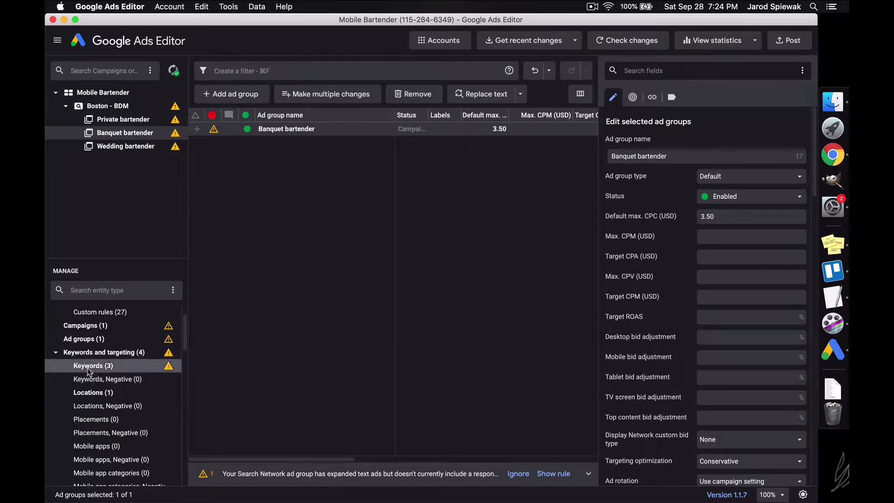
key(super+a)
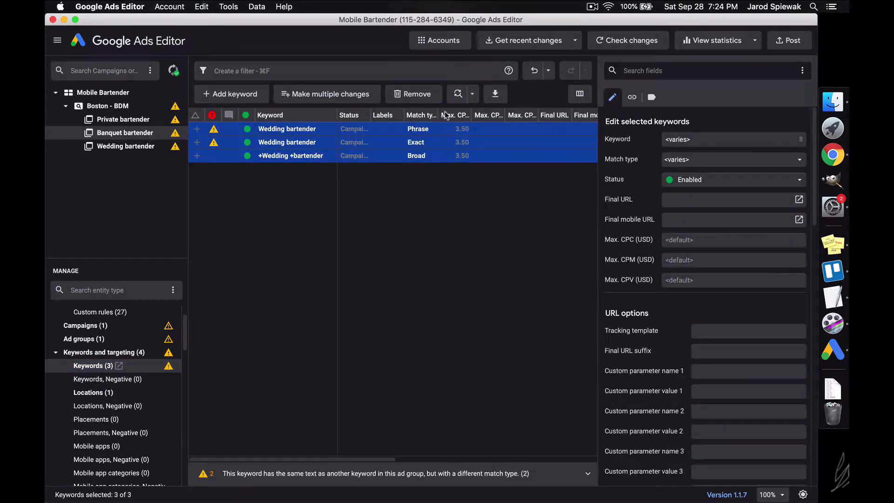
click(458, 94)
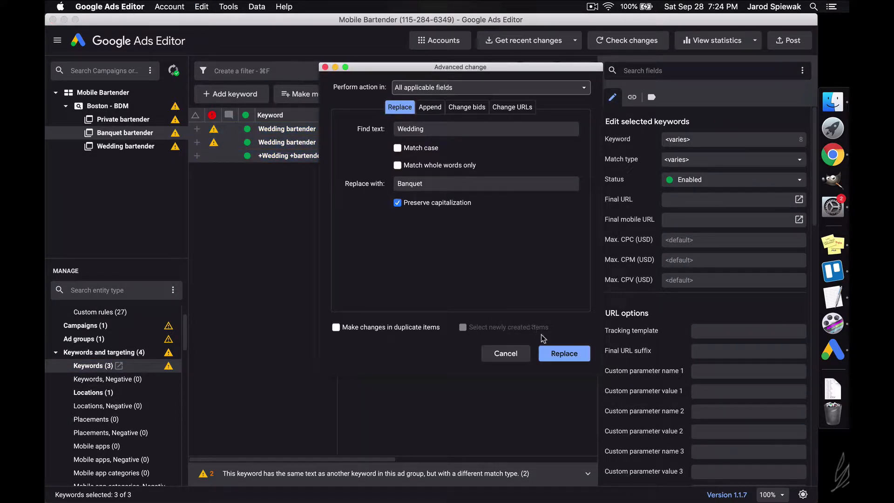
click(556, 354)
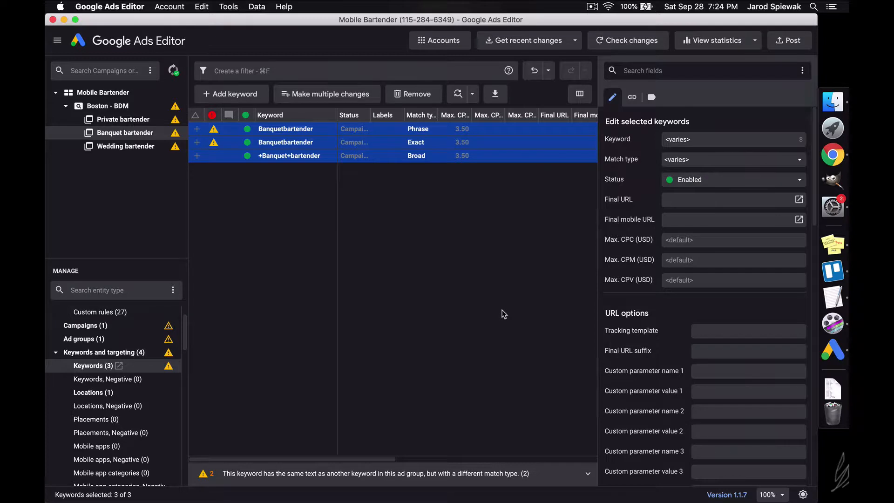
Step: Undo the keyword replacement and replace "Wedding", without its trailing space, with "Banquet" in all keywords of the Banquet bartender ad group
key(super+z)
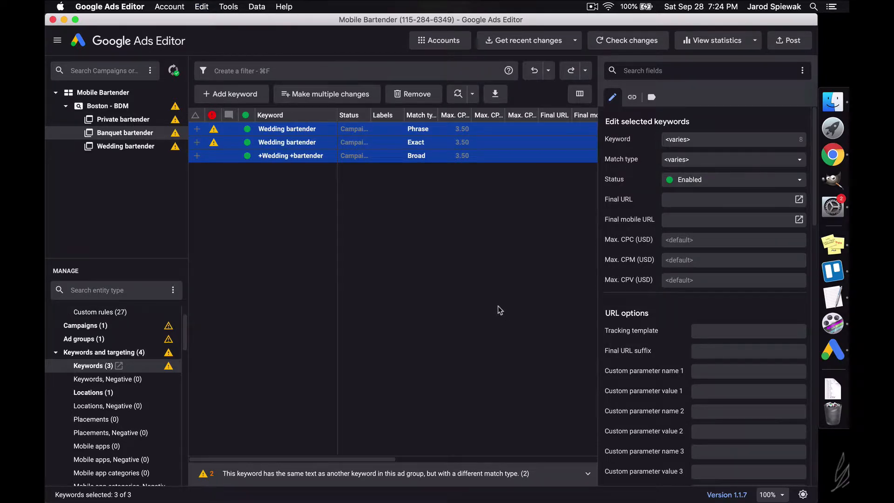
click(458, 94)
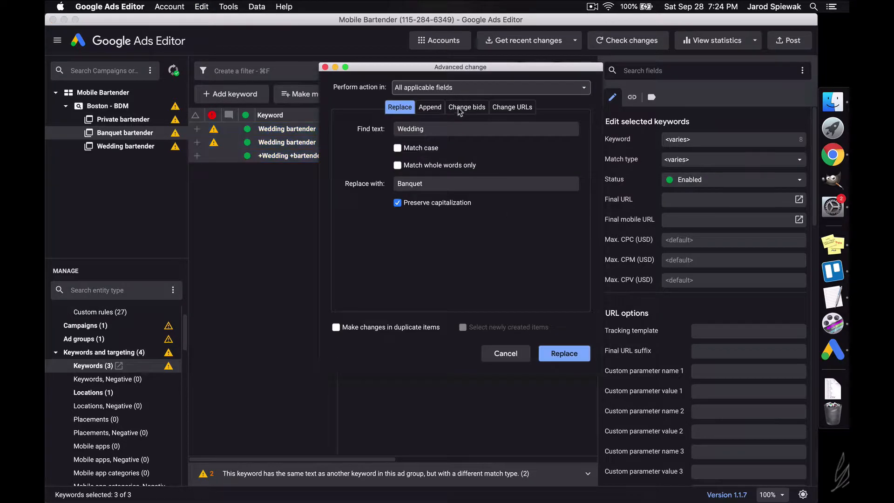
click(437, 129)
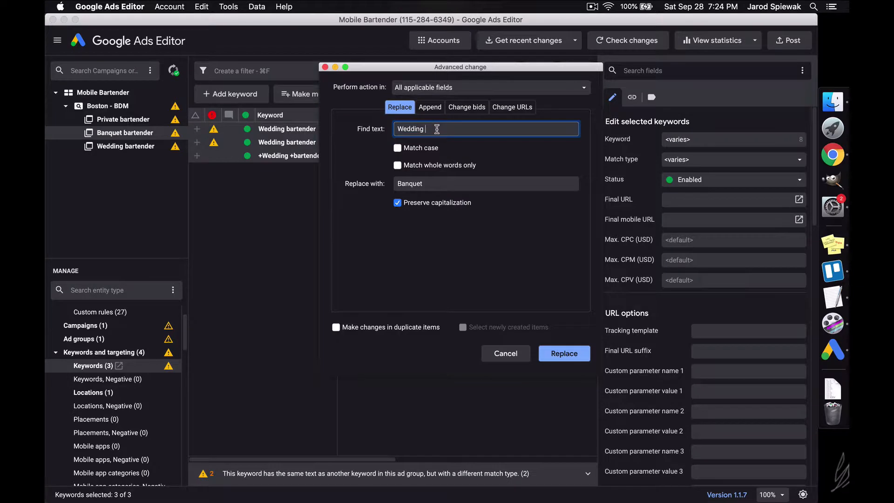
click(576, 354)
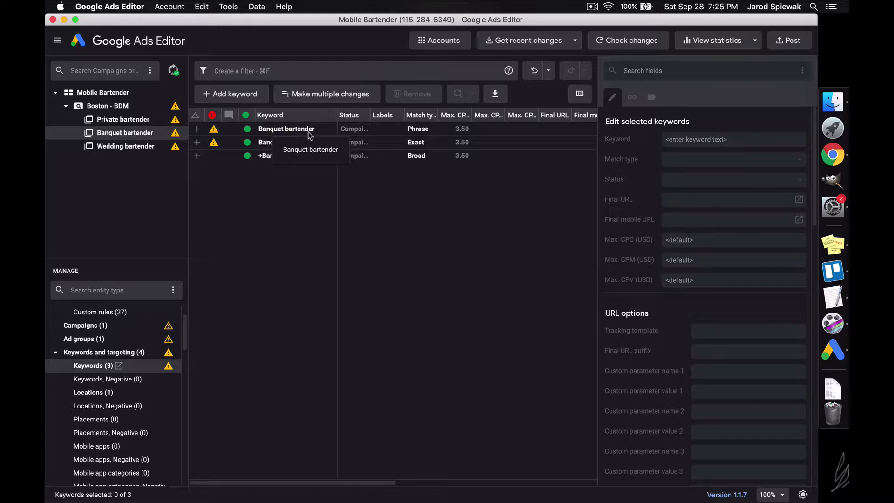
click(448, 157)
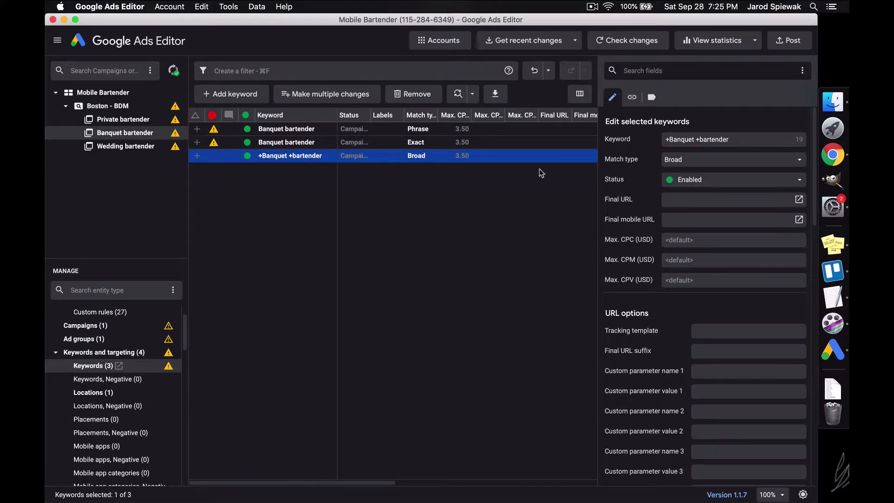
click(442, 270)
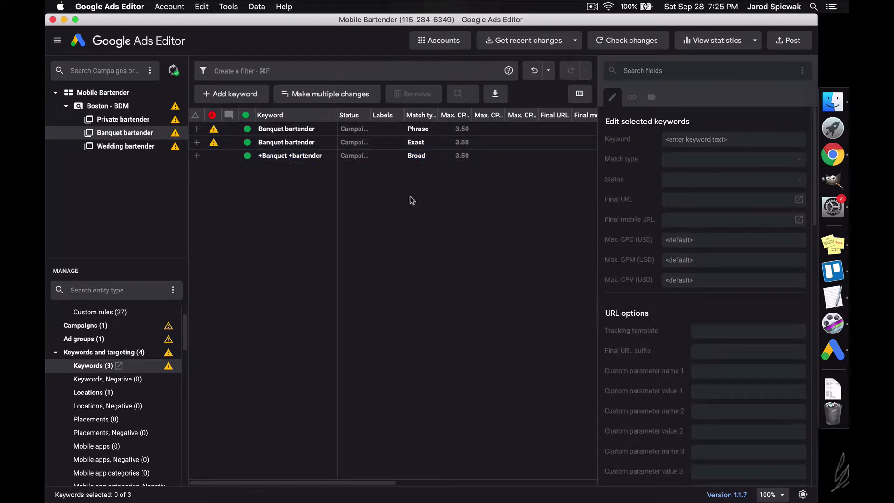
Step: Replace "Wedding" with "Banquet" in all expanded text ads of the Banquet bartender ad group
scroll(140, 368, down, 5)
scroll(117, 358, up, 7)
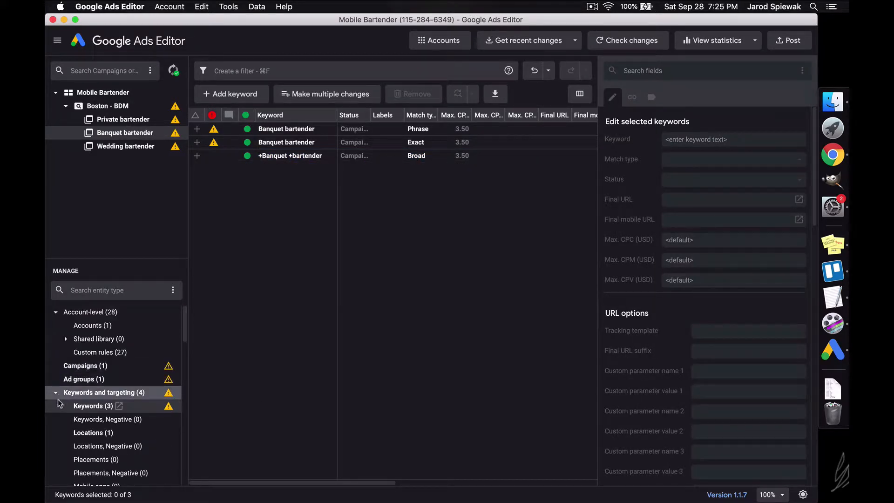
click(55, 394)
click(102, 433)
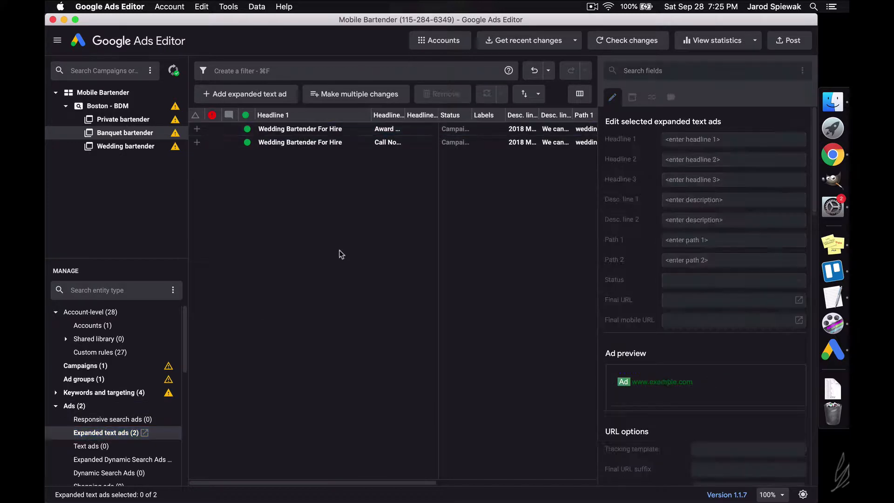
key(super+a)
click(487, 94)
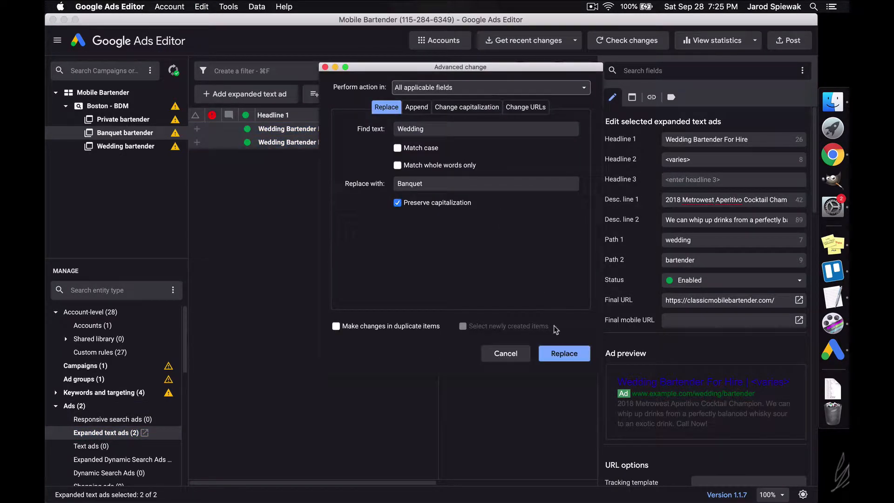
click(564, 353)
Step: Check the headlines and paths of both expanded text ads in the Banquet bartender ad group
click(536, 273)
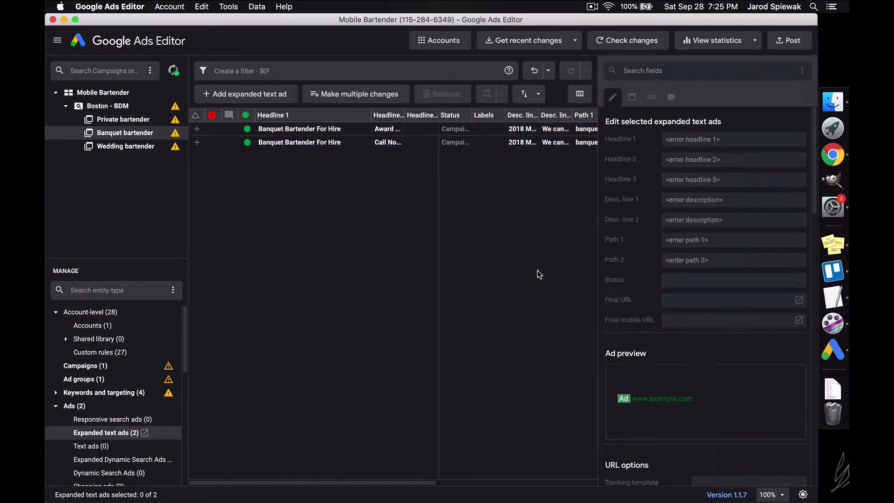
click(321, 131)
key(Down)
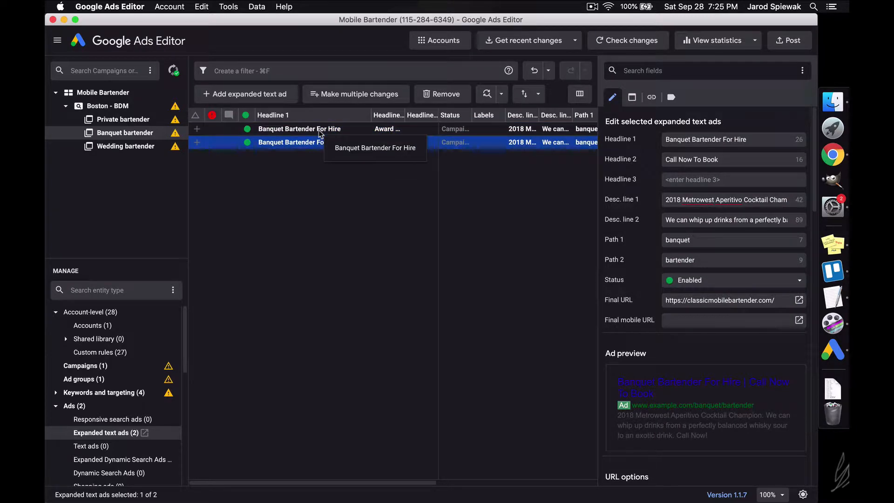
Step: Compare the two Banquet bartender expanded text ads with each other once more
key(Up)
key(Down)
key(Up)
key(Down)
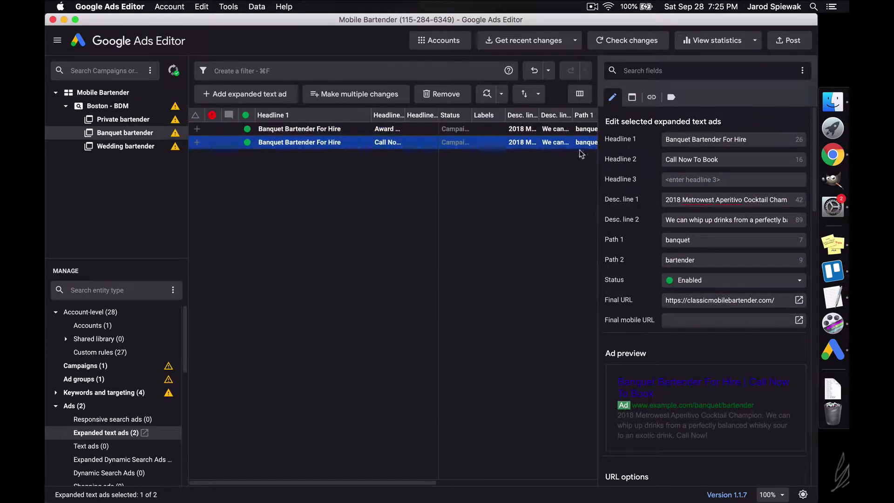
click(322, 264)
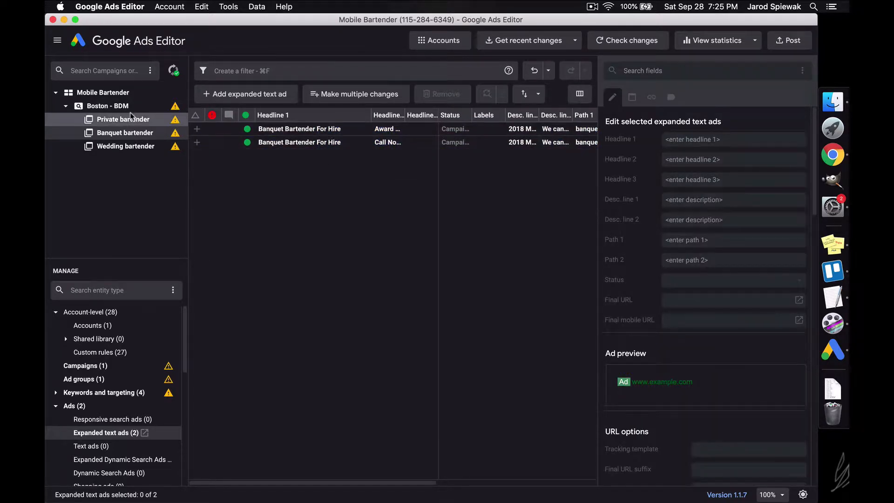
Step: List all ad groups of the Boston - BDM campaign and delete the "banquet bartender" line from the keywords file in TextEdit
click(137, 107)
click(117, 382)
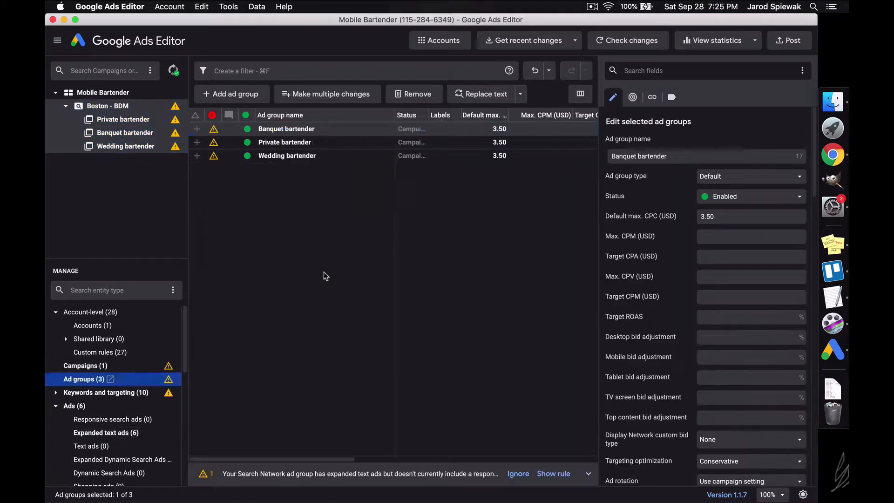
click(326, 276)
click(833, 298)
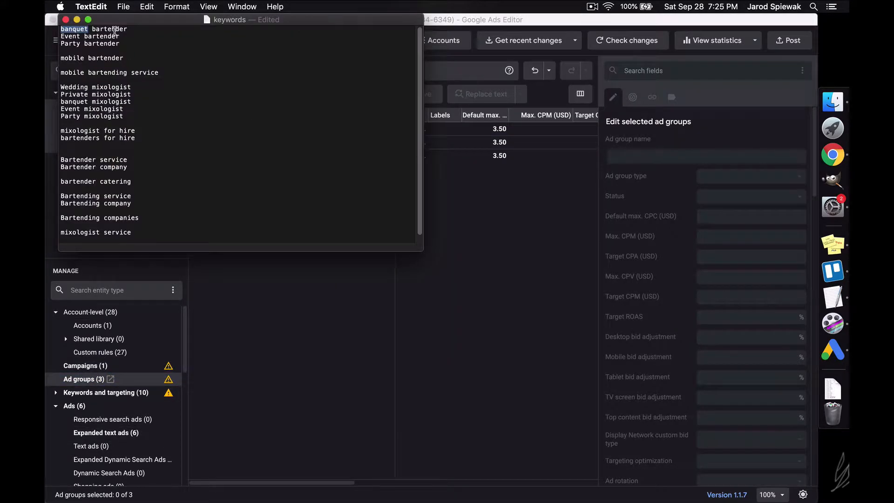
click(125, 30)
key(shift+super+Left)
key(BackSpace)
key(Delete)
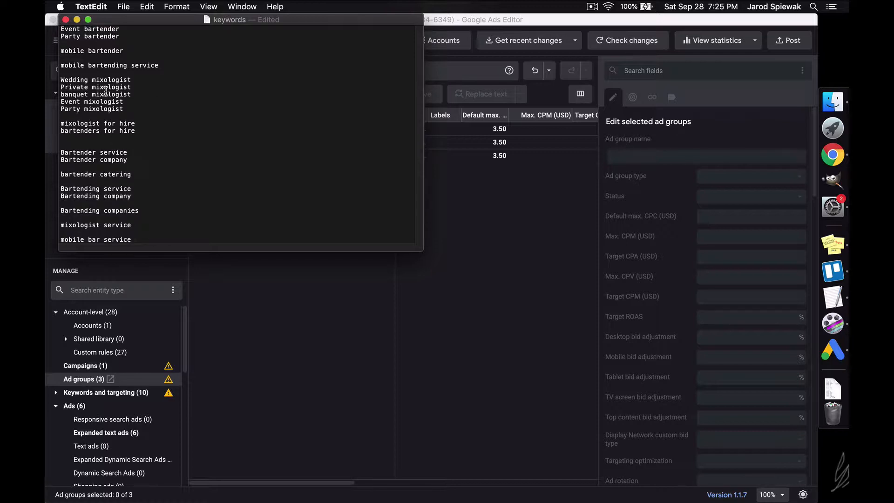
Step: Switch back to Google Ads Editor and duplicate the Wedding bartender ad group within the campaign
click(484, 235)
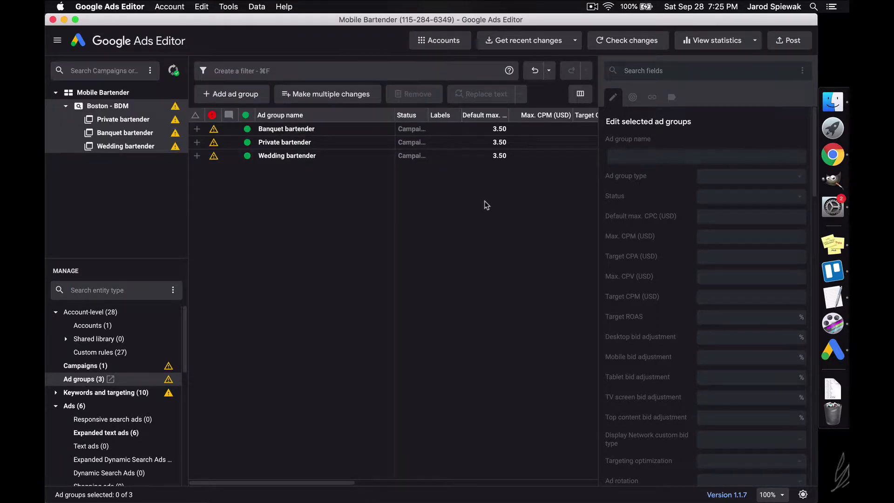
click(338, 158)
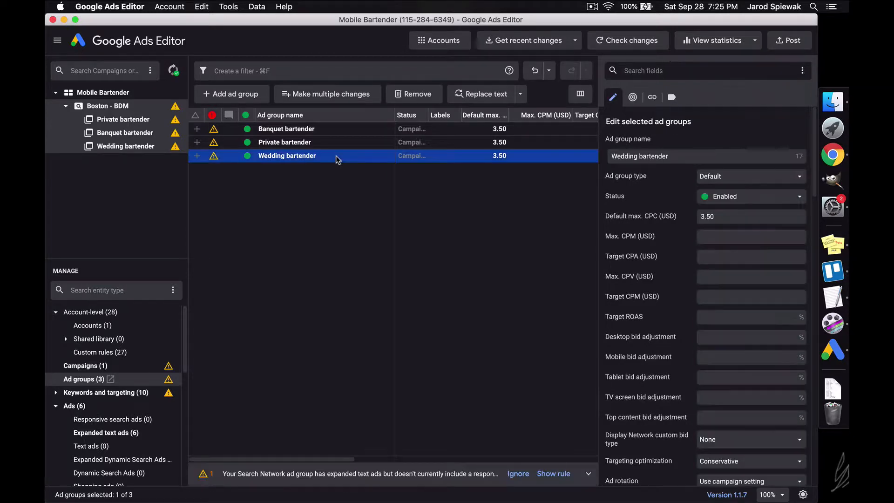
key(super+c)
key(super+v)
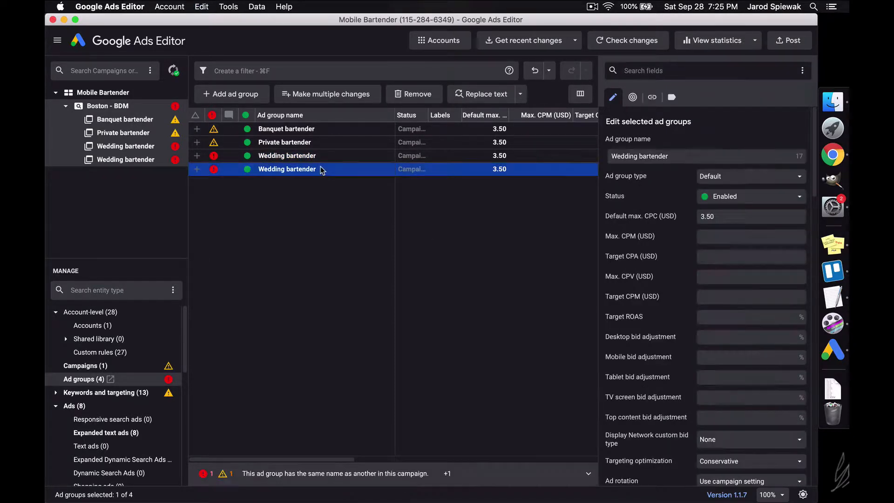
Step: Replace "Wedding" with "Event" in the name of the duplicated ad group
click(481, 96)
key(super+v)
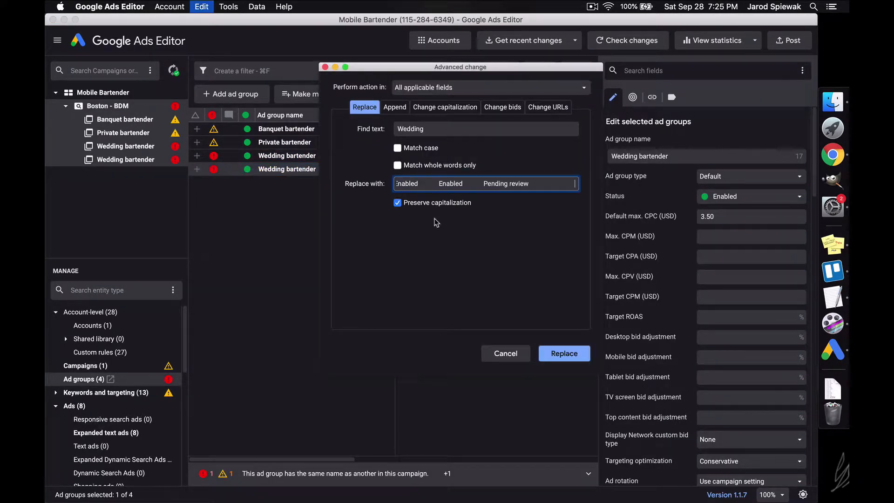
key(super+a)
key(BackSpace)
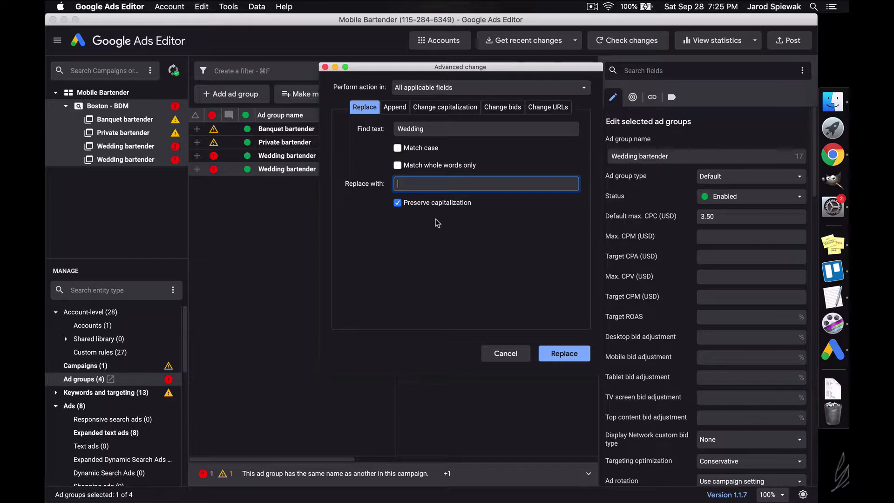
text(Event)
click(557, 353)
click(302, 230)
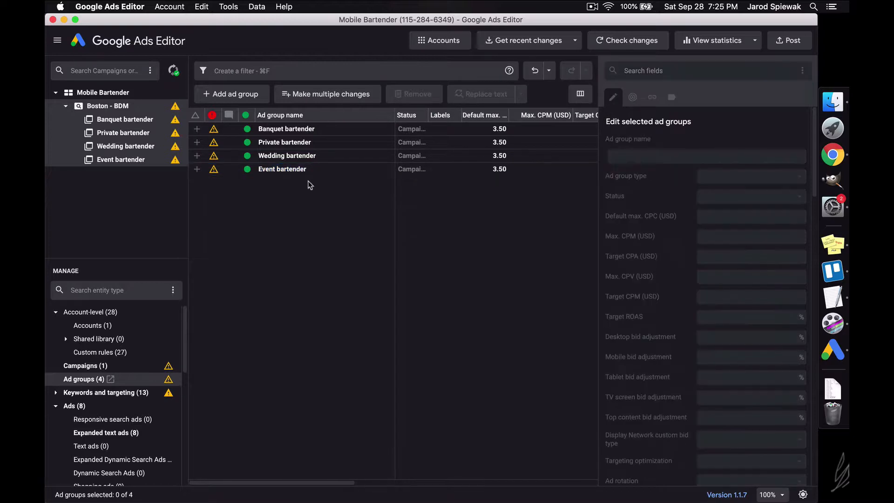
Step: Open the Event bartender ad group's keywords and replace "Wedding" with "Event" in all of them
double_click(311, 171)
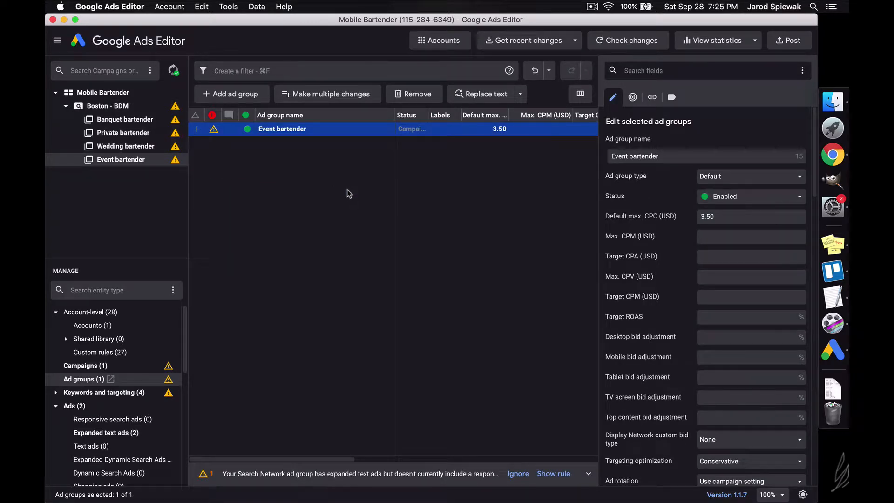
click(56, 392)
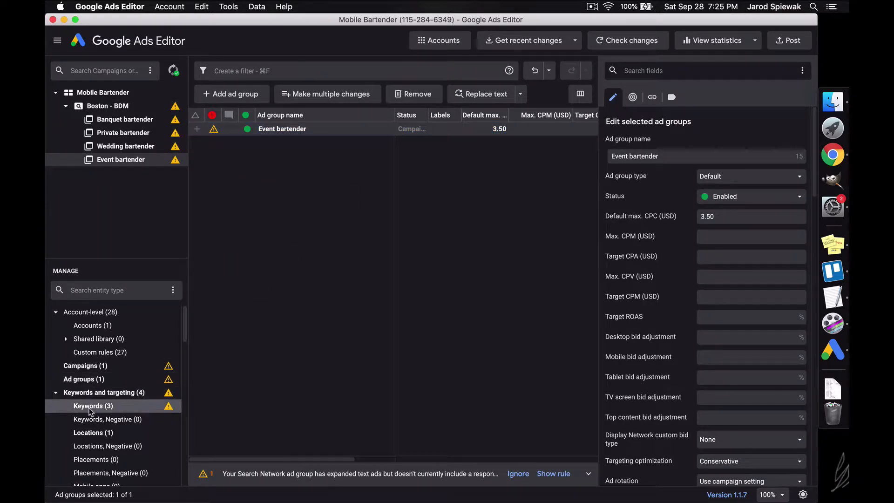
key(super+a)
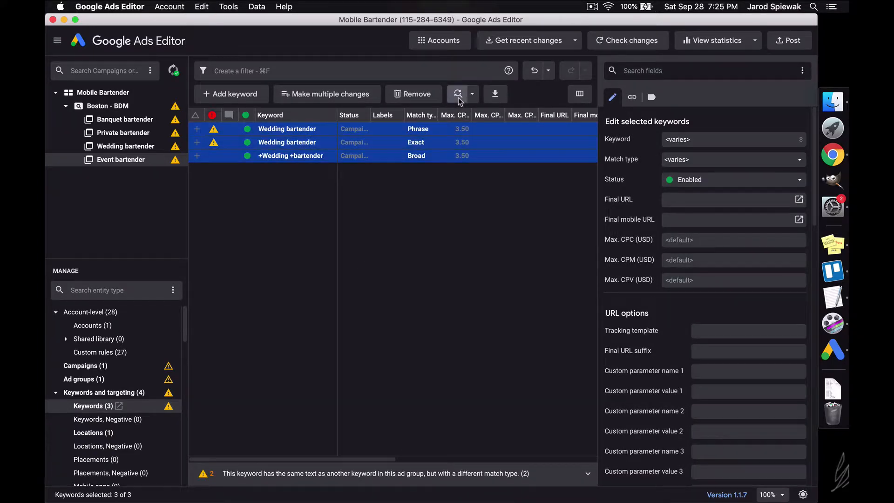
click(458, 94)
key(Return)
click(493, 239)
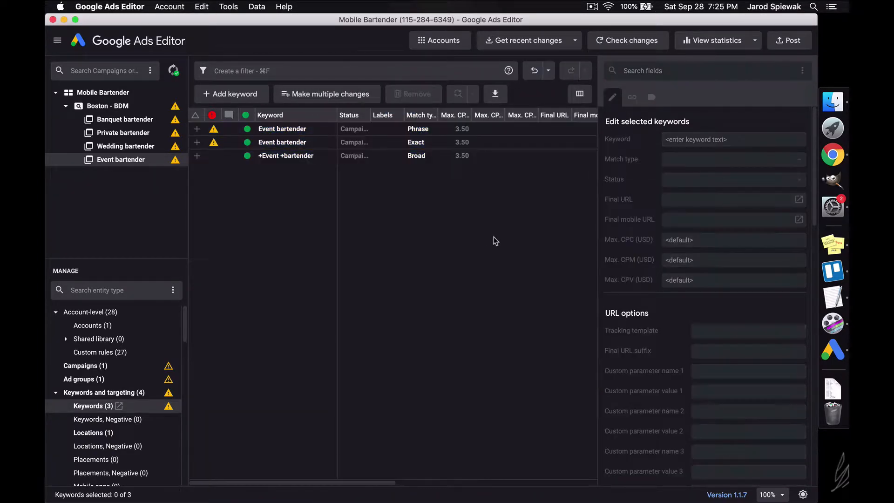
Step: Replace "Wedding" with "Event" in all expanded text ads of the Event bartender ad group
click(56, 393)
click(56, 406)
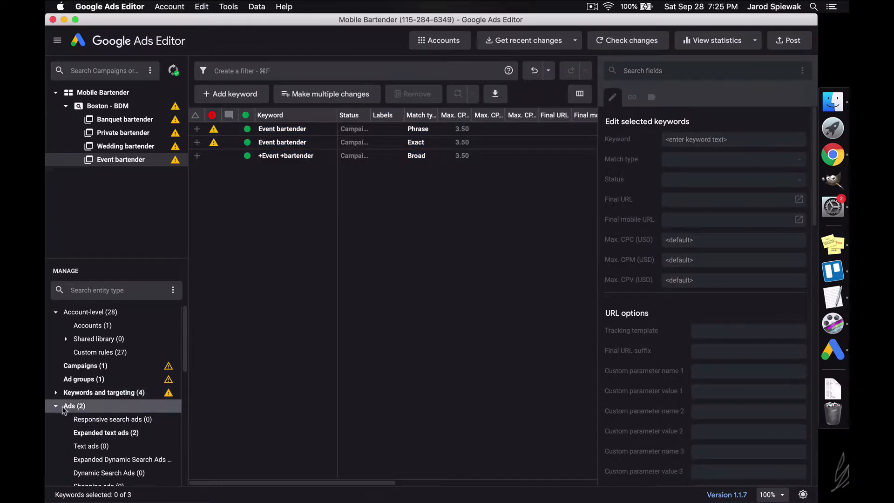
click(101, 432)
key(super+a)
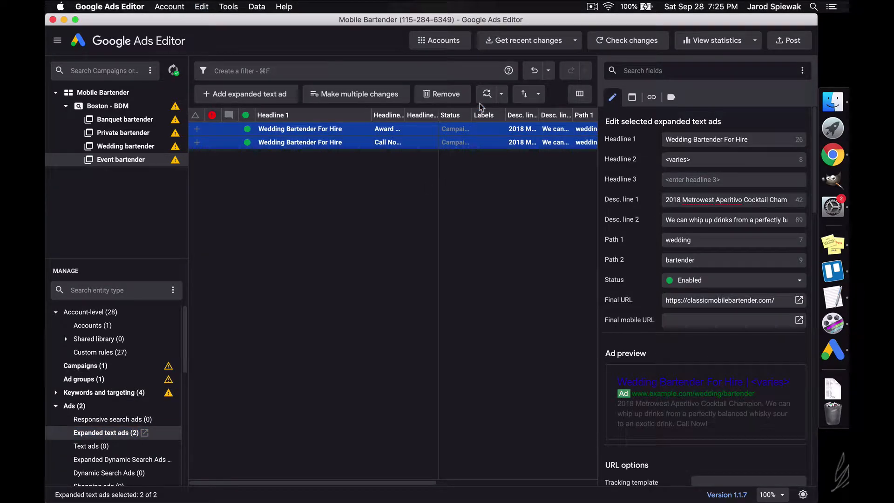
click(485, 95)
key(Return)
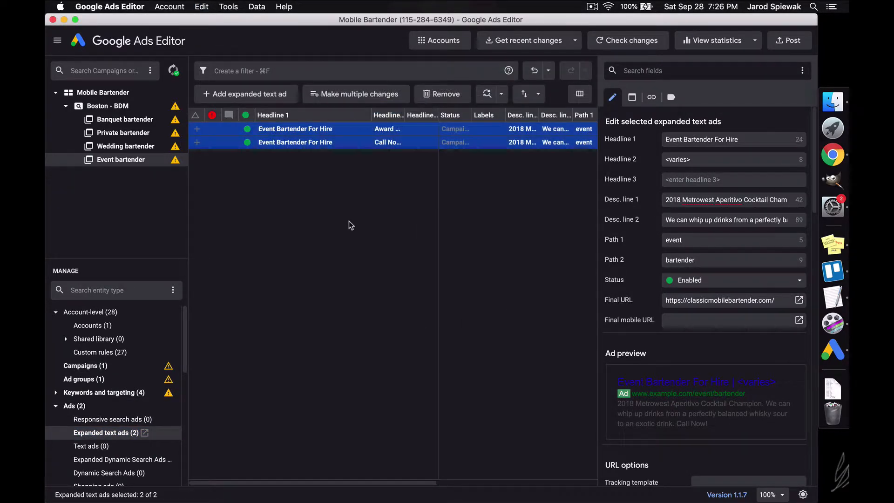
Step: Check the headlines and paths of both expanded text ads in the Event bartender ad group
click(349, 132)
key(Down)
key(Up)
key(Down)
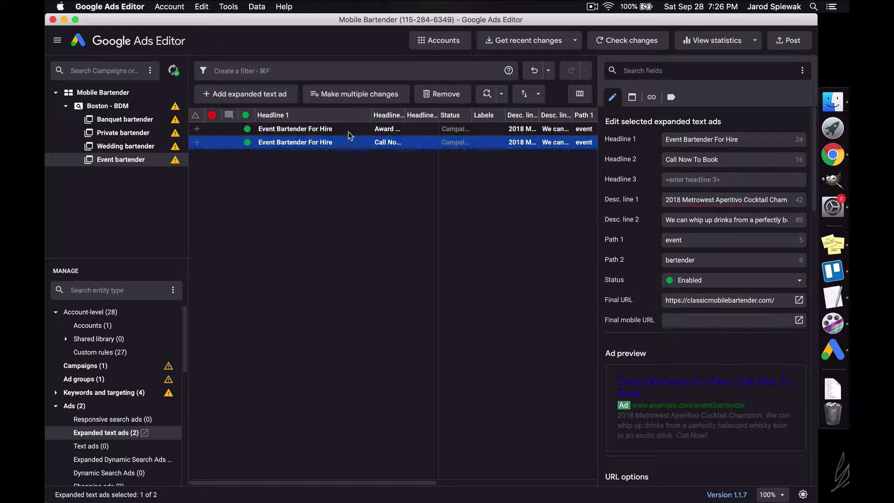
key(Up)
key(Down)
key(Up)
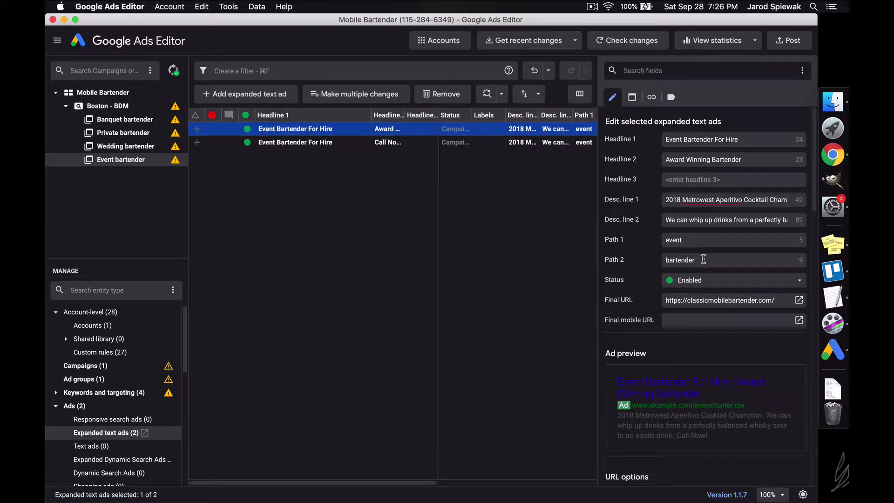
Step: Set Path 1 to "event-bartender" and clear Path 2 for both Event bartender expanded text ads
click(382, 282)
key(super+a)
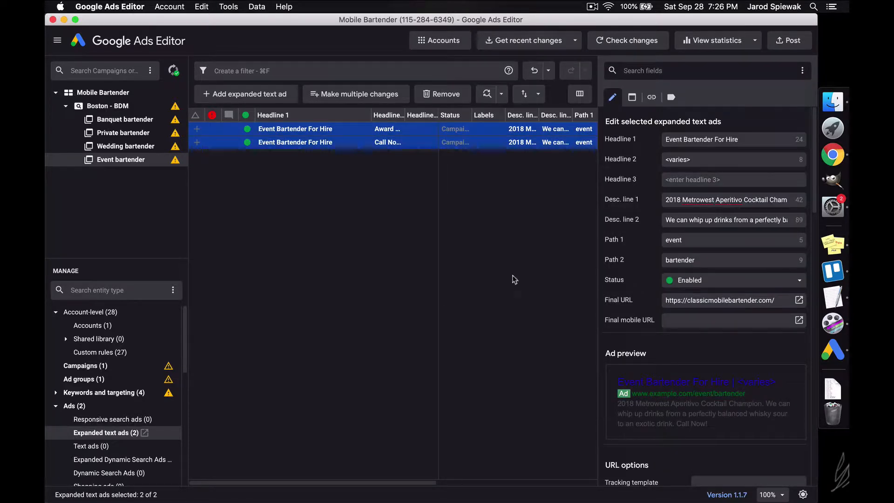
double_click(679, 261)
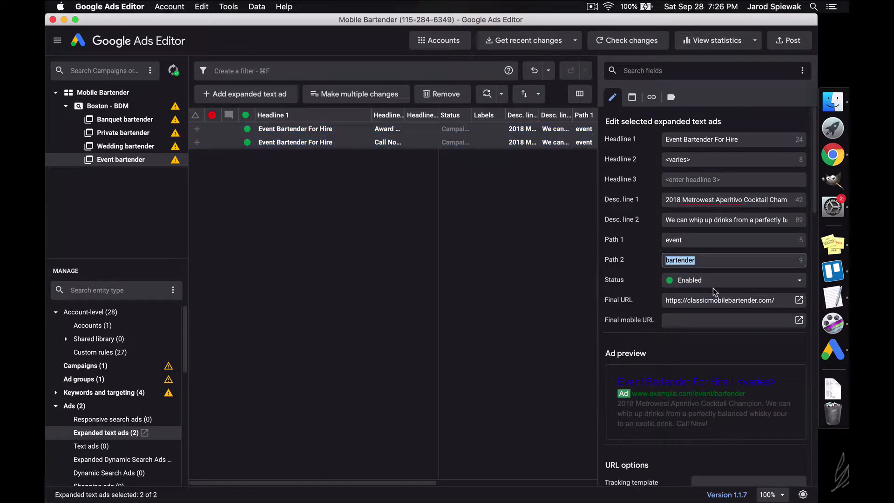
click(714, 238)
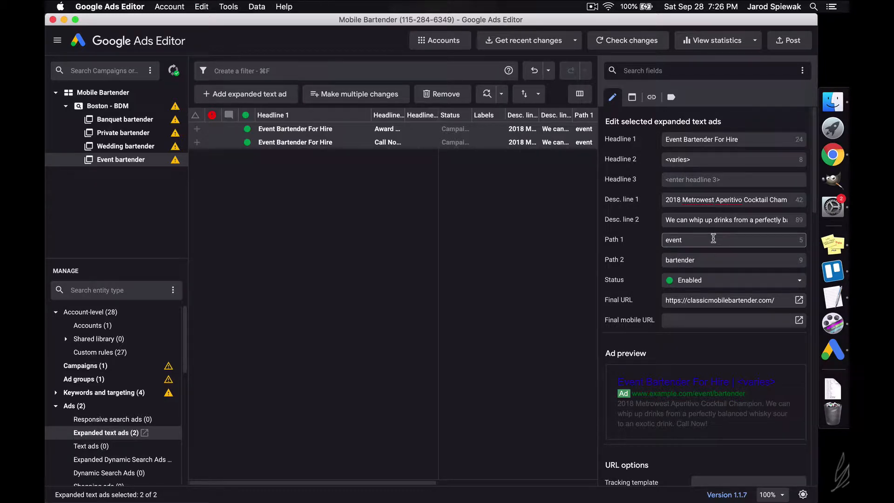
text(-bartender)
key(Tab)
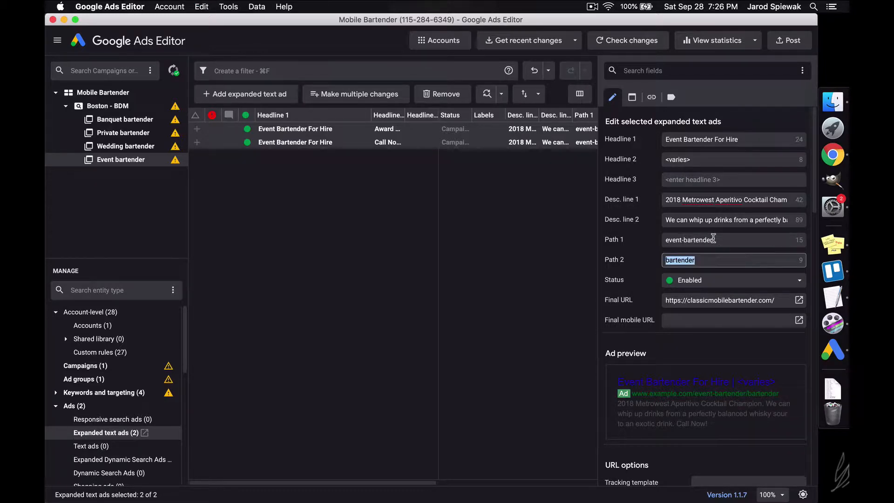
key(BackSpace)
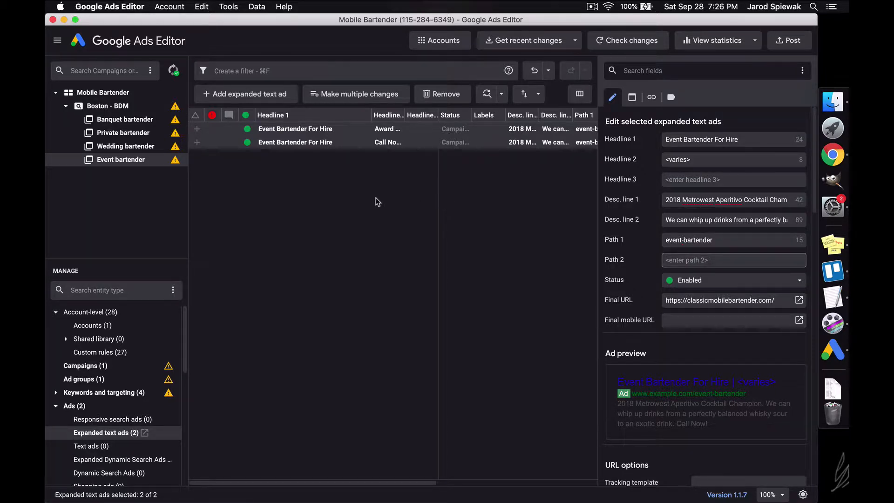
Step: Review the edited display path in each of the two Event bartender ads
click(350, 143)
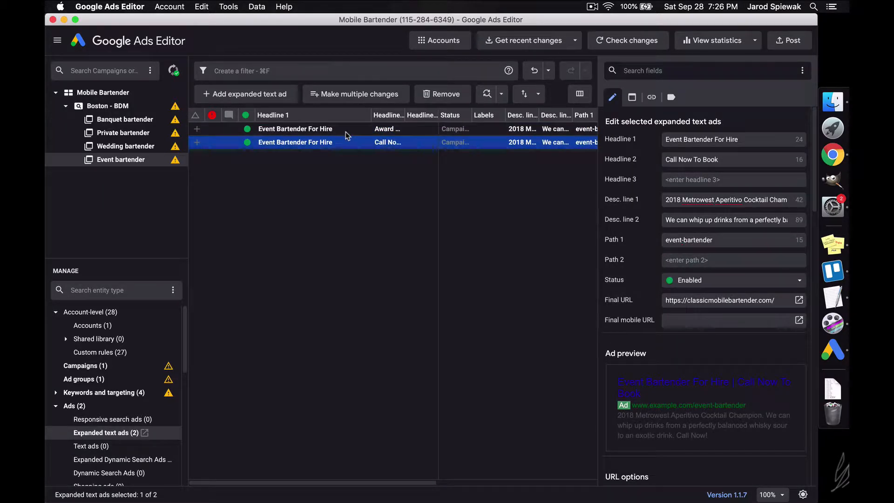
click(346, 132)
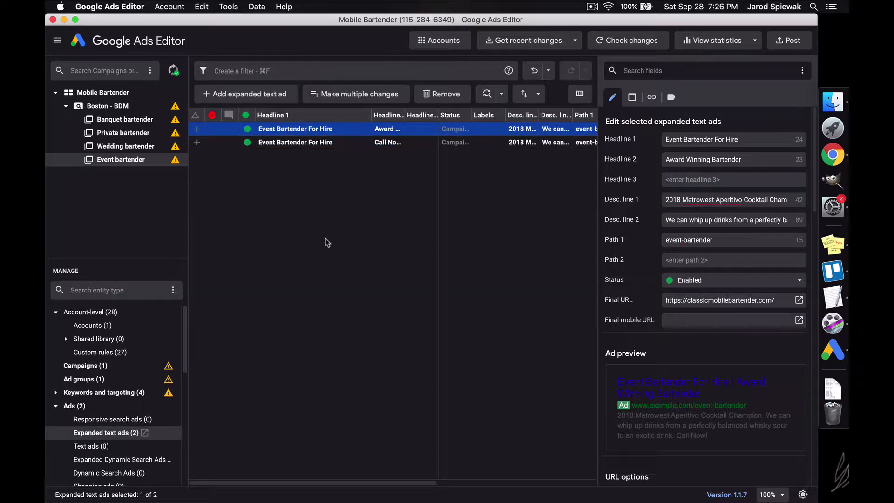
click(321, 242)
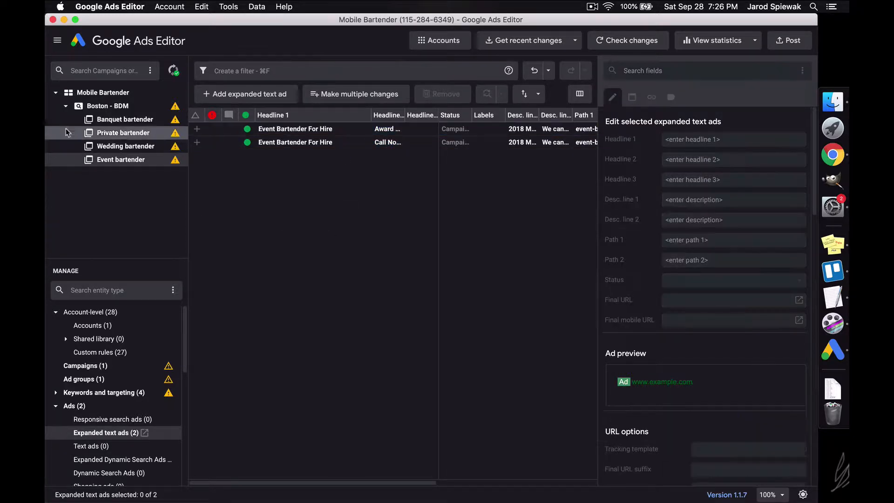
Step: List all Boston - BDM ad groups and delete the "Event bartender" line from the keywords file in TextEdit
click(111, 107)
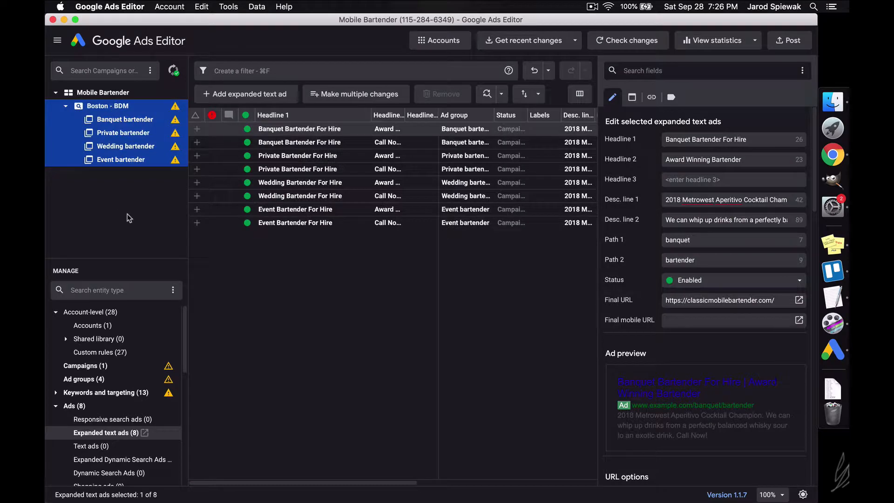
click(124, 379)
click(833, 297)
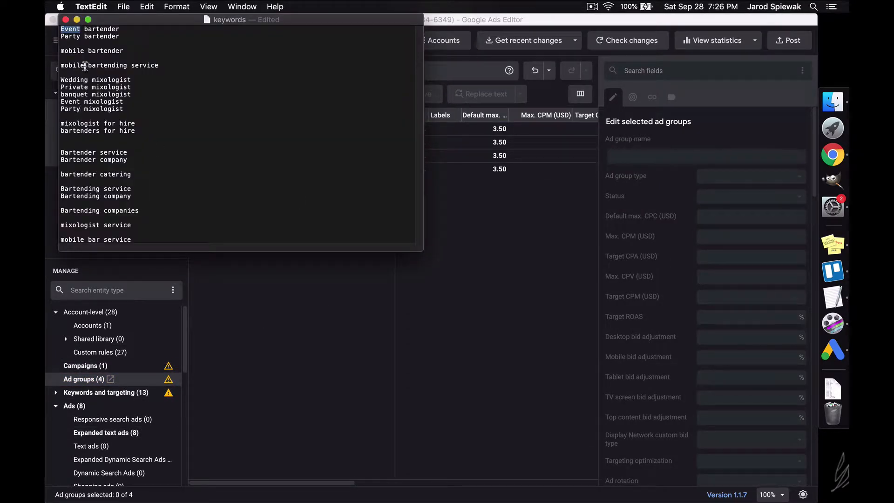
drag(129, 31, 64, 27)
key(Delete)
key(Delete)
Step: Return to Google Ads Editor and make another copy of the Wedding bartender ad group in the campaign
click(395, 261)
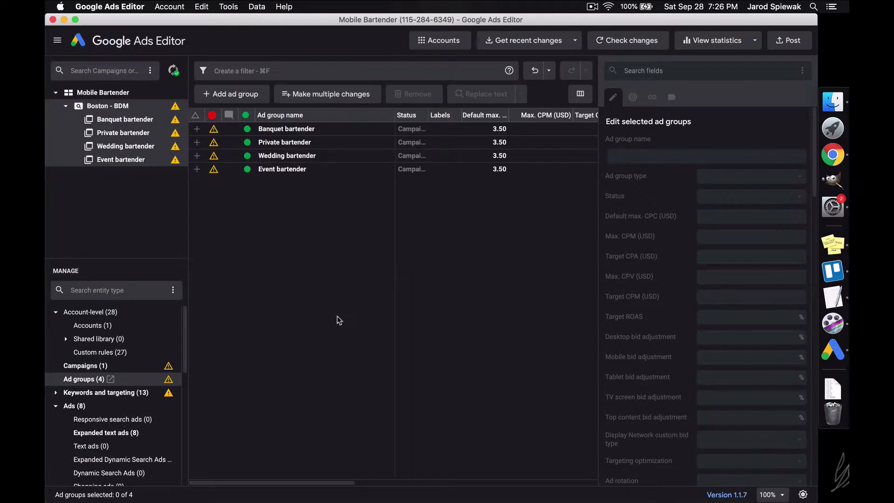
click(323, 158)
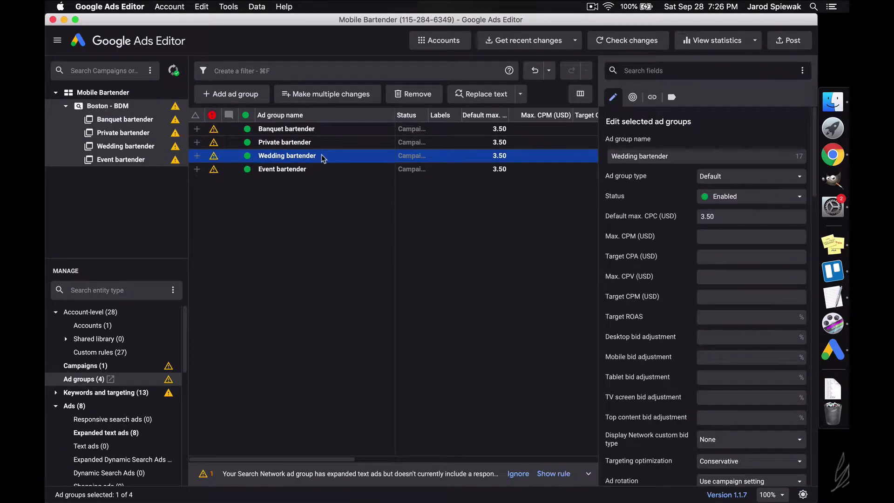
key(super+c)
key(super+v)
Step: Replace "Wedding" with "Party" in the new copy's ad group name and open that ad group
click(482, 94)
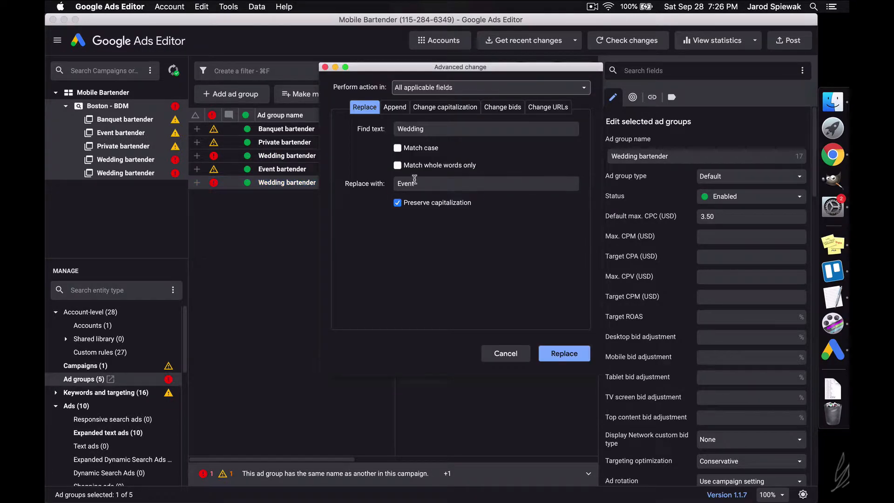
double_click(414, 180)
text(Party)
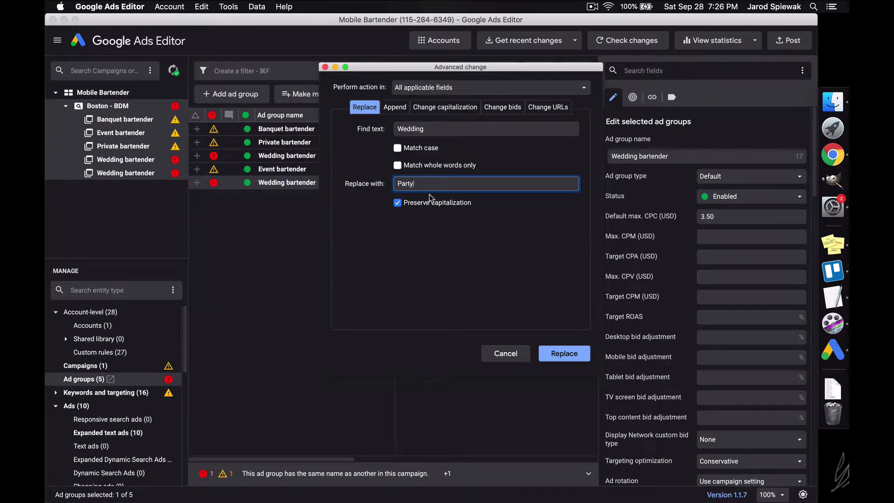
key(Return)
double_click(366, 184)
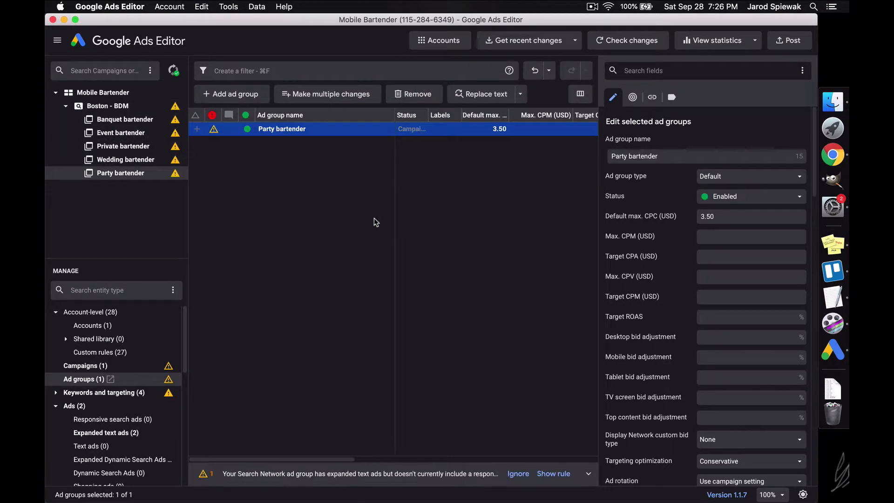
Step: Replace "Wedding" with "Party" in all three keywords of the Party bartender ad group
click(57, 393)
click(105, 407)
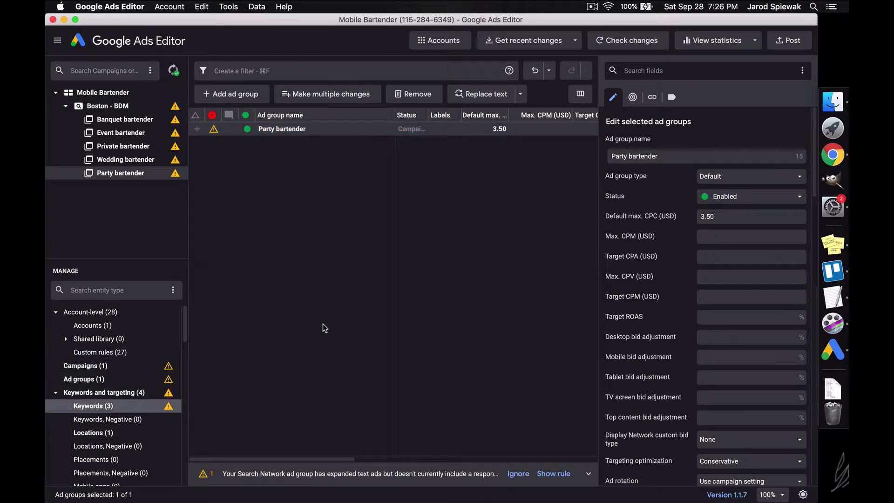
key(super+a)
click(459, 93)
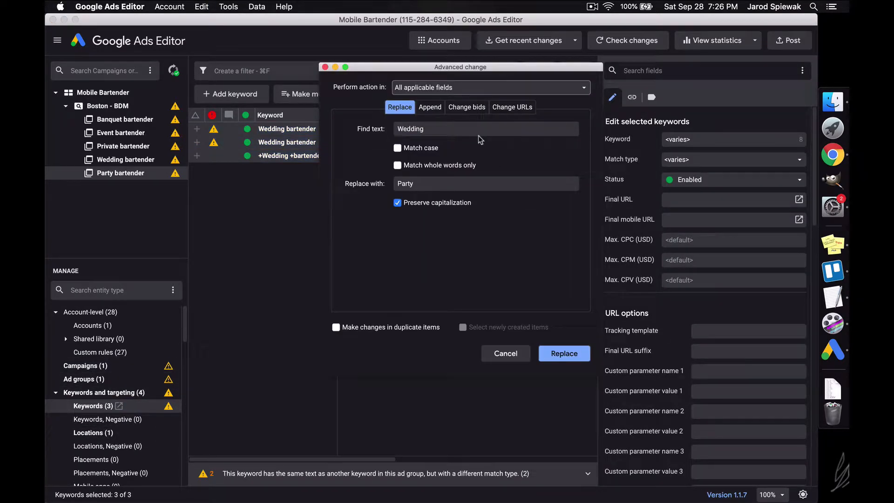
key(Return)
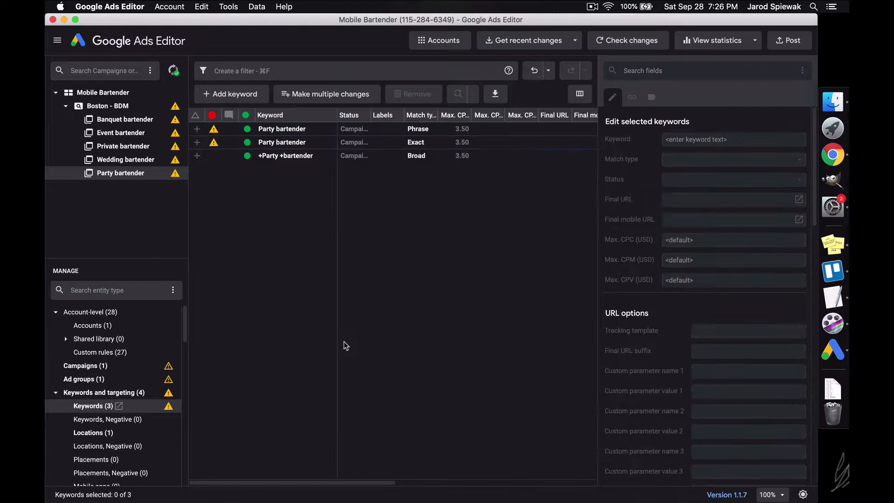
Step: Replace "Wedding" with "Party" in both expanded text ads of the Party bartender ad group
click(56, 392)
click(78, 433)
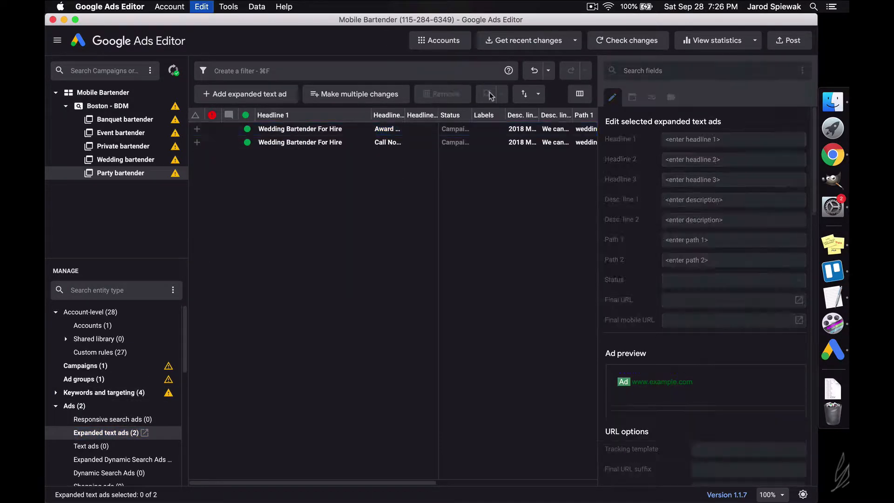
key(super+a)
click(487, 94)
key(Return)
click(292, 183)
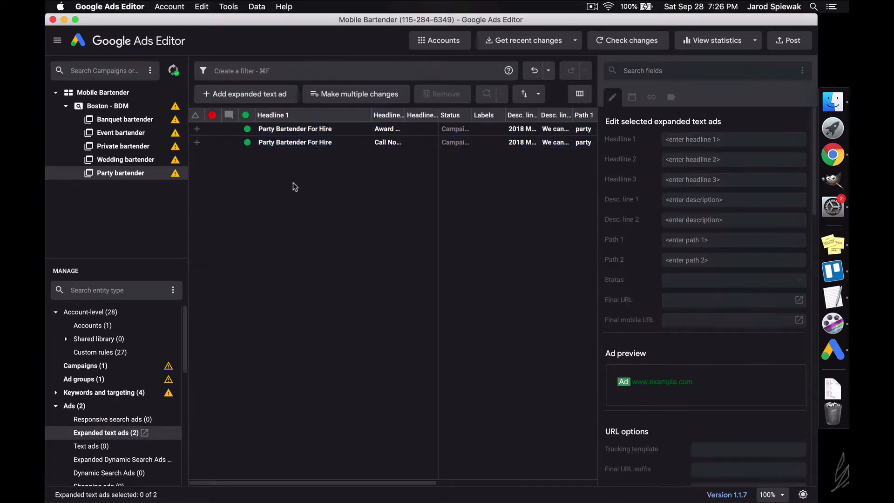
Step: Clear Path 2 and set Path 1 to "party-bartender" for both Party bartender ads together
click(317, 131)
key(Down)
click(316, 132)
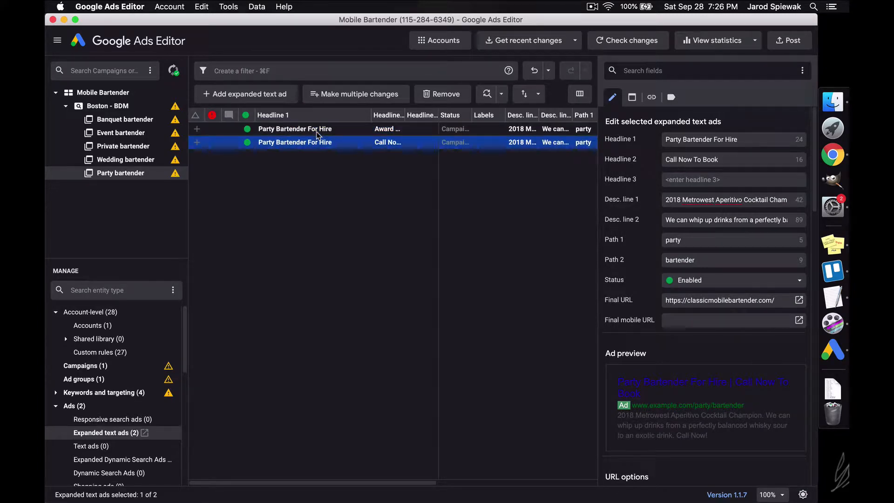
key(shift+Down)
double_click(699, 259)
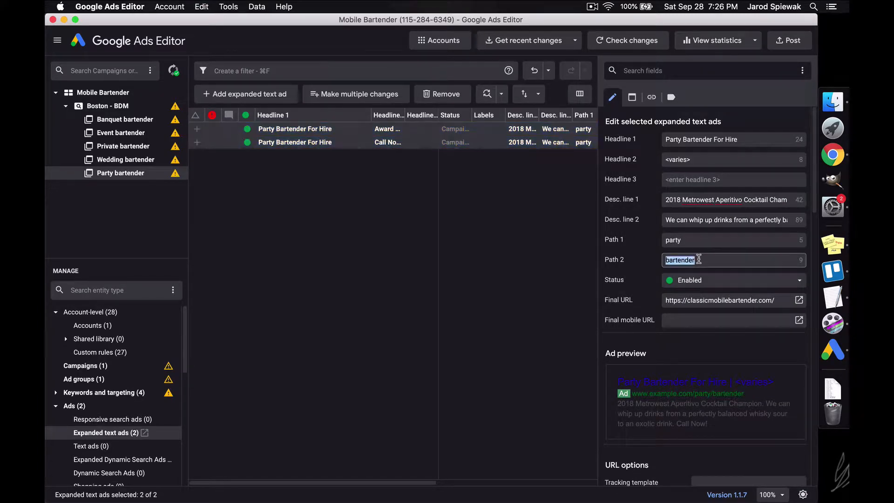
key(BackSpace)
click(710, 240)
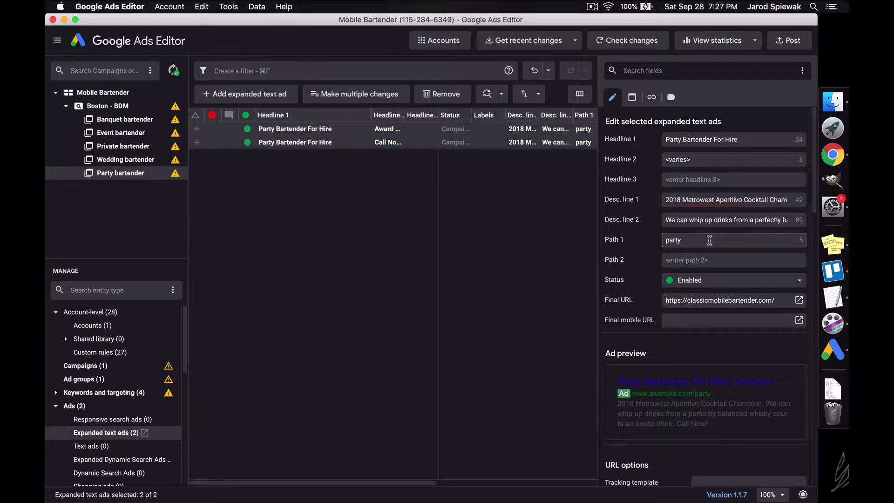
text(-bartender)
click(443, 155)
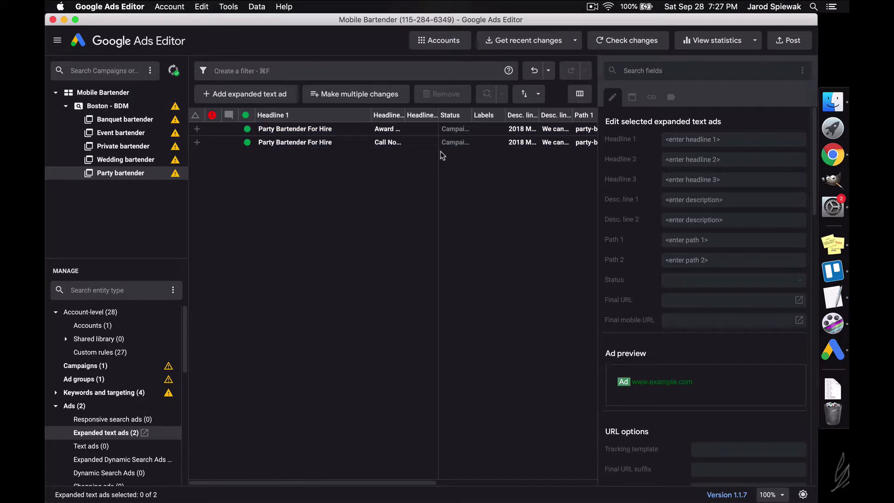
Step: Review the fields and display path of each of the two Party bartender ads
click(424, 132)
key(Down)
key(Up)
key(Down)
key(Up)
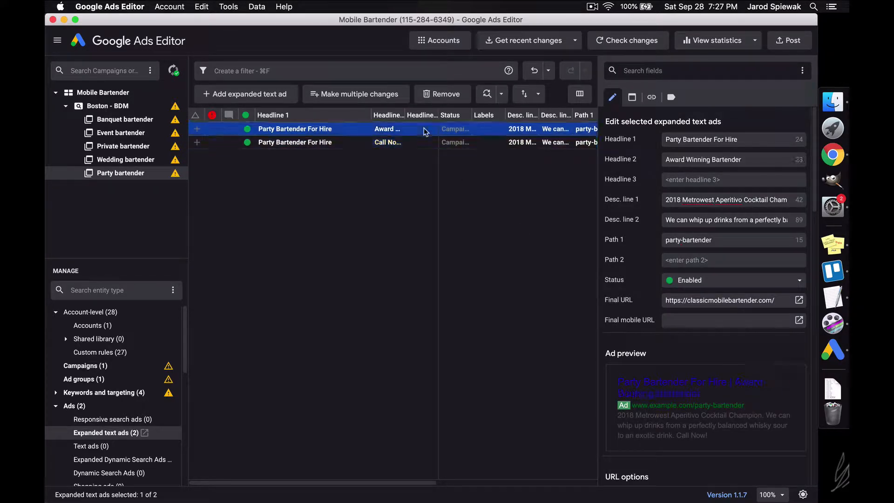
key(Down)
key(Up)
click(258, 198)
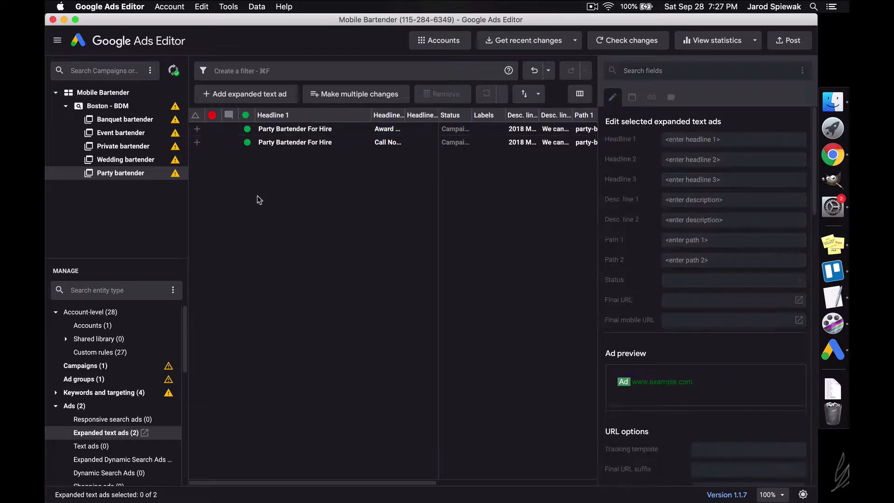
Step: List all Boston - BDM ad groups and delete the "Party bartender" line from the keywords file in TextEdit
click(135, 108)
click(94, 379)
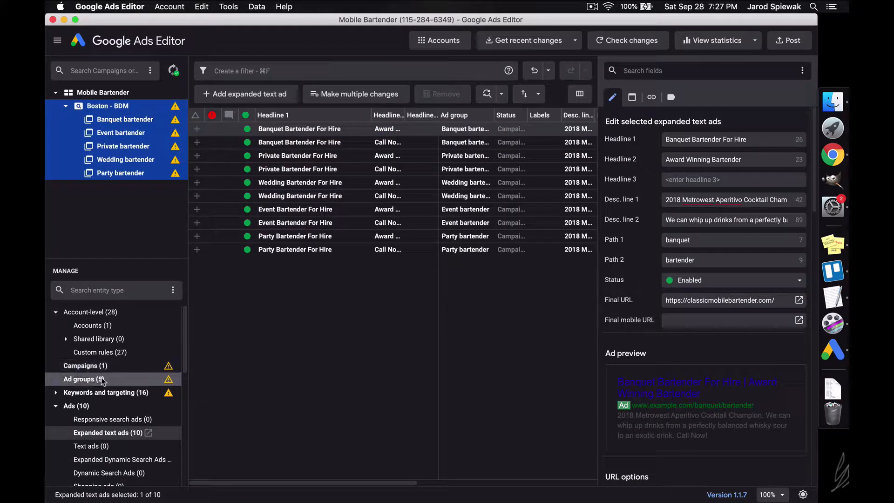
key(super+Tab)
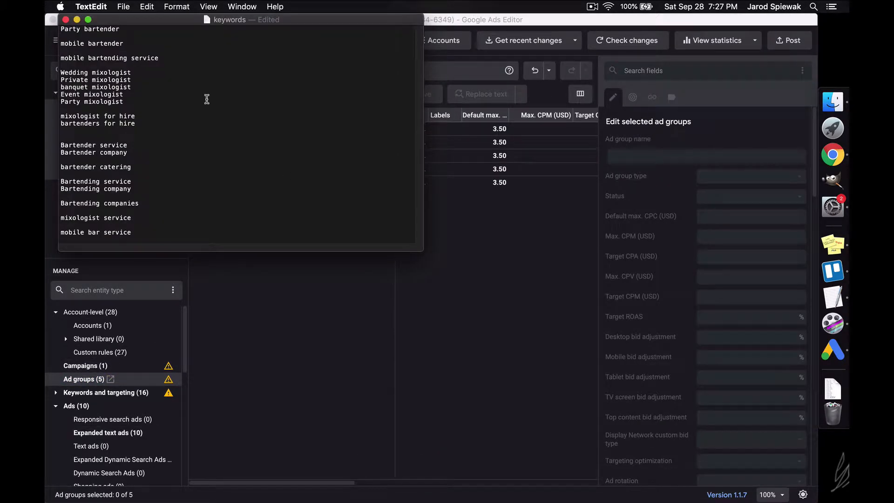
drag(124, 28, 48, 24)
key(BackSpace)
key(BackSpace)
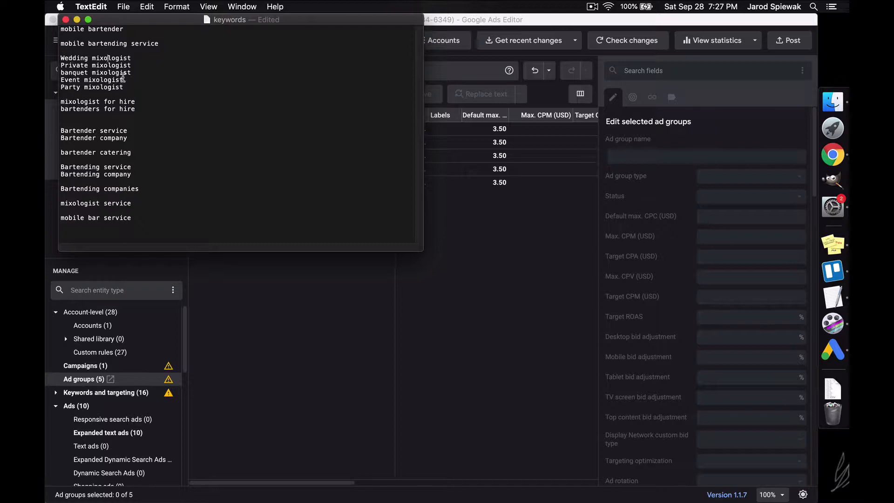
Step: Return to Google Ads Editor and duplicate all five bartender ad groups within the Boston - BDM campaign
click(300, 334)
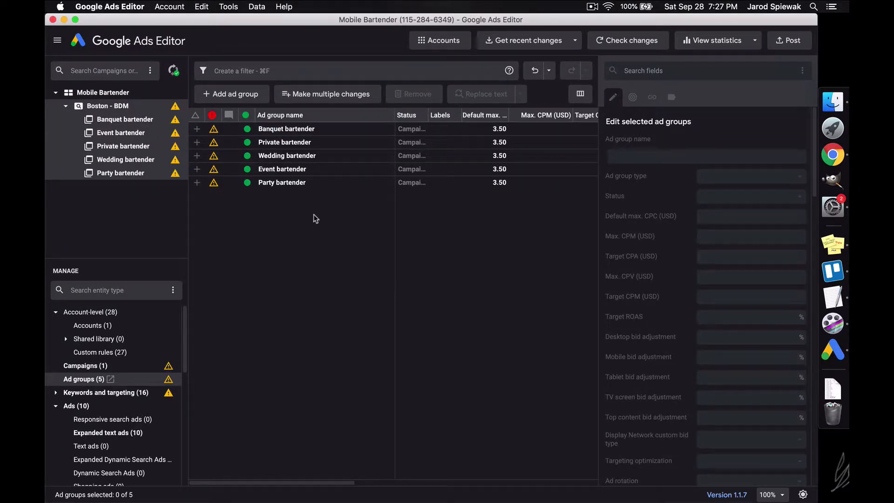
key(super+a)
key(super+c)
key(super+v)
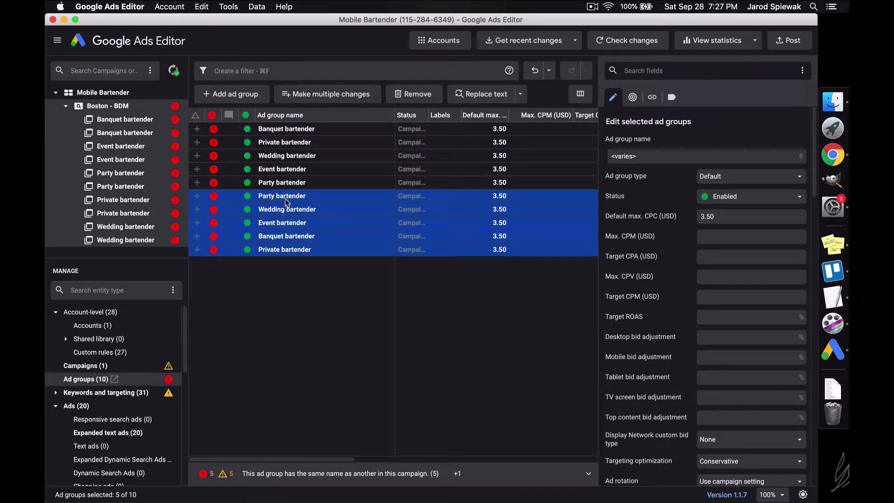
Step: Replace "Bartender" with "Mixologist" in the names of the five copied ad groups, taking the new word from the TextEdit keywords file
click(472, 100)
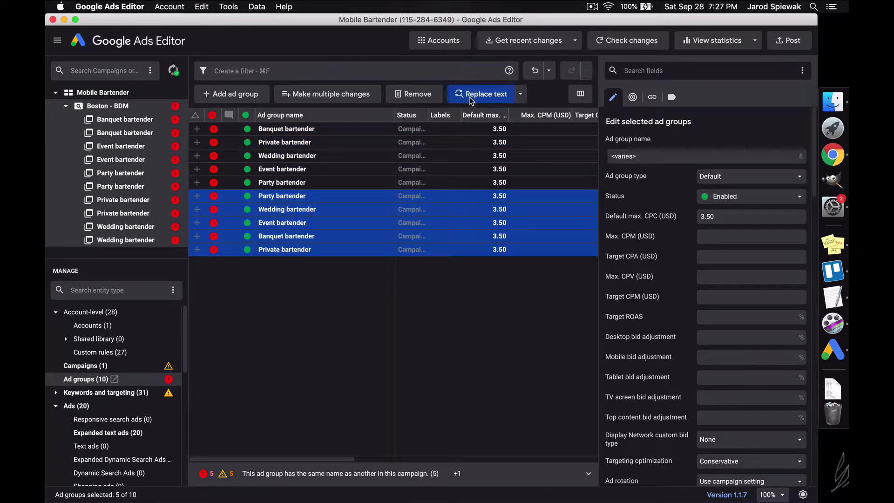
click(414, 135)
double_click(422, 129)
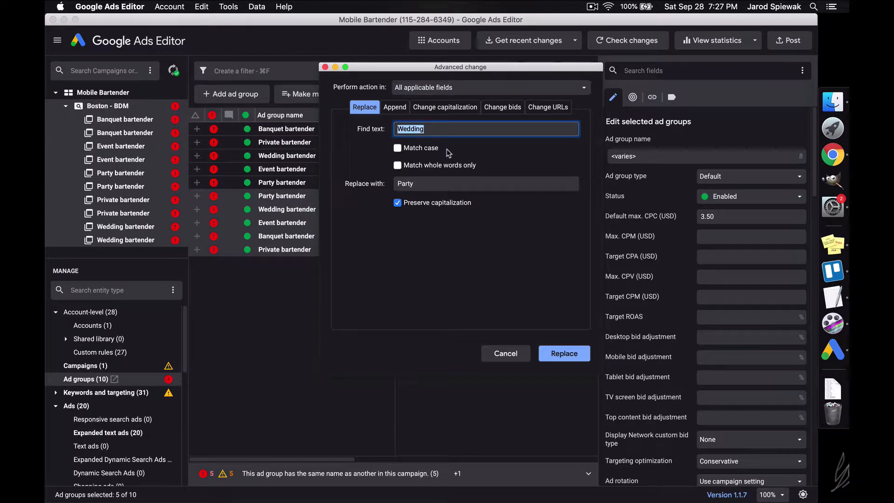
text(Bartender)
key(Tab)
key(super+Tab)
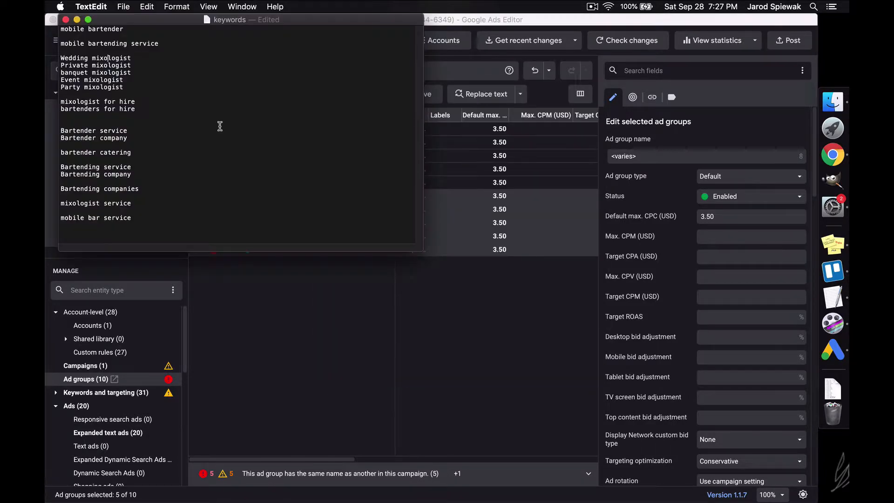
double_click(110, 57)
key(super+c)
key(super+Tab)
key(super+v)
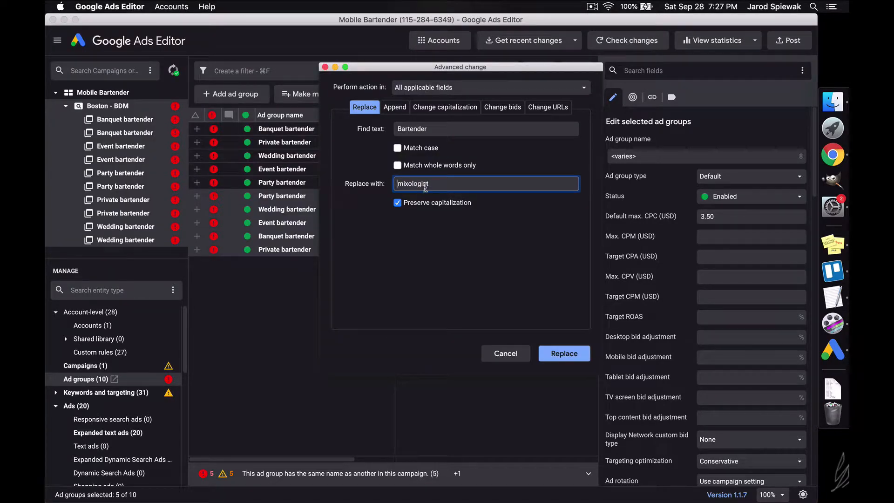
text(M)
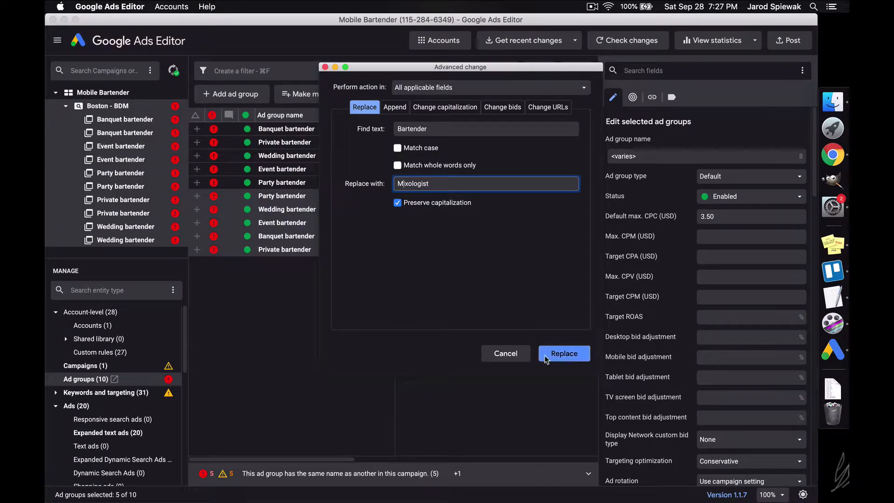
click(559, 356)
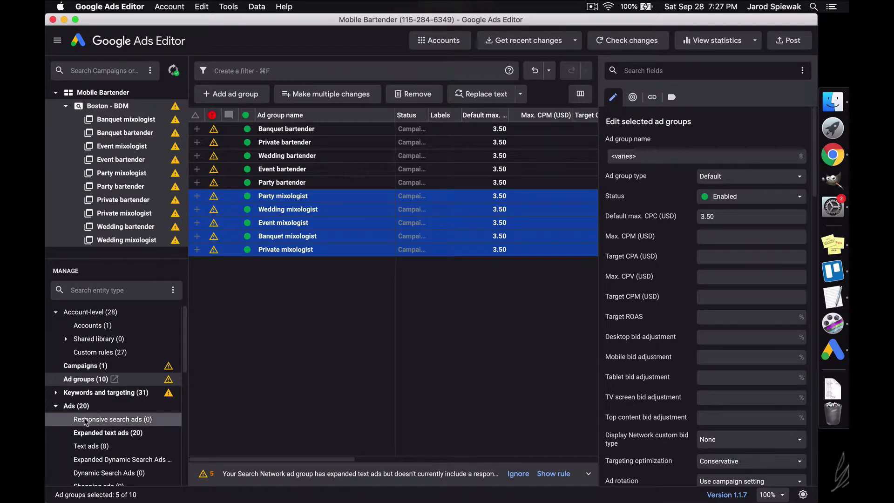
Step: List all keywords of the campaign and widen the Ad group column to show the full ad group names
click(57, 393)
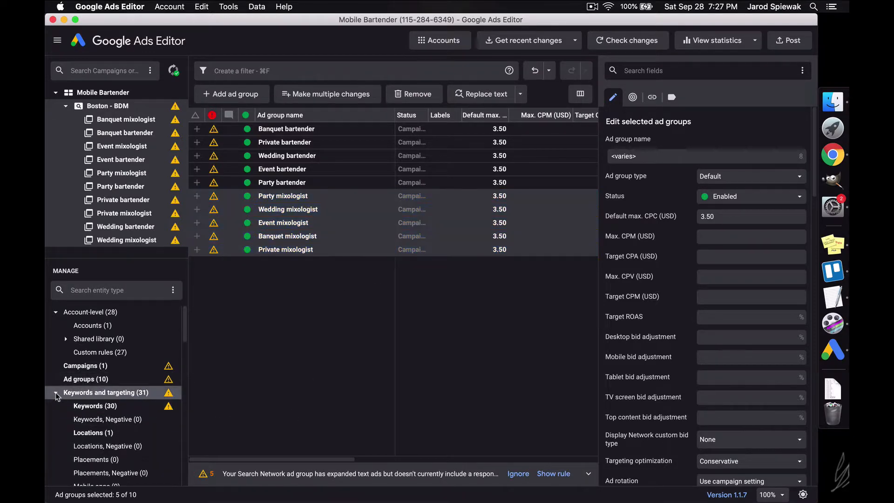
click(99, 408)
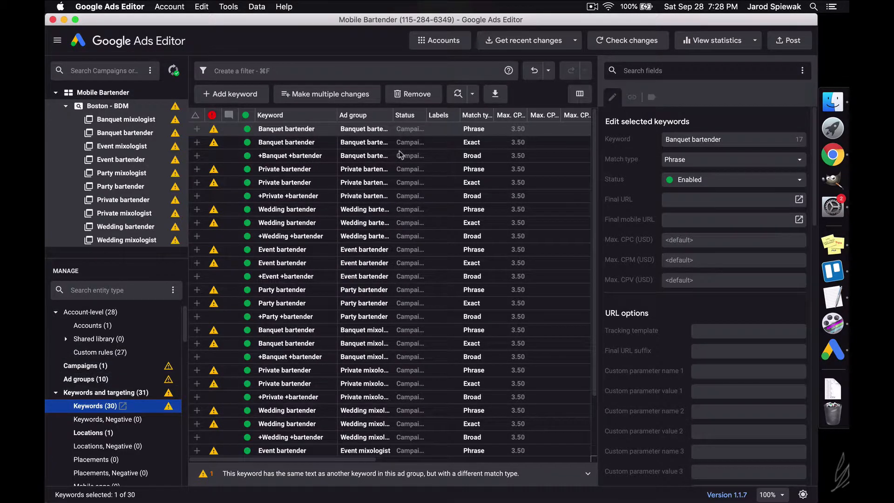
drag(394, 115, 463, 120)
scroll(438, 257, down, 3)
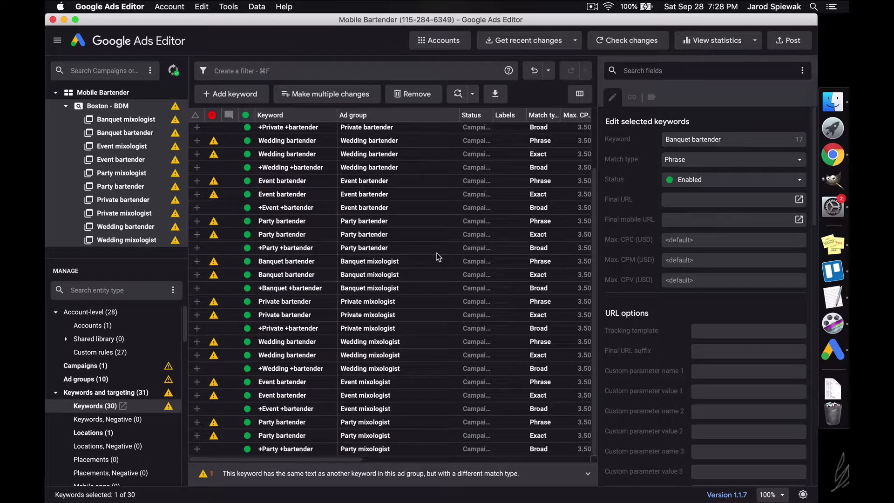
scroll(438, 257, up, 3)
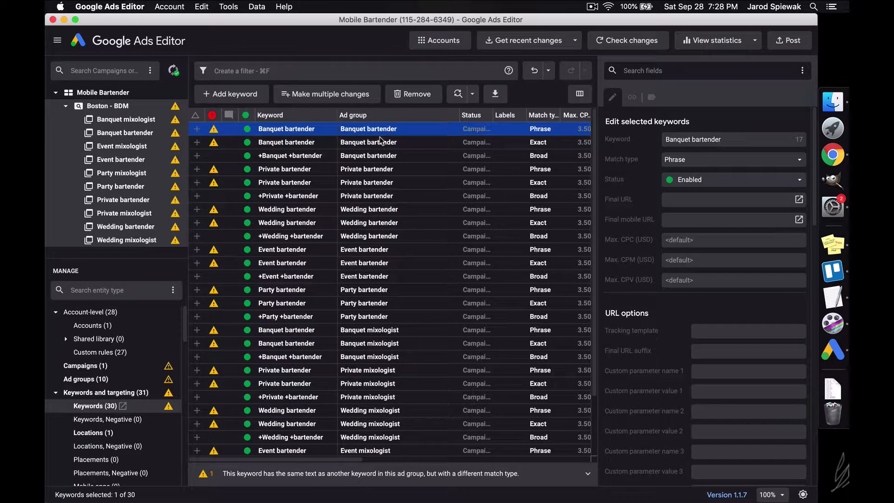
Step: Replace "Bartender" with "Mixologist" in all keywords belonging to the five mixologist ad groups
click(406, 329)
scroll(409, 275, down, 3)
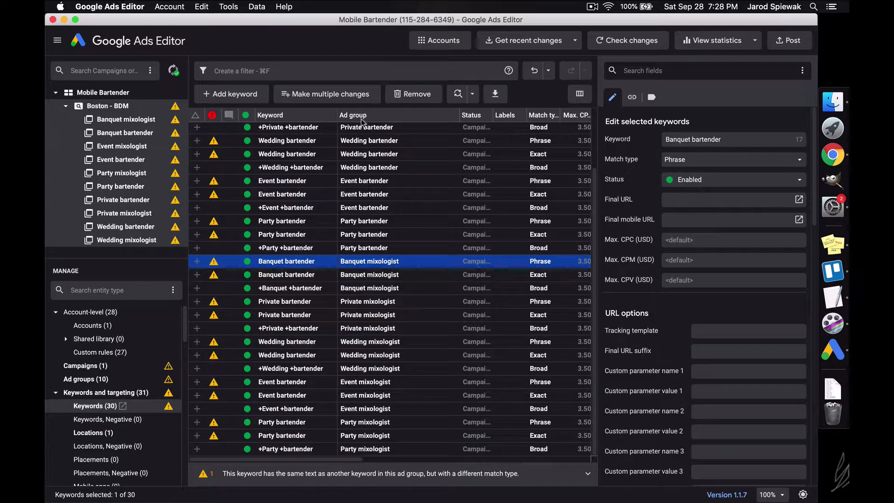
shift+click(395, 451)
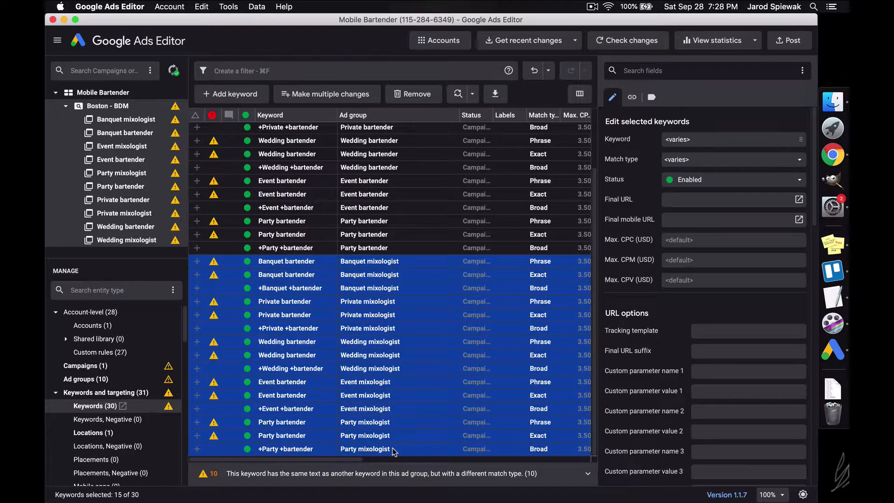
click(458, 96)
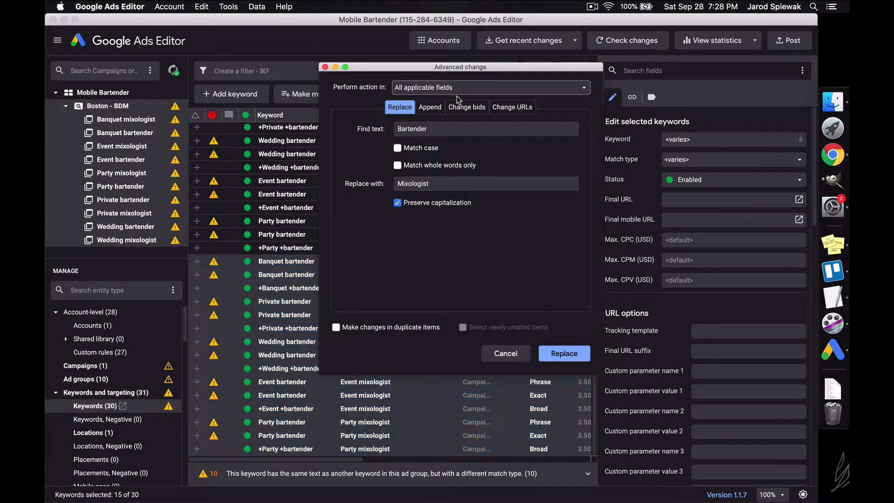
click(563, 354)
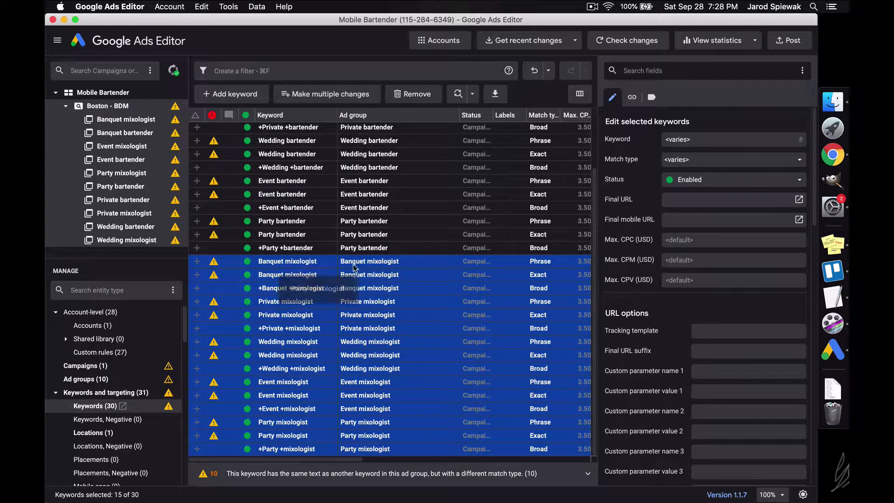
scroll(442, 217, up, 3)
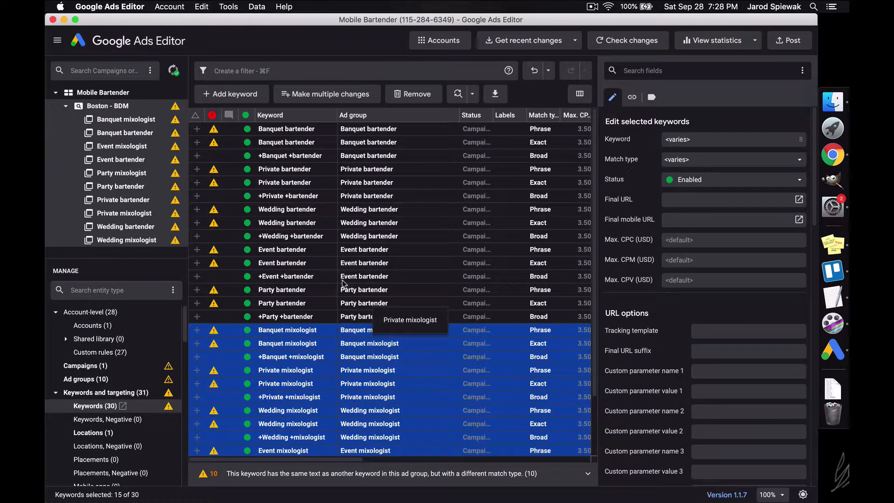
Step: List the campaign's expanded text ads and widen the Ad group column to show the full ad group names
scroll(148, 404, down, 10)
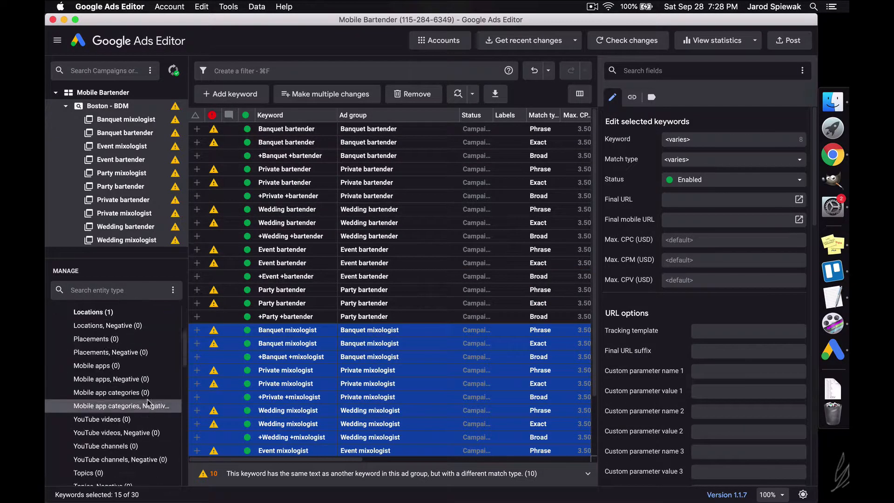
scroll(148, 403, up, 5)
scroll(148, 404, up, 3)
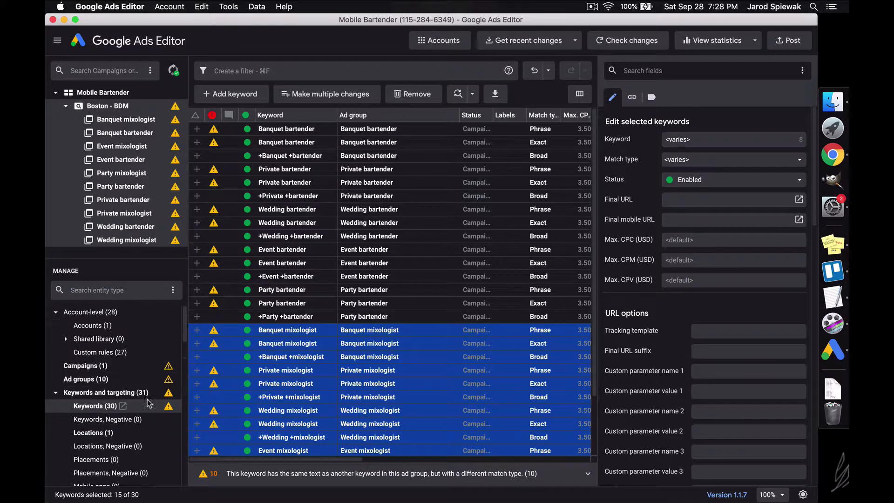
click(56, 393)
click(101, 429)
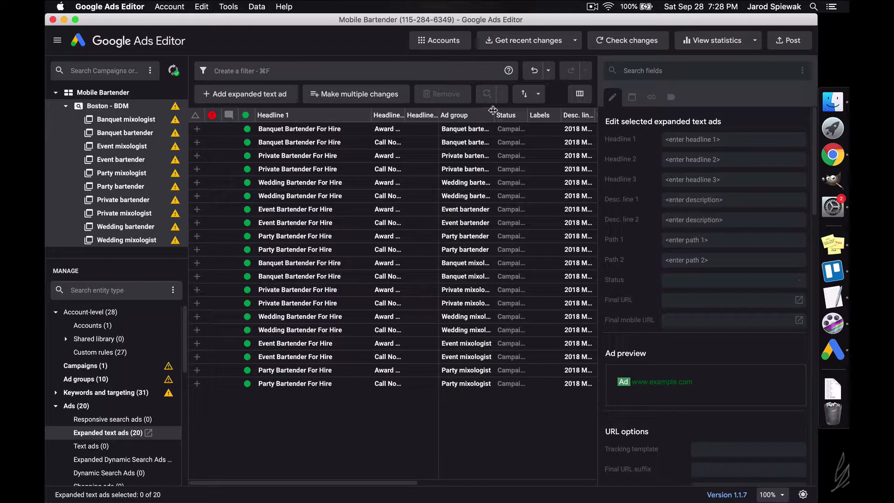
drag(494, 115, 548, 127)
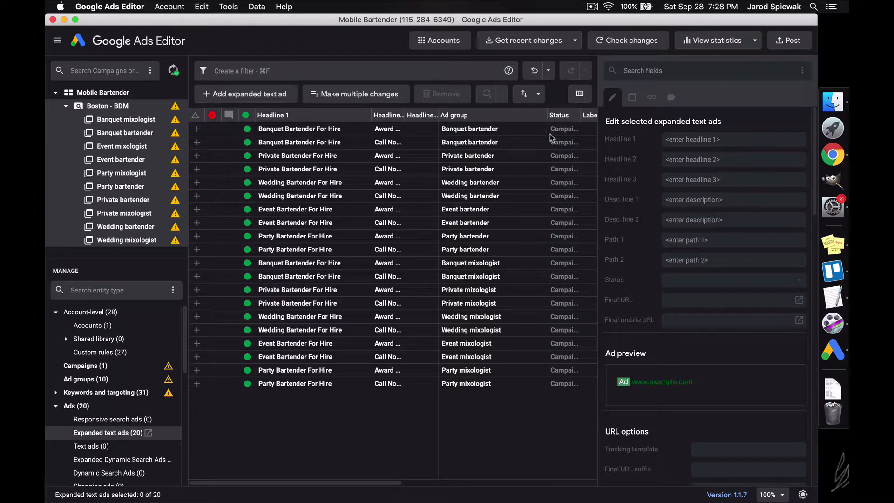
Step: Replace "Bartender" with "Mixologist" in all applicable fields of the ten expanded text ads in the mixologist ad groups
click(503, 129)
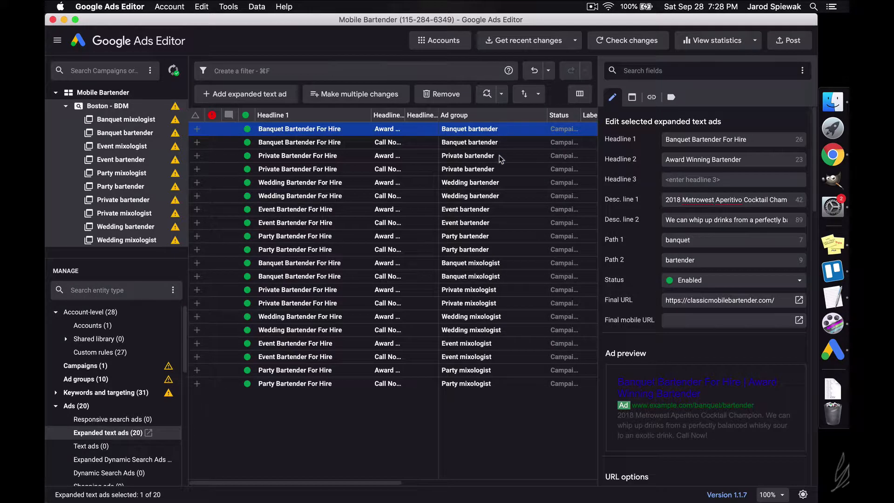
click(508, 264)
shift+click(479, 384)
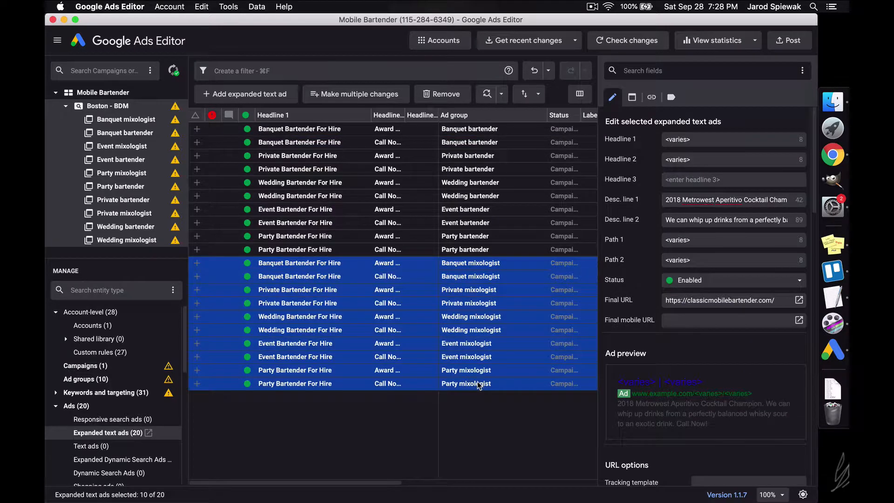
click(487, 98)
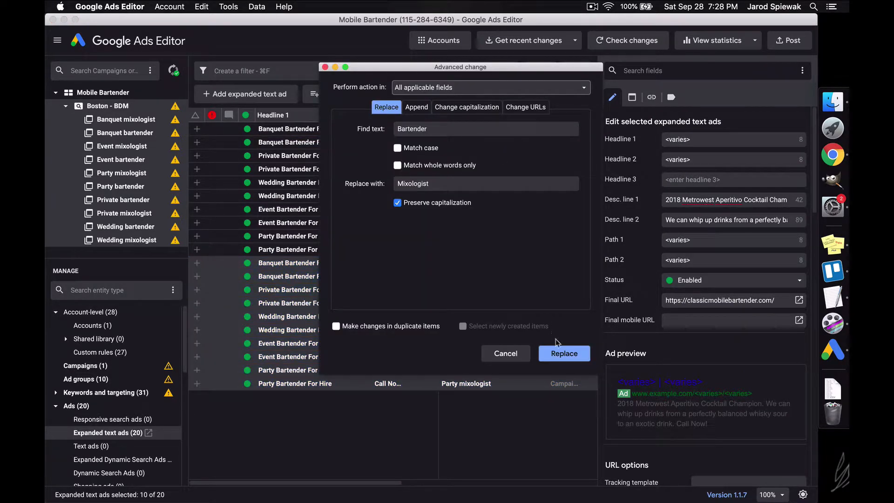
click(564, 356)
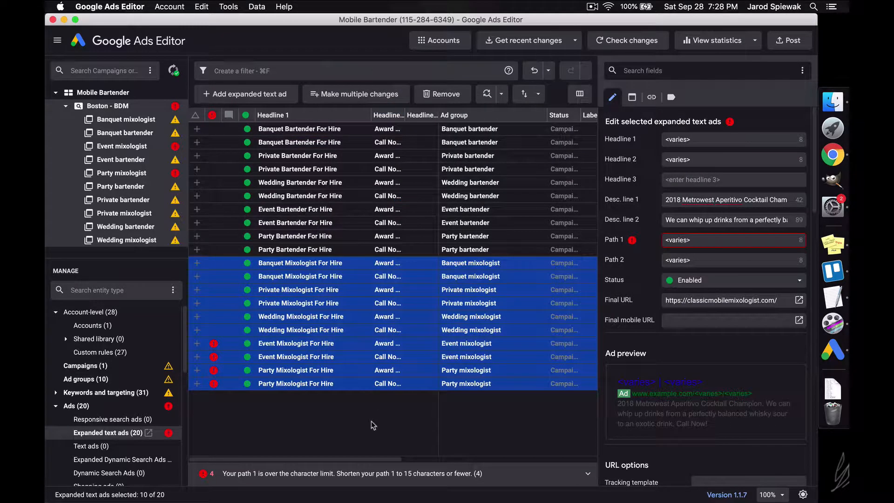
click(327, 418)
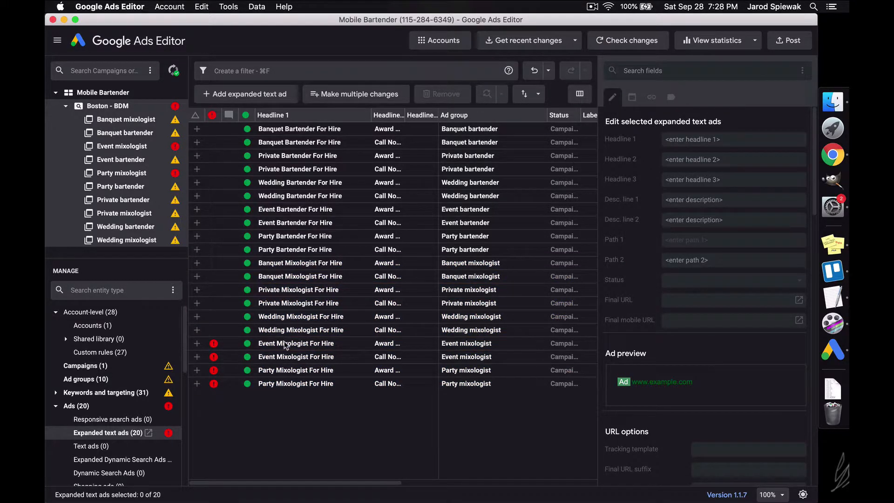
Step: Change Headline 2 of the five "Award Winning" ads in the mixologist ad groups to "Award Winning Bartender", copying the word from the TextEdit keywords file
click(285, 345)
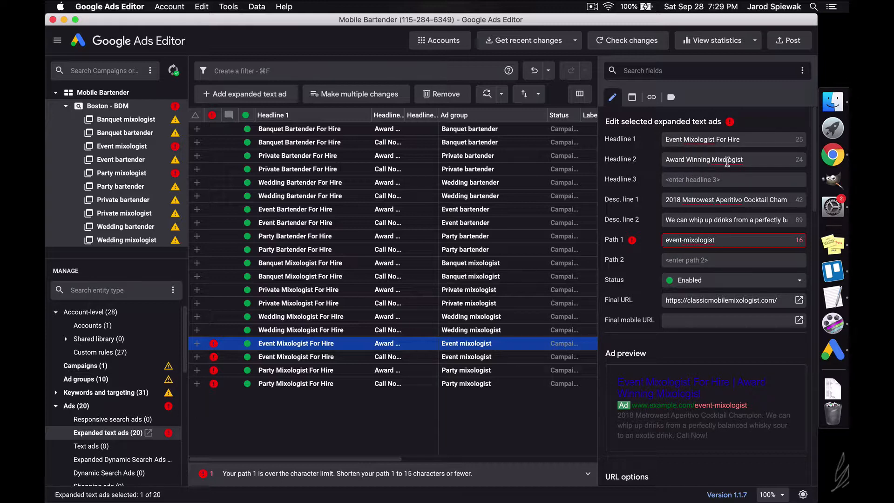
click(467, 262)
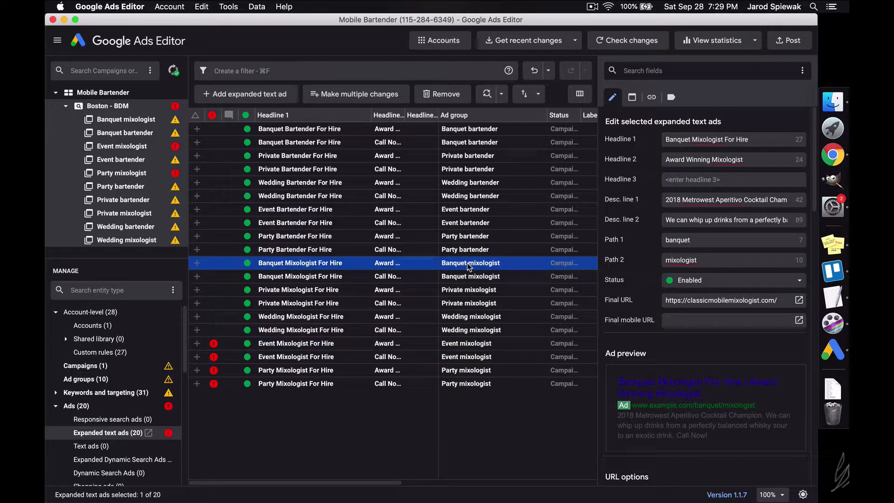
super+click(471, 291)
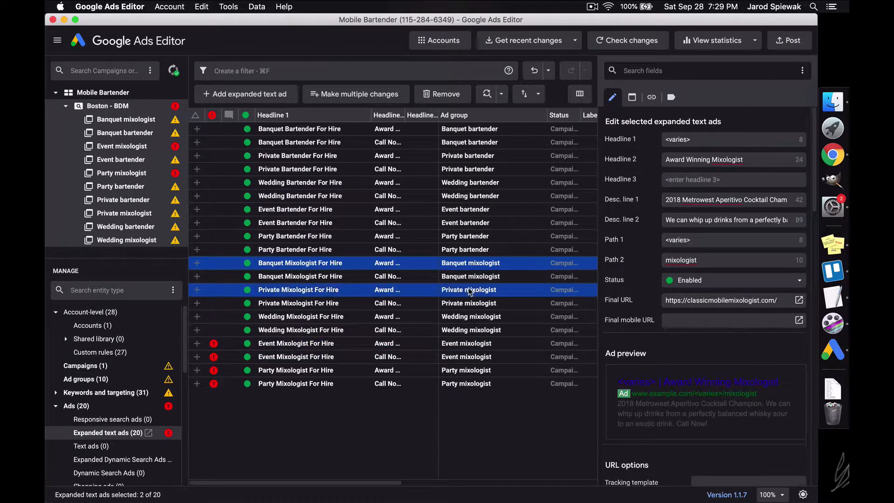
super+click(468, 317)
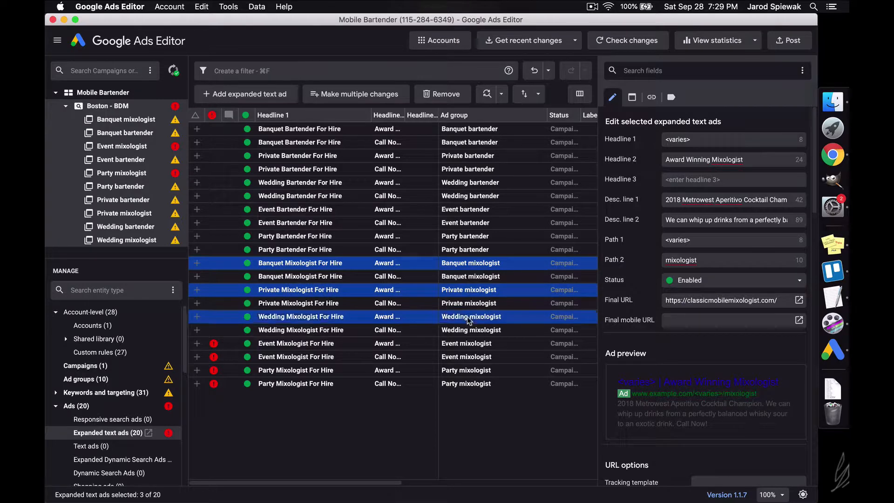
super+click(471, 343)
super+click(474, 371)
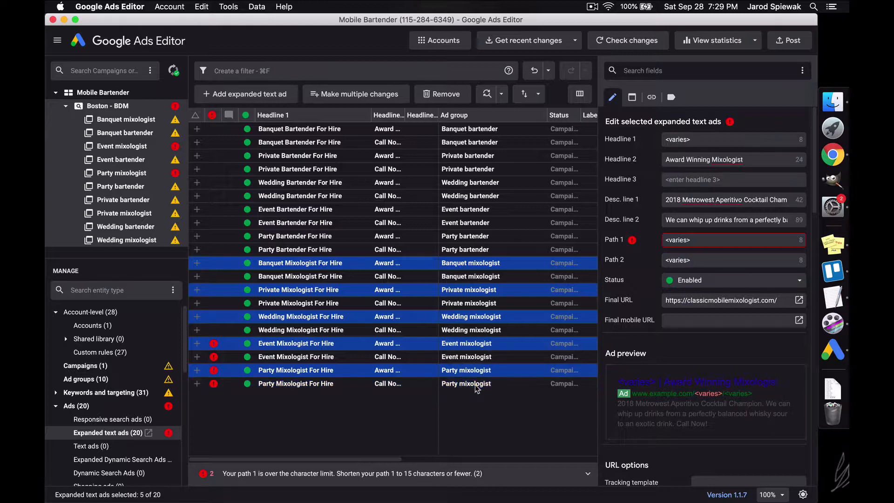
click(847, 302)
double_click(106, 28)
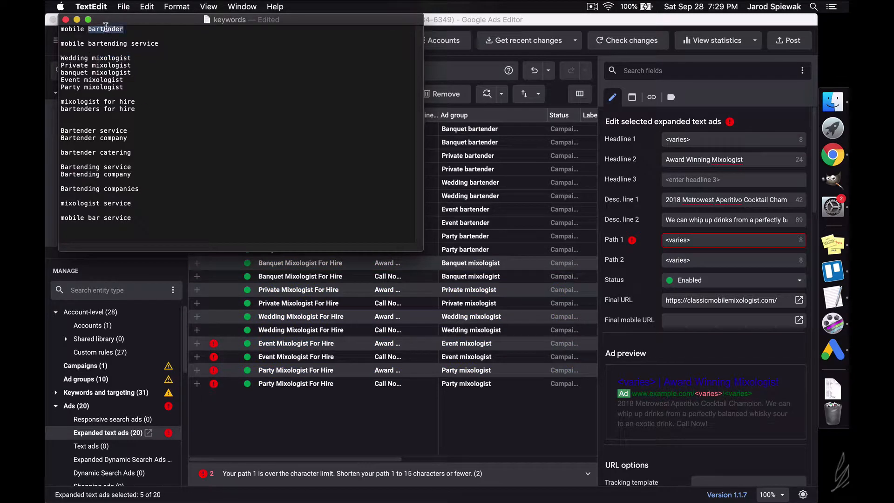
key(super+c)
click(698, 176)
double_click(728, 159)
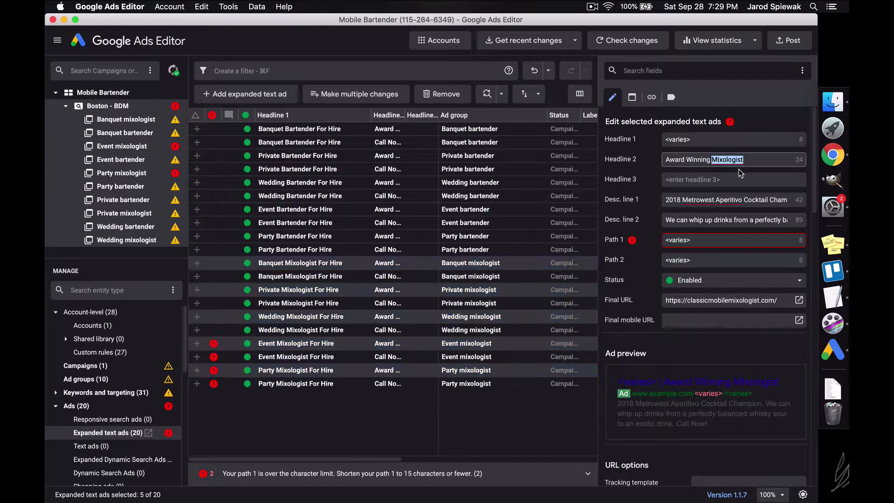
key(super+v)
key(BackSpace)
text(B)
Step: Check the shared field values of the five "Call Now To Book" ads in the mixologist ad groups
click(419, 277)
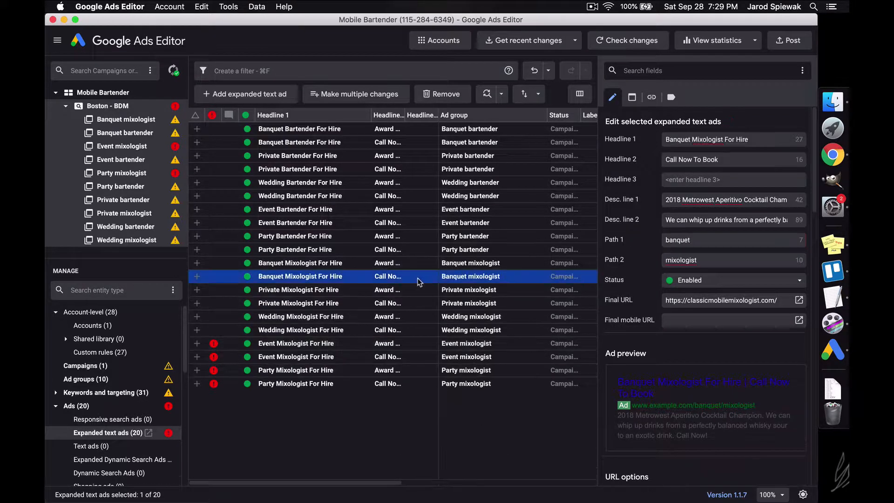
super+click(424, 302)
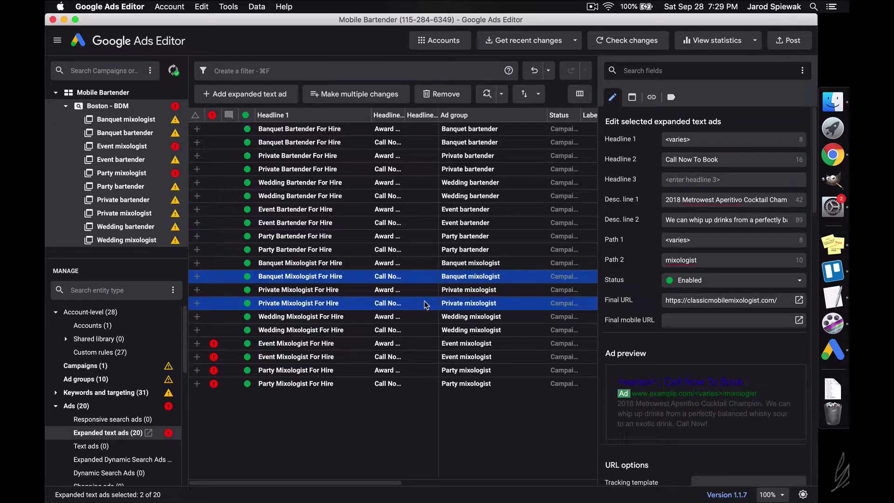
super+click(429, 331)
super+click(416, 357)
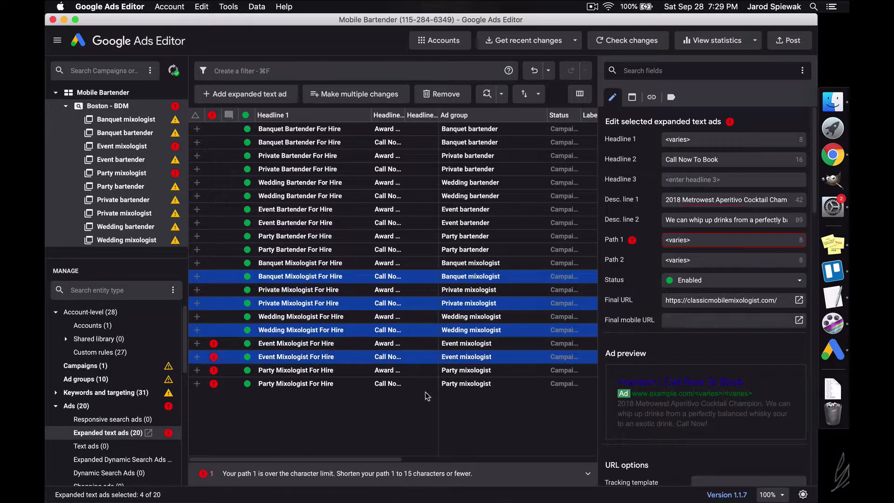
super+click(418, 384)
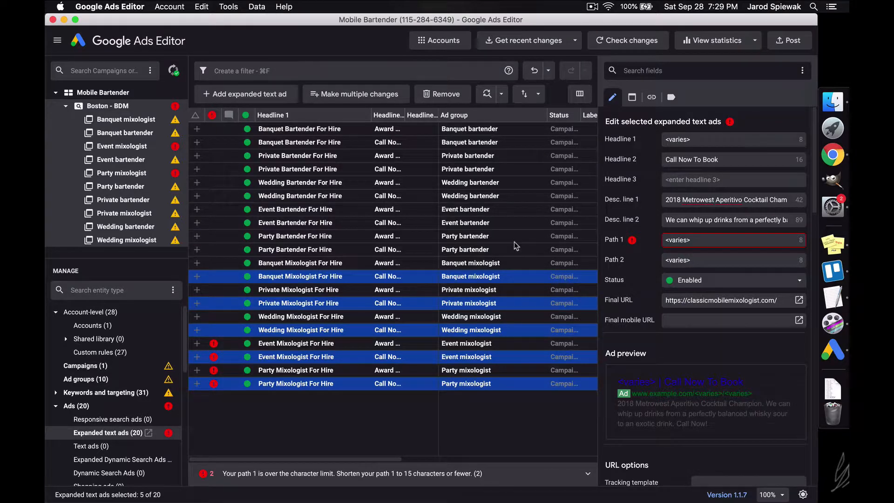
Step: Go through the mixologist ads one by one, examining their headlines, display paths and errors
click(485, 237)
click(496, 264)
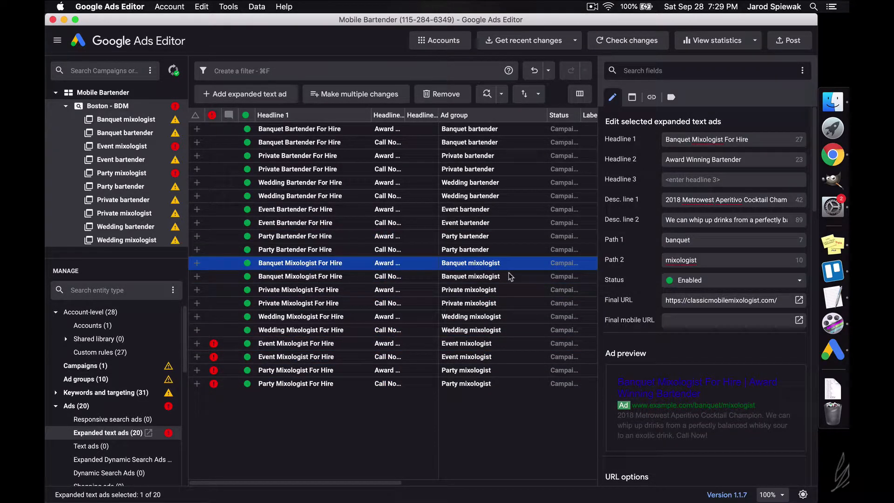
click(511, 277)
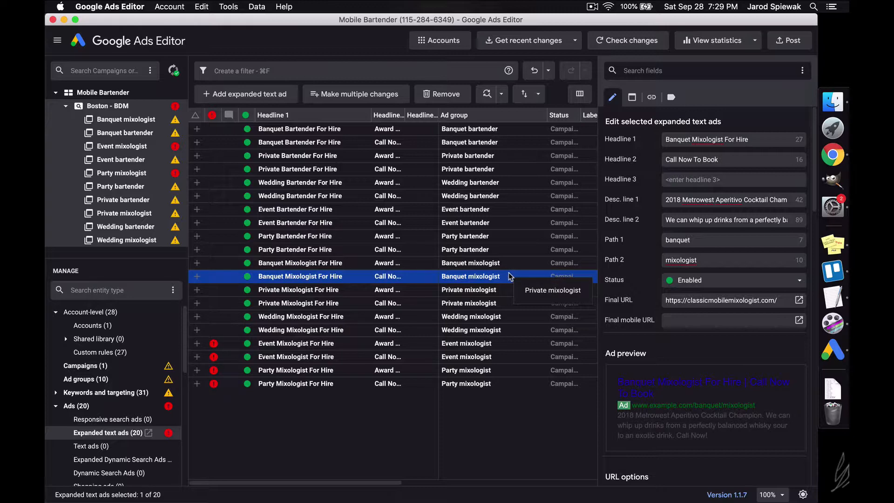
key(Down)
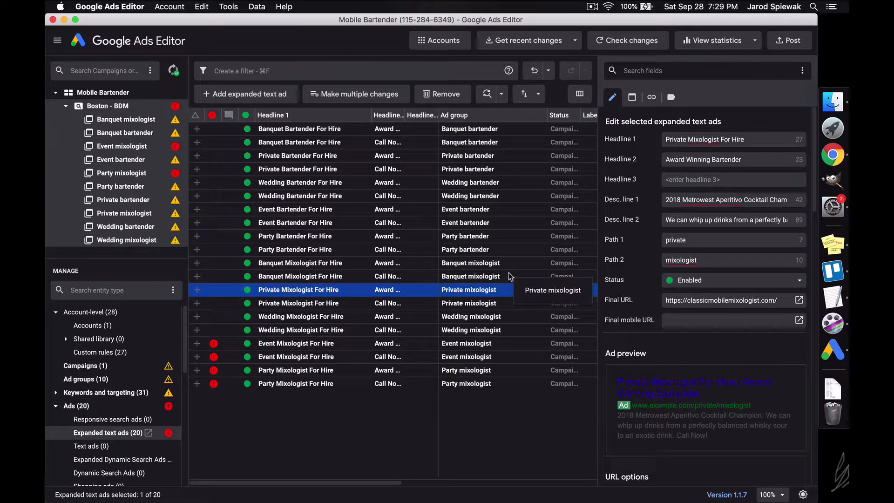
key(Down)
key(Down)
key(Down)
key(Down)
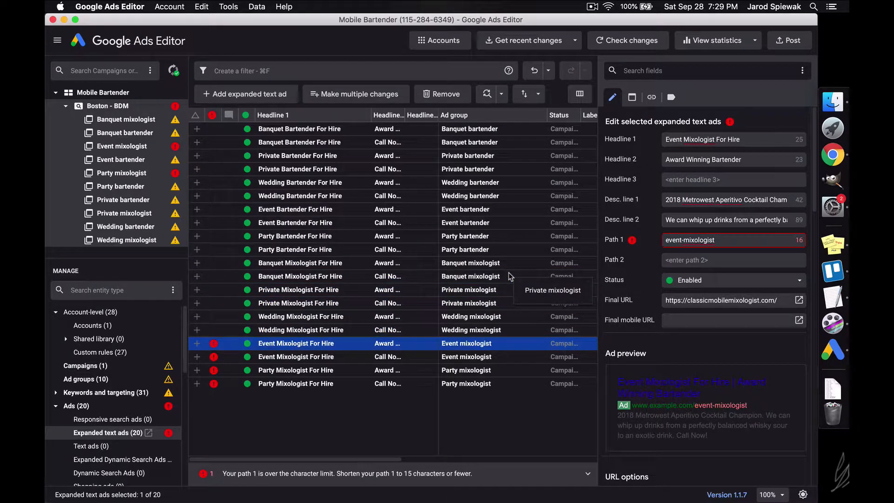
key(Down)
key(Down)
key(Down)
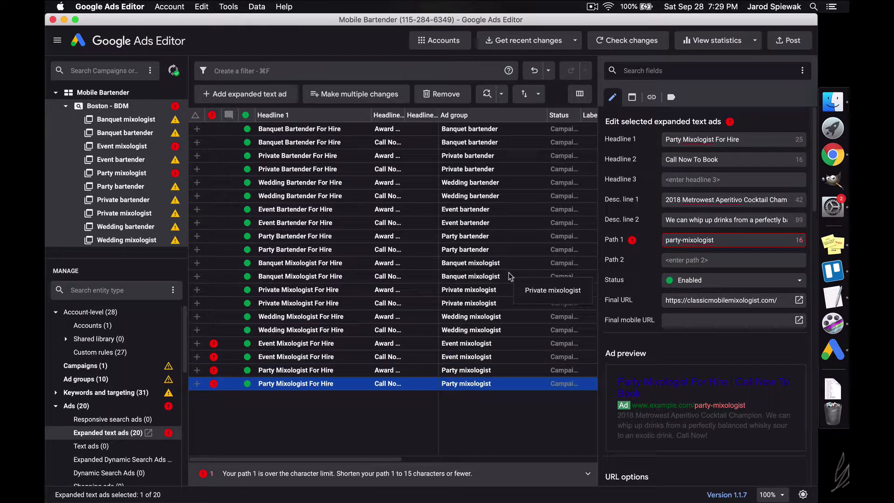
Step: Set Path 1 to "event" and Path 2 to "mixologist" for both Event mixologist ads
key(Up)
key(Up)
key(Up)
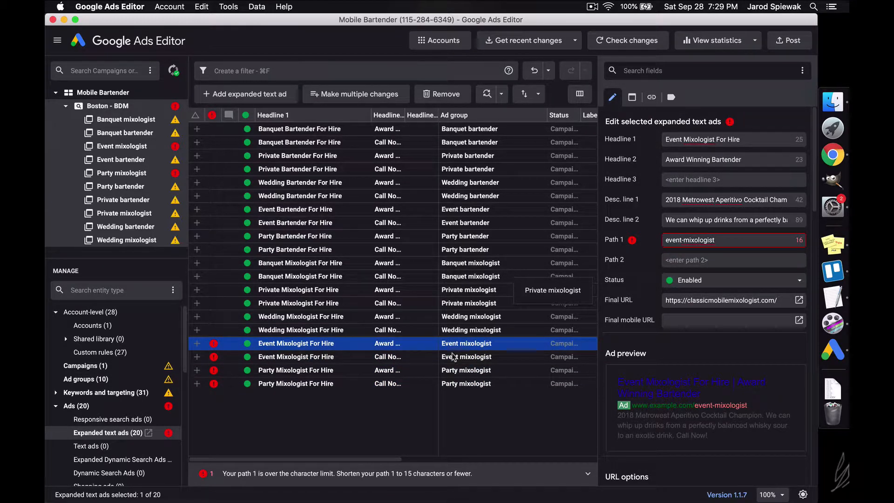
shift+click(421, 357)
click(435, 332)
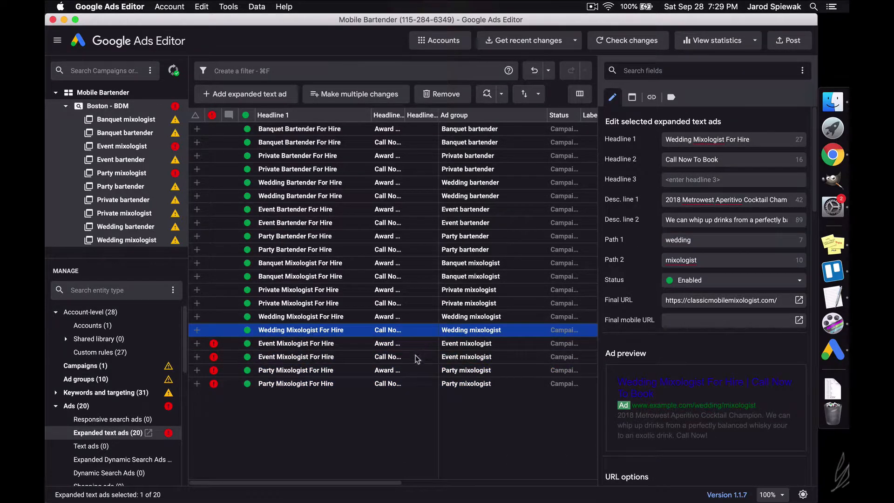
click(417, 357)
shift+click(412, 345)
double_click(703, 239)
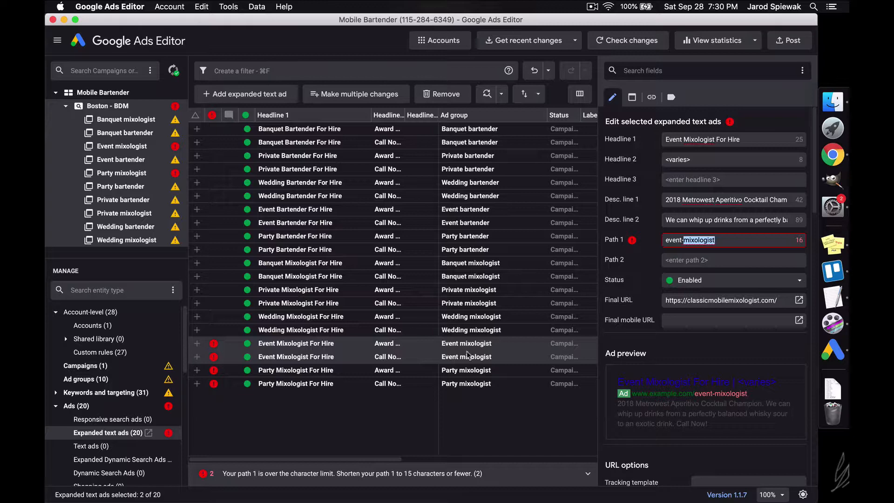
key(super+x)
key(BackSpace)
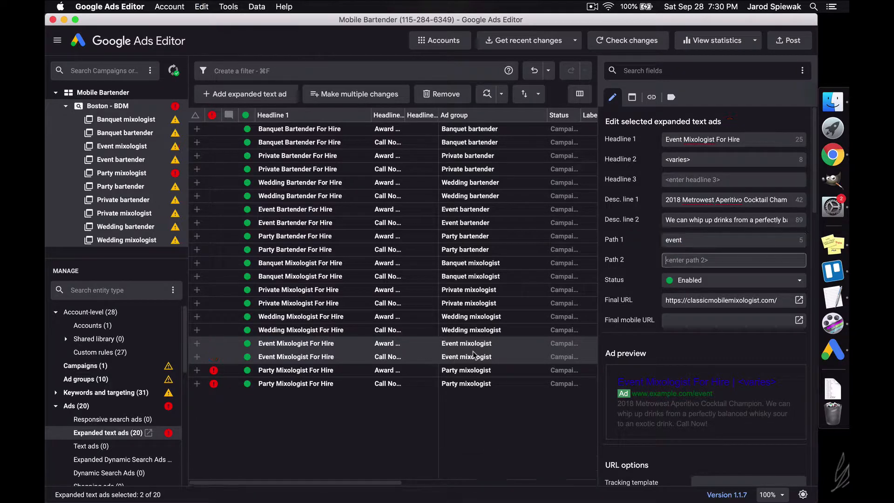
key(Tab)
key(super+v)
Step: Set Path 1 to "party" and Path 2 to "mixologist" for both Party mixologist ads
click(394, 372)
shift+click(404, 382)
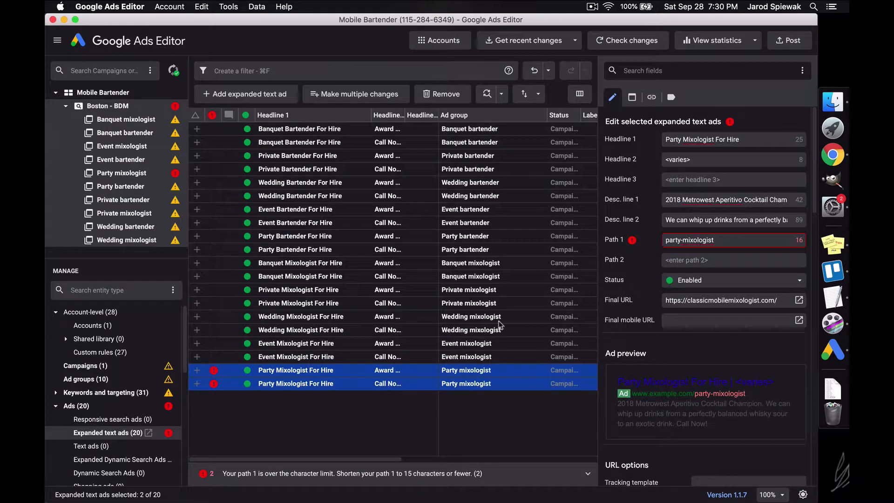
double_click(711, 242)
key(BackSpace)
key(Tab)
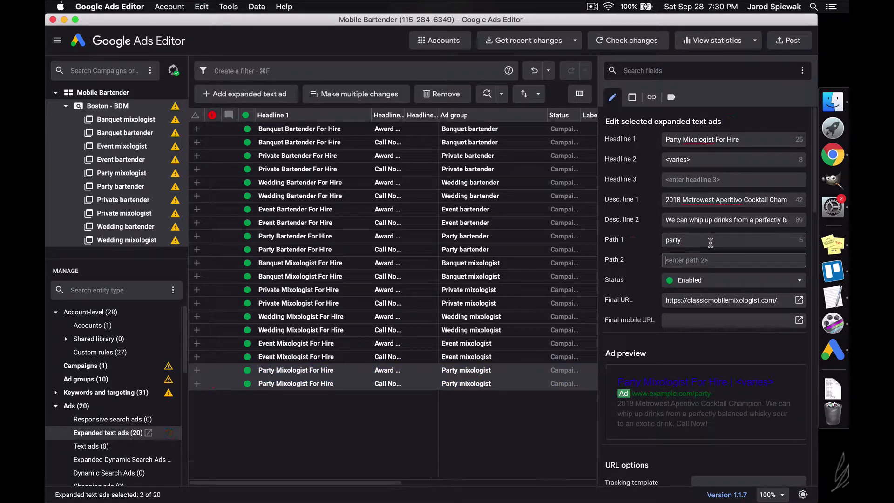
text(mixologist)
click(340, 438)
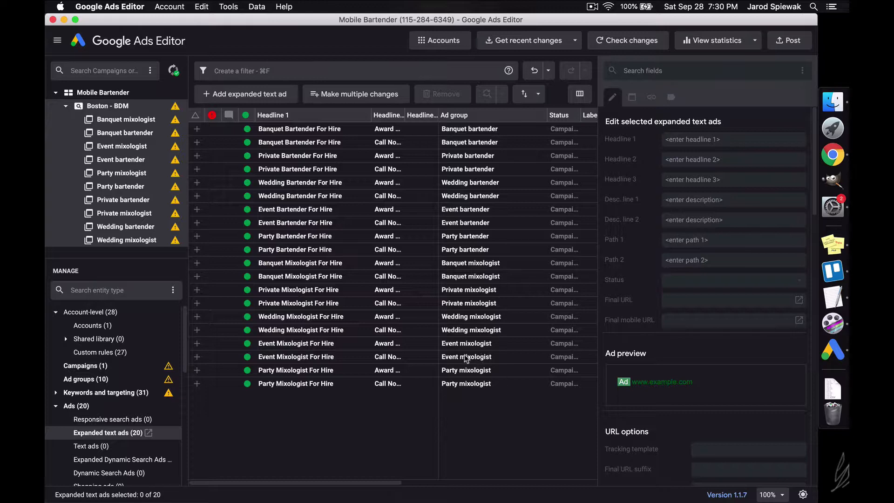
Step: List the ad groups of the Boston - BDM campaign
click(133, 107)
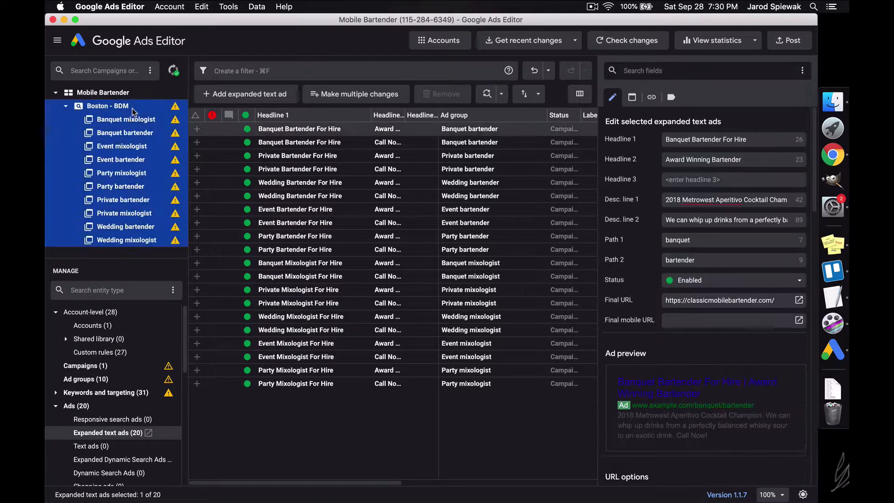
click(121, 367)
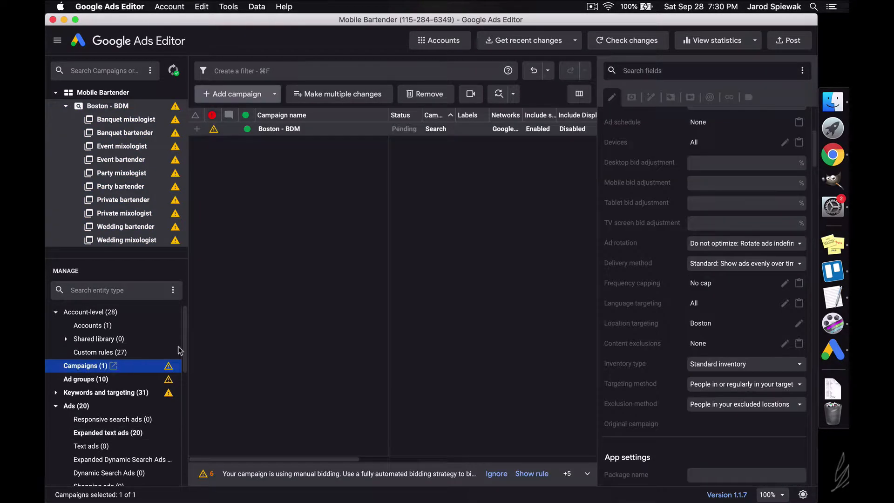
click(88, 379)
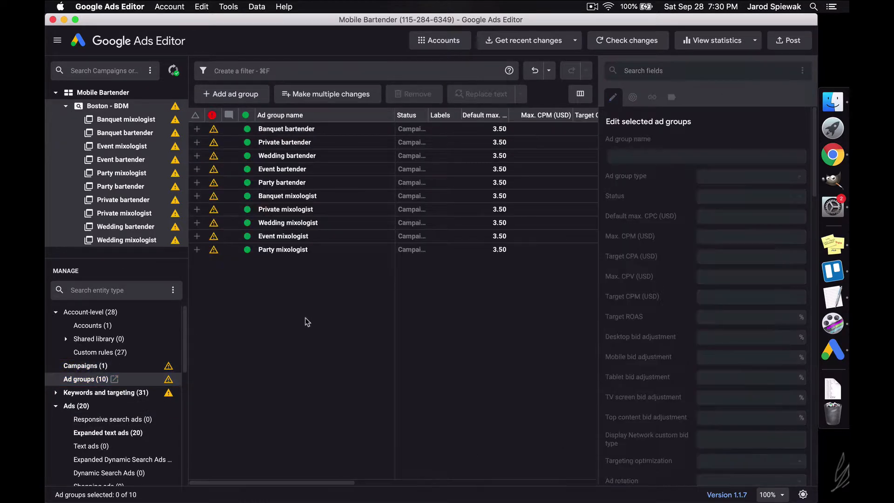
Step: Delete the five keywords from "Wedding mixologist" to "Party mixologist" from the TextEdit keywords file and return to Google Ads Editor
click(846, 302)
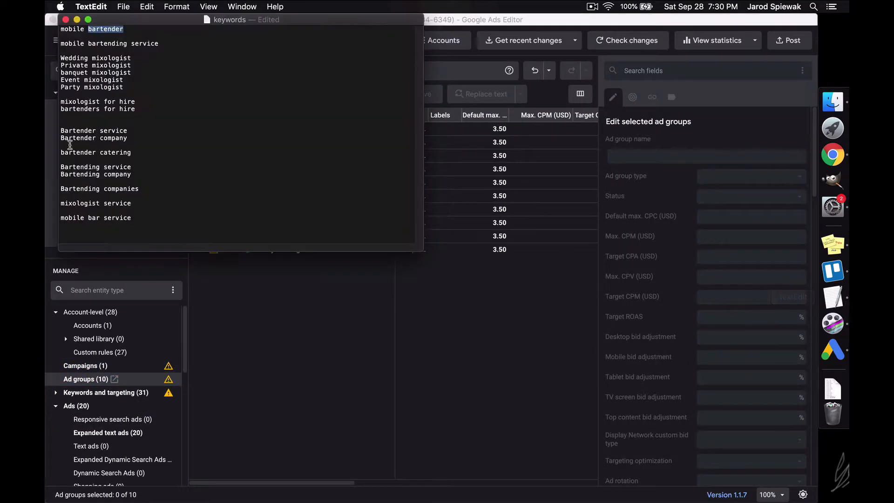
click(139, 72)
drag(124, 87, 60, 57)
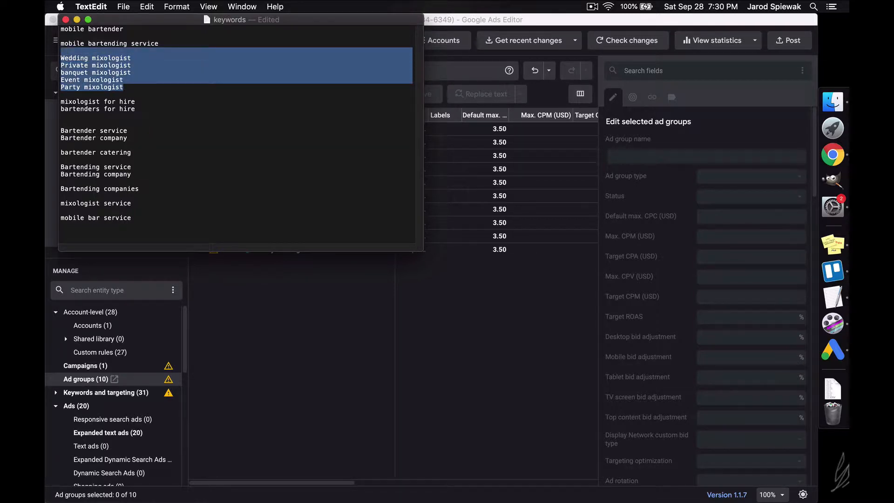
key(BackSpace)
key(BackSpace)
key(BackSpace)
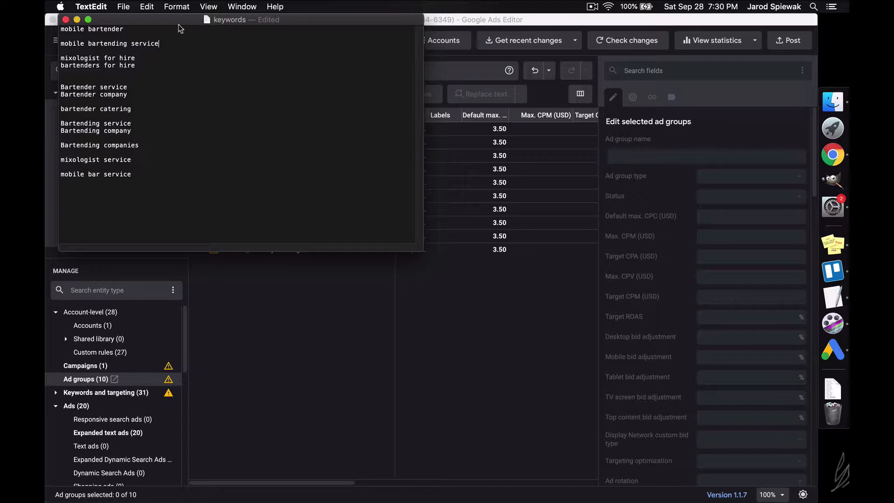
click(332, 316)
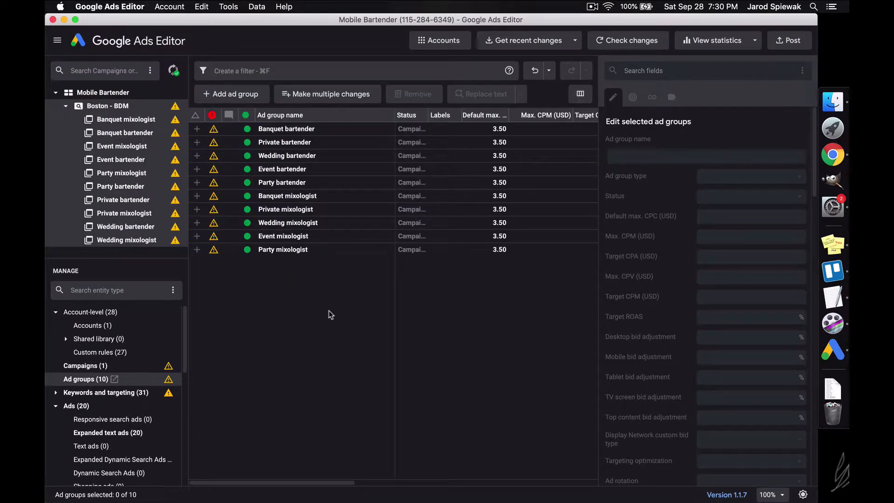
Step: Check the TextEdit keyword list, then duplicate the Wedding bartender ad group within the Boston - BDM campaign
click(319, 183)
key(super+Tab)
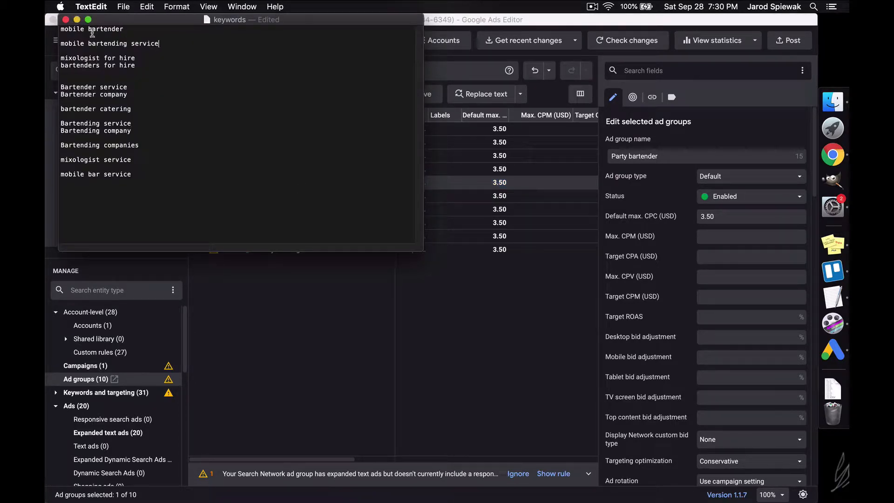
click(344, 254)
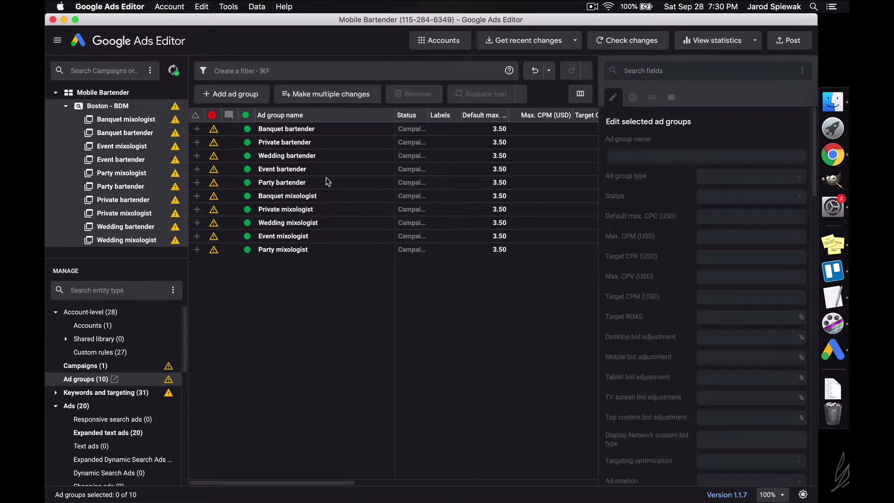
click(330, 156)
key(super+c)
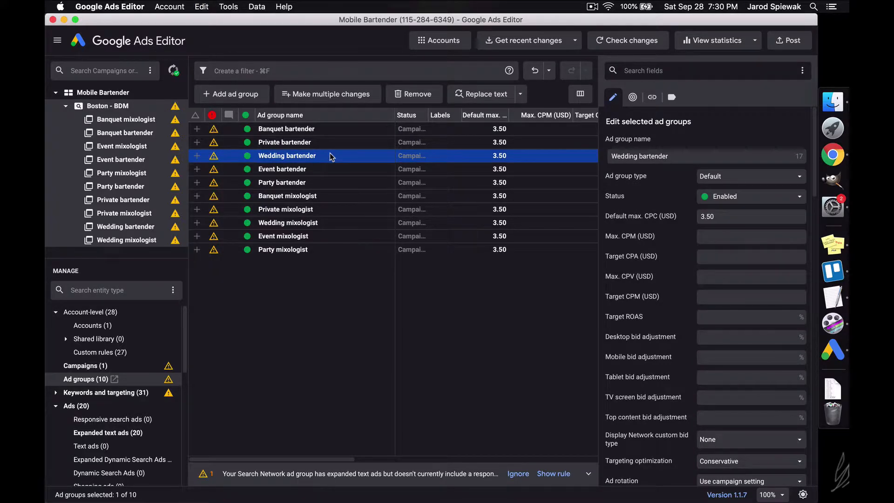
key(super+v)
Step: Replace "Wedding" with "Mobile" in the duplicated ad group's name
click(481, 94)
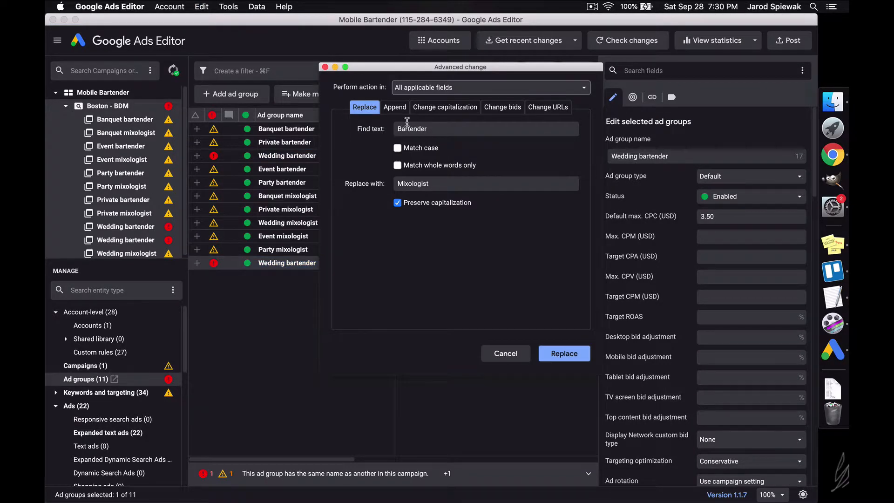
double_click(419, 133)
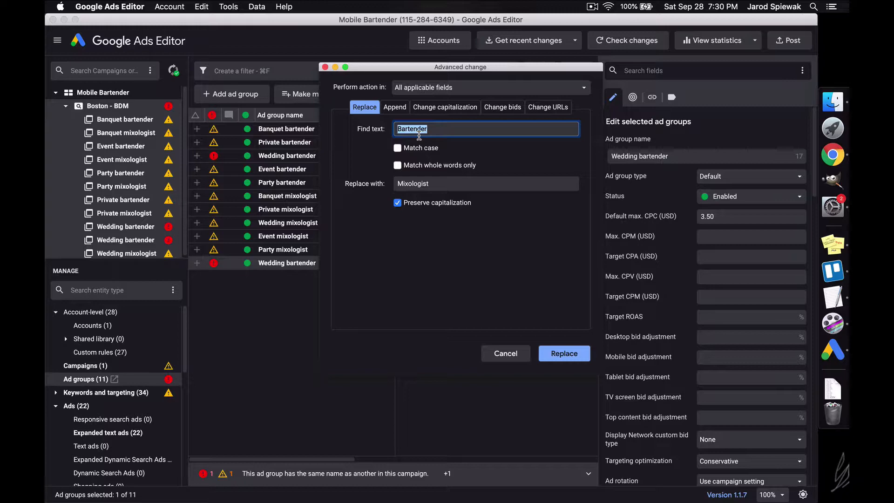
text(Wedding)
key(Tab)
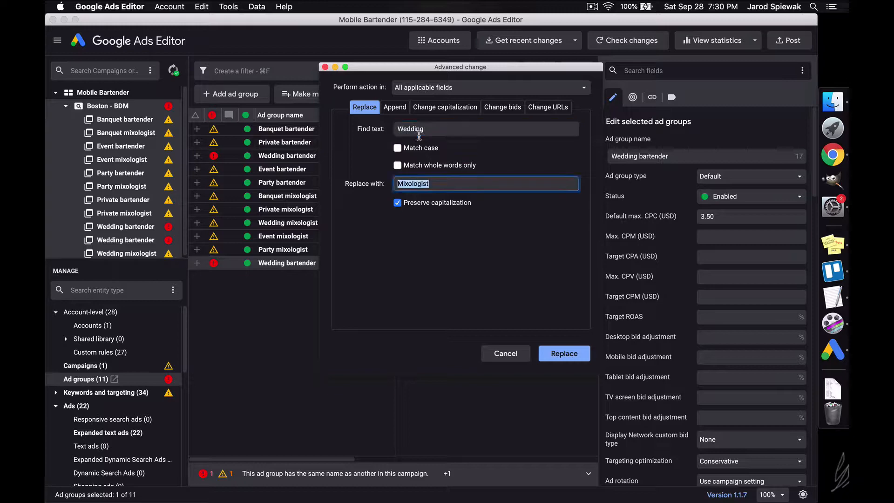
text(Mobile)
click(564, 354)
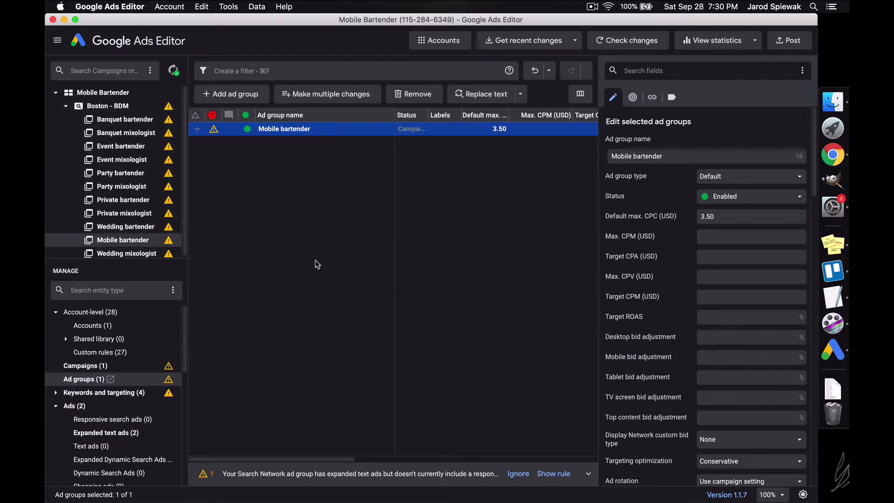
Step: Replace "Wedding" with "Mobile" in all three keywords of the Mobile bartender ad group
click(96, 393)
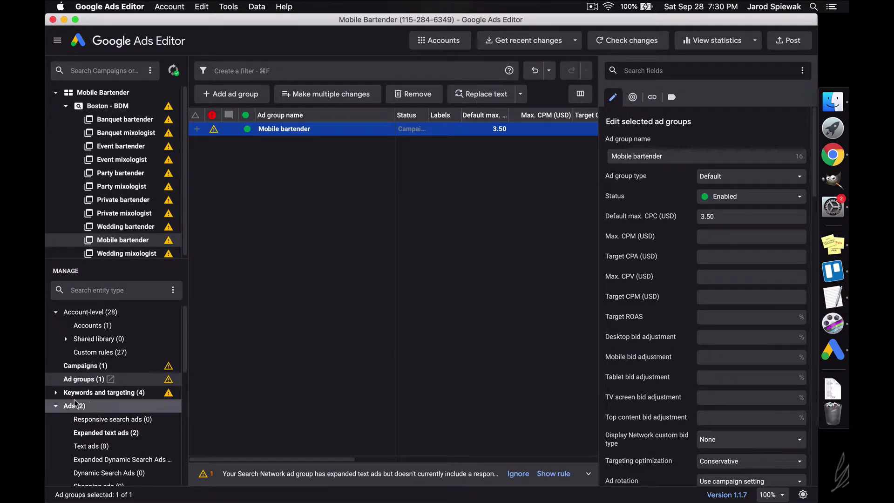
click(56, 392)
click(92, 406)
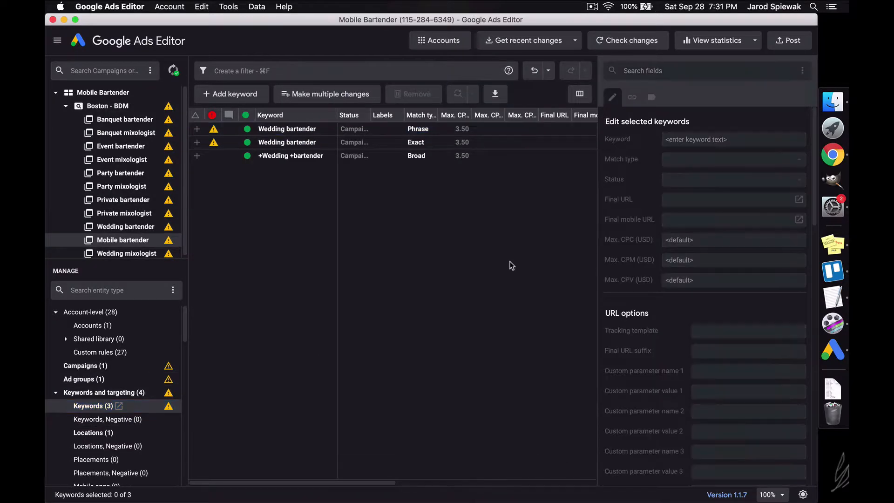
key(super+a)
click(458, 94)
key(Return)
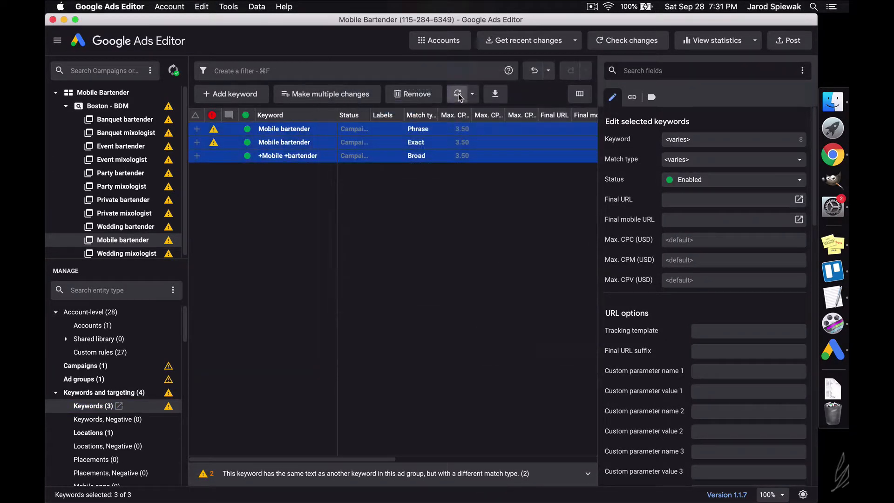
click(271, 418)
Step: Replace "Wedding" with "Mobile" in both expanded text ads of the Mobile bartender ad group and check each ad
click(56, 394)
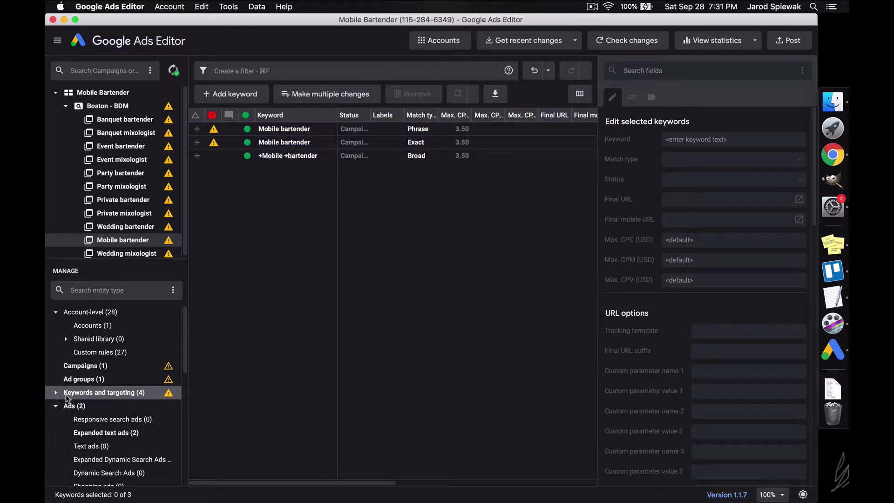
click(100, 433)
key(super+a)
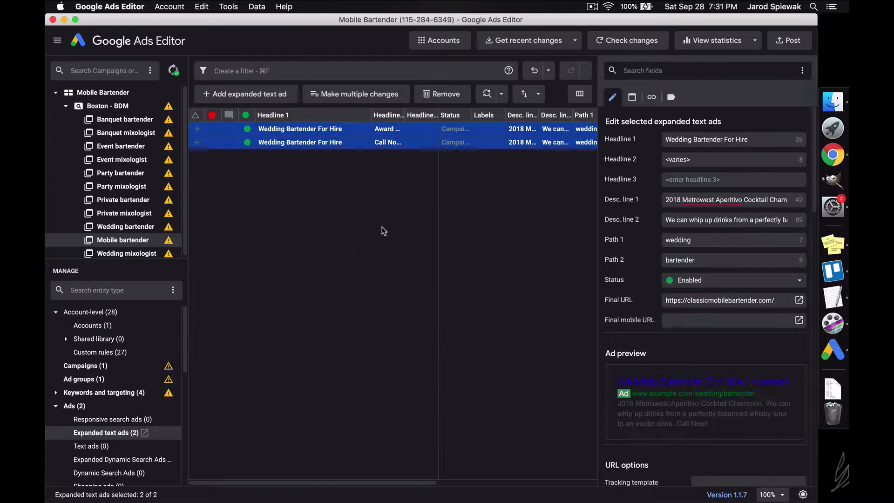
click(481, 94)
key(Return)
click(424, 158)
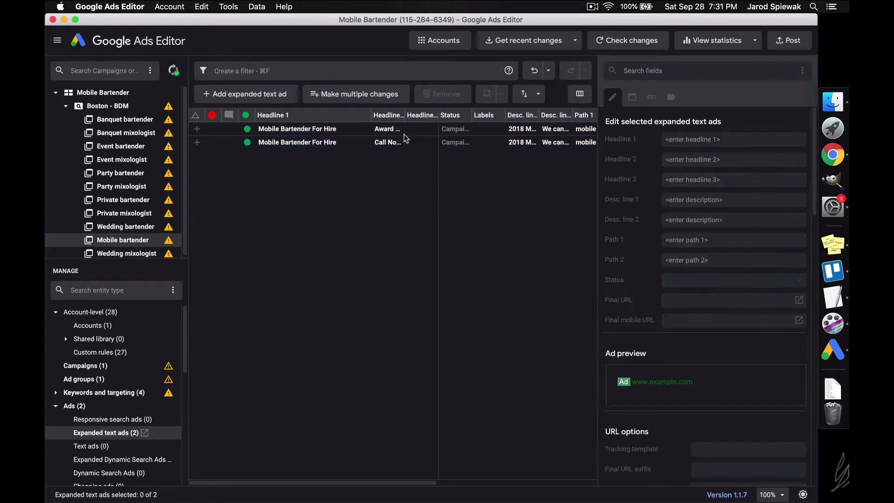
click(404, 134)
key(Down)
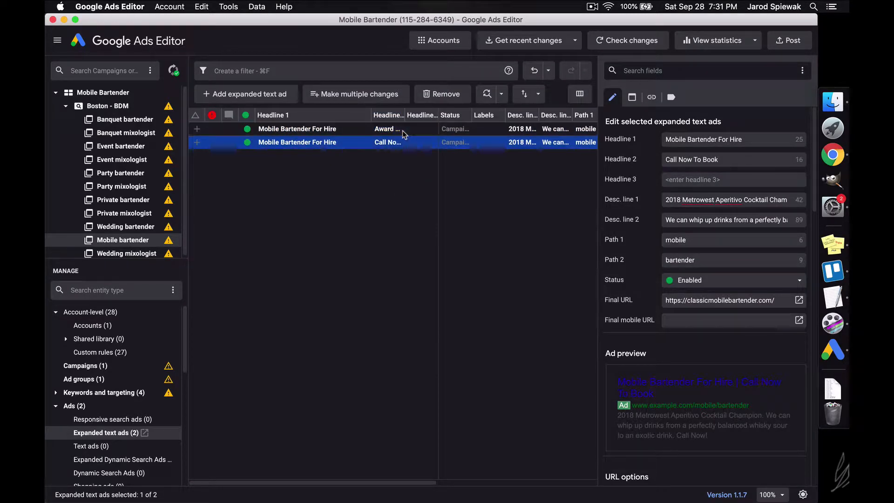
key(Up)
key(Down)
key(Up)
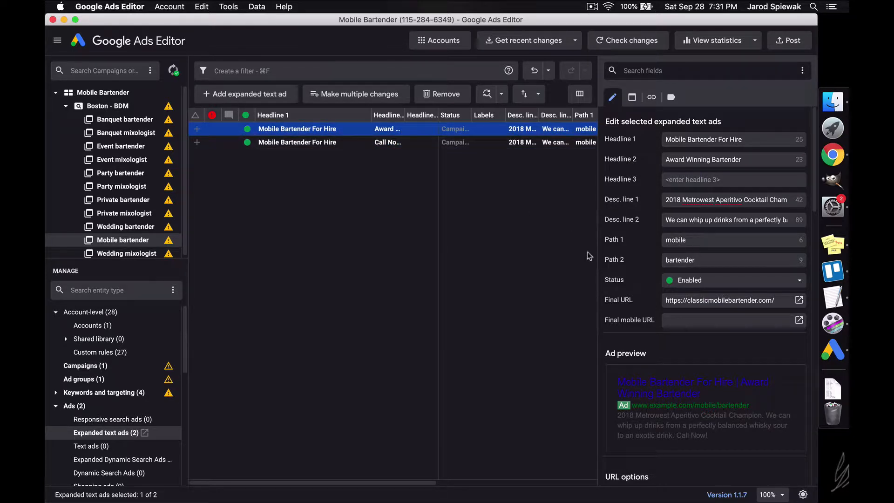
Step: Try merging both ads' paths into Path 1 as "mobile-bartender", and restore Path 1 to "mobile" and Path 2 to "bartender"
key(shift+Down)
double_click(685, 260)
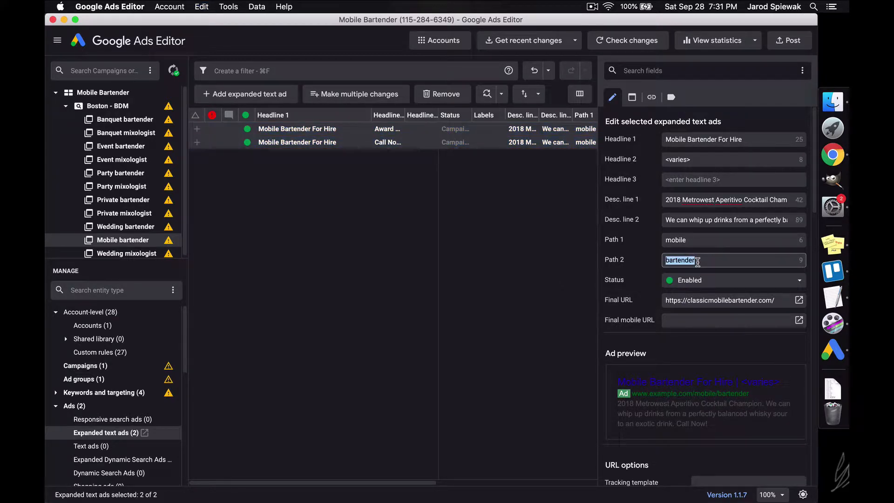
key(BackSpace)
click(707, 242)
text(-)
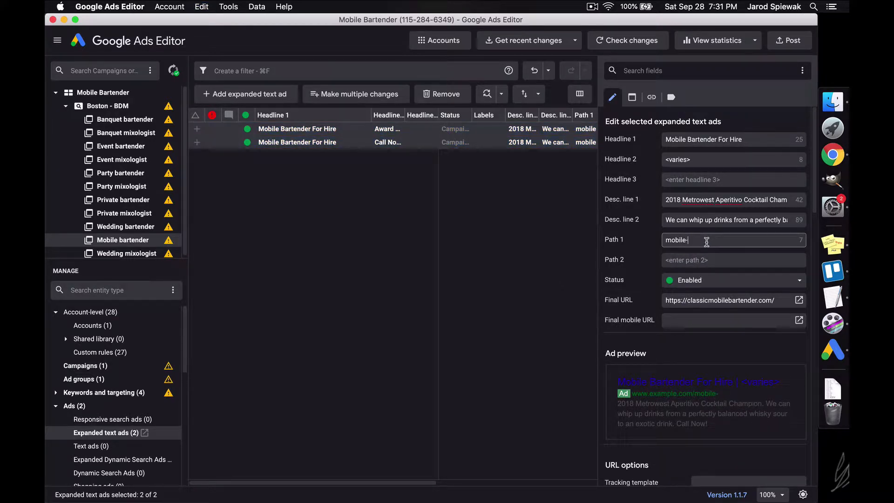
text(bartender)
key(alt+BackSpace)
key(Tab)
text(bartender)
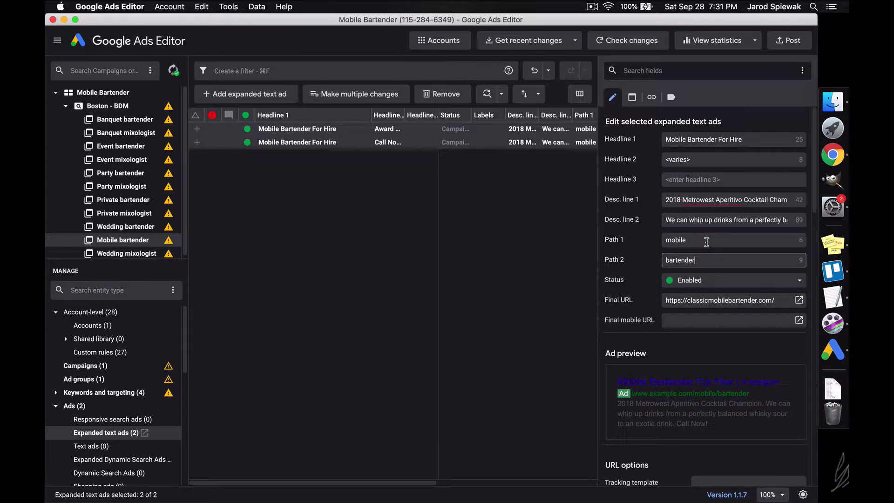
click(485, 230)
Step: Recheck the two Mobile bartender ads and list all ad groups of the Boston - BDM campaign
click(353, 125)
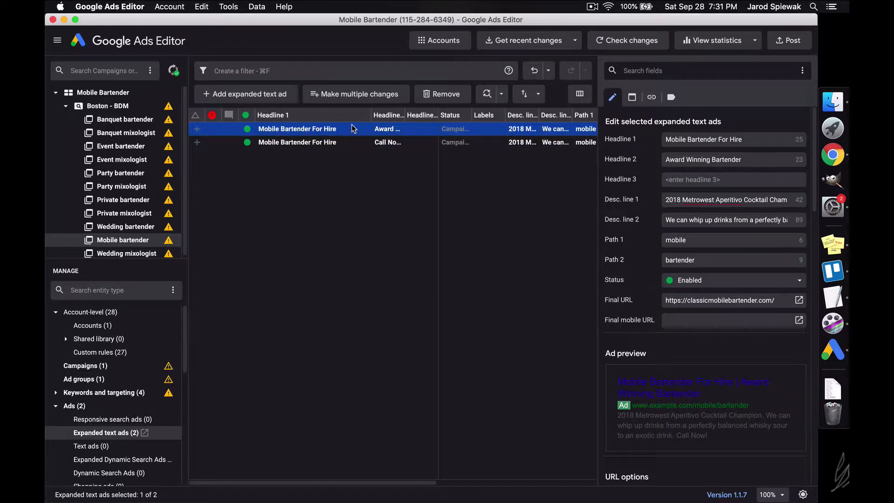
key(Down)
key(Up)
click(277, 317)
click(131, 107)
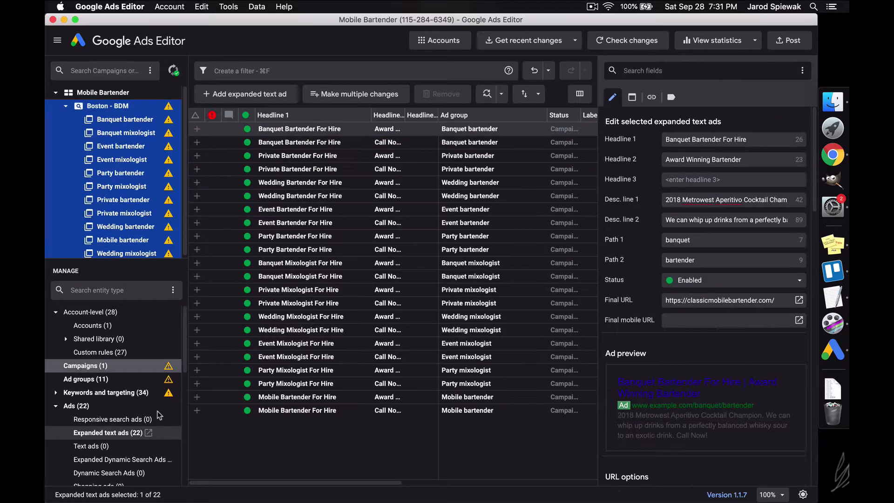
click(129, 380)
Step: Delete "mobile bartender" and its blank line from the TextEdit keywords file and return to Google Ads Editor
key(super+Tab)
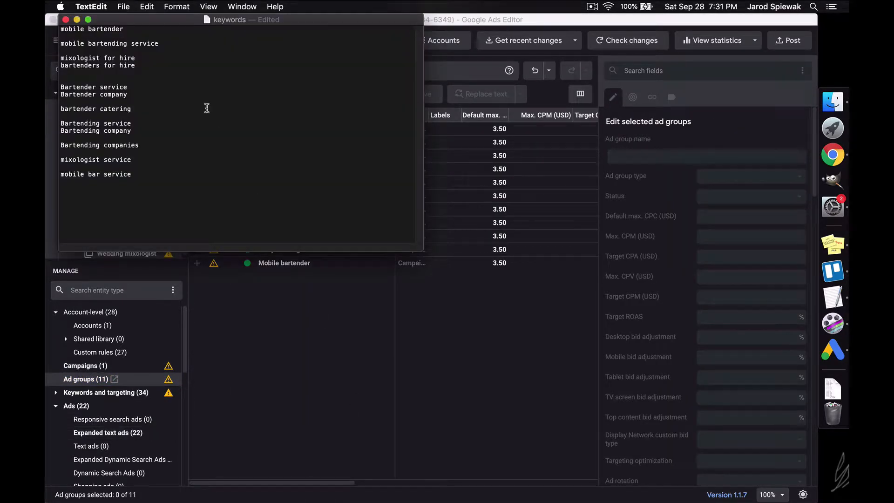
drag(130, 30, 53, 21)
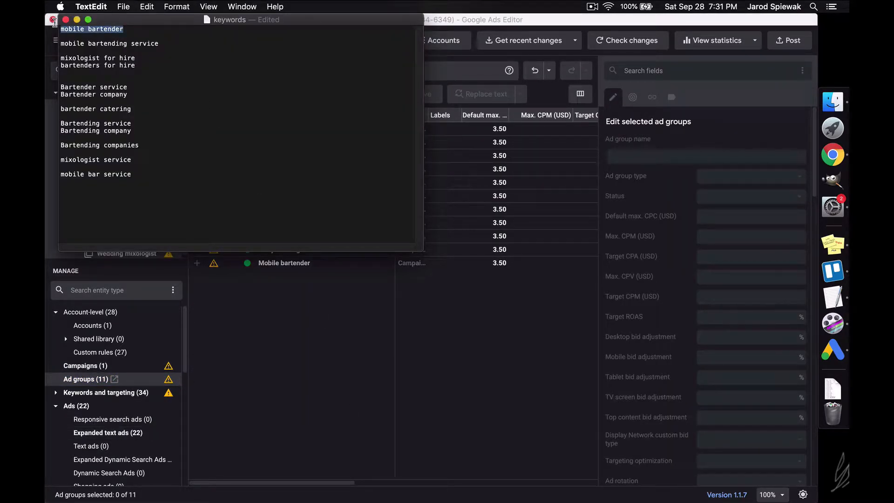
key(BackSpace)
key(Delete)
key(Delete)
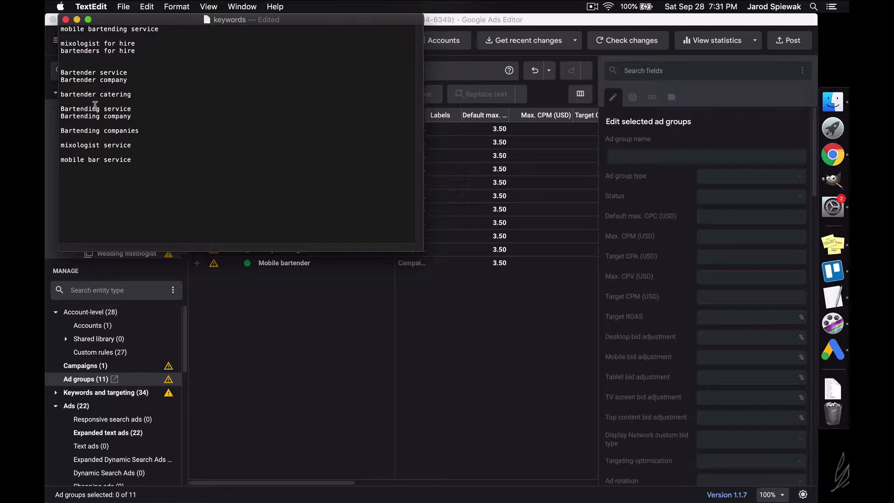
click(278, 388)
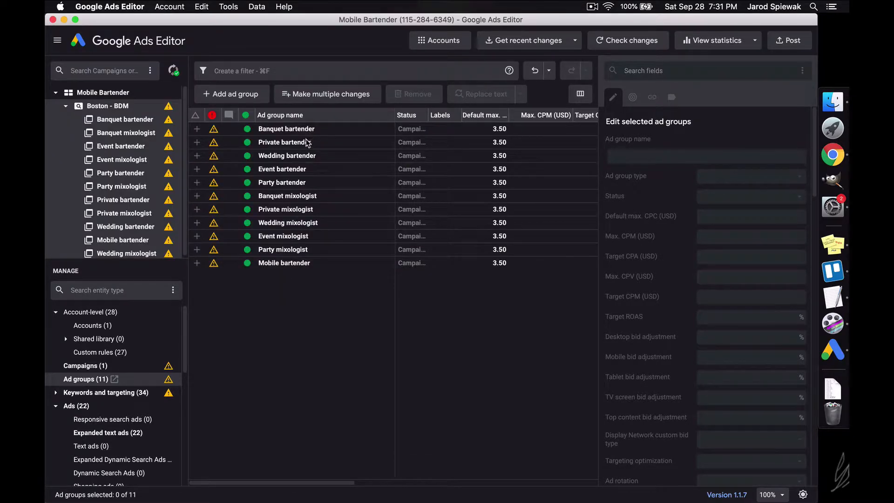
key(super+Tab)
click(309, 312)
Step: Duplicate the Wedding bartender ad group once more in the Boston - BDM campaign
click(324, 157)
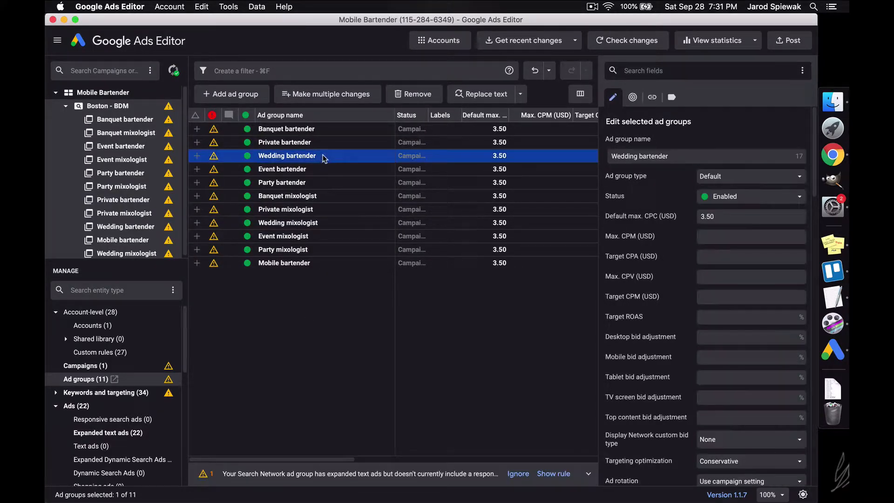
key(super+c)
key(super+v)
click(328, 328)
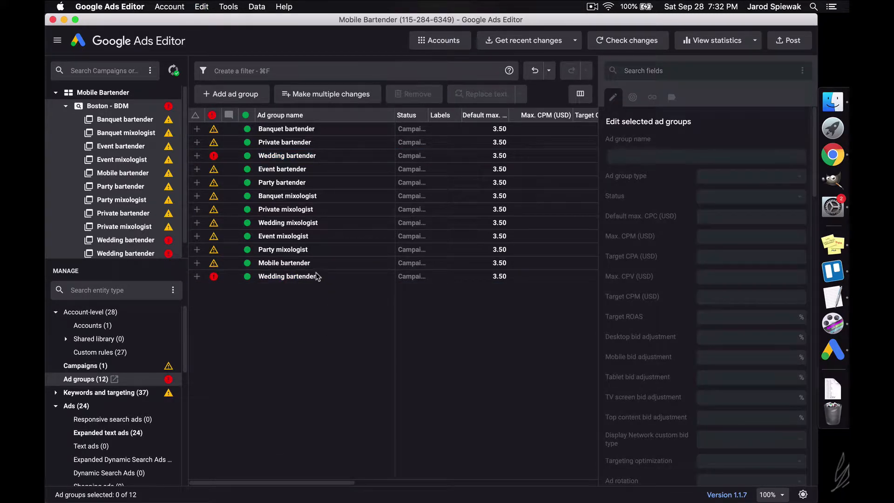
Step: Copy "Bartender service" from the TextEdit keyword list and use it as the name of the duplicated Wedding bartender ad group
click(320, 280)
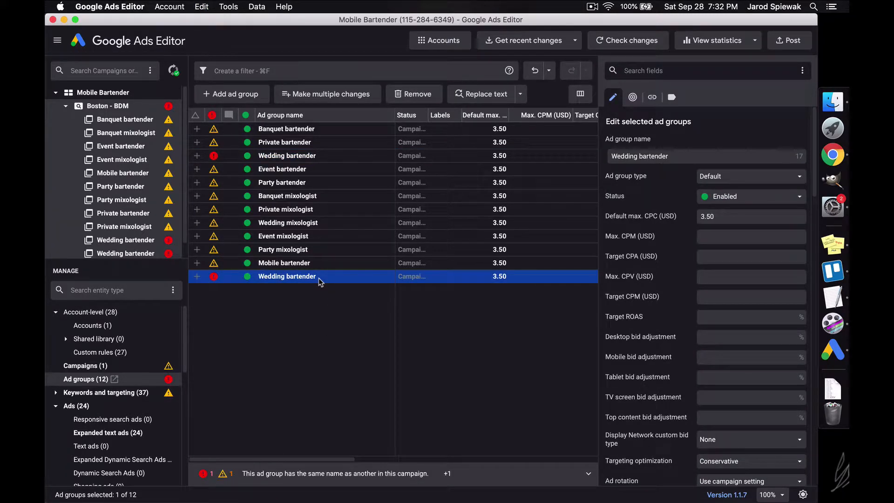
key(super+Tab)
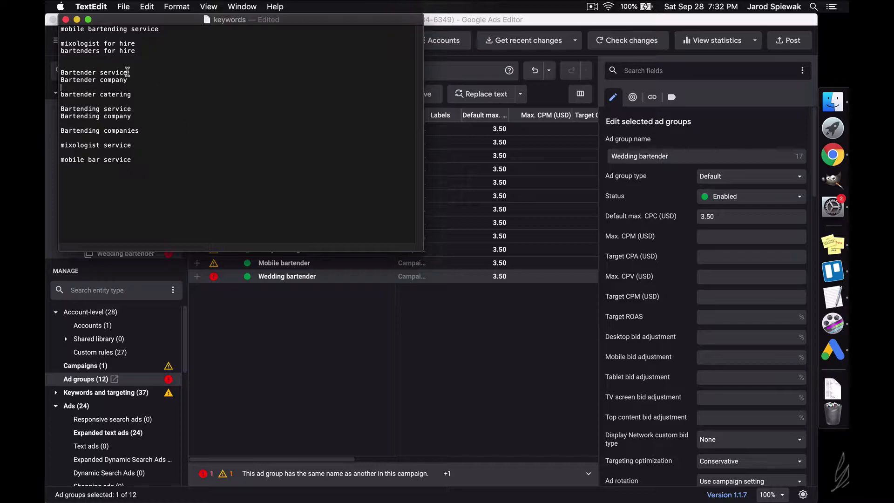
drag(128, 72, 66, 72)
key(super+c)
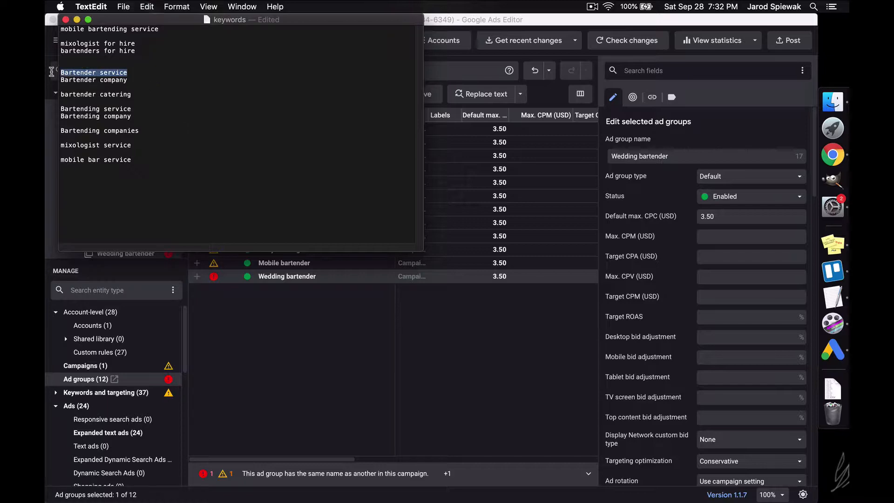
click(301, 305)
click(294, 277)
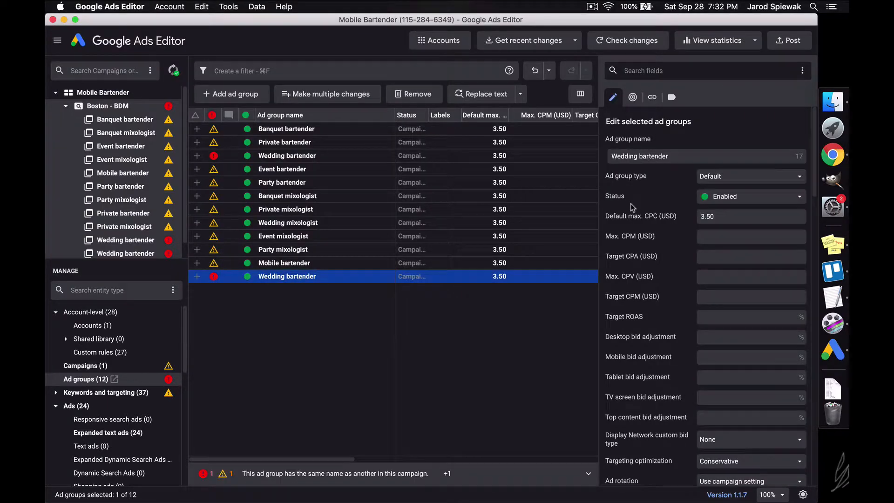
double_click(688, 156)
click(688, 156)
key(super+v)
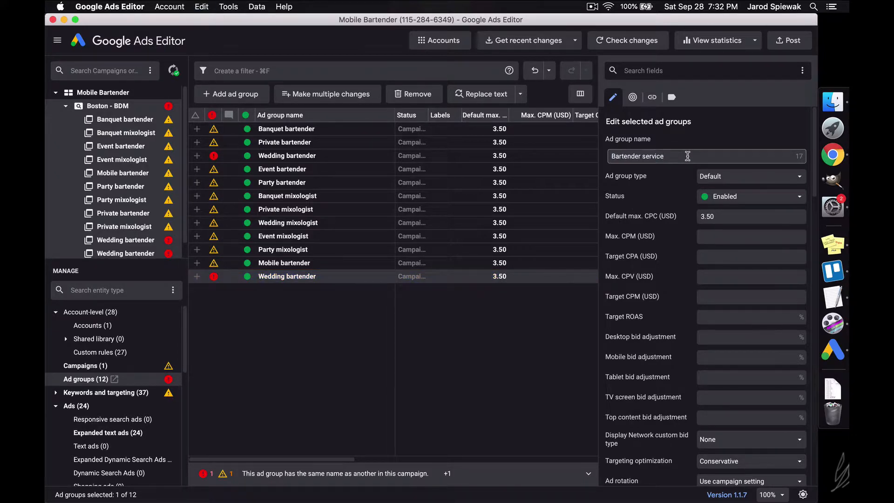
Step: Open the Bartender service ad group and set the text of all three keywords to "Bartender service"
double_click(348, 277)
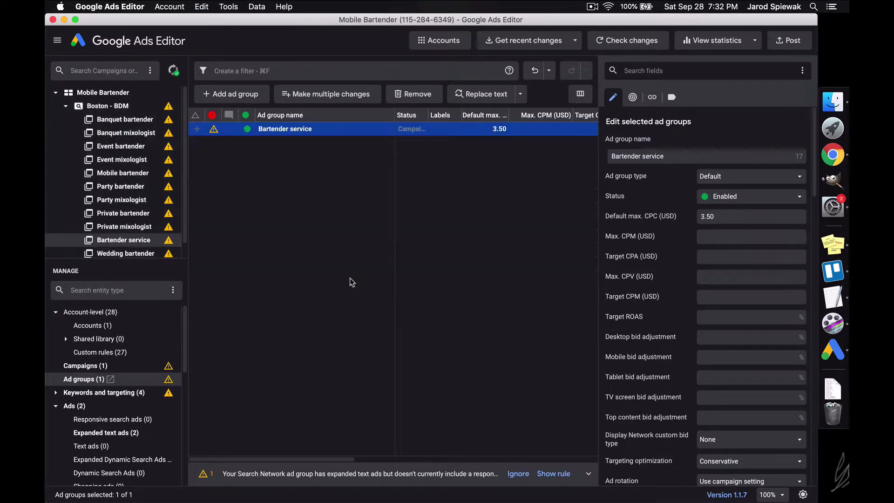
click(56, 393)
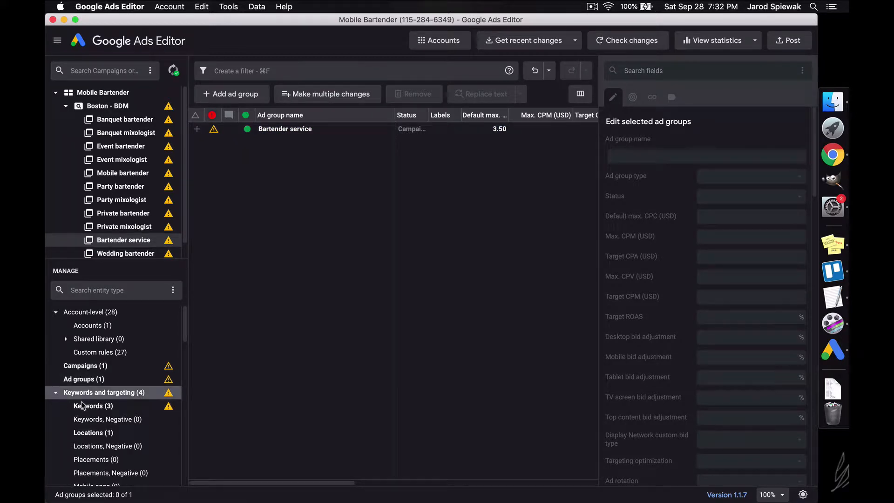
click(86, 406)
click(293, 256)
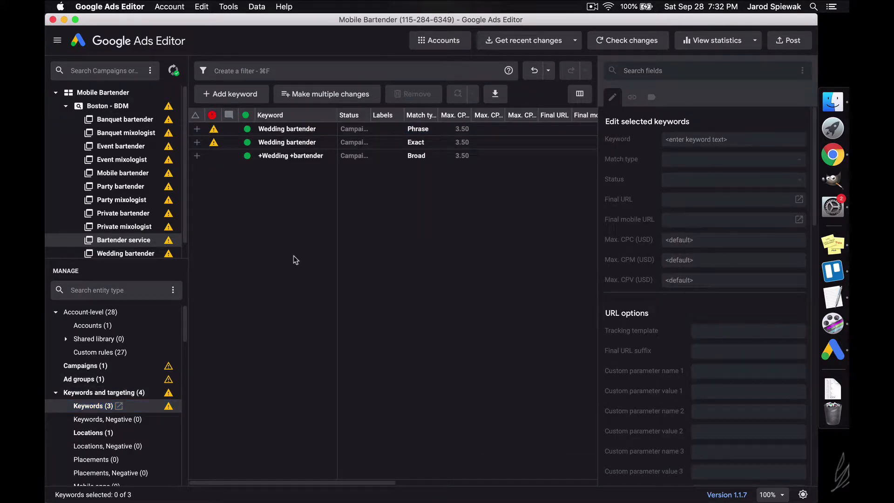
key(super+a)
click(731, 141)
text(Bartender service)
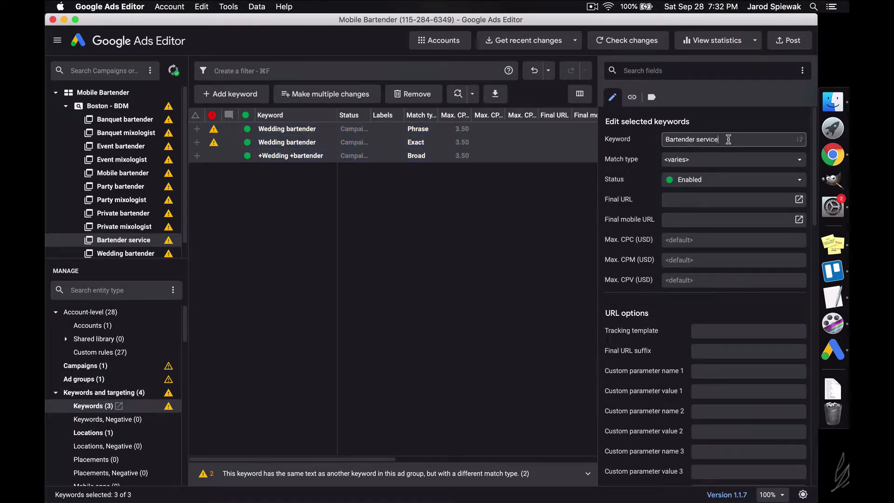
Step: Change the broad match keyword in the Bartender service ad group to "+Bartender +service"
key(Return)
click(346, 200)
click(302, 155)
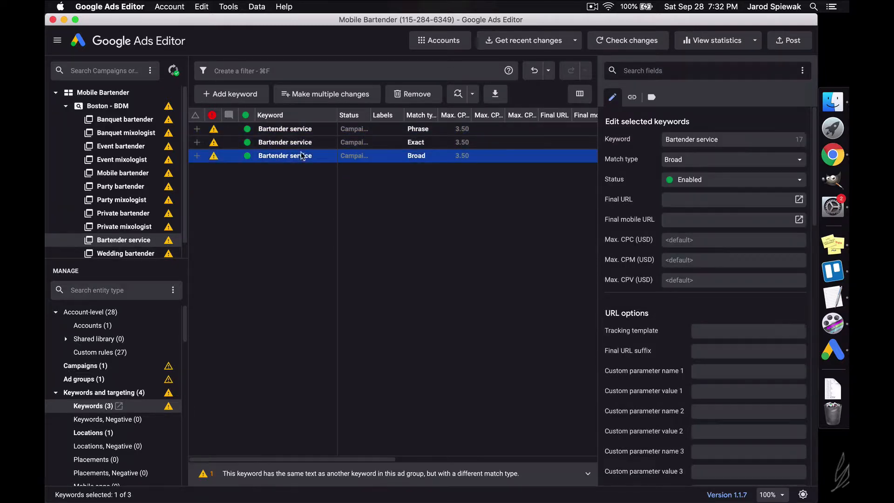
click(772, 136)
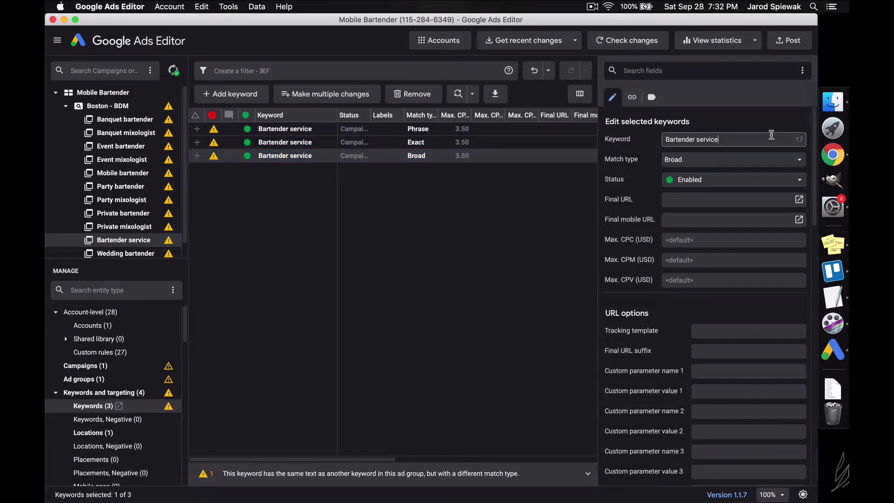
key(Home)
text(+)
text(+)
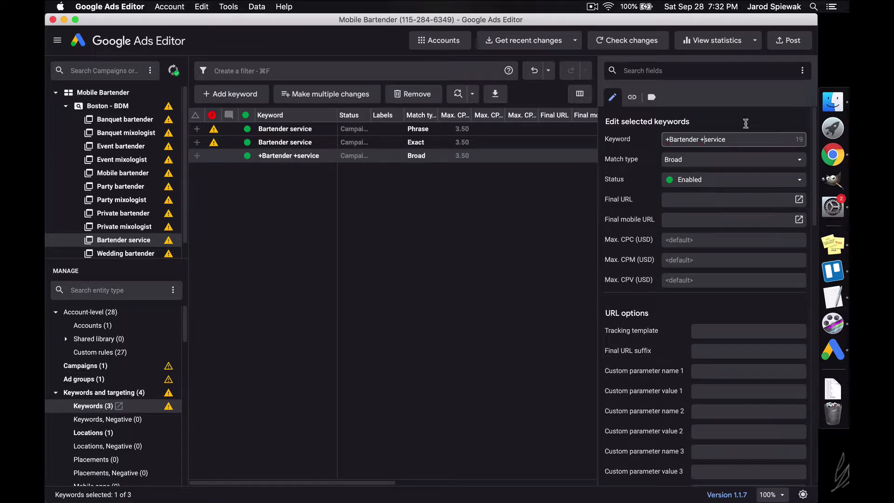
click(366, 308)
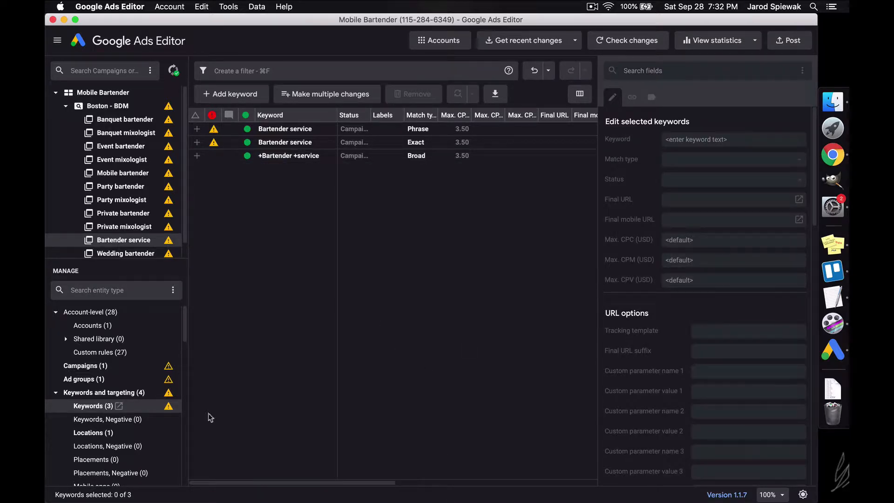
Step: Set Headline 1 of both expanded text ads in the Bartender service ad group to "Bartender Service For Hire"
scroll(119, 385, down, 10)
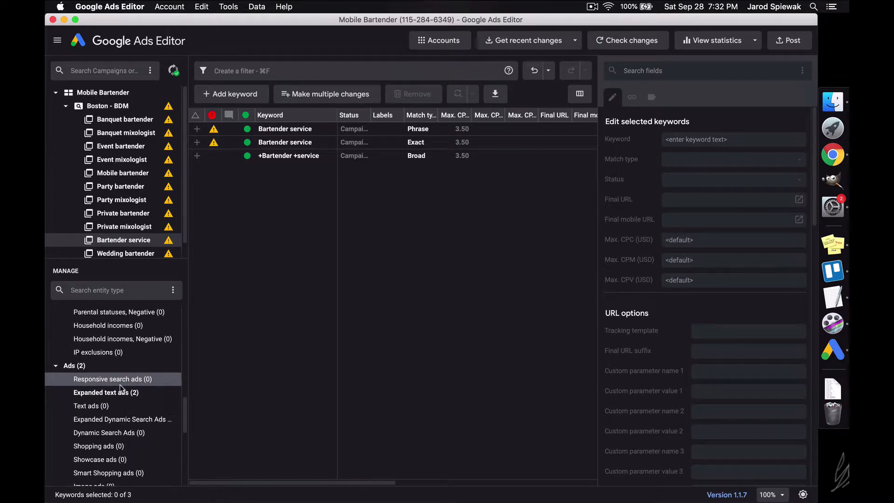
click(111, 393)
click(336, 290)
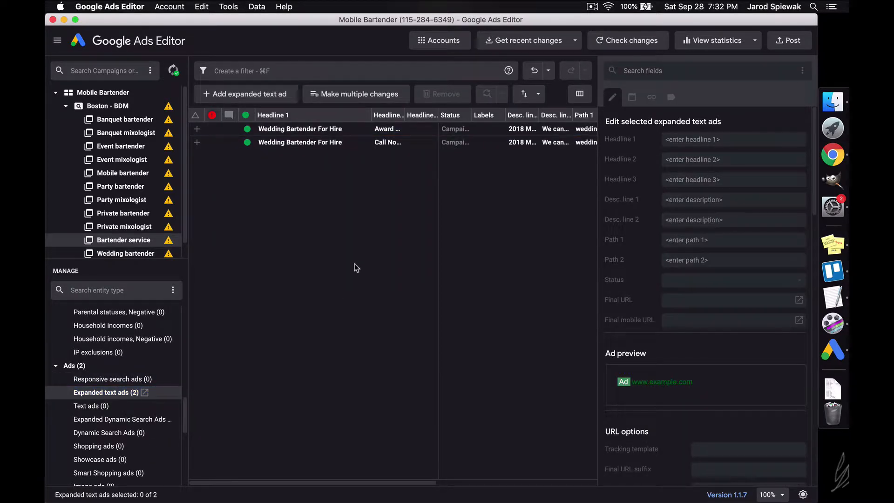
key(super+a)
click(702, 139)
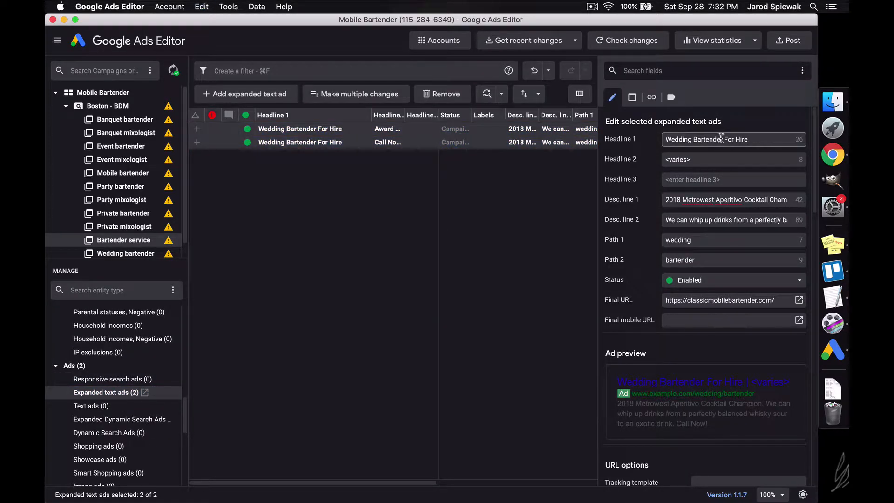
drag(724, 139, 657, 142)
text(Bartender service)
key(BackSpace)
text(S)
key(Right)
key(Right)
key(Right)
key(Right)
key(Right)
key(Right)
key(Right)
key(Delete)
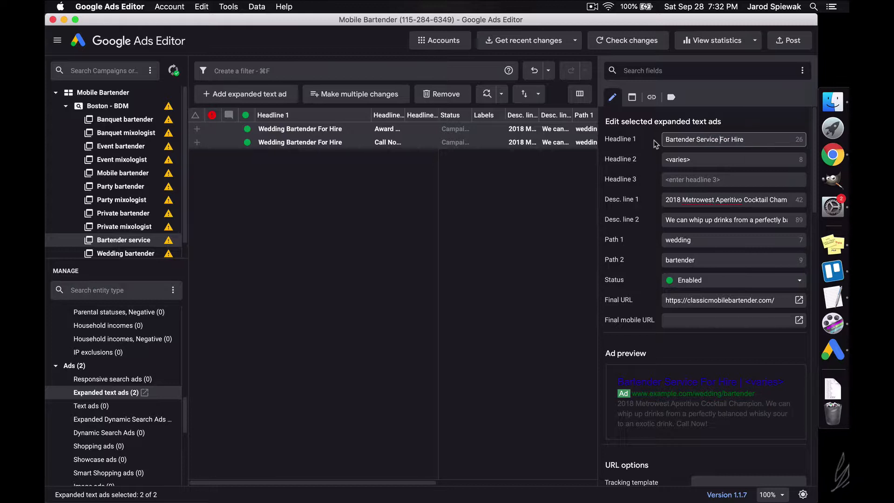
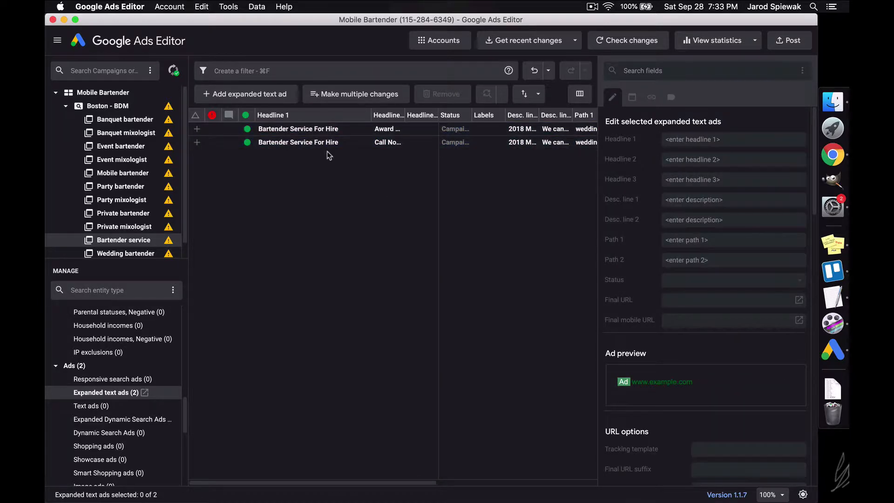
click(319, 131)
key(Down)
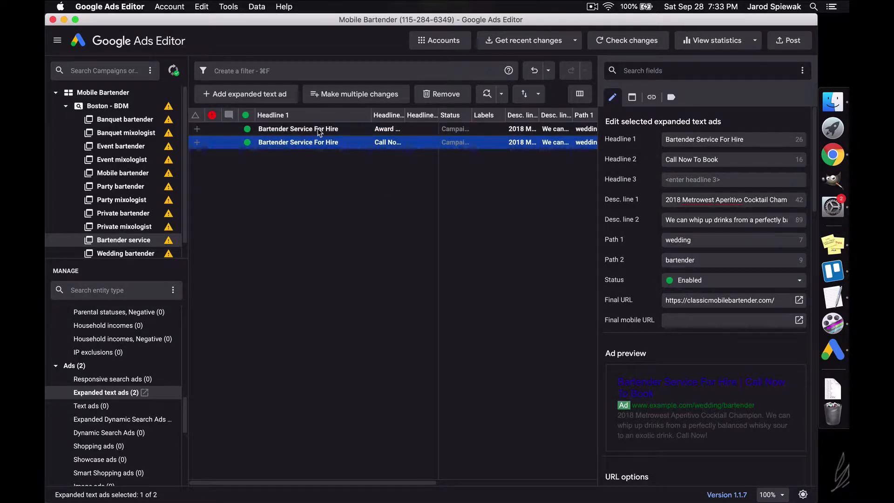
key(Up)
key(Down)
key(Up)
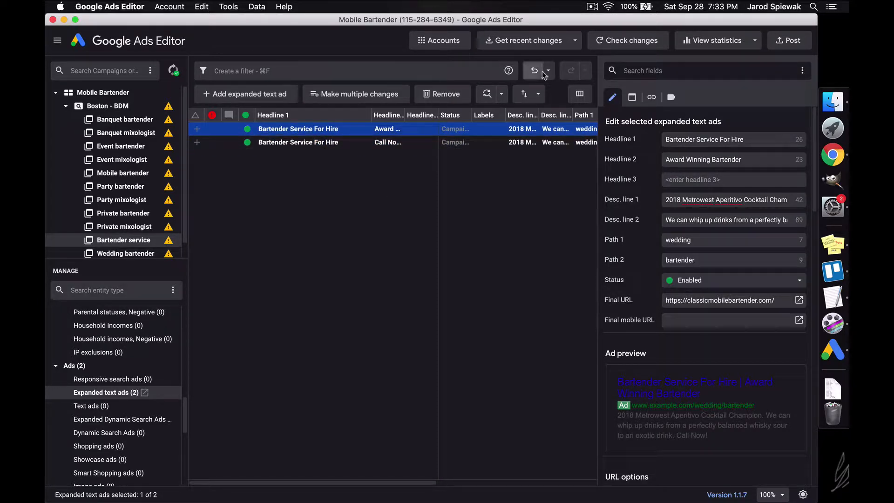
drag(683, 140, 666, 140)
key(super+c)
click(463, 239)
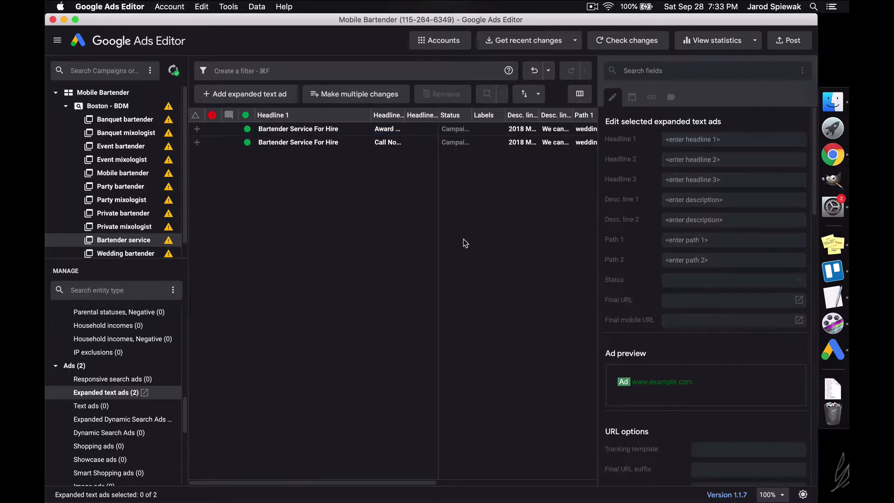
Step: Set Path 1 to "bartender" and Path 2 to "service" for both Bartender service expanded text ads
key(super+a)
double_click(678, 241)
key(super+v)
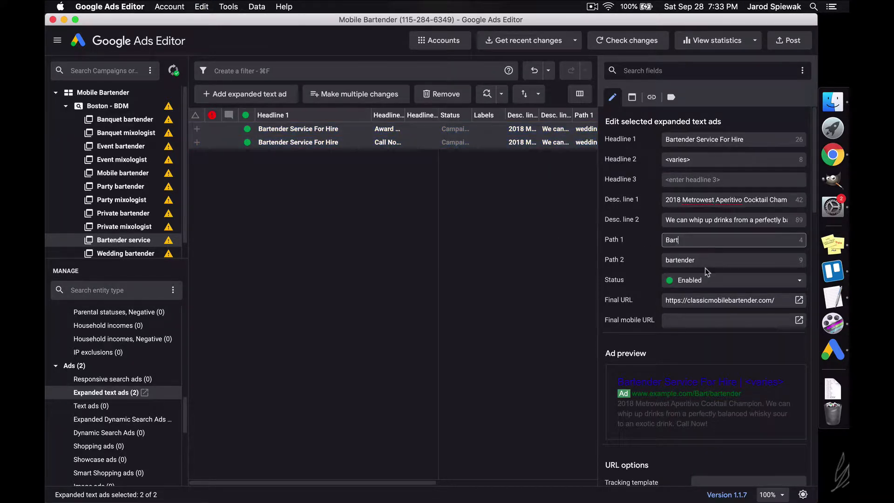
key(Tab)
double_click(680, 241)
text(bartender)
double_click(697, 261)
text(ser)
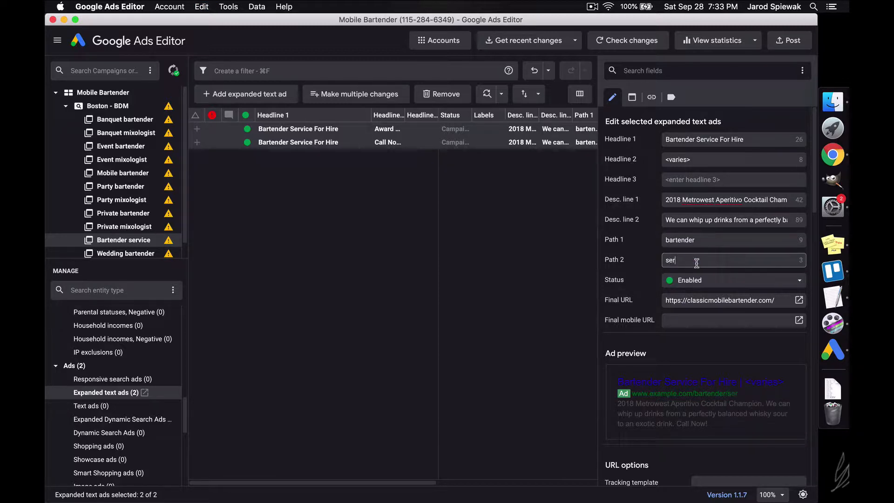
text(vice)
click(326, 205)
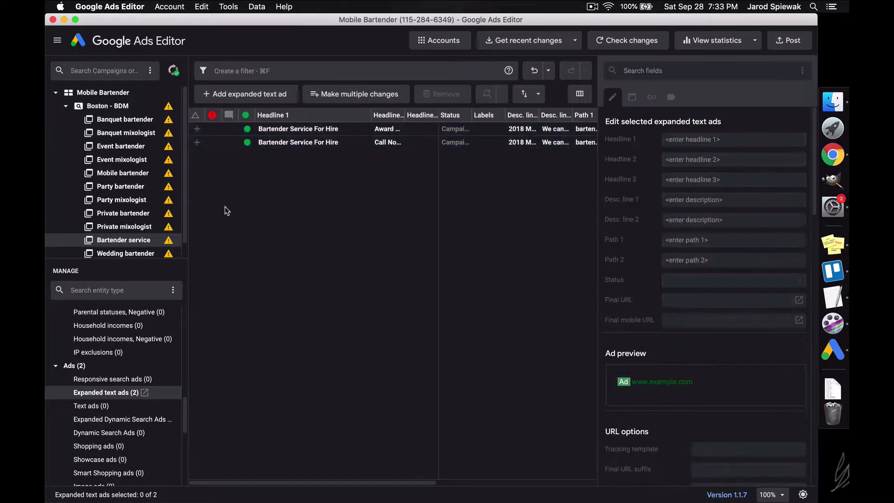
Step: Show the list of all ad groups in the Boston - BDM campaign
click(108, 106)
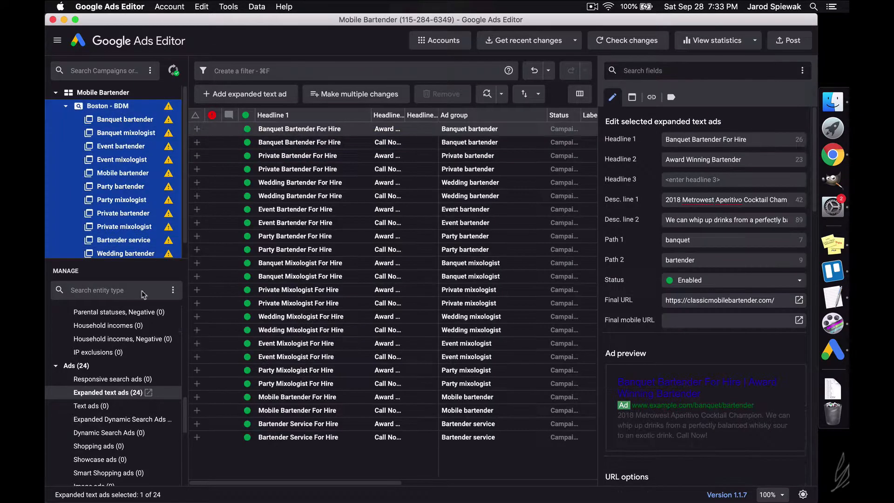
scroll(114, 373, up, 10)
scroll(114, 373, up, 3)
click(111, 379)
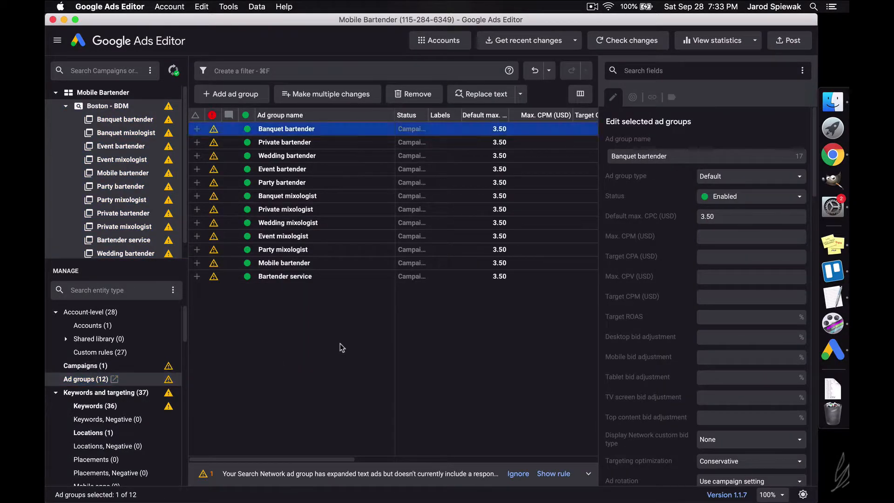
Step: Switch to the TextEdit keywords file and delete "Bartender service" and the blank line above "bartender catering"
key(super+Tab)
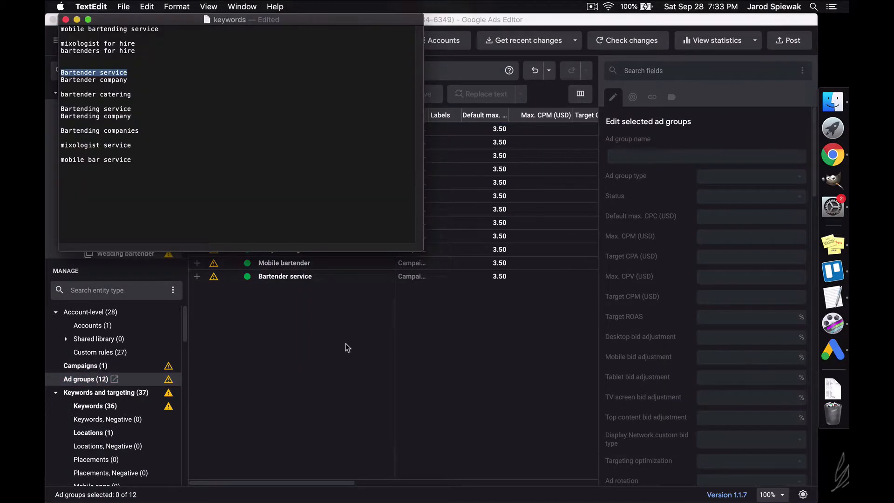
click(107, 87)
key(BackSpace)
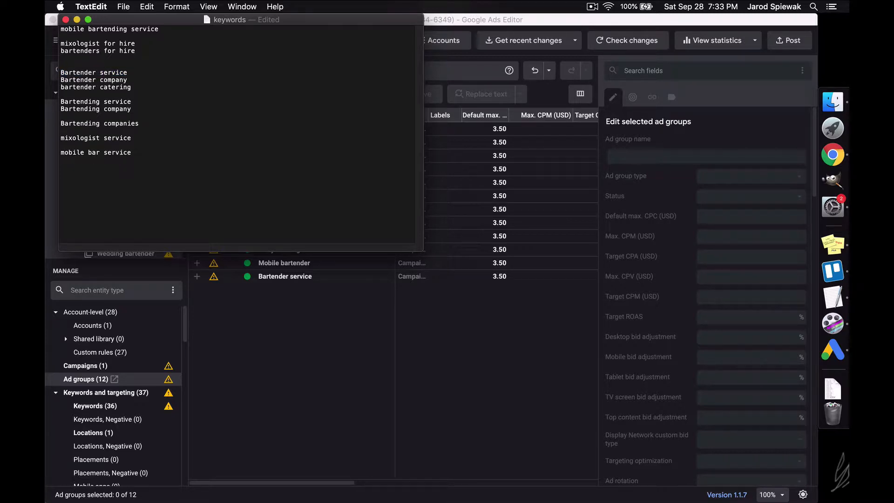
double_click(113, 122)
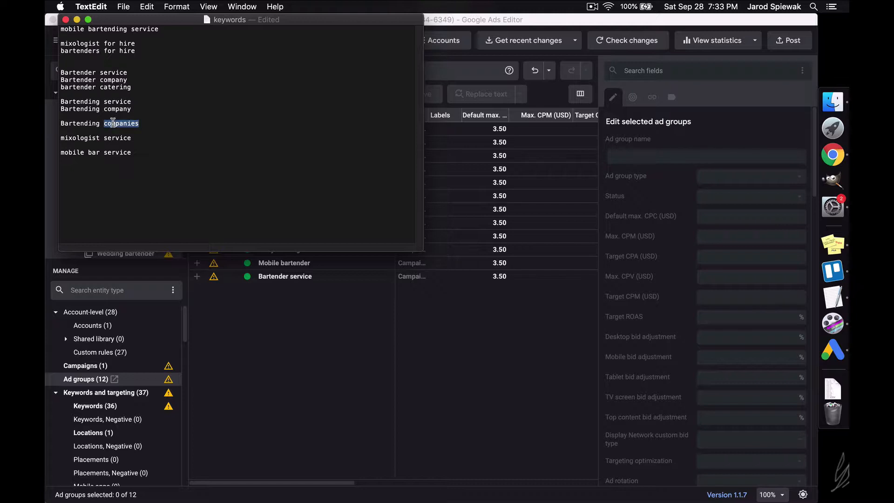
click(131, 80)
drag(134, 72, 56, 73)
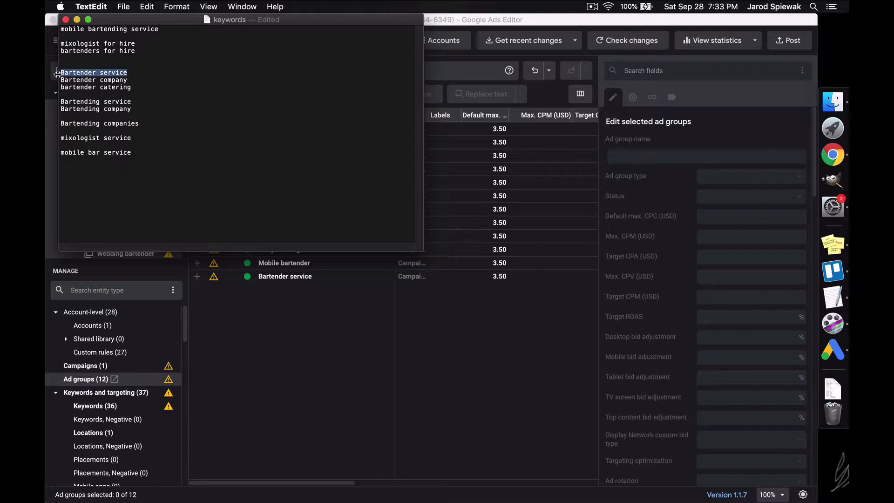
key(BackSpace)
key(Delete)
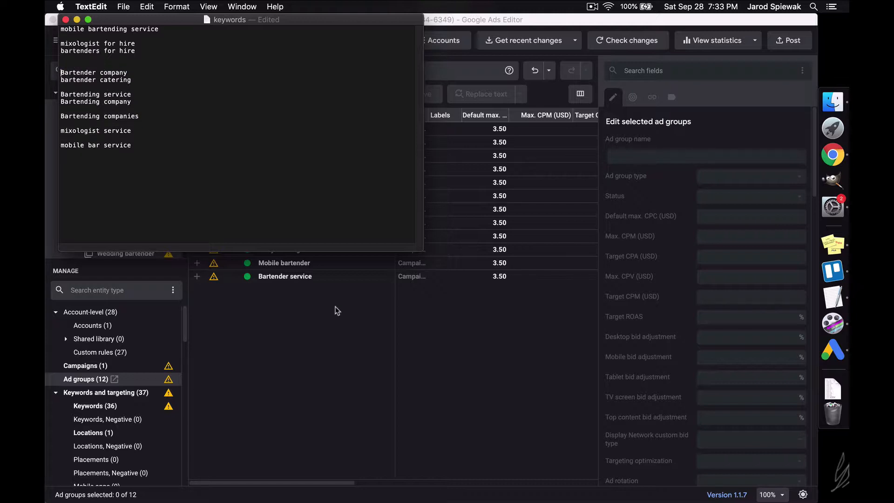
Step: Return to Google Ads Editor and duplicate the Bartender service ad group within the Boston - BDM campaign
click(335, 329)
click(316, 279)
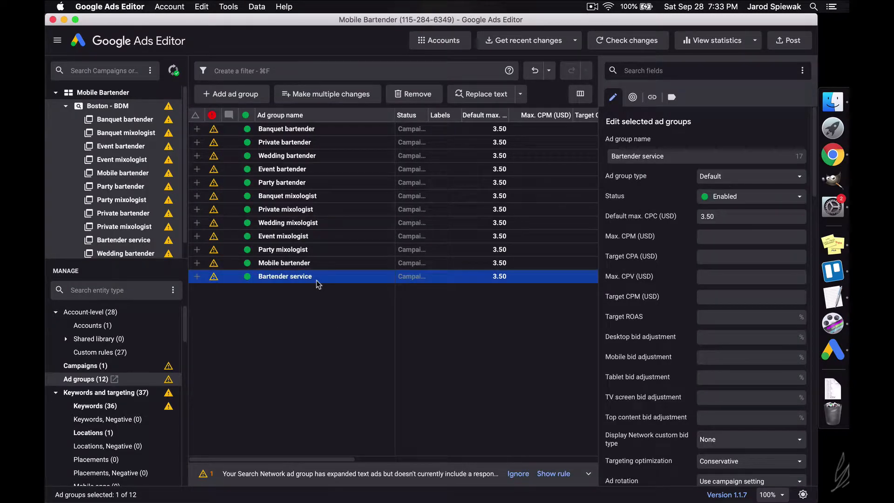
key(super+c)
key(super+v)
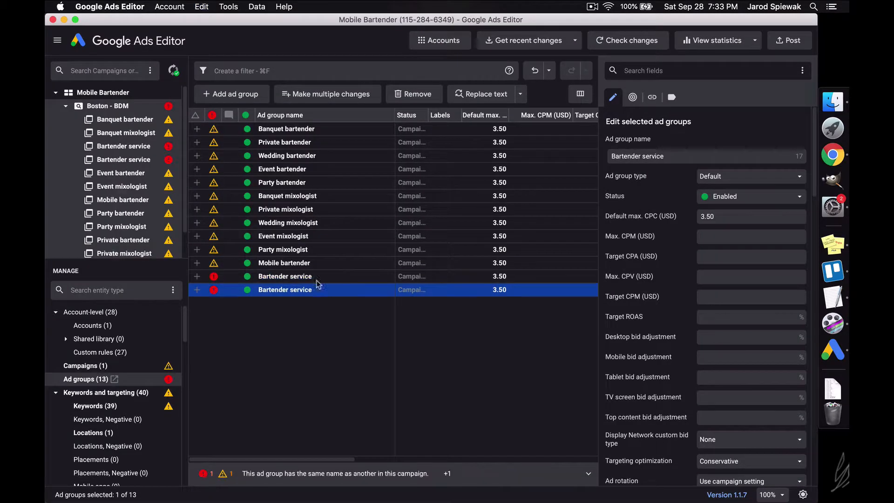
Step: Replace "Service" with "Company" in the duplicated ad group's name, copying the new word from the TextEdit keyword list
click(478, 96)
double_click(482, 129)
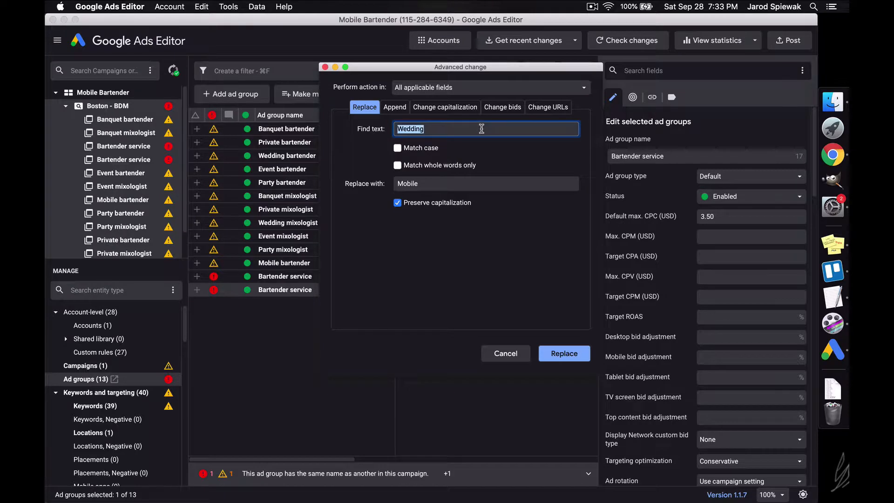
text(Service)
key(Tab)
key(super+Tab)
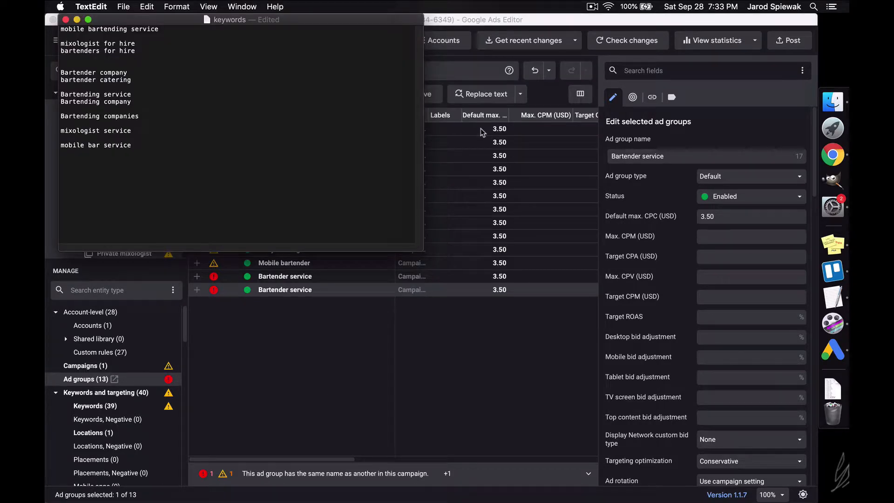
double_click(105, 72)
key(super+c)
key(super+Tab)
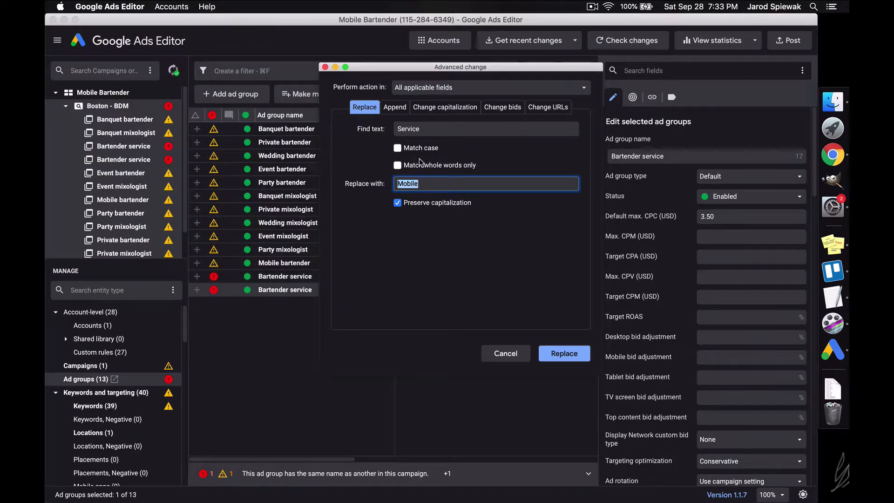
key(super+v)
key(Return)
click(368, 304)
Step: Open the Bartender company ad group and replace "Service" with "Company" in all three of its keywords
double_click(362, 293)
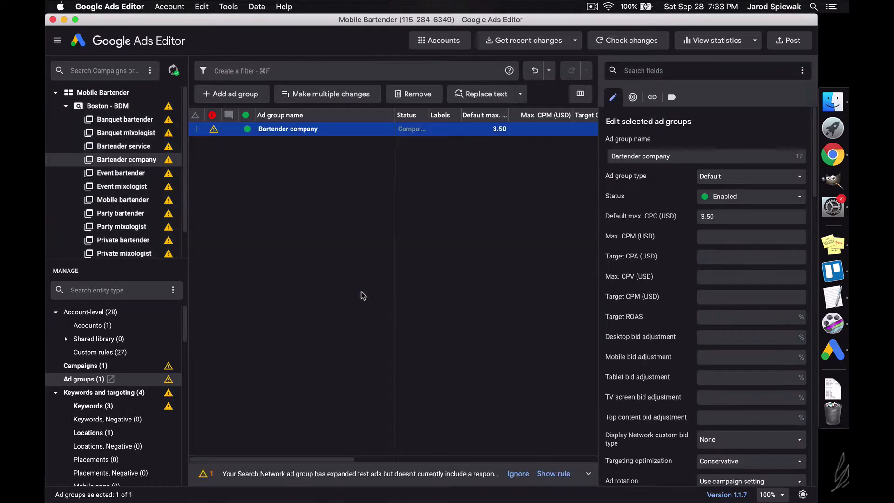
click(77, 410)
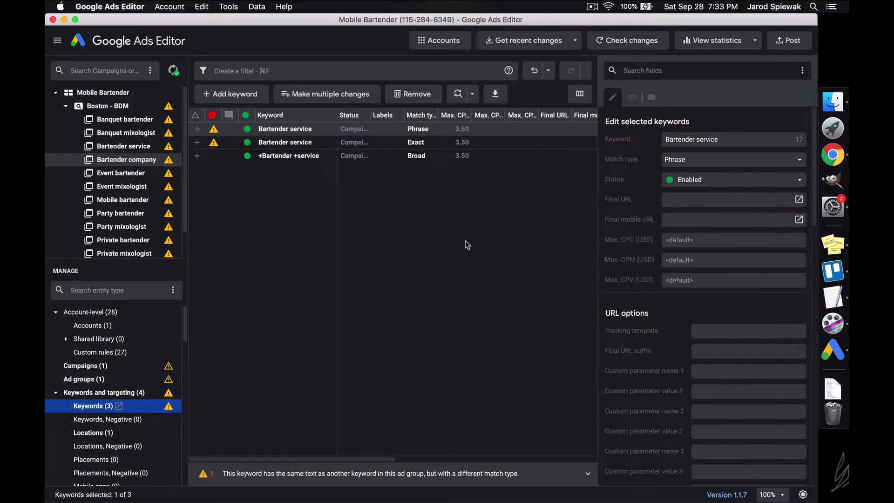
key(super+a)
click(462, 97)
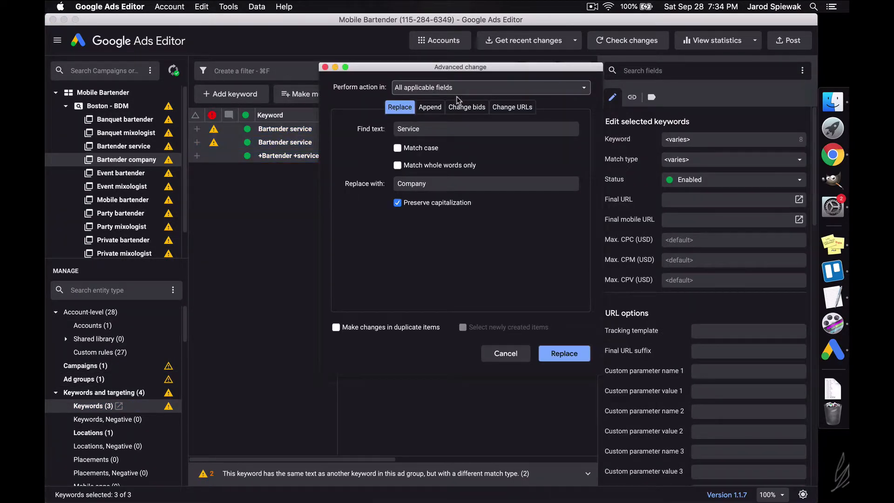
key(Return)
click(260, 369)
Step: Replace "Service" with "Company" in both expanded text ads of the Bartender company ad group and check the first ad
scroll(149, 383, down, 5)
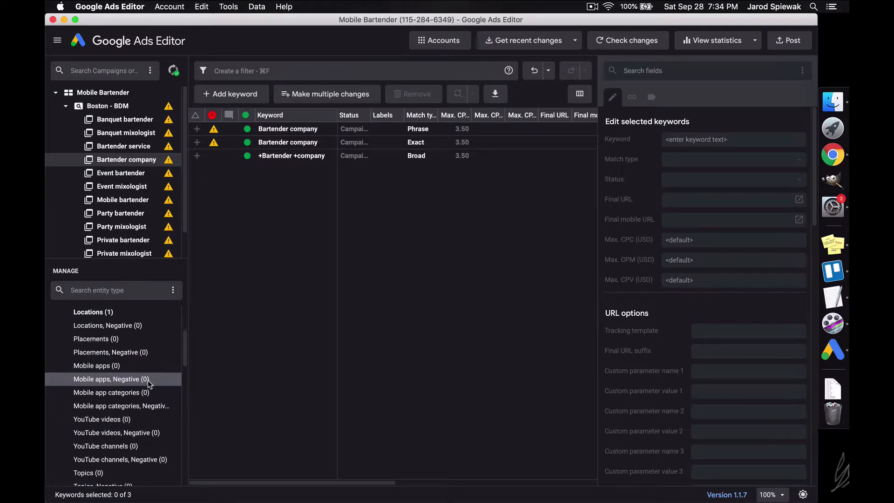
scroll(148, 383, down, 5)
click(106, 472)
click(341, 264)
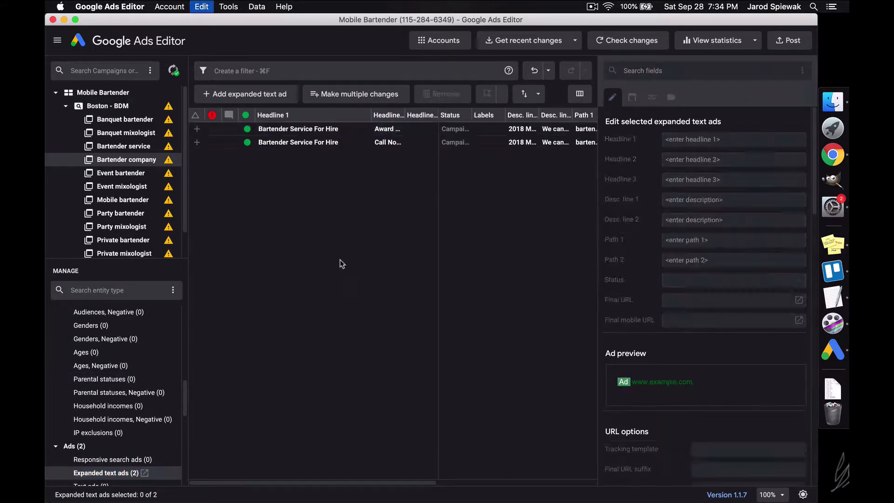
key(super+a)
click(487, 94)
key(Return)
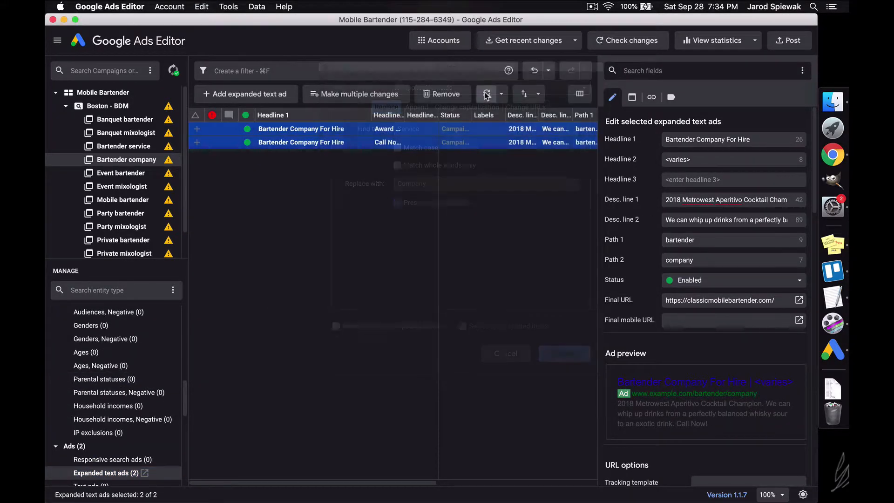
click(428, 194)
click(379, 131)
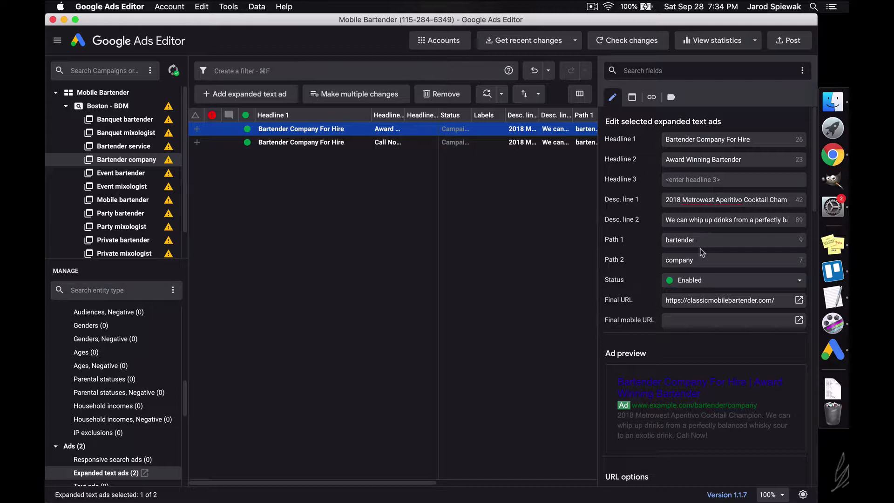
click(334, 287)
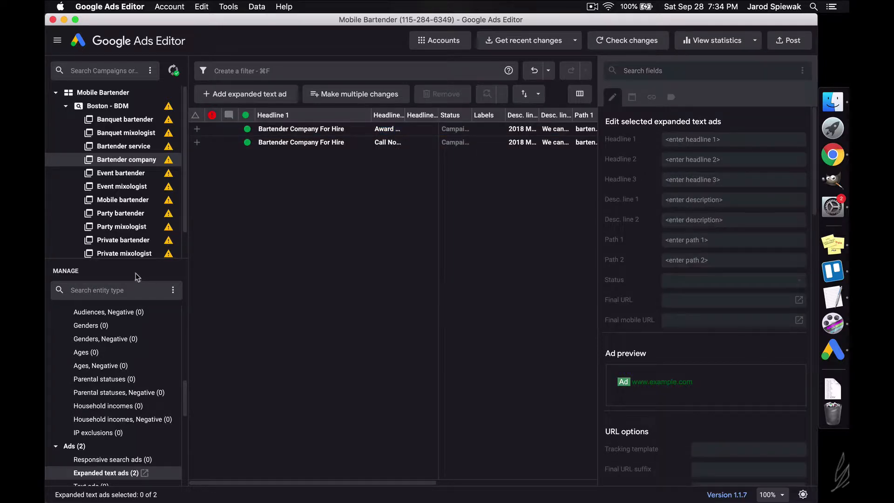
Step: List all ad groups of the Boston - BDM campaign
click(120, 106)
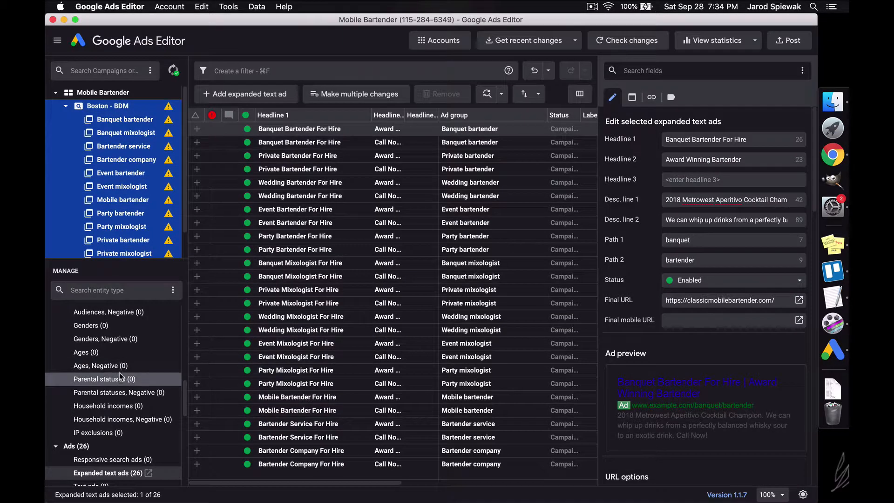
scroll(118, 371, up, 5)
click(119, 376)
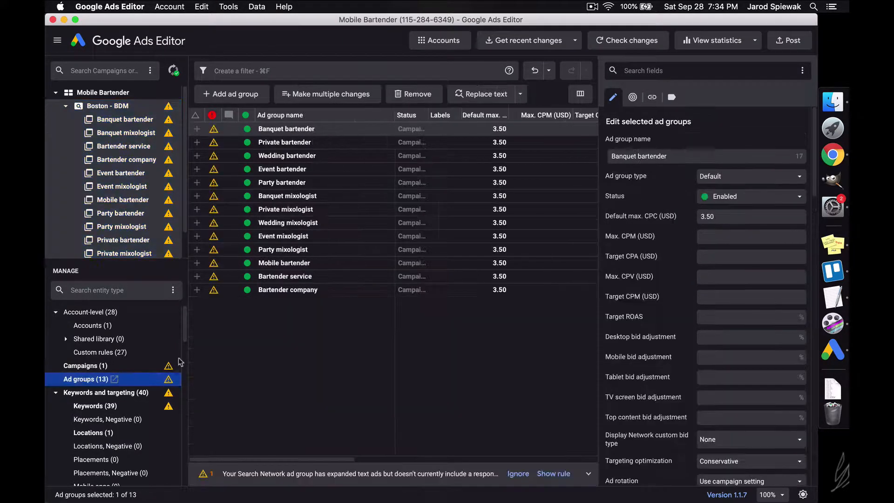
Step: Switch to TextEdit and remove the finished "Bartender company" keyword and its leftover blank line from the keyword list
key(super+Tab)
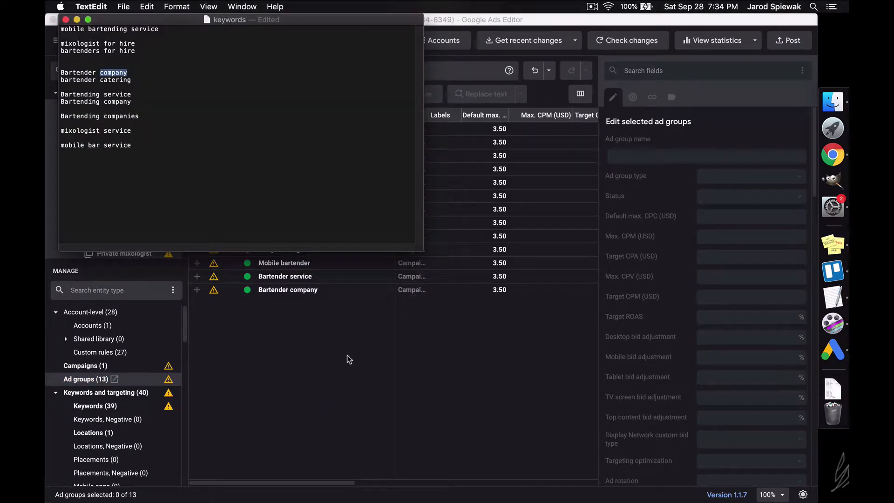
key(BackSpace)
key(BackSpace)
key(BackSpace)
key(Delete)
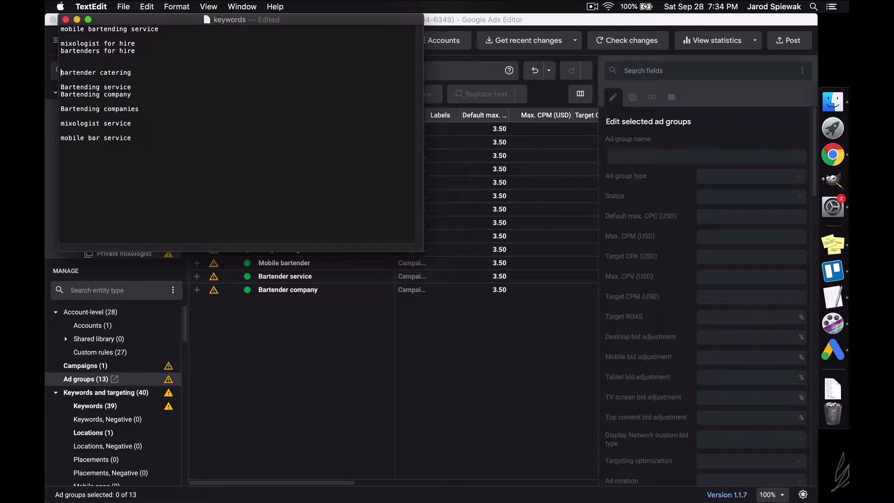
key(BackSpace)
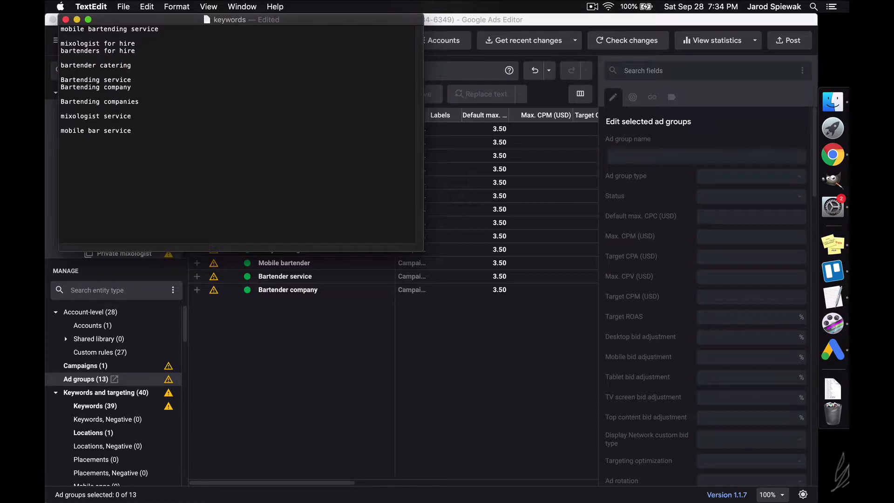
click(164, 115)
Step: Return to Google Ads Editor and duplicate the Bartender company ad group within the Boston - BDM campaign
click(313, 328)
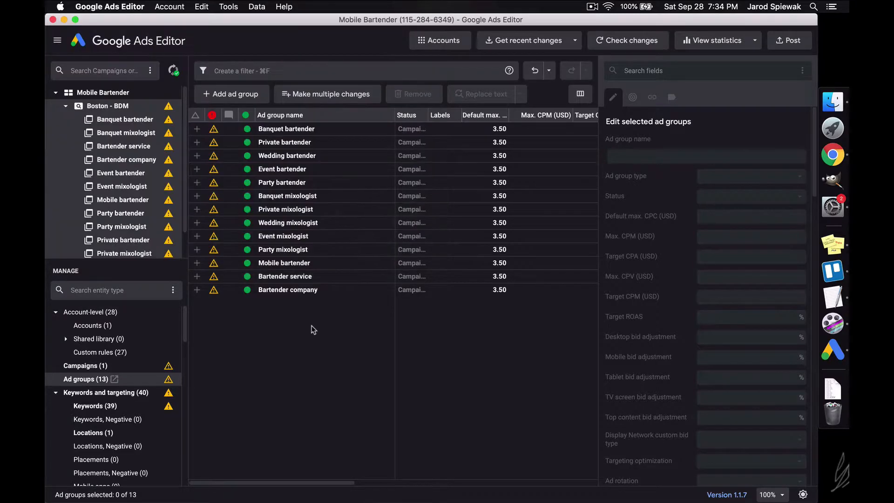
click(319, 291)
key(super+c)
key(super+v)
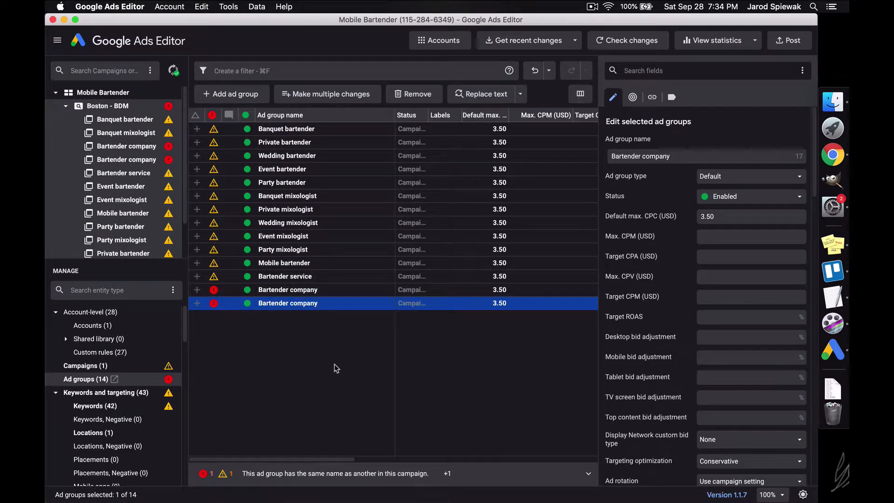
Step: Copy the word catering from the keywords note, and undo the last paste that duplicated the Bartender company ad group
key(super+Tab)
double_click(116, 65)
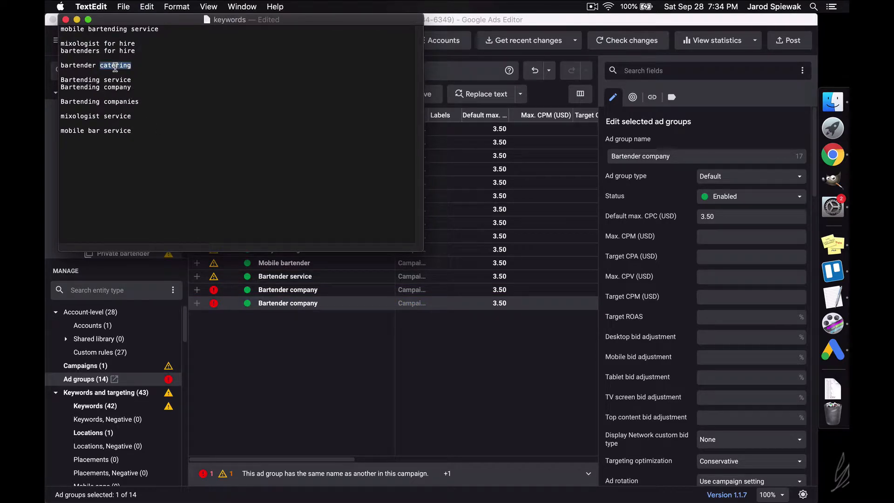
key(super+c)
click(314, 365)
click(338, 304)
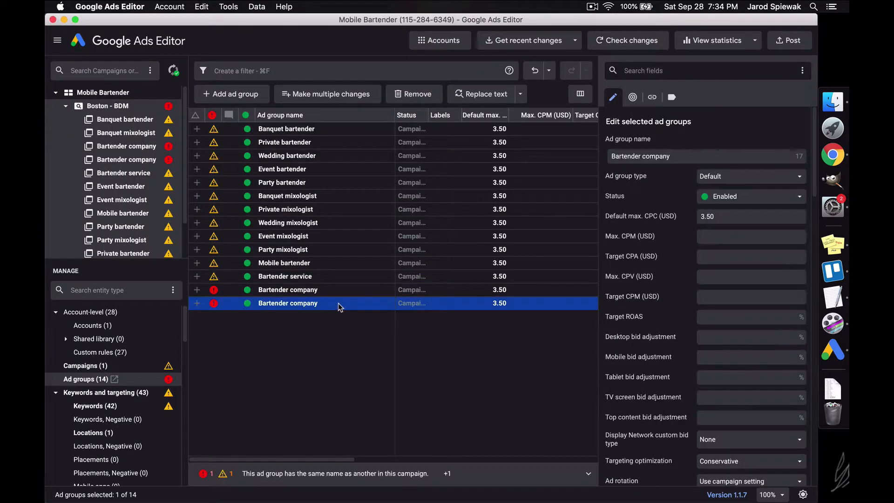
key(super+z)
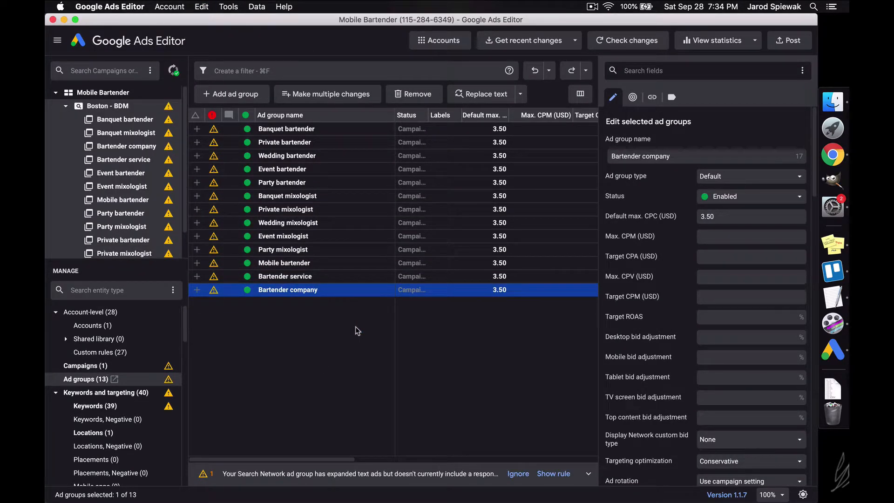
Step: Duplicate the Bartender service ad group within the Boston - BDM campaign
click(329, 276)
key(super+c)
key(super+v)
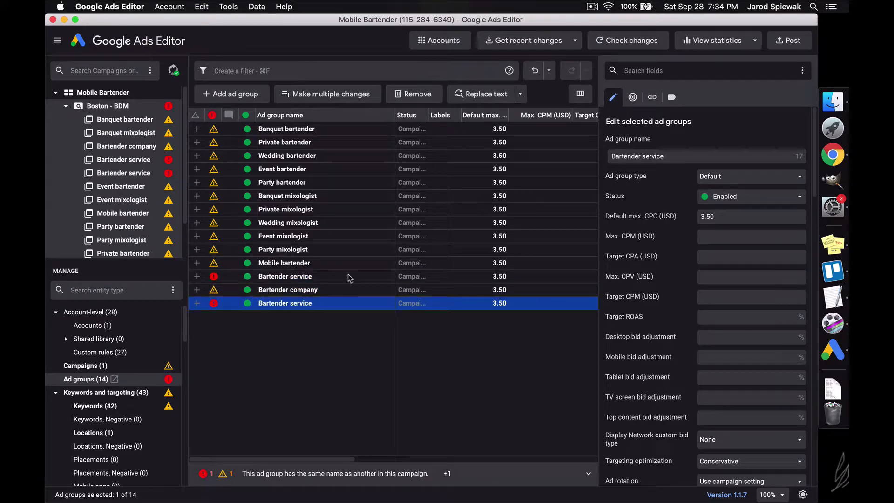
Step: Replace Service with Catering in the duplicated ad group's name, copying the word catering from the keywords note
click(501, 99)
key(super+Tab)
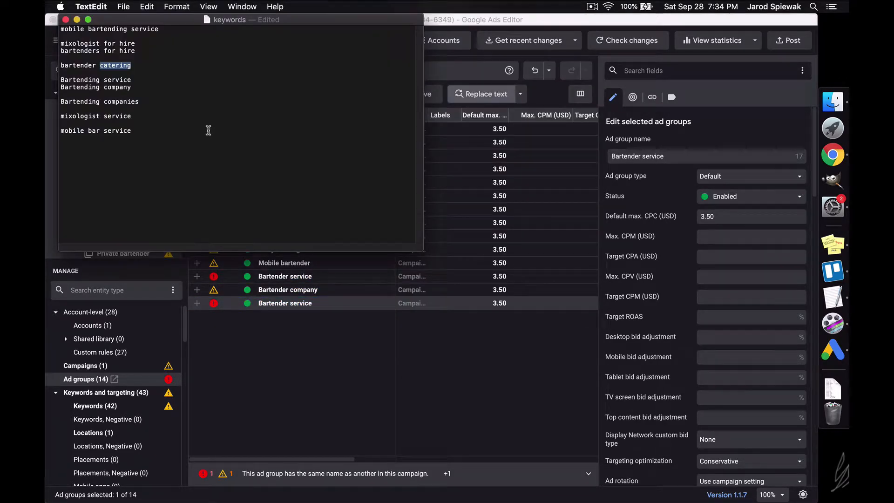
key(super+c)
key(super+Tab)
double_click(445, 183)
key(super+v)
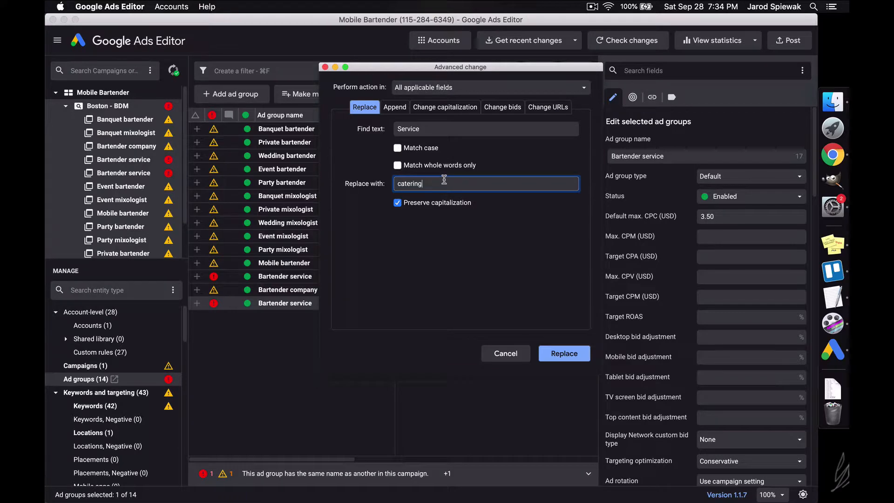
key(BackSpace)
text(C)
key(Return)
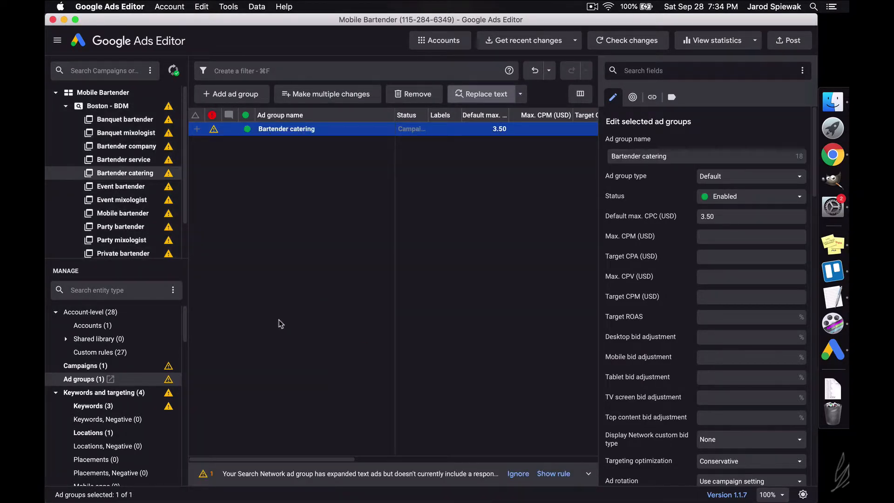
Step: Replace Service with Catering in all keywords of the Bartender catering ad group
click(109, 408)
key(super+a)
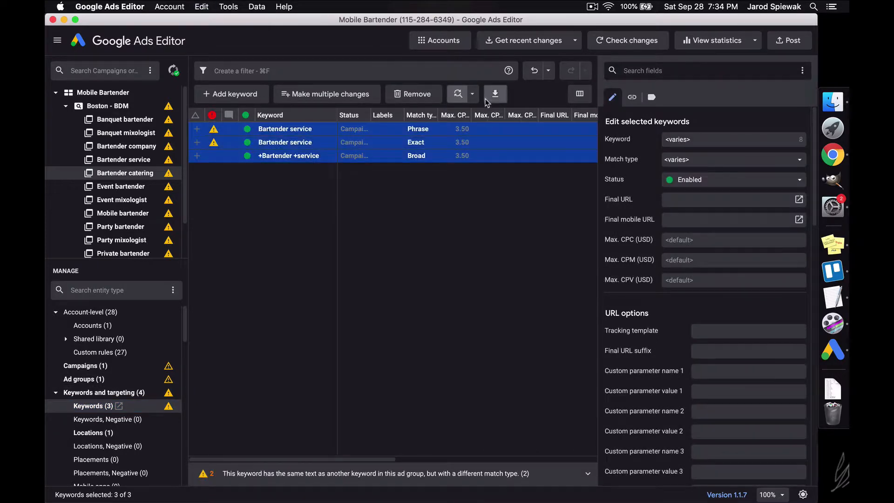
click(458, 94)
key(Return)
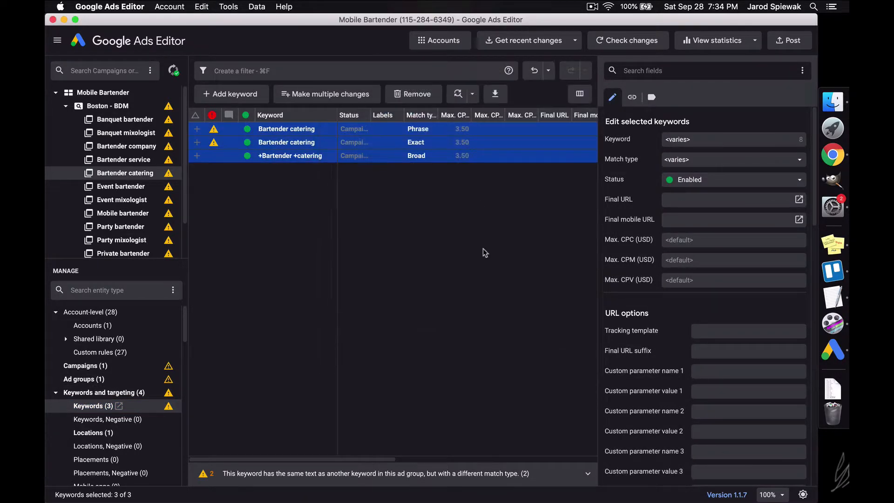
Step: Replace Service with Catering in all applicable fields of both expanded text ads in the Bartender catering ad group
scroll(145, 409, down, 10)
scroll(144, 412, down, 5)
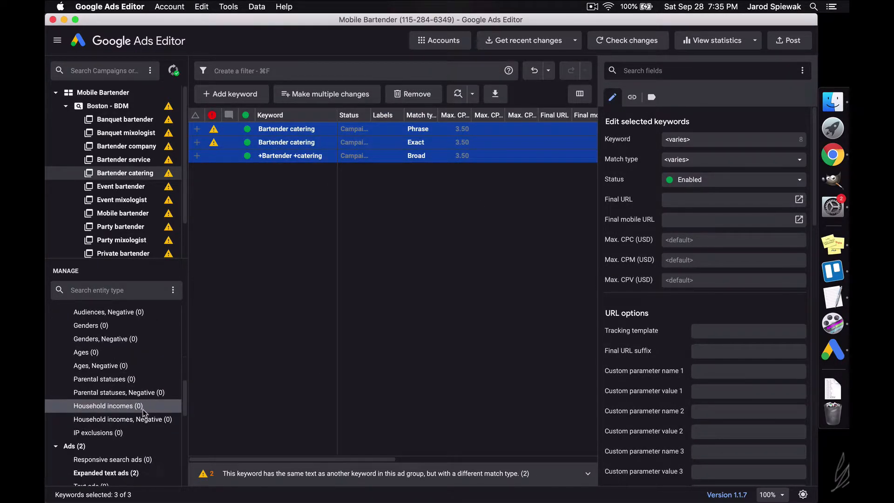
click(111, 473)
key(super+a)
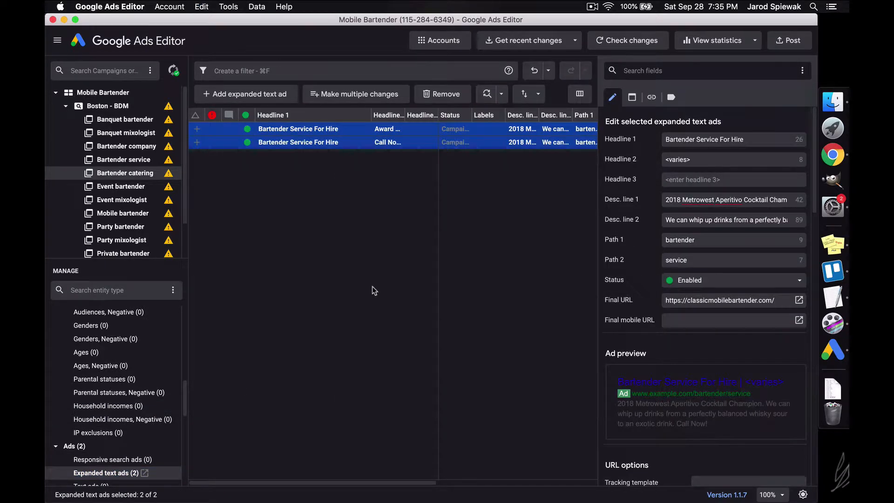
key(super+shift+h)
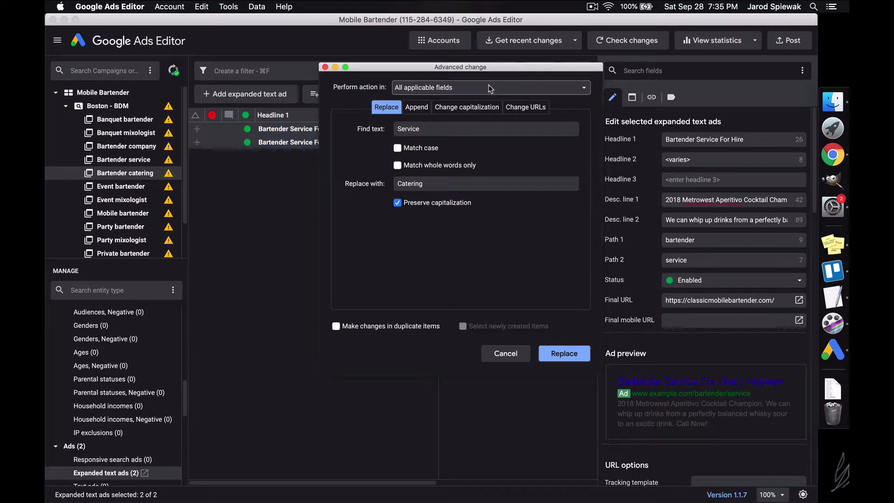
key(Return)
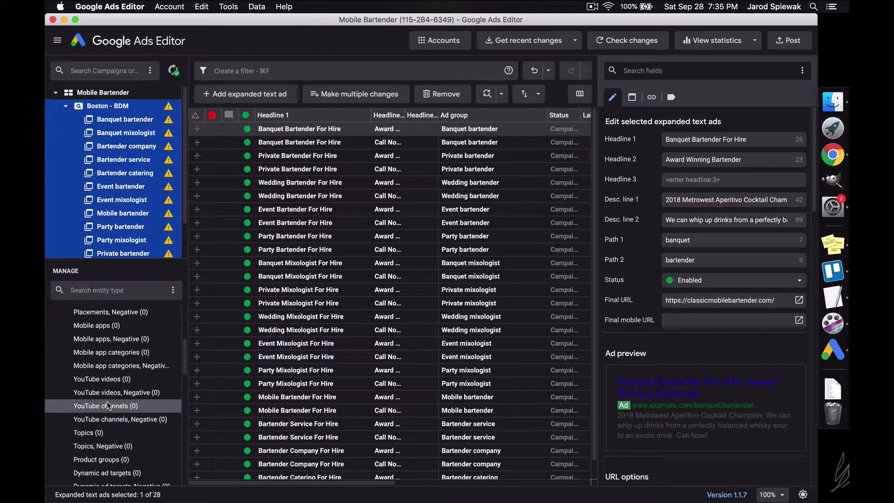
Step: List all ad groups of the Boston - BDM campaign with none of them selected
click(105, 107)
scroll(106, 399, up, 8)
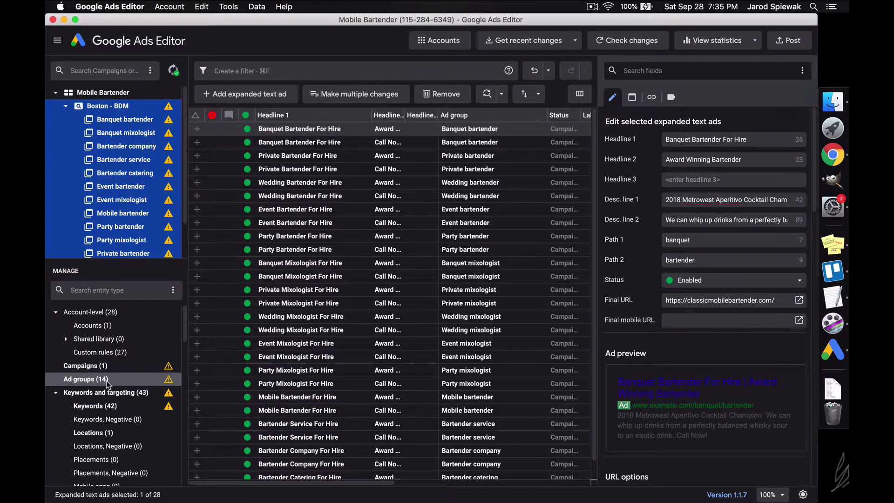
click(86, 380)
click(302, 356)
Step: Switch to the keywords note in TextEdit and delete the finished bartender catering line
key(super+Tab)
key(BackSpace)
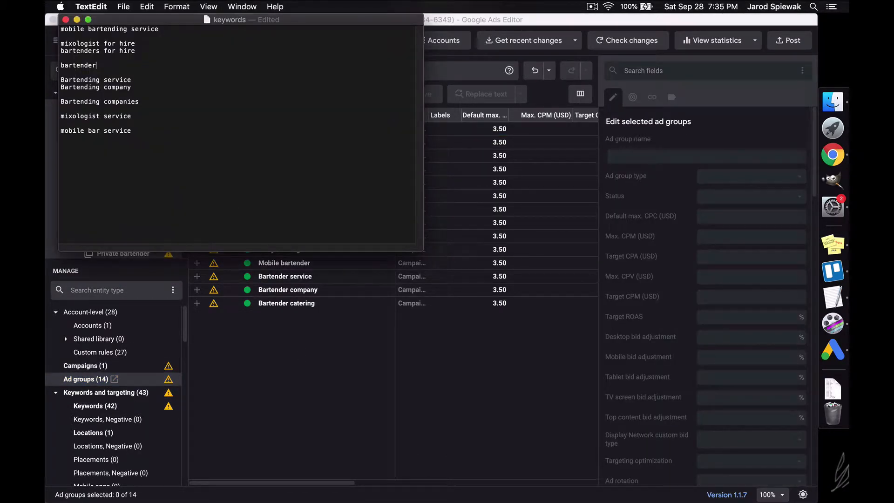
key(BackSpace)
key(BackSpace)
key(BackSpace)
key(BackSpace)
key(BackSpace)
key(BackSpace)
key(BackSpace)
key(BackSpace)
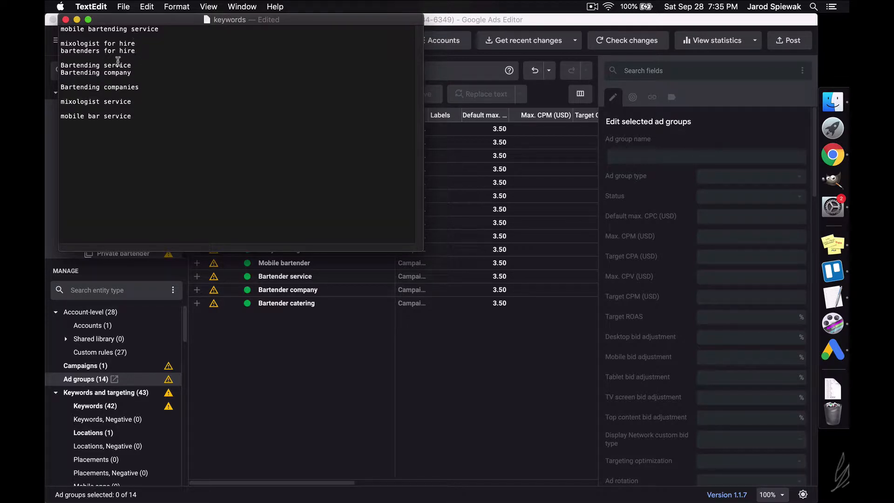
click(114, 81)
key(BackSpace)
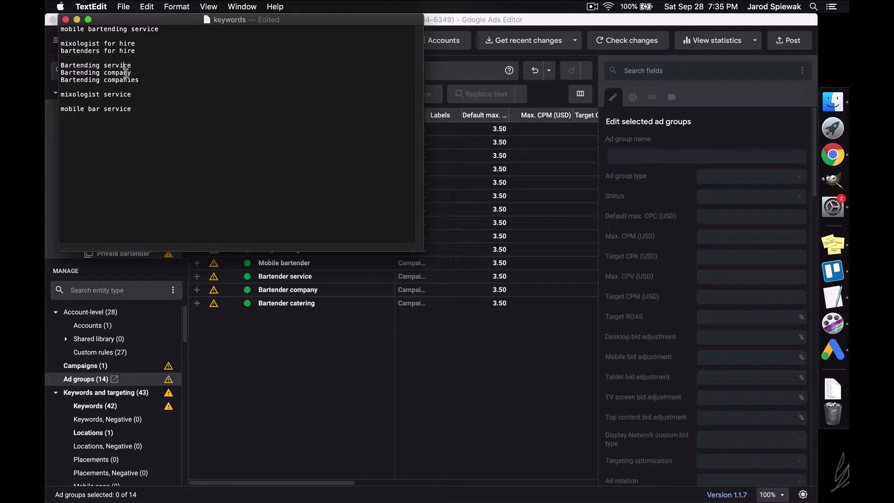
click(125, 72)
click(151, 74)
key(Return)
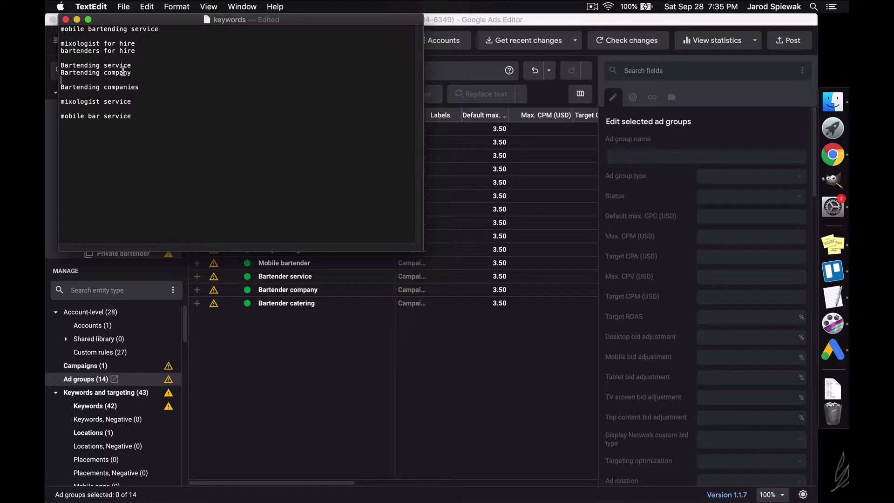
Step: Back in Google Ads Editor, duplicate the Bartender service and Bartender company ad groups together
click(306, 362)
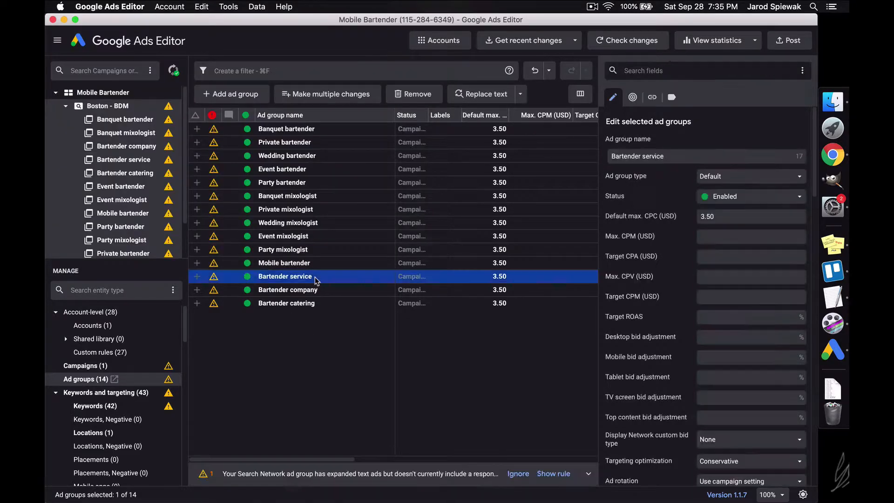
click(317, 278)
super+click(324, 291)
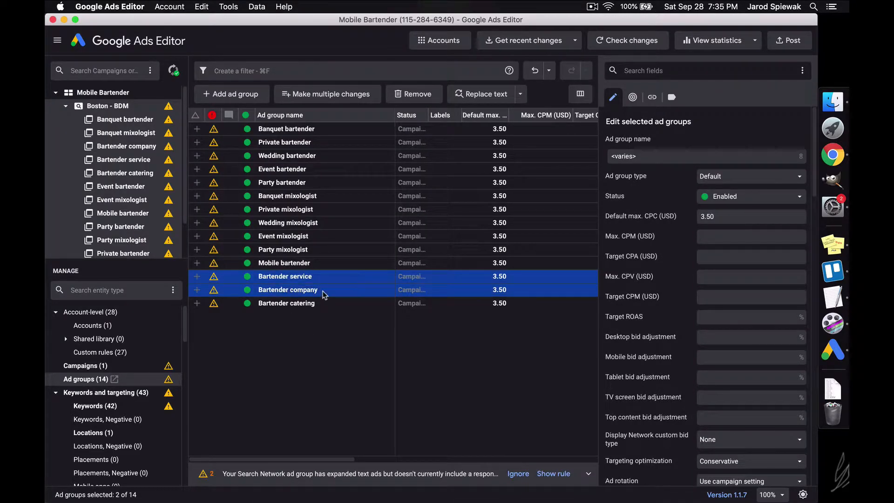
key(super+c)
key(super+v)
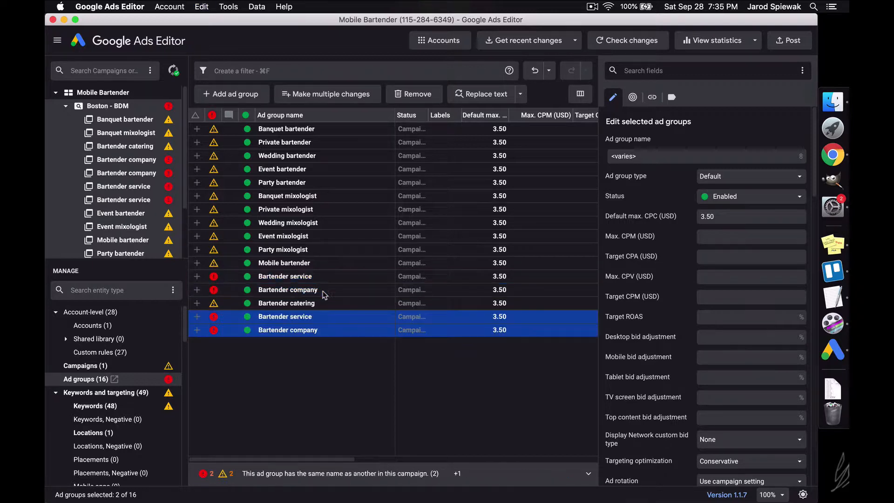
Step: Replace Bartender with Bartending in the names of the two duplicated ad groups
click(468, 96)
double_click(431, 128)
text(Ba)
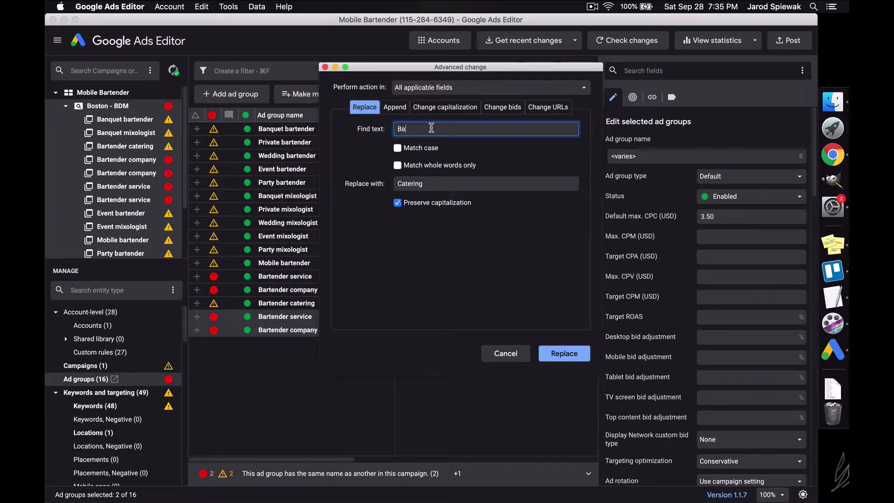
double_click(431, 129)
key(super+c)
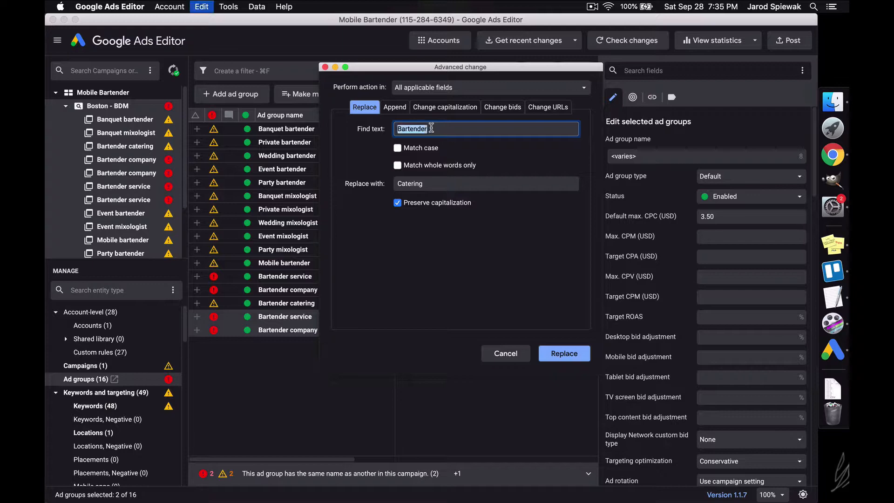
click(446, 183)
key(super+a)
key(super+v)
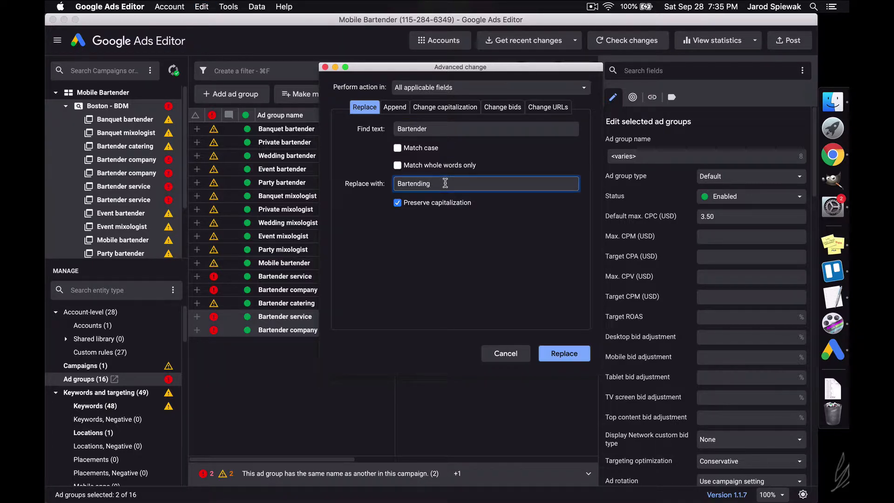
text(ing)
key(Return)
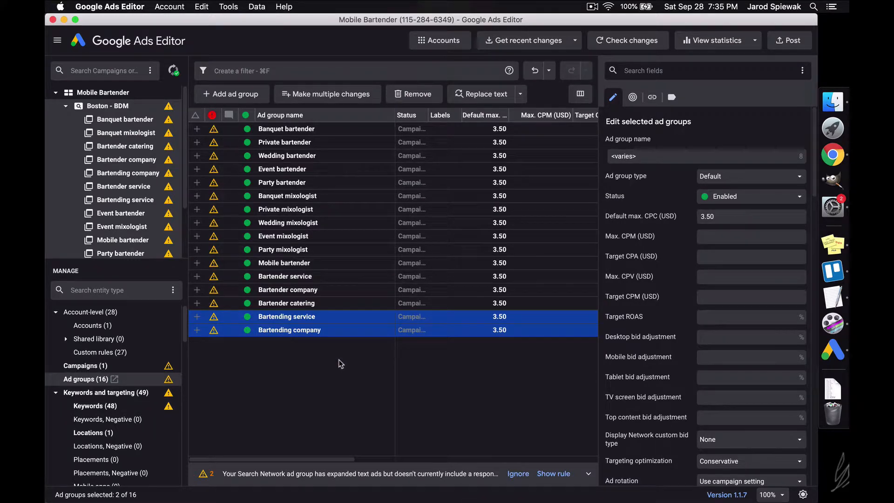
Step: Show the campaign's keywords, widen the Ad group column and sort the list by ad group
click(339, 359)
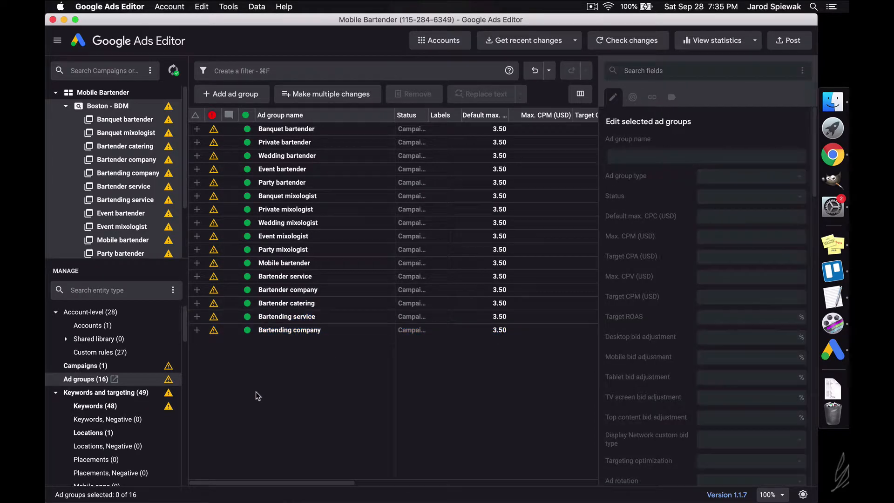
click(128, 409)
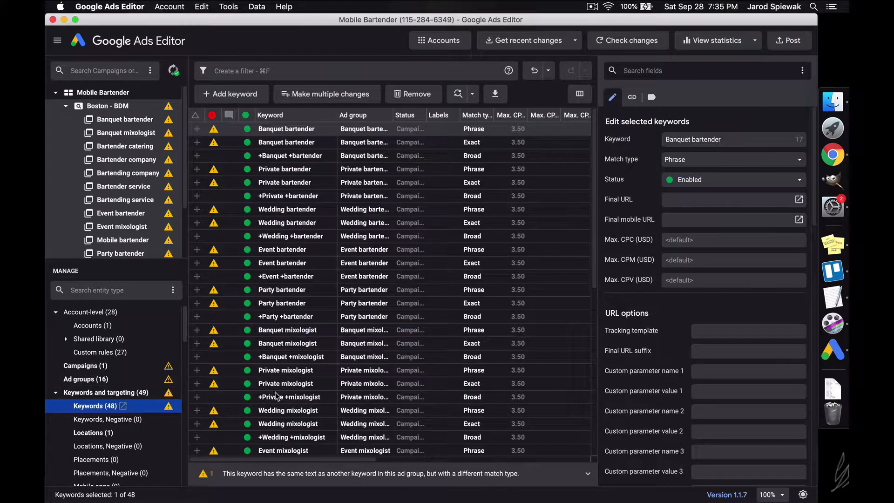
drag(393, 116, 447, 118)
click(410, 116)
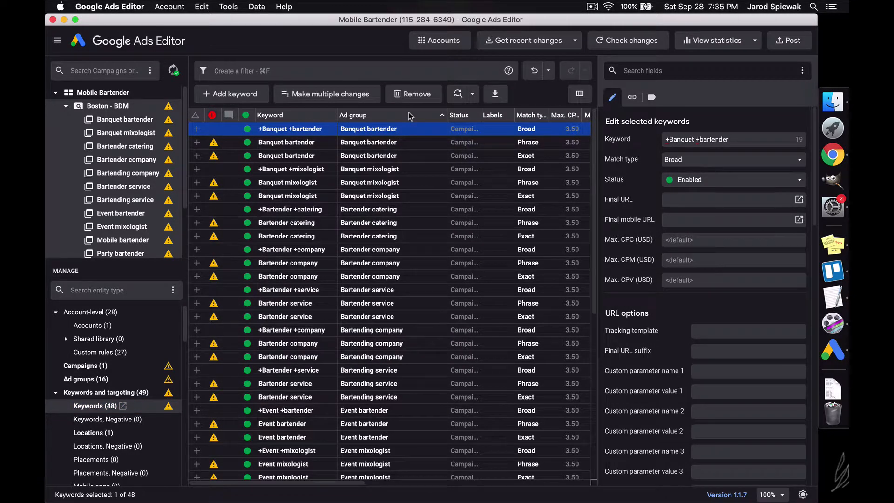
Step: Check the keywords note, then replace Bartender with Bartending in all keywords of the Bartending company and Bartending service ad groups
key(super+Tab)
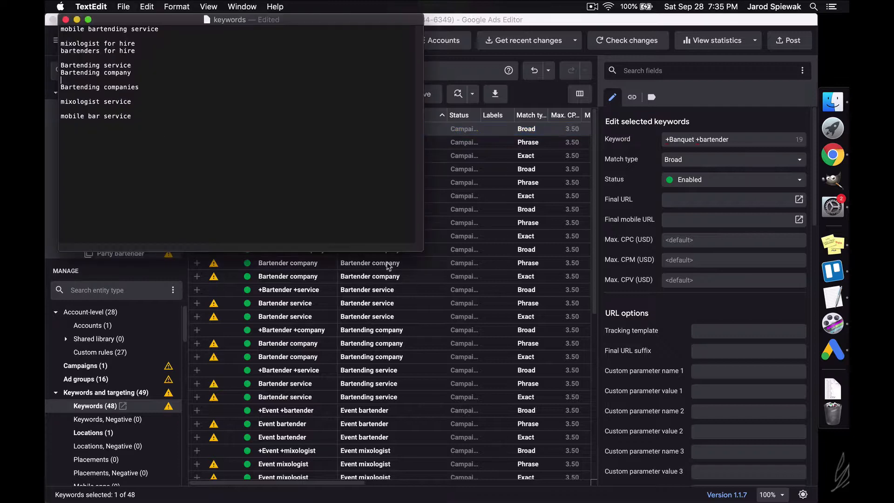
key(super+Tab)
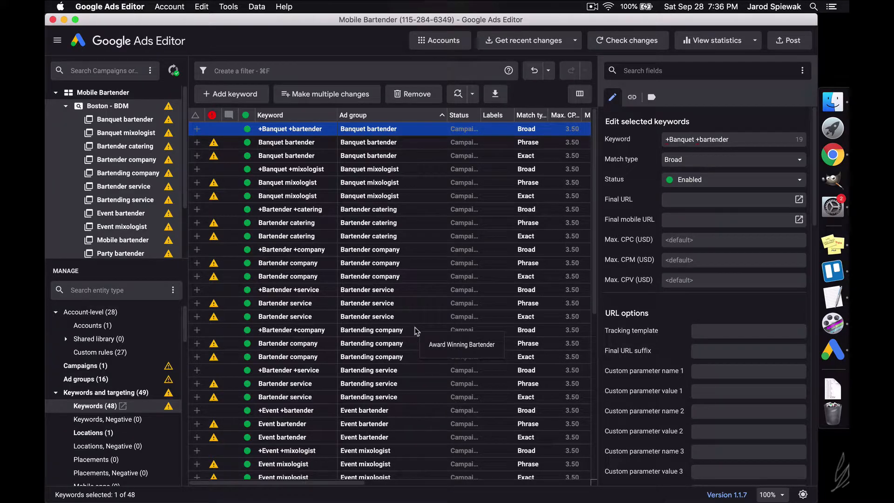
click(416, 331)
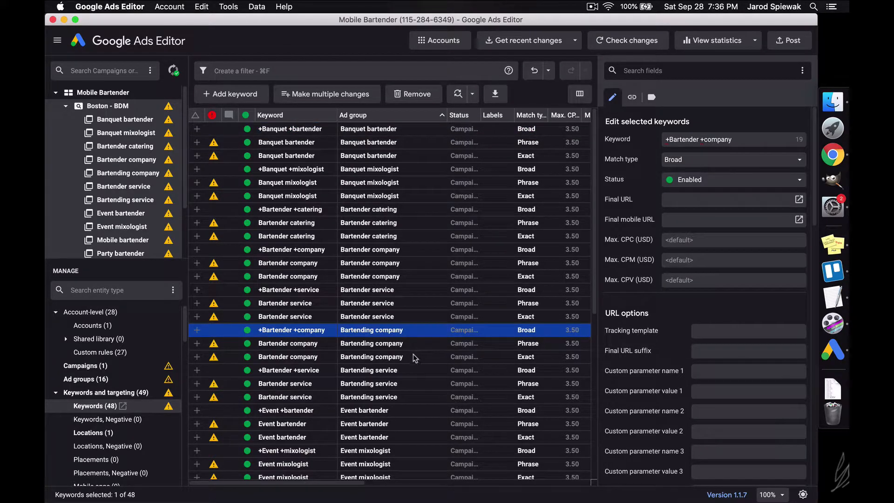
super+click(399, 397)
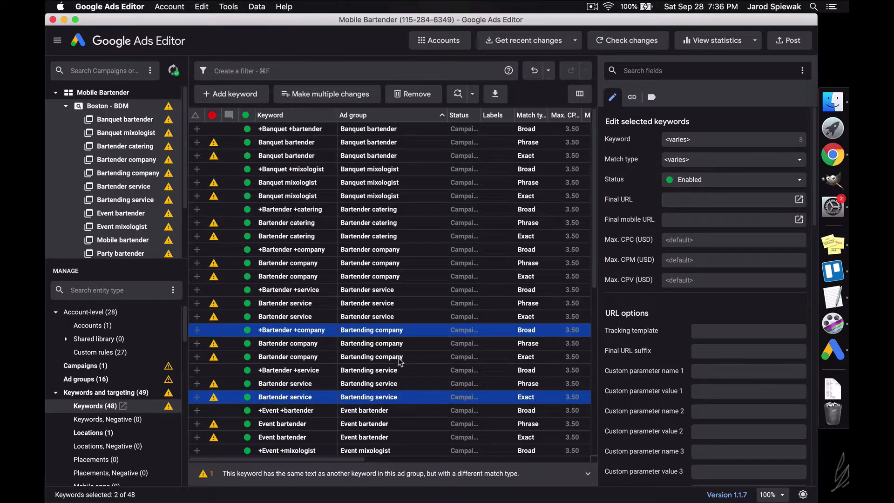
click(393, 330)
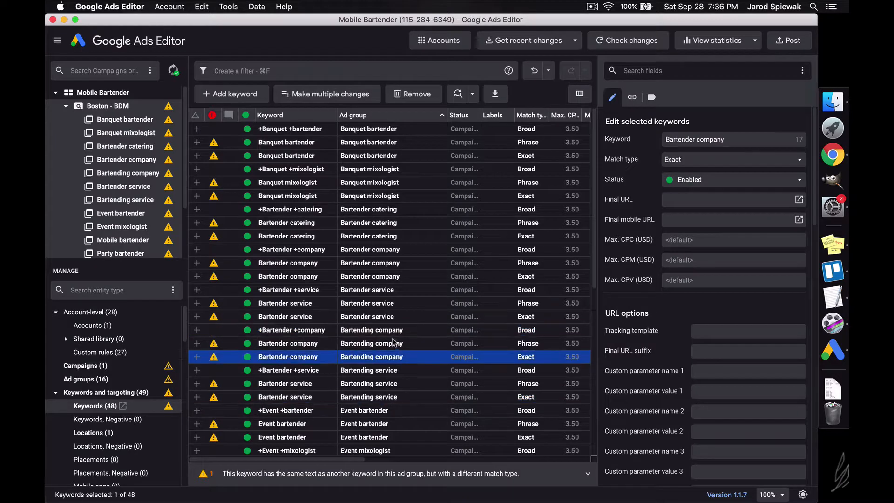
shift+click(404, 401)
click(458, 94)
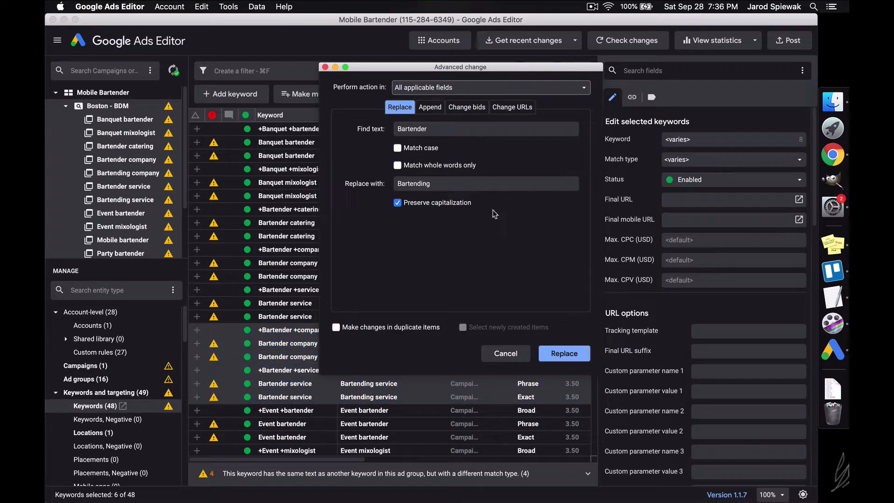
click(559, 354)
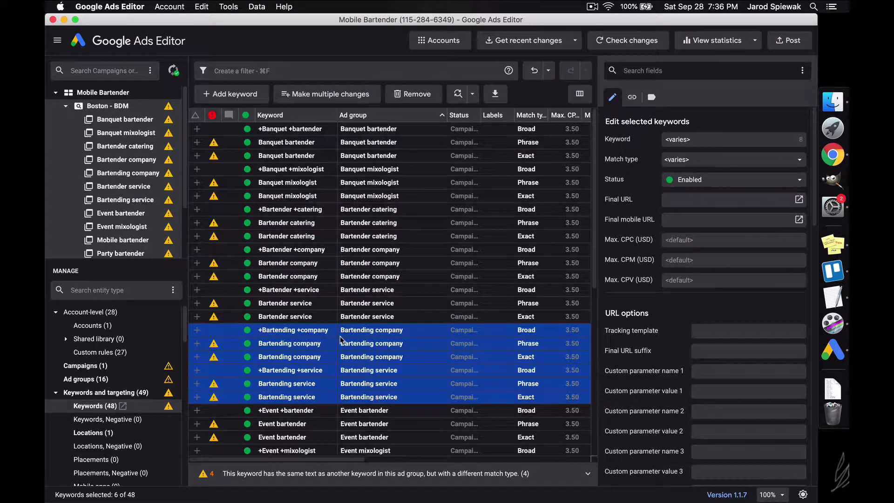
Step: Show the campaign's expanded text ads and sort them by ad group
scroll(129, 391, down, 10)
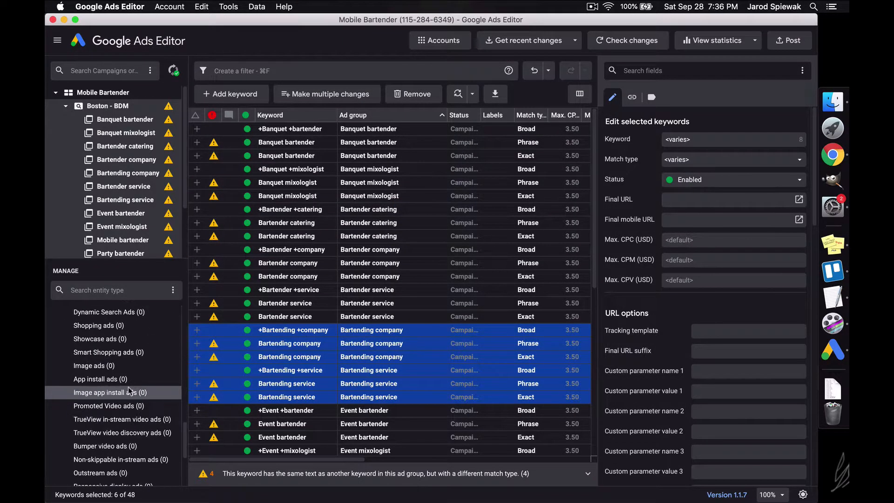
scroll(130, 391, up, 5)
click(107, 432)
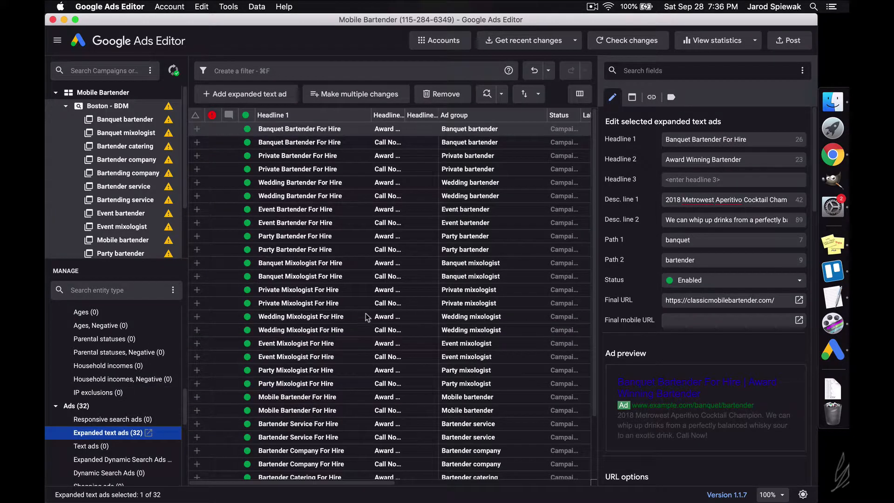
click(514, 115)
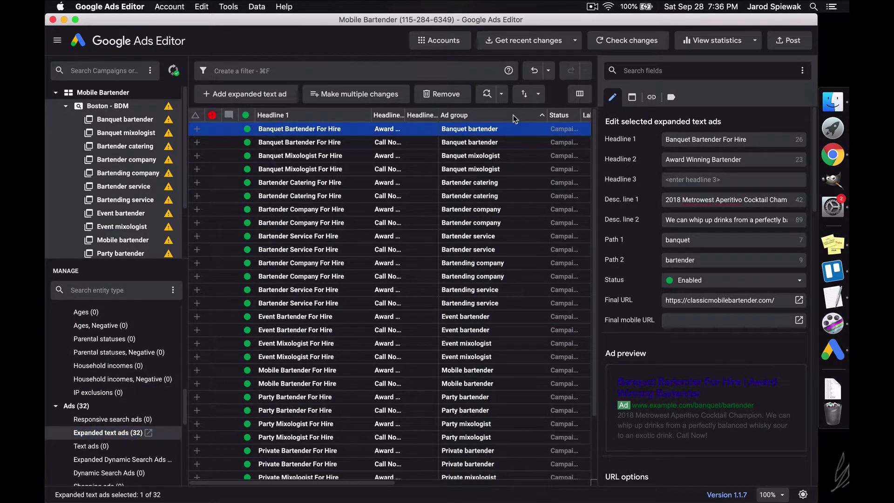
Step: Replace Bartender with Bartending in all fields of the four ads in the Bartending company and Bartending service ad groups
click(520, 265)
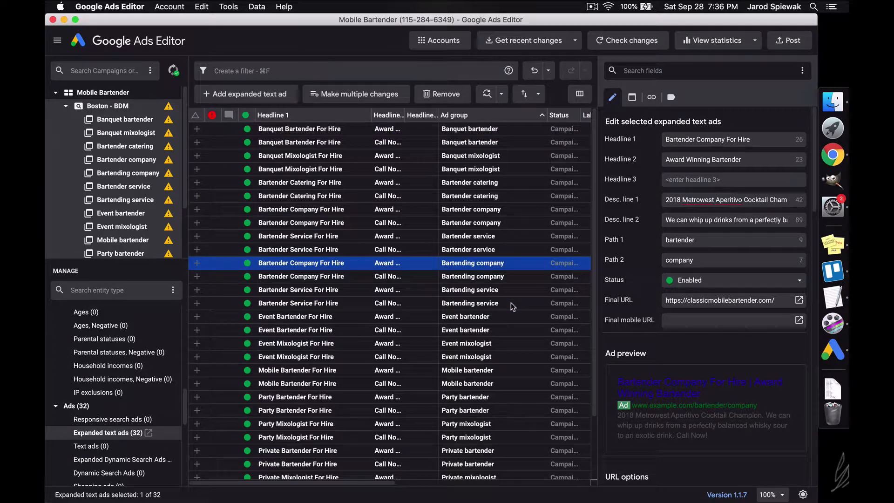
shift+click(514, 304)
click(487, 94)
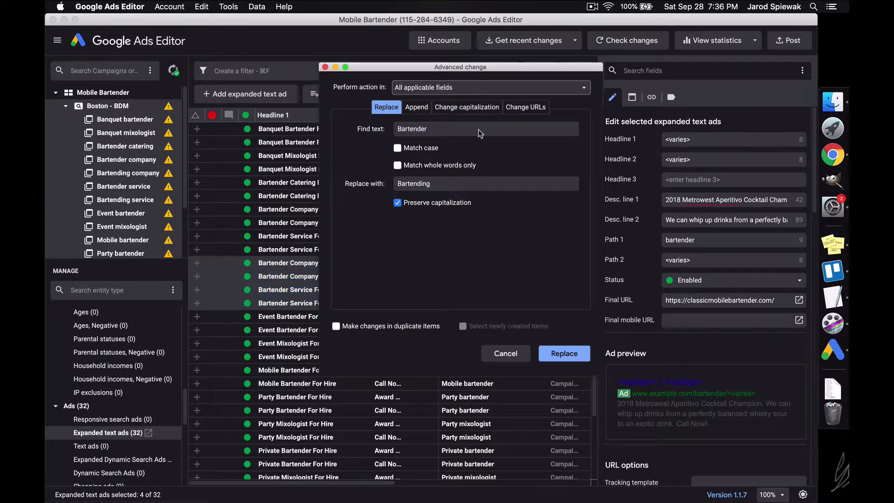
click(560, 352)
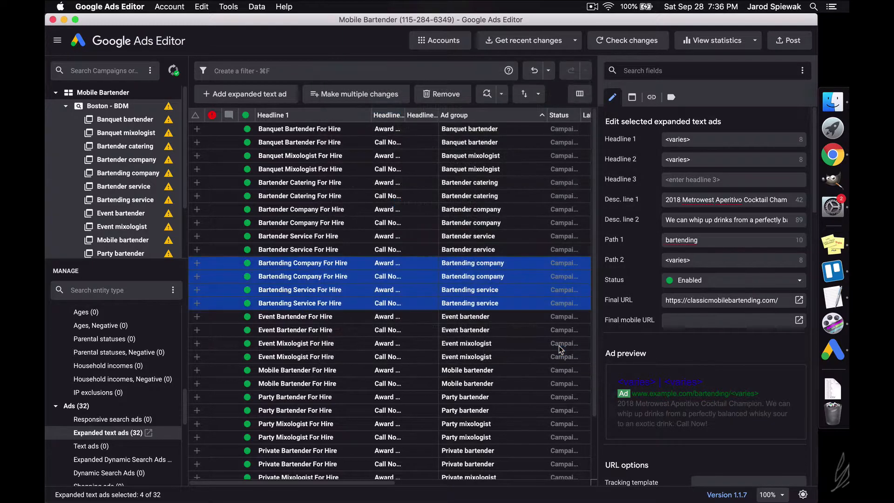
Step: Set Headline 2 to Award Winning Bartender in the first ad of both the Bartending company and Bartending service ad groups
click(449, 330)
click(420, 264)
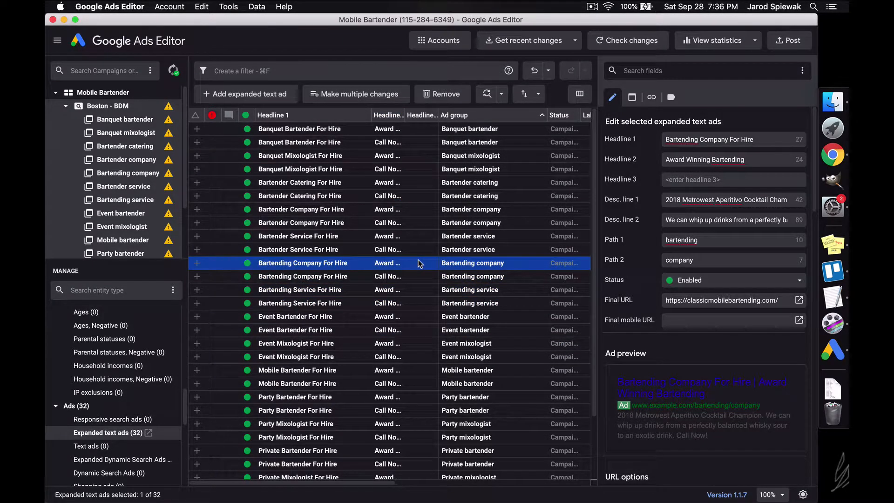
shift+click(421, 291)
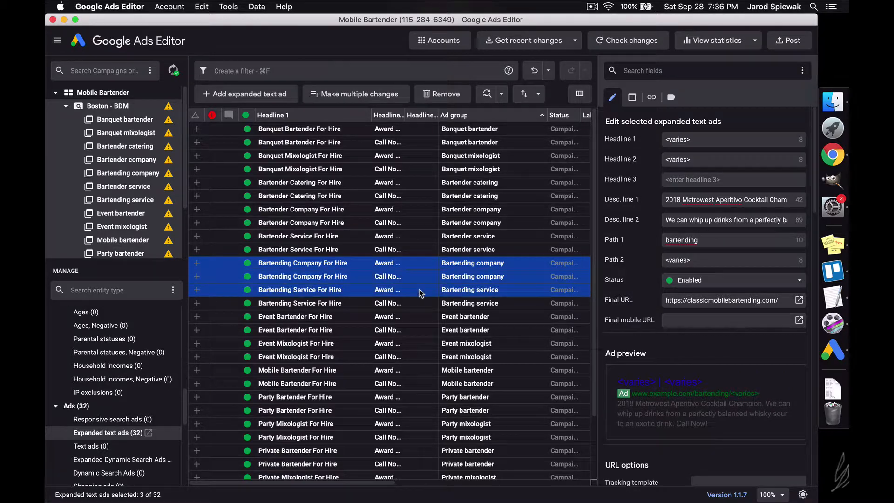
click(428, 316)
click(412, 264)
super+click(423, 290)
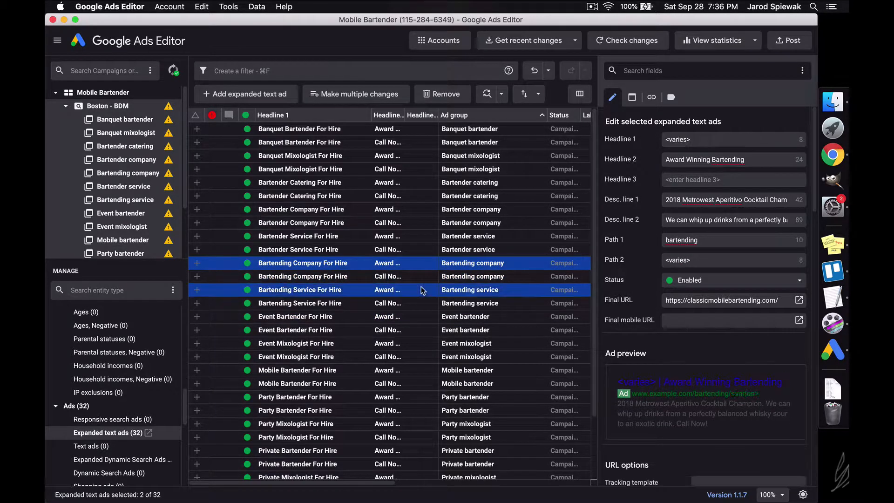
click(751, 160)
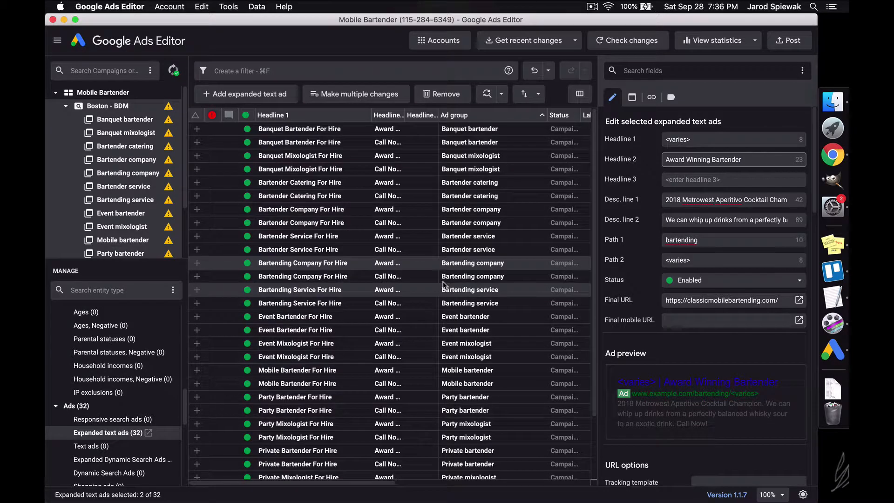
Step: Compare the fields of the Bartending company and Bartending service ads one by one
super+click(425, 304)
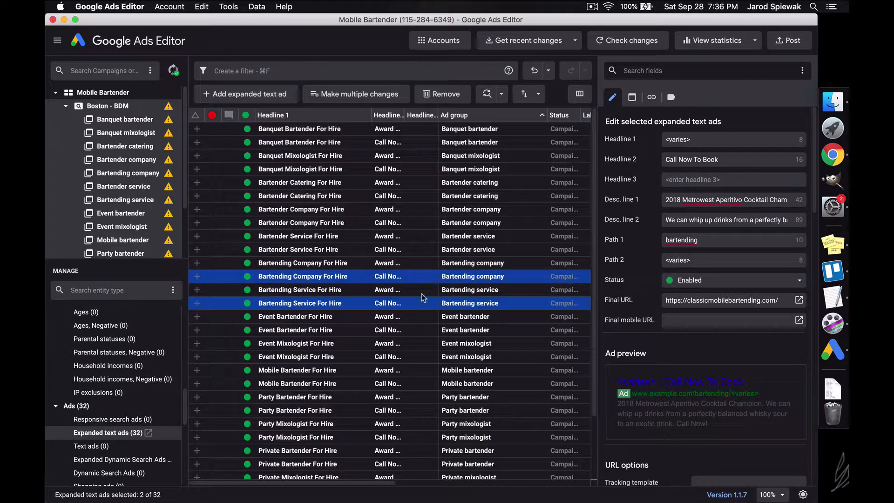
click(419, 290)
click(414, 267)
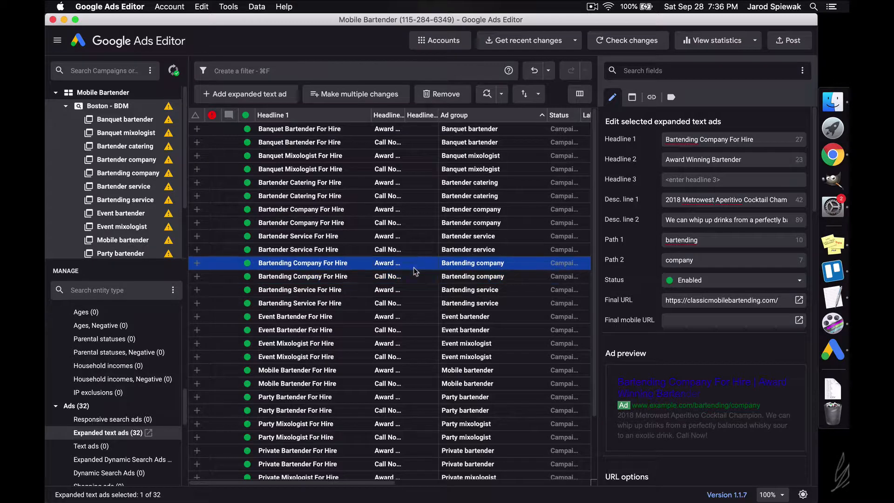
key(Down)
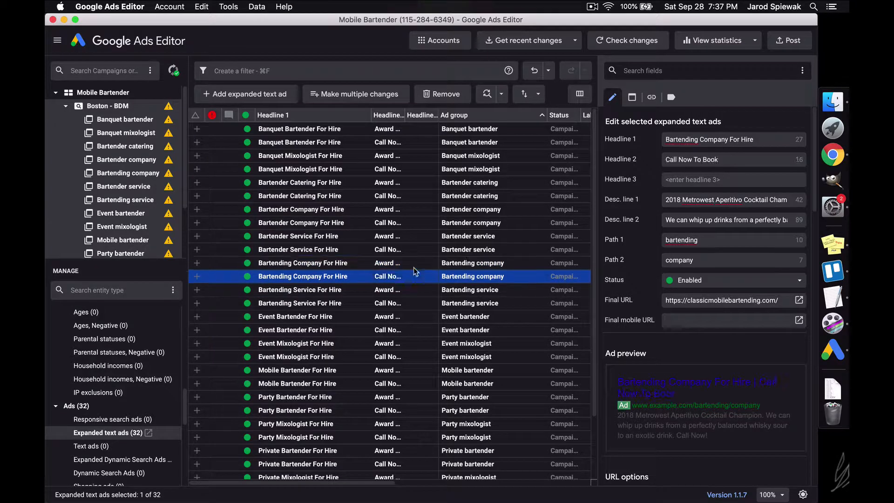
key(Up)
key(Down)
key(Down)
key(Up)
key(Down)
key(Up)
key(Down)
key(Down)
key(Up)
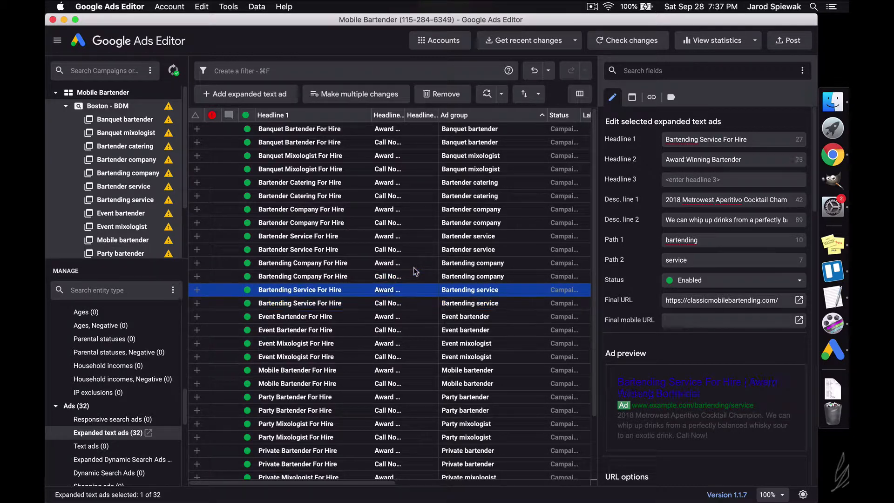
key(Up)
key(Down)
Step: Switch to the keywords note in TextEdit and delete the Bartending service and Bartending company lines with the spare blank lines
key(super+Tab)
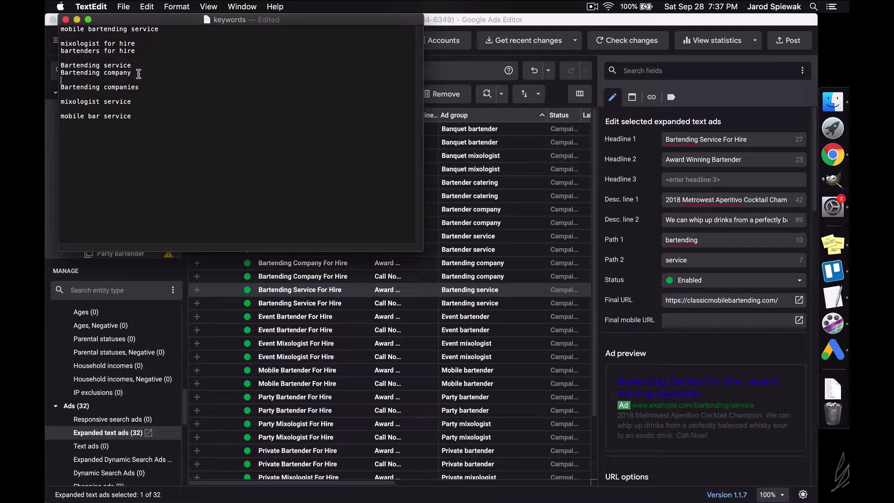
drag(137, 74, 55, 62)
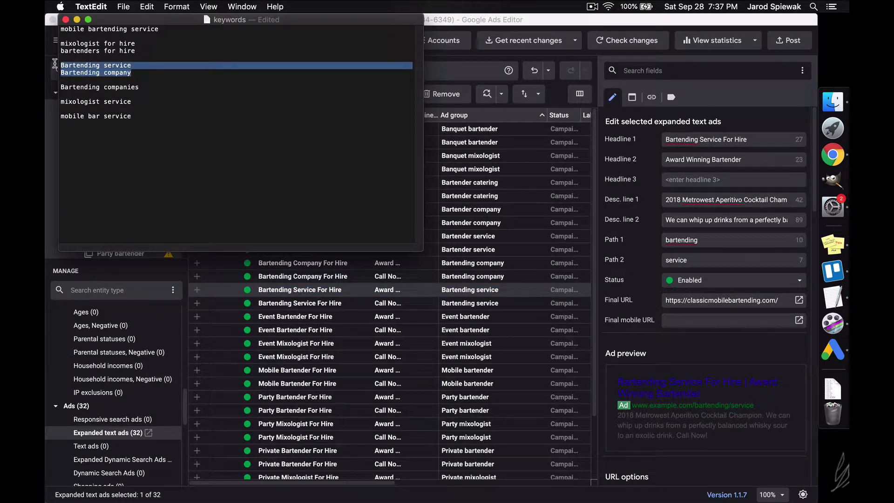
key(BackSpace)
key(BackSpace)
key(BackSpace)
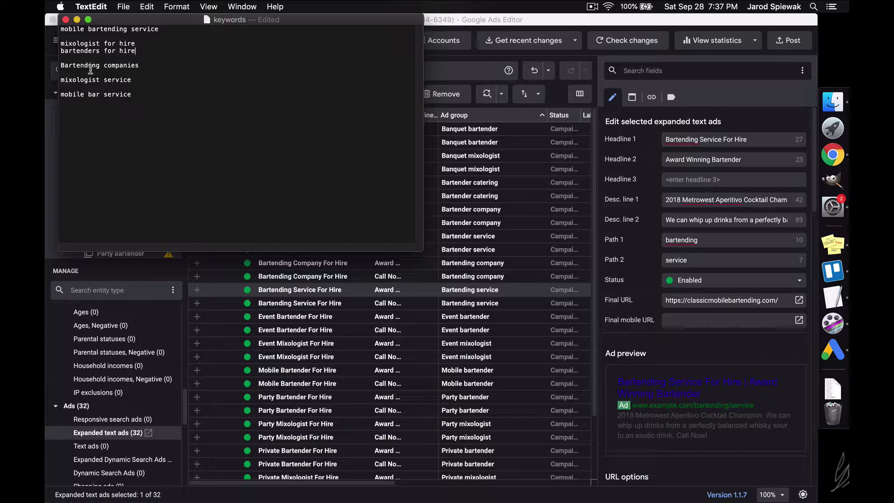
Step: Back in Google Ads Editor, show the ad groups and duplicate the Bartending service ad group
click(363, 397)
scroll(162, 354, up, 3)
scroll(161, 354, up, 5)
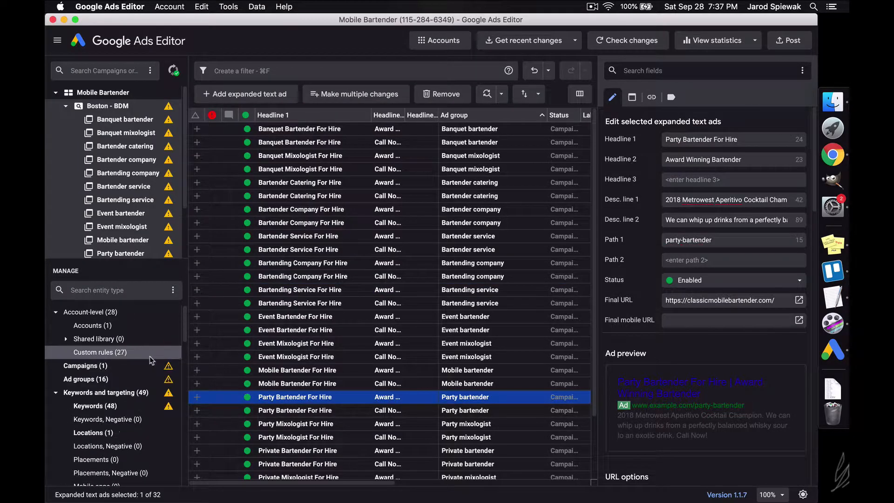
click(142, 380)
click(340, 386)
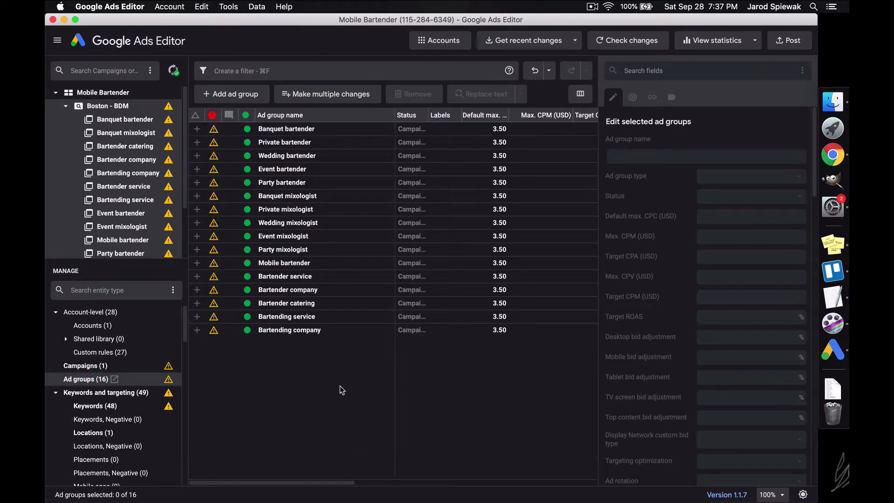
key(super+Tab)
click(290, 378)
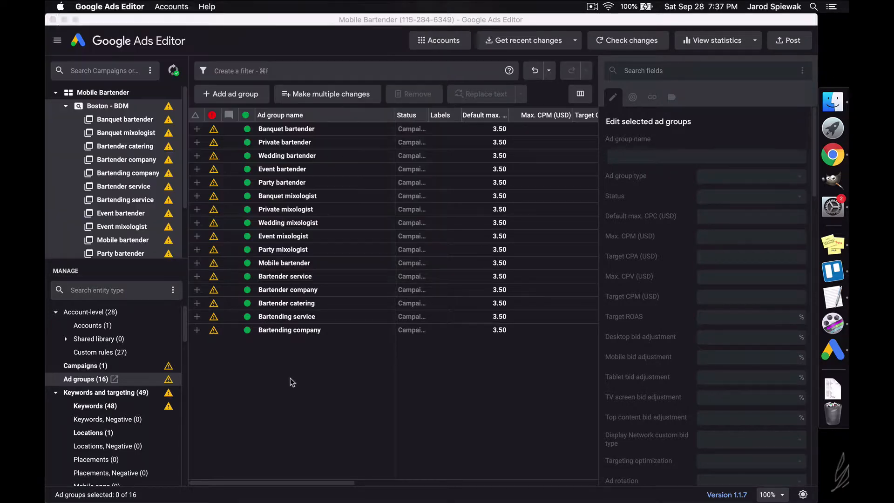
click(328, 332)
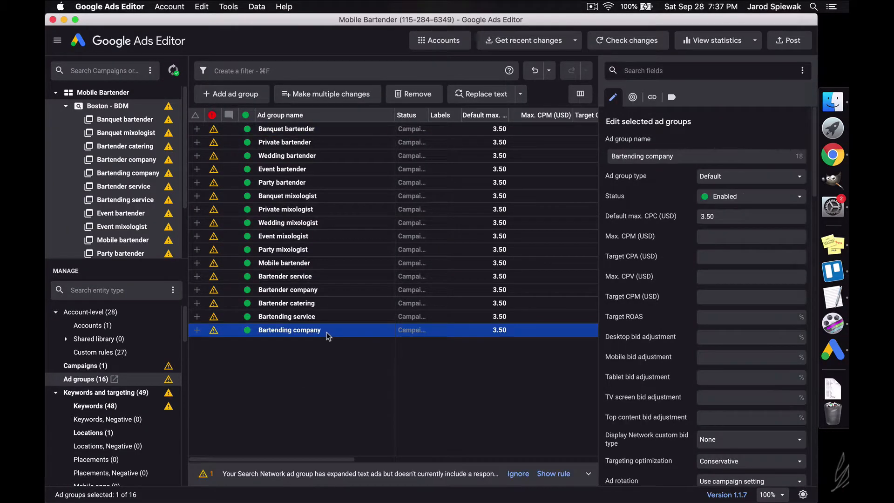
click(341, 318)
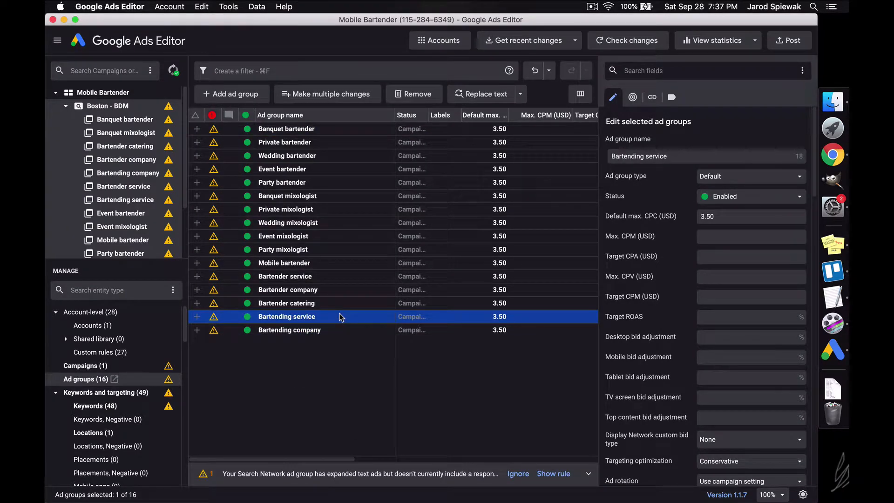
key(super+v)
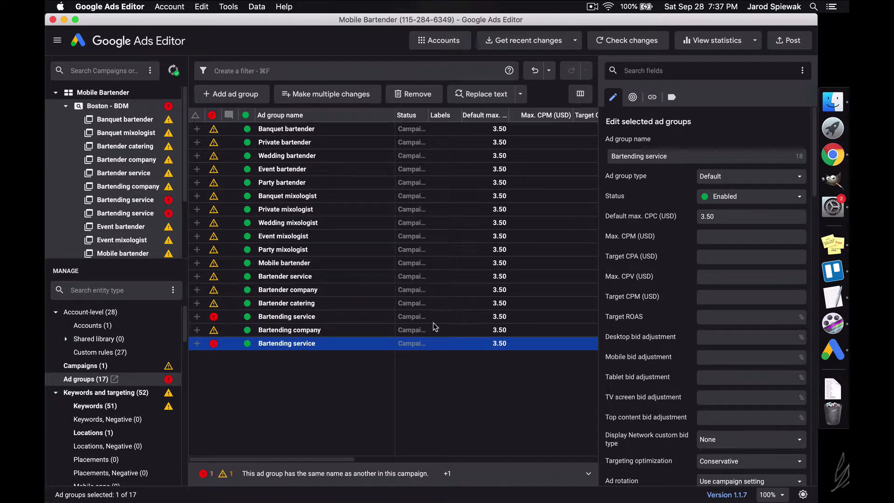
Step: Replace Service with Companies in the name of the duplicated ad group
click(472, 99)
double_click(436, 129)
text(S)
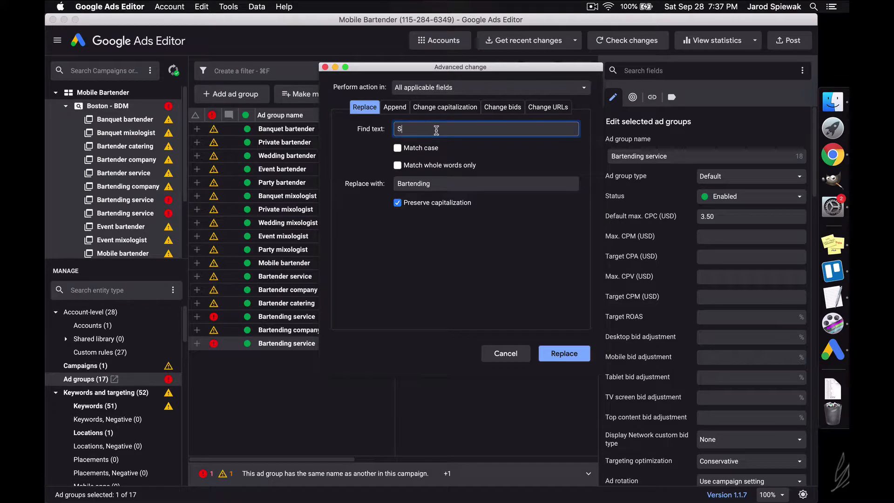
text(ervice)
key(Tab)
text(C)
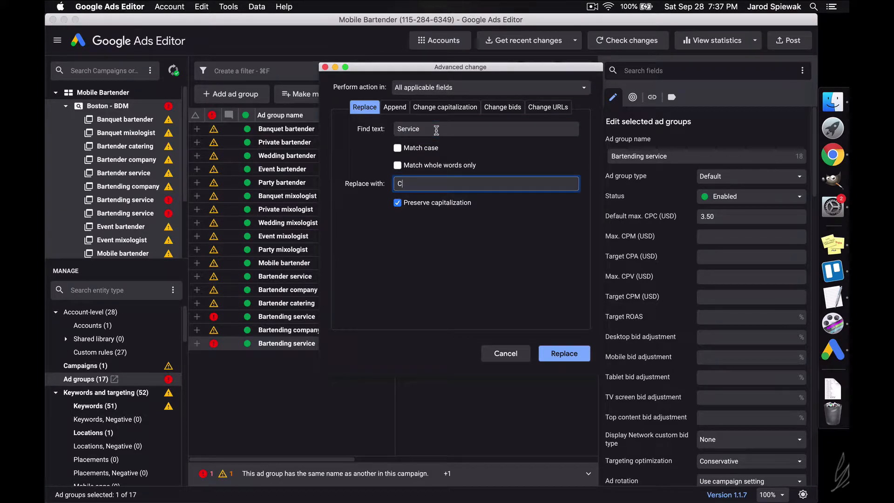
text(ompanies)
key(Return)
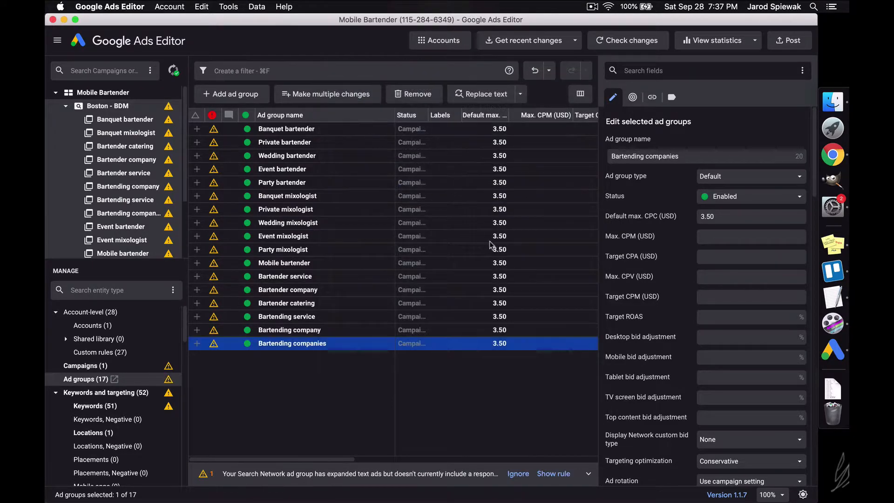
Step: Open the Bartending companies ad group and replace Service with Companies in all three of its keywords
double_click(355, 343)
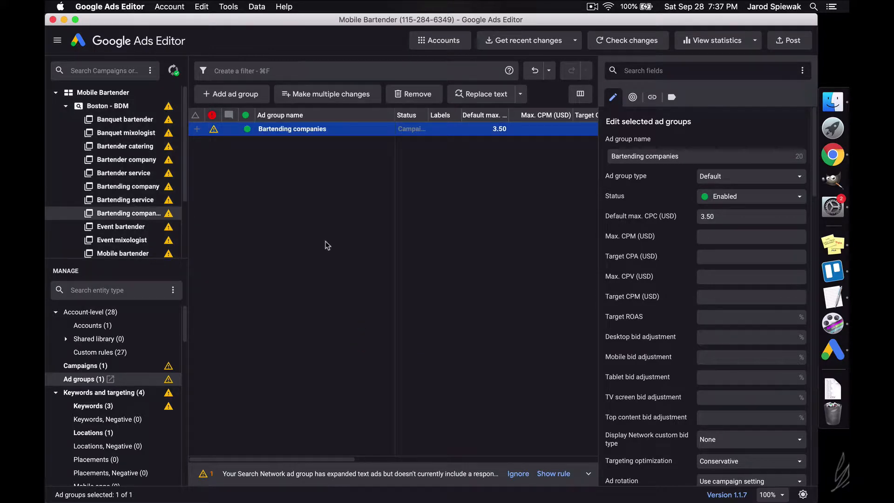
click(111, 406)
key(super+a)
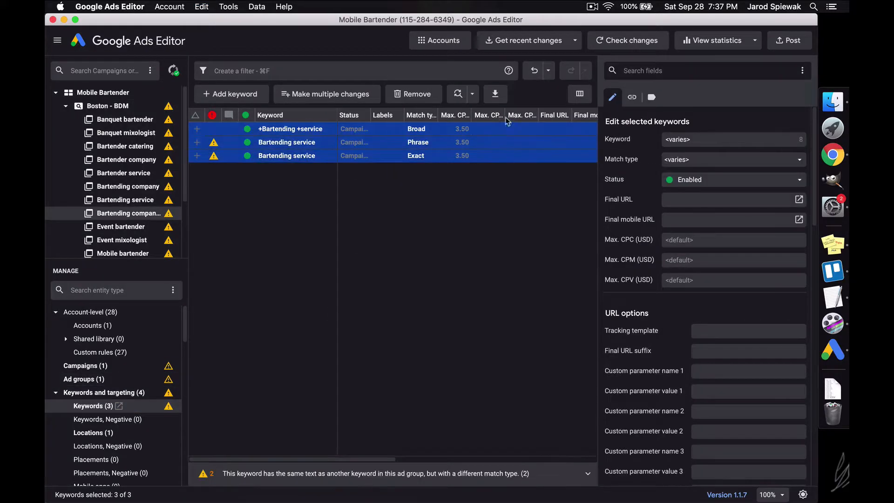
click(470, 96)
click(469, 95)
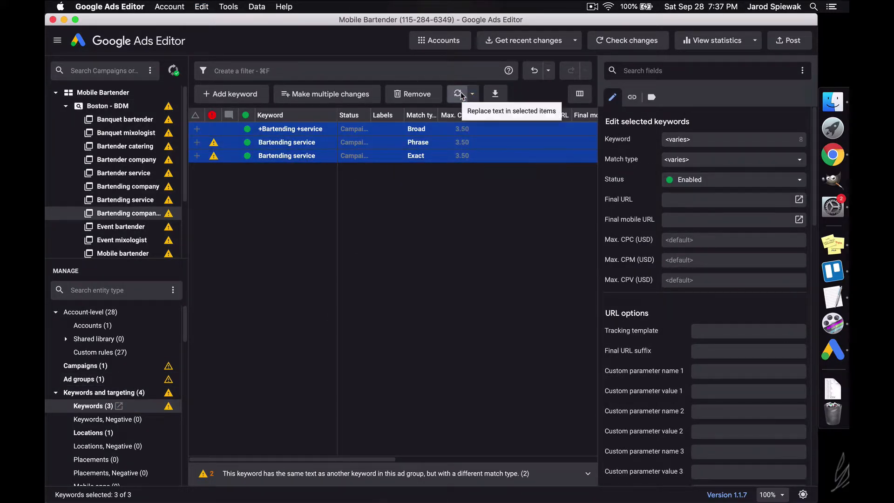
click(462, 95)
key(Return)
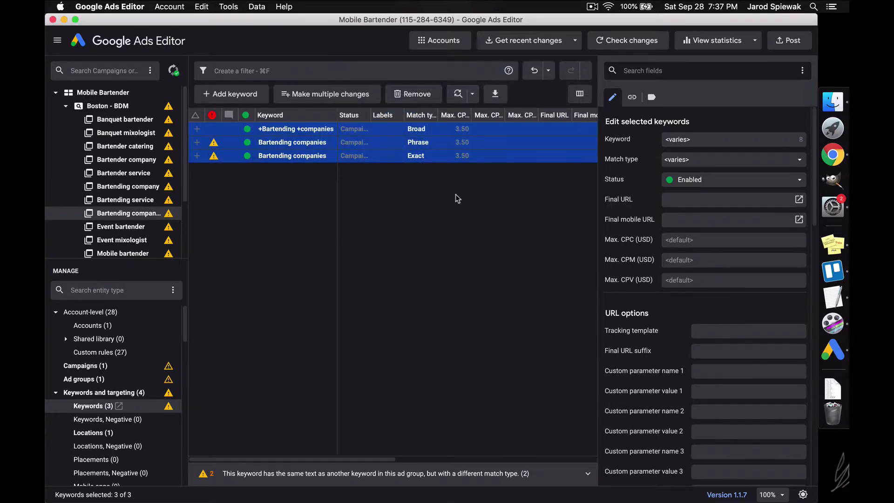
click(436, 233)
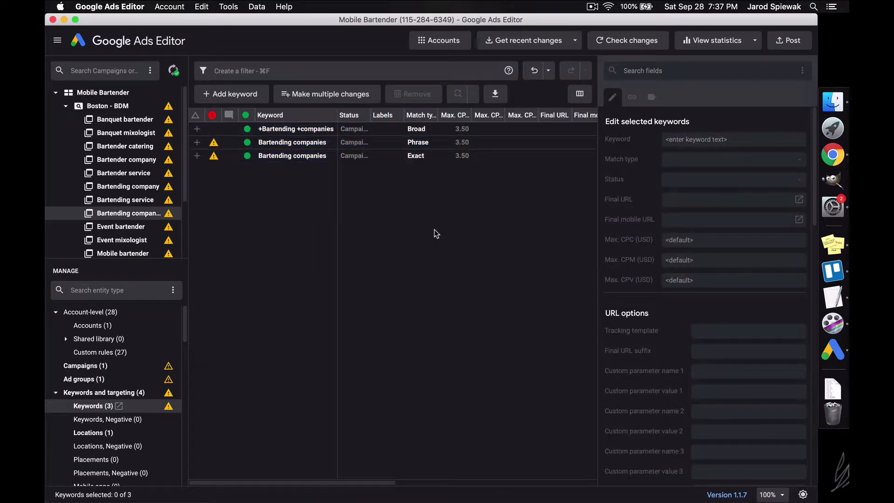
Step: Replace Service with Companies in both expanded text ads of the Bartending companies ad group, and select the first ad to check it
scroll(100, 402, down, 5)
scroll(101, 404, down, 10)
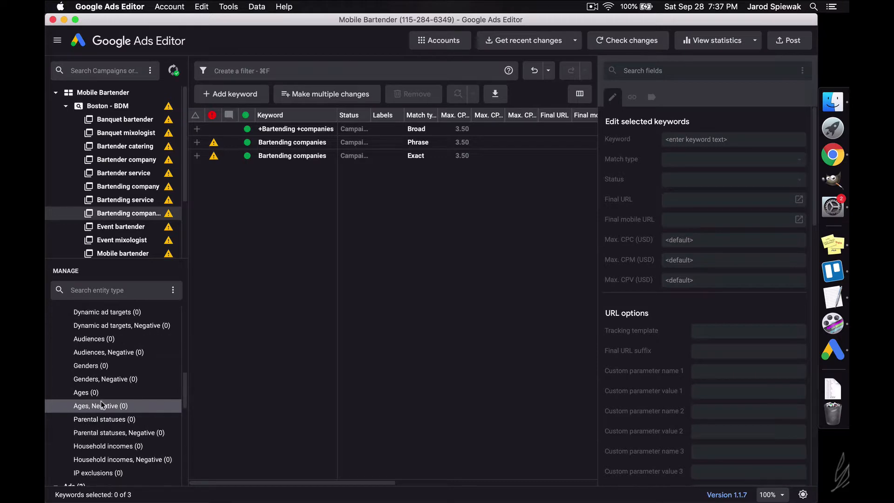
click(103, 393)
key(super+a)
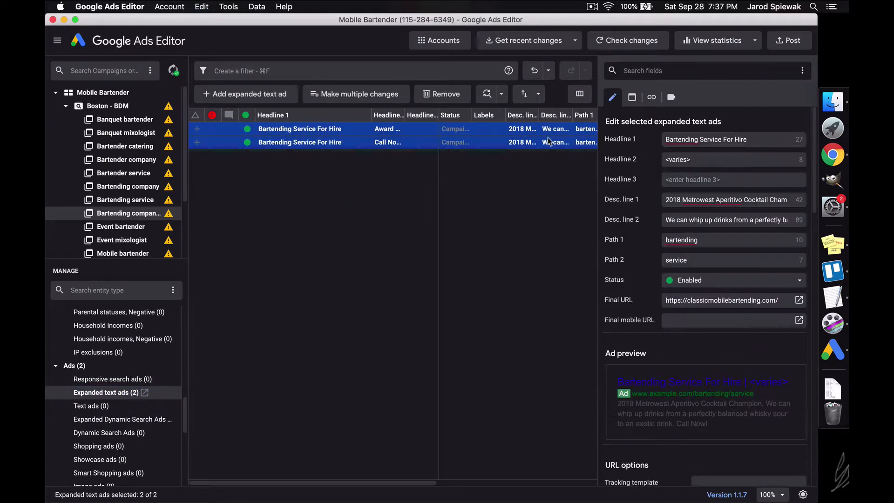
click(493, 92)
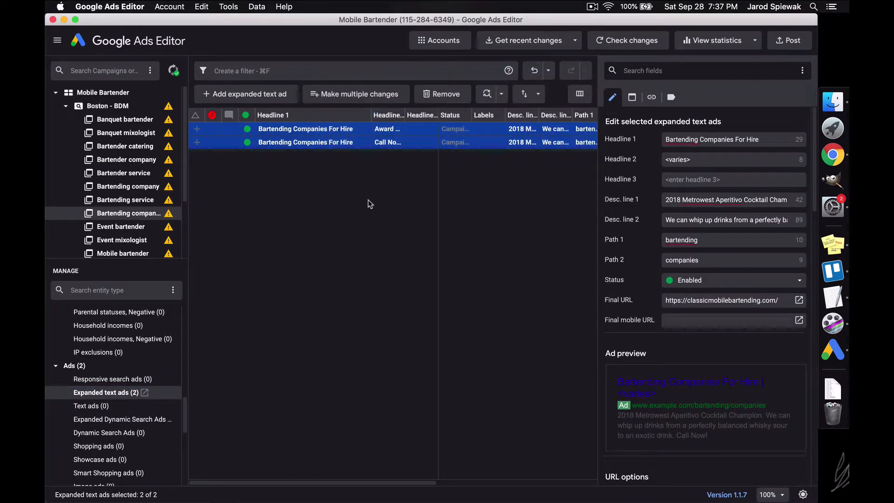
click(327, 130)
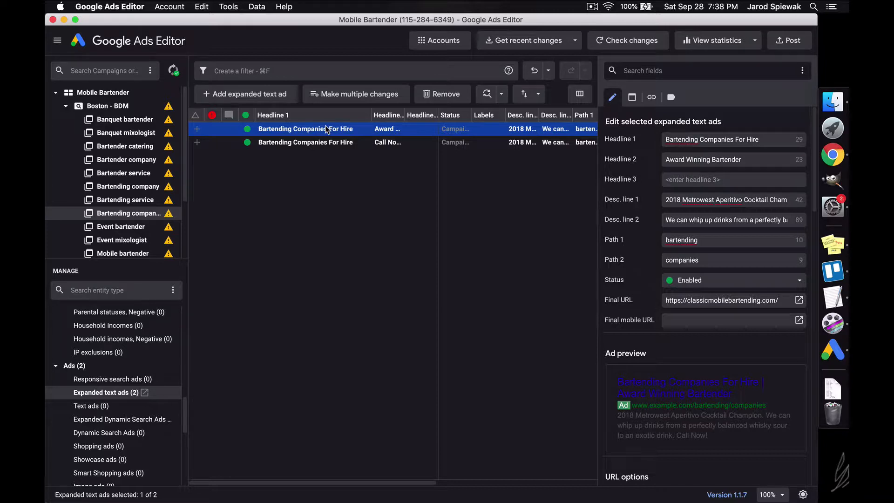
Step: Compare the two expanded text ads of the Bartending companies ad group
key(Down)
key(Up)
key(Down)
key(Up)
click(334, 215)
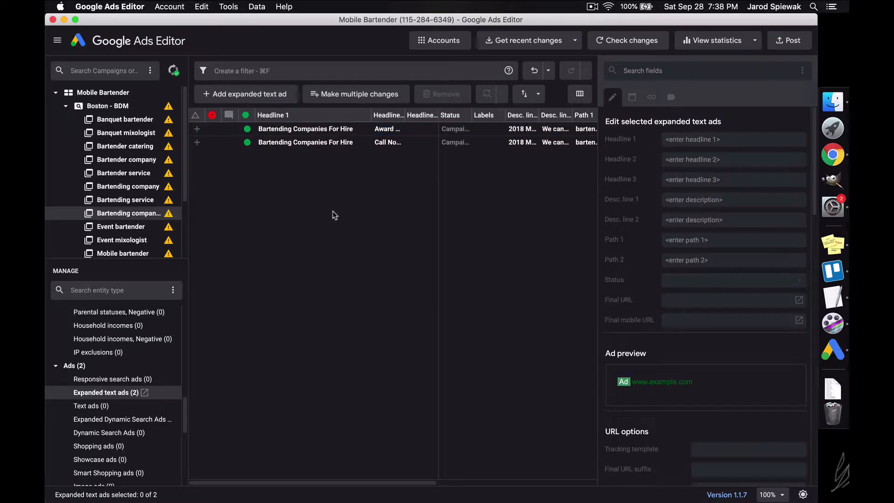
Step: Switch to the keywords note in TextEdit and delete its Bartending companies line
key(super+Tab)
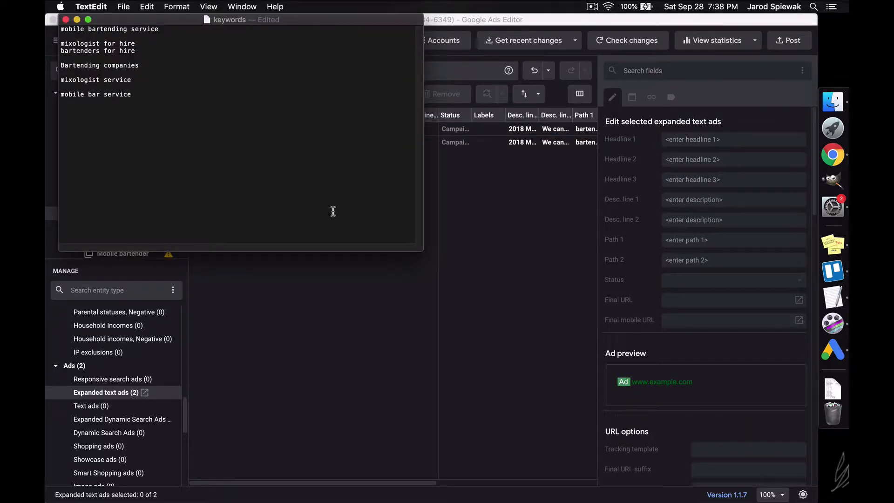
triple_click(124, 68)
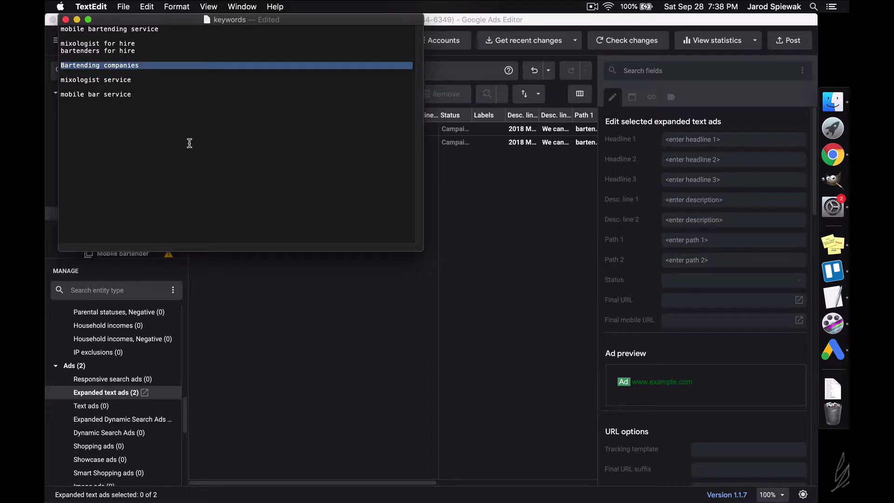
key(BackSpace)
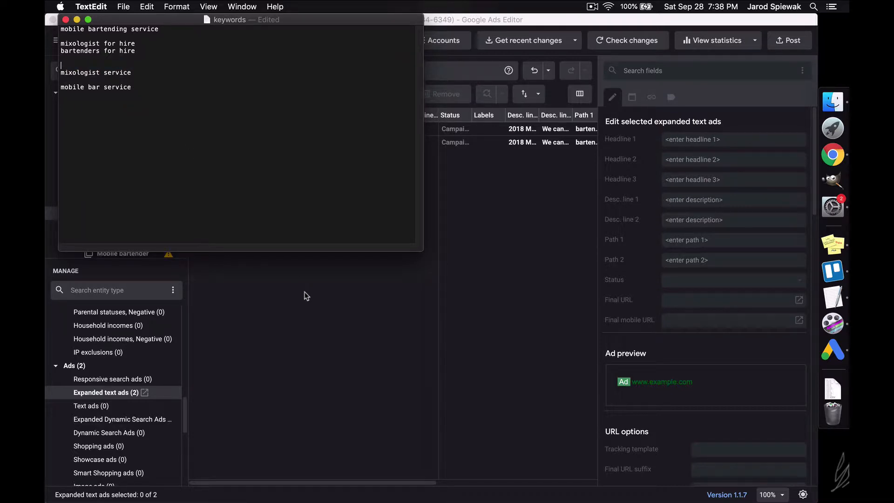
Step: Back in Google Ads Editor, list all ad groups of the Boston - BDM campaign and check the keywords note for the next term
click(303, 329)
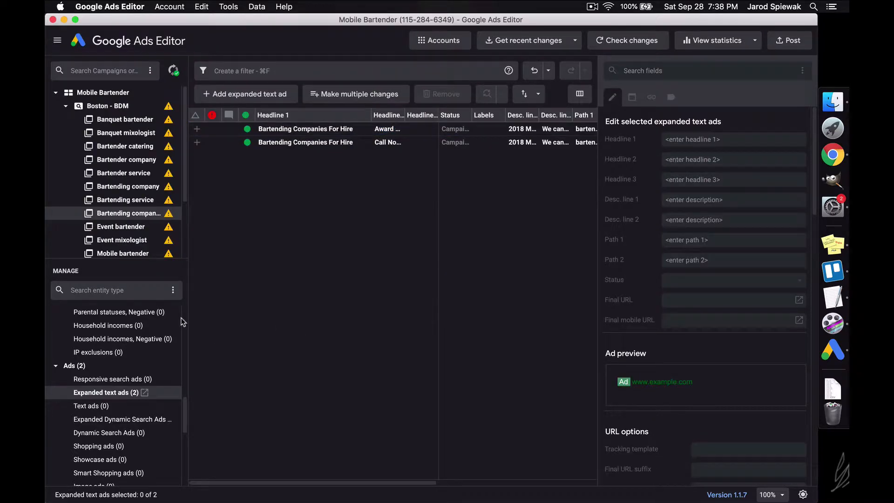
click(122, 109)
scroll(110, 367, up, 10)
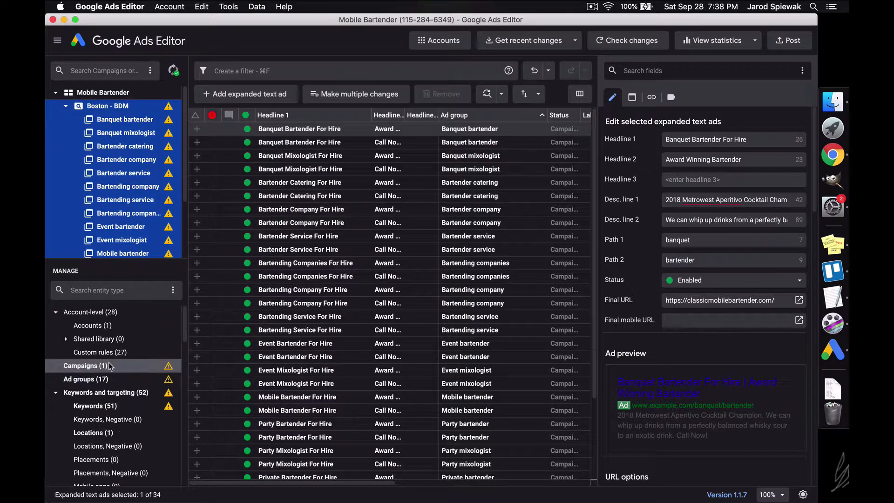
click(116, 379)
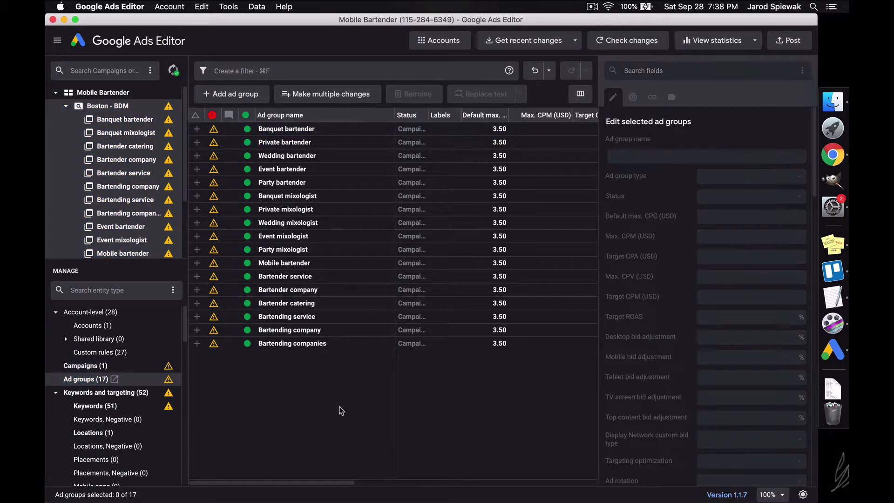
key(super+Tab)
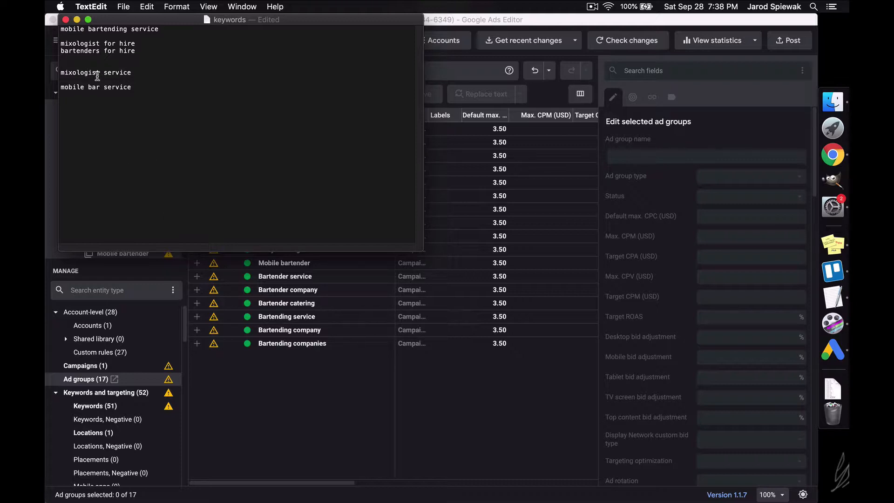
click(264, 368)
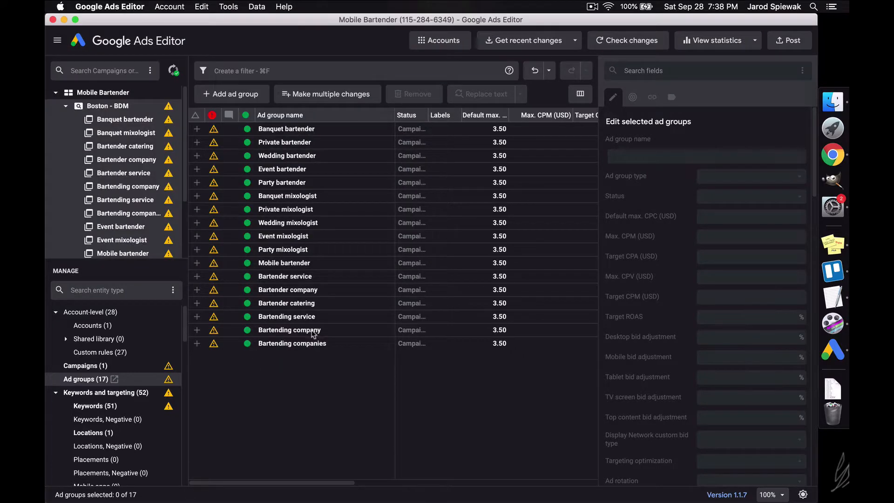
Step: Duplicate the Bartender service ad group and undo that duplication
click(333, 317)
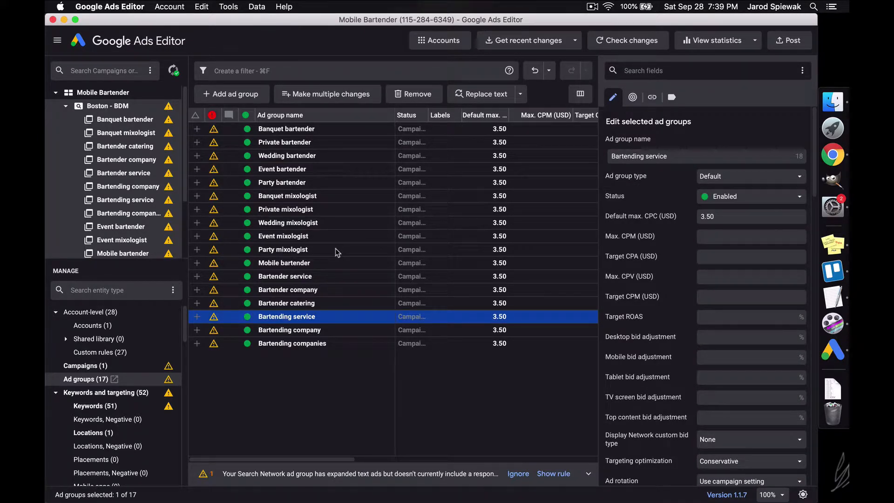
click(313, 282)
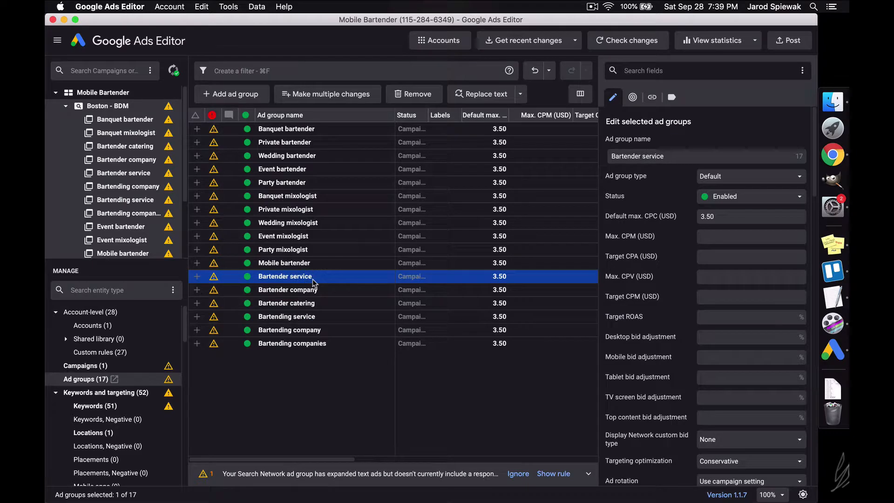
key(super+c)
key(super+v)
key(super+Tab)
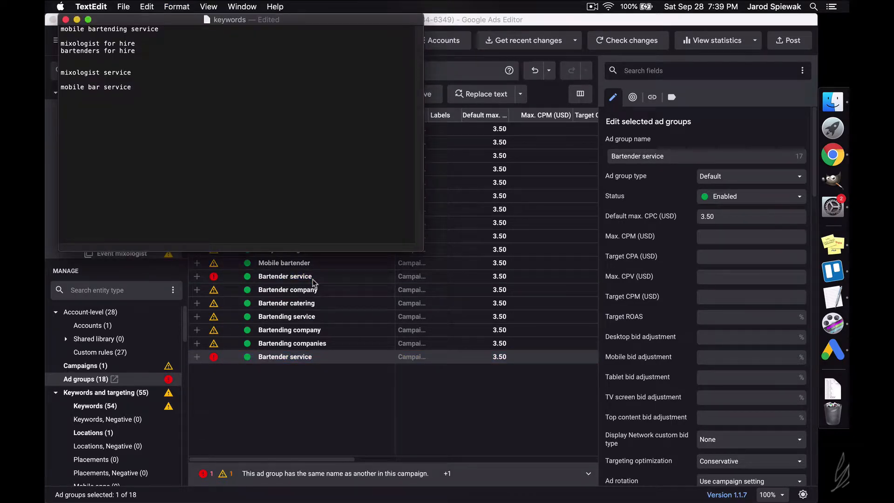
click(343, 381)
key(super+z)
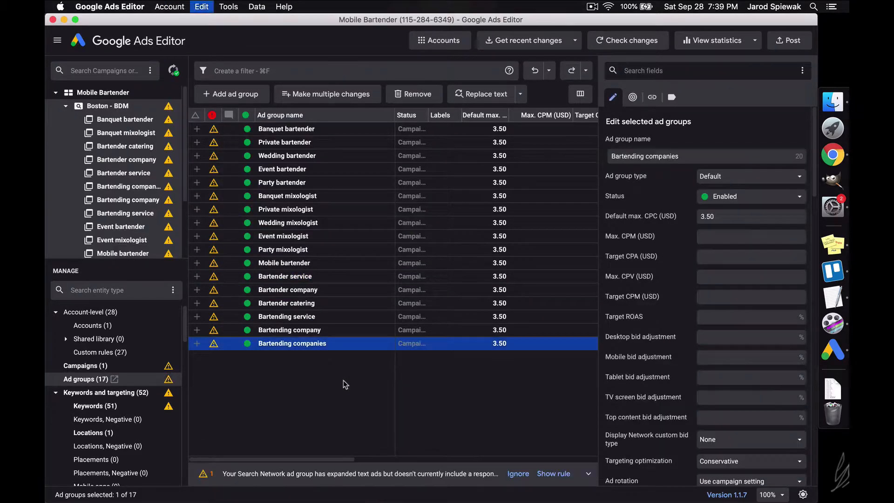
Step: Duplicate the Bartending service ad group and copy the word mixologist from the keywords note
click(330, 320)
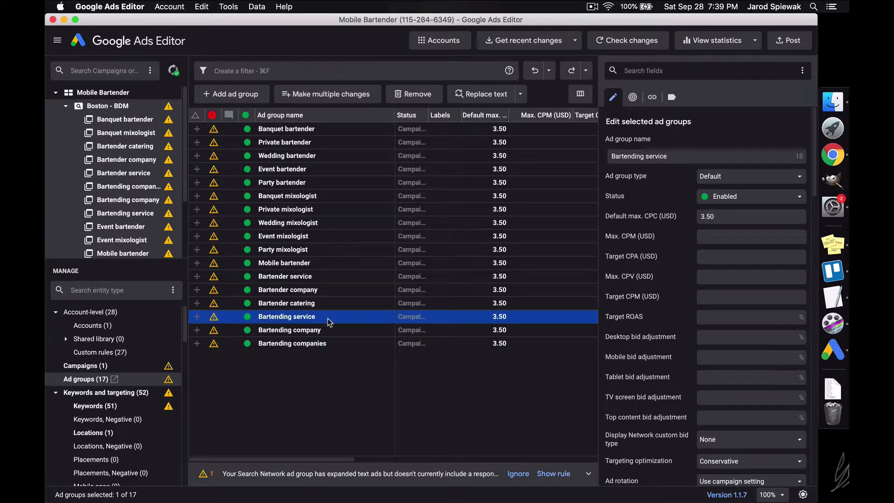
key(super+c)
key(super+v)
key(super+Tab)
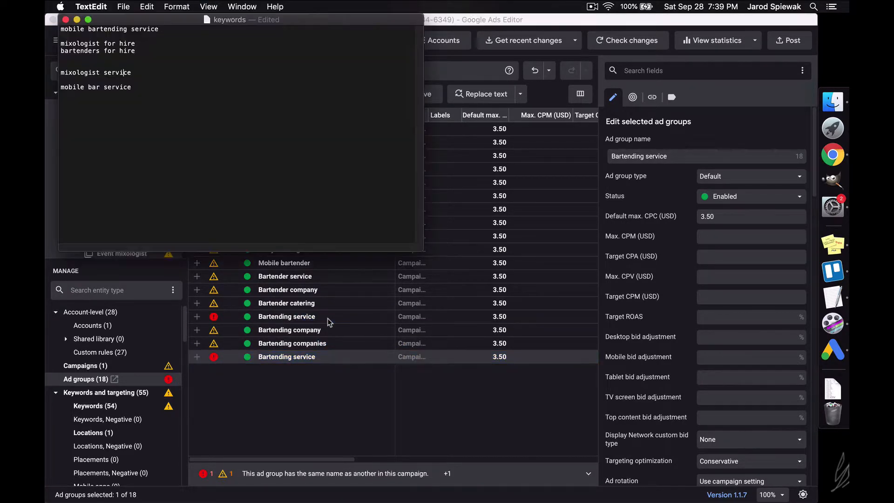
double_click(70, 72)
key(super+c)
click(280, 392)
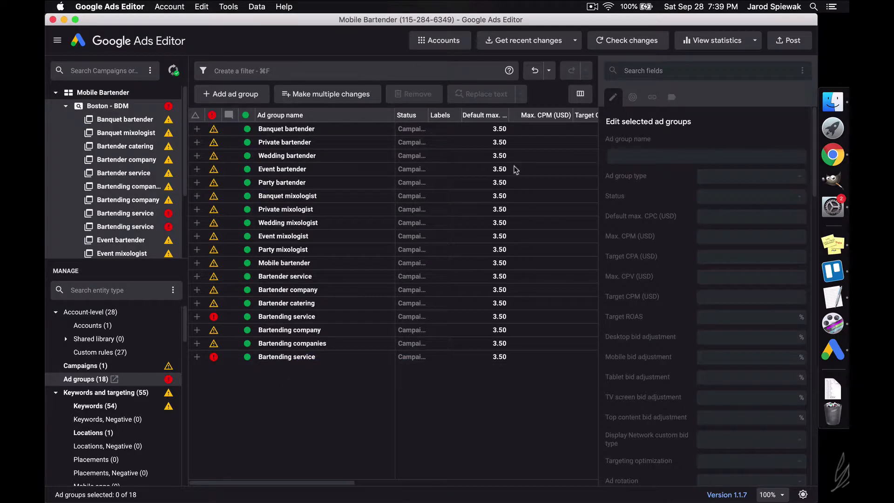
Step: Replace Bartending with Mixologist in the name of the duplicated Bartending service ad group
click(332, 358)
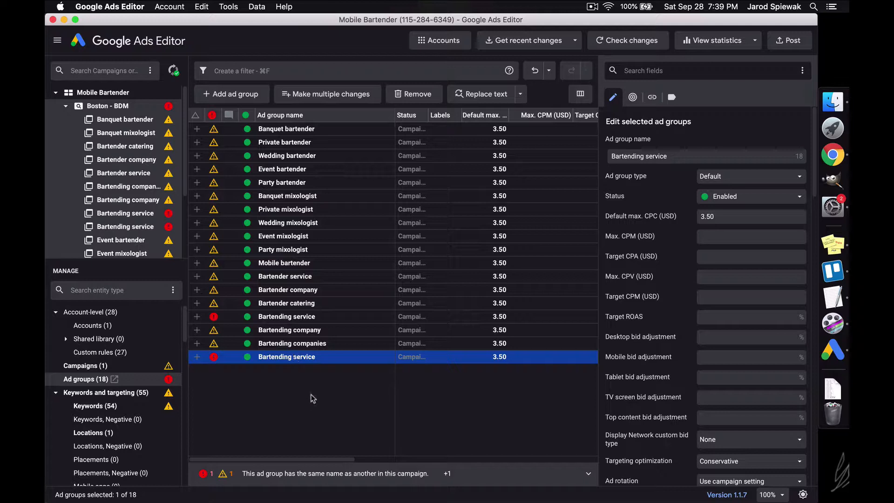
click(471, 94)
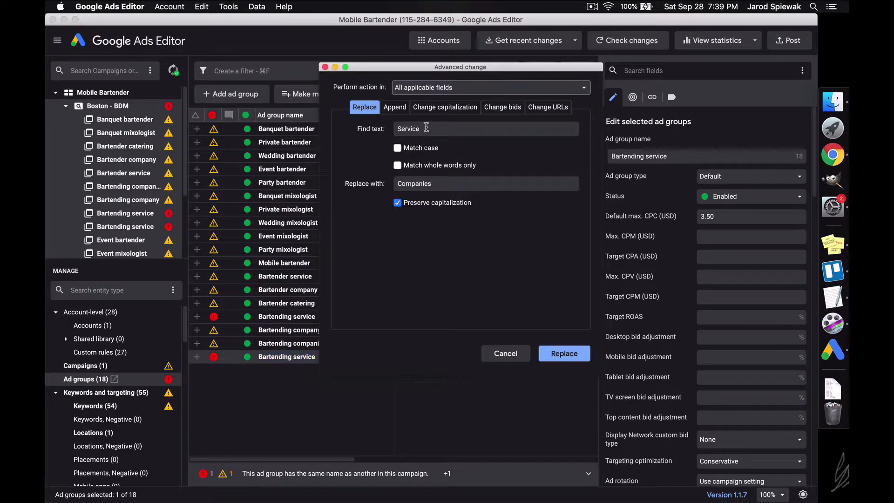
double_click(434, 182)
text(Mixologist)
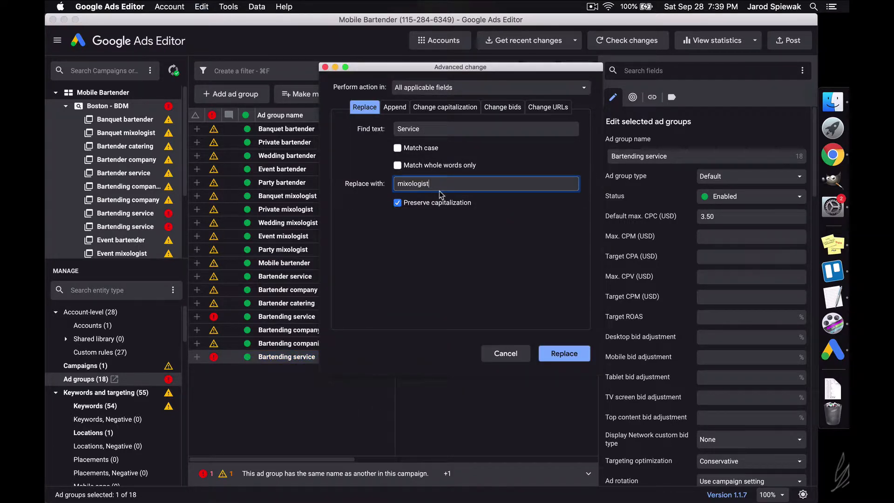
double_click(454, 124)
text(Bartending)
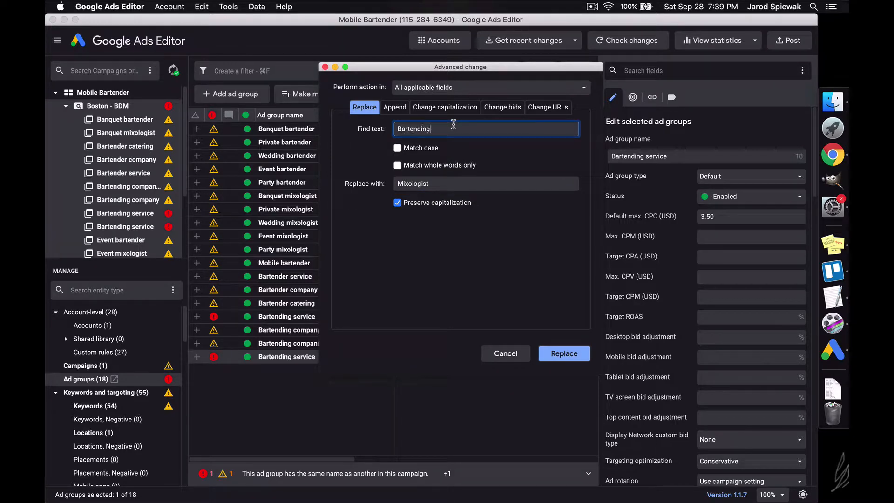
key(Return)
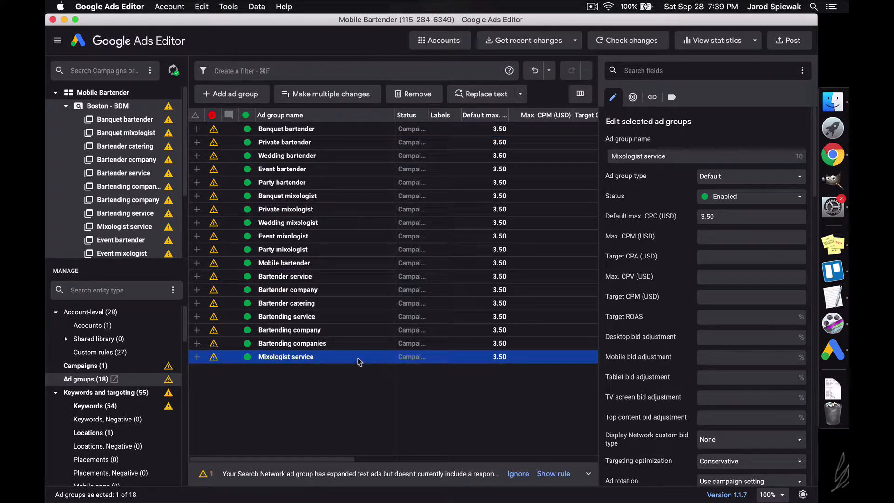
Step: Open the Mixologist service ad group and replace Bartending with Mixologist in all three of its keywords
double_click(355, 358)
click(93, 406)
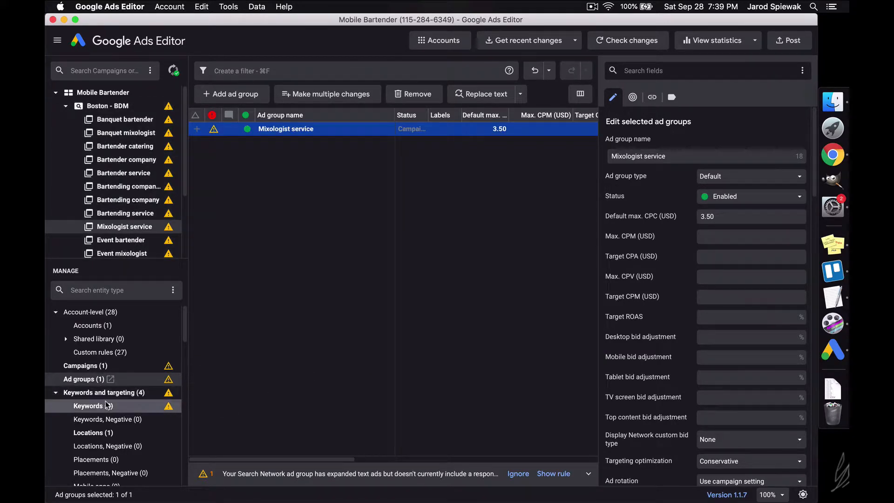
key(super+a)
click(459, 95)
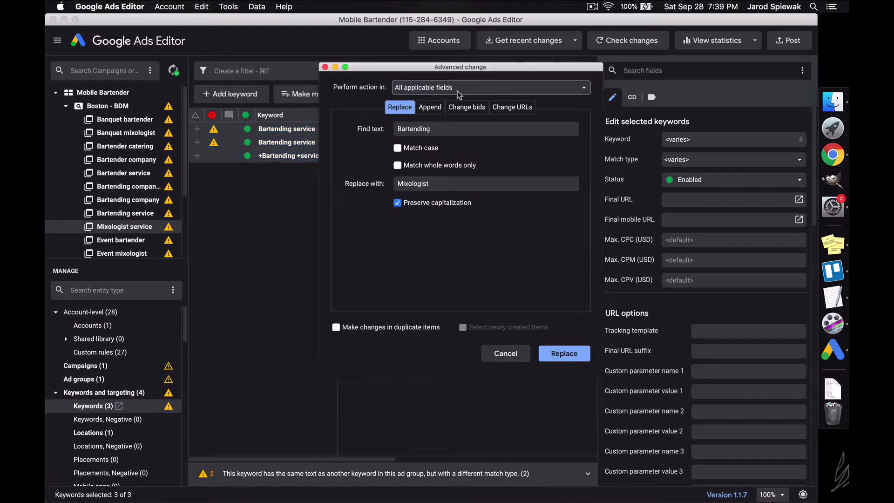
key(Return)
Step: Replace Bartending with Mixologist in both expanded text ads of the Mixologist service ad group
scroll(118, 408, down, 5)
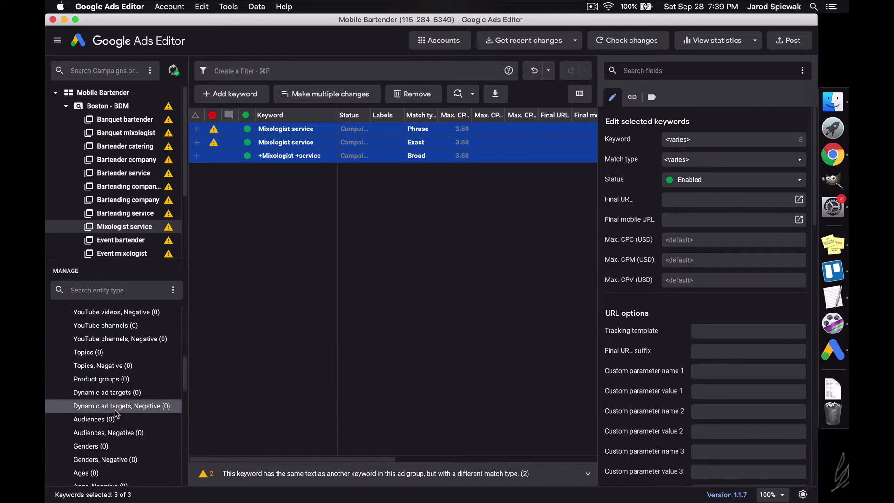
click(116, 431)
key(super+a)
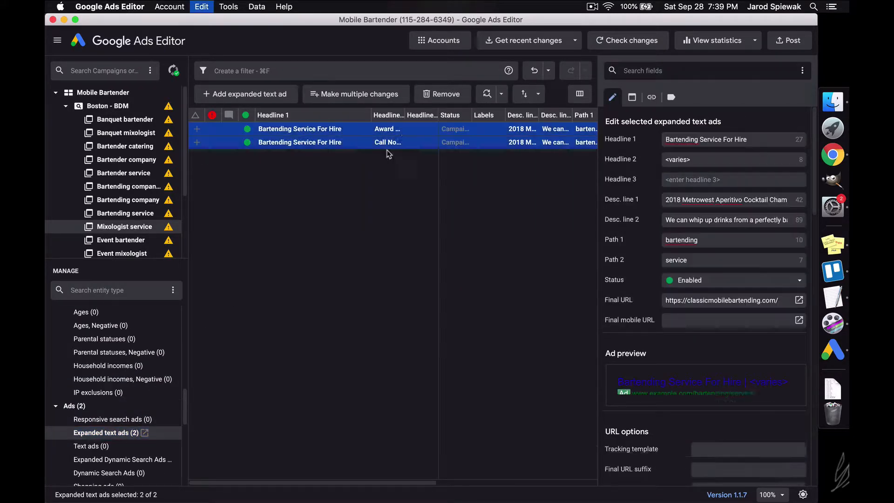
click(482, 97)
key(Return)
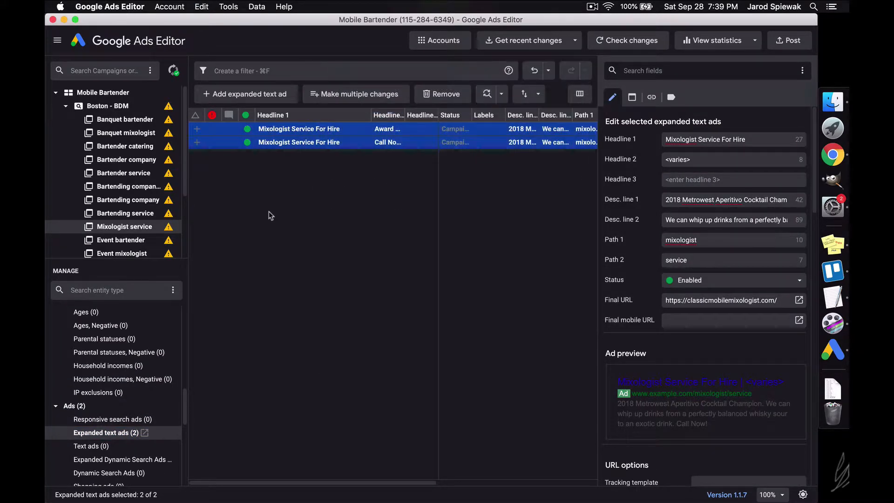
Step: Compare the fields of the two expanded text ads in the Mixologist service ad group
click(333, 130)
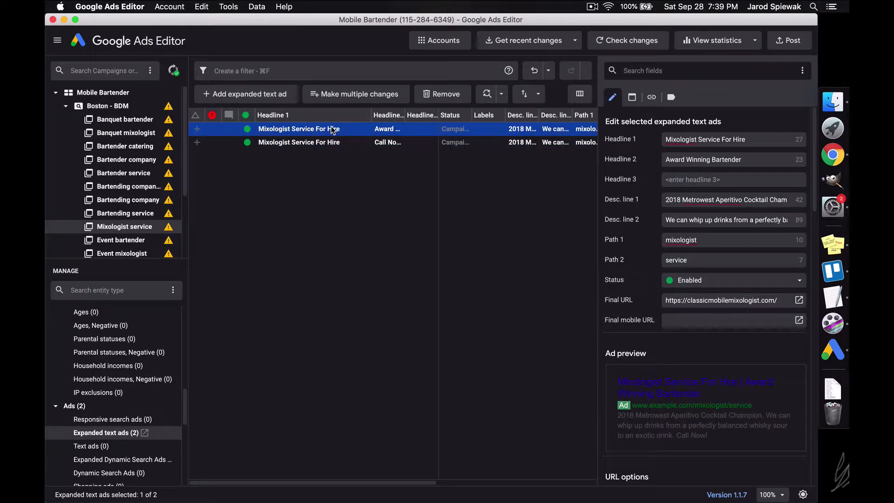
key(Down)
key(Up)
key(Down)
key(Up)
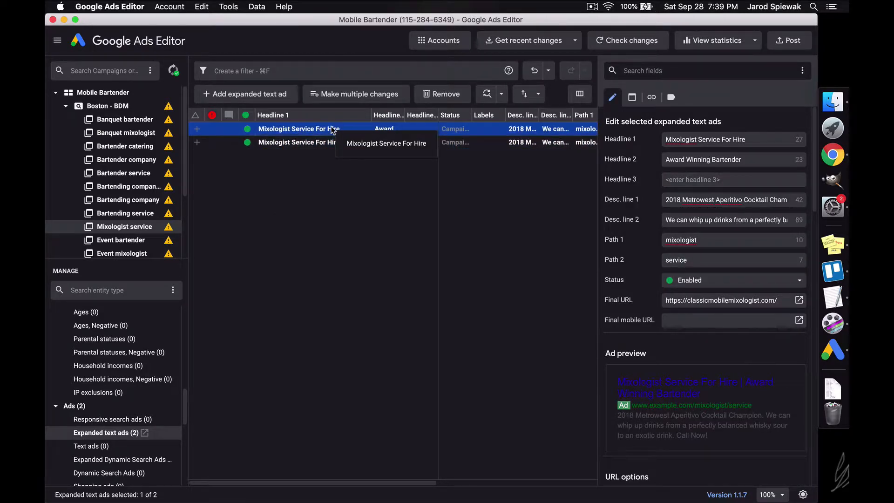
key(Down)
Step: Show all ad groups of the Boston - BDM campaign again
click(138, 105)
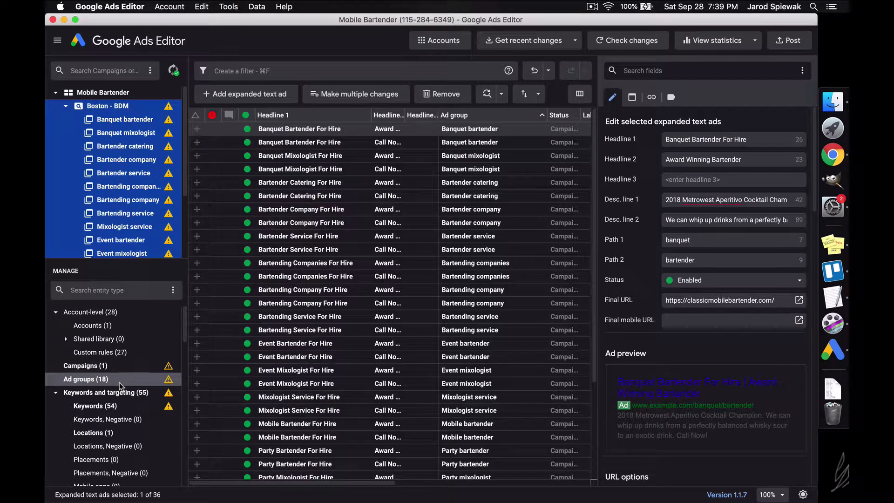
click(120, 382)
click(323, 432)
Step: In the keywords note, delete the mixologist service line and the extra blank lines around it
key(super+Tab)
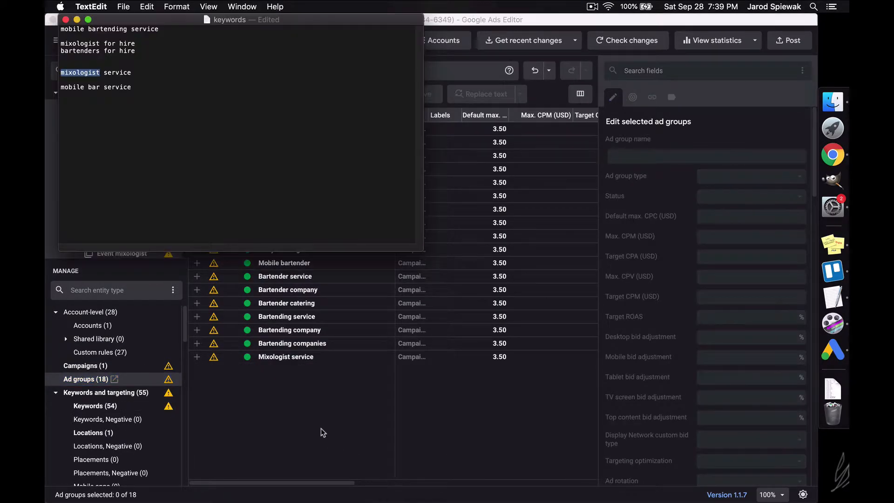
triple_click(139, 70)
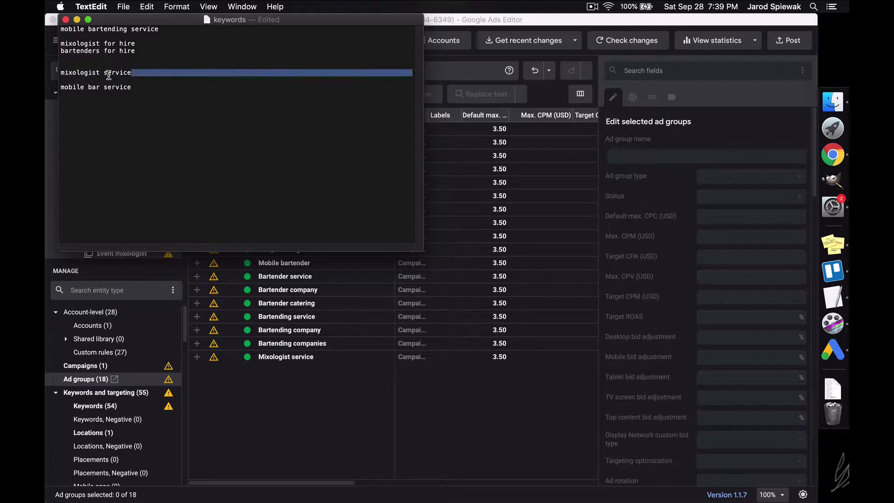
key(BackSpace)
key(BackSpace)
key(BackSpace)
key(BackSpace)
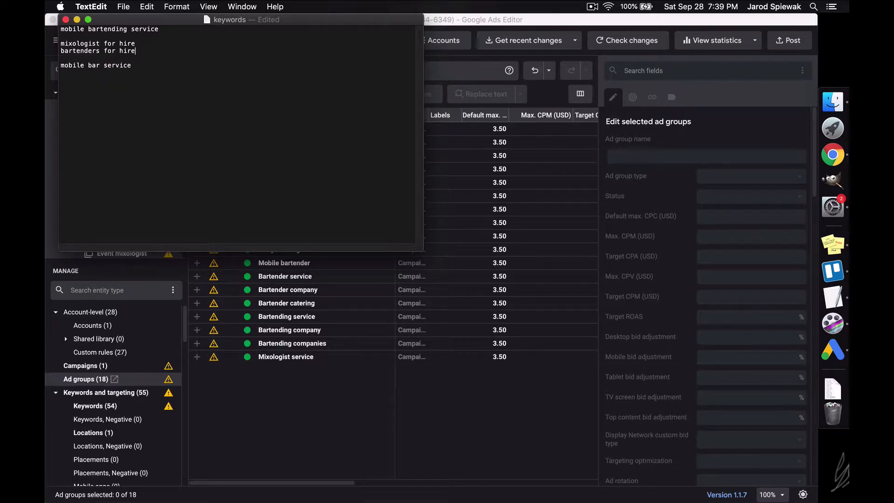
Step: Duplicate the Mobile bartender ad group in Google Ads Editor and return to the keywords note for the next term
click(335, 392)
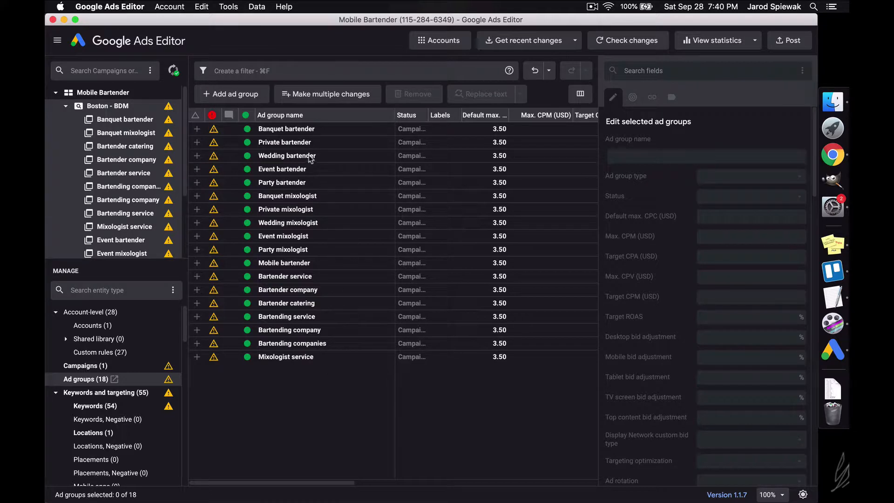
click(312, 267)
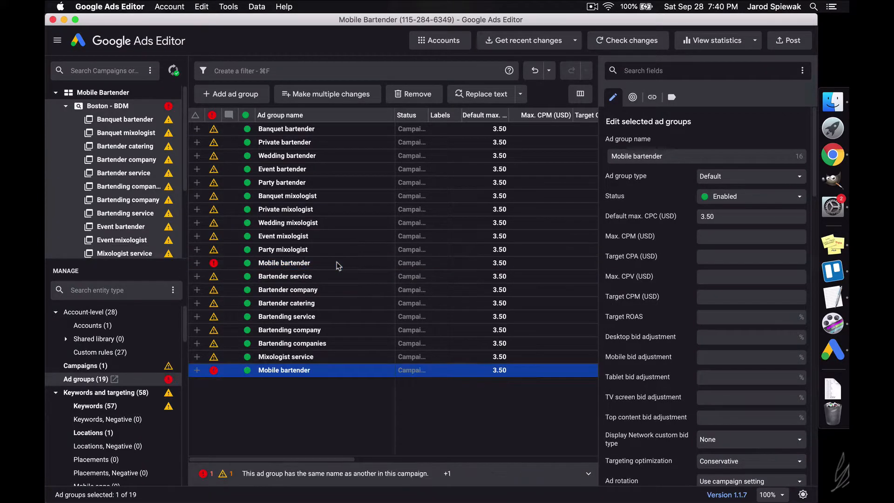
key(super+v)
key(super+Tab)
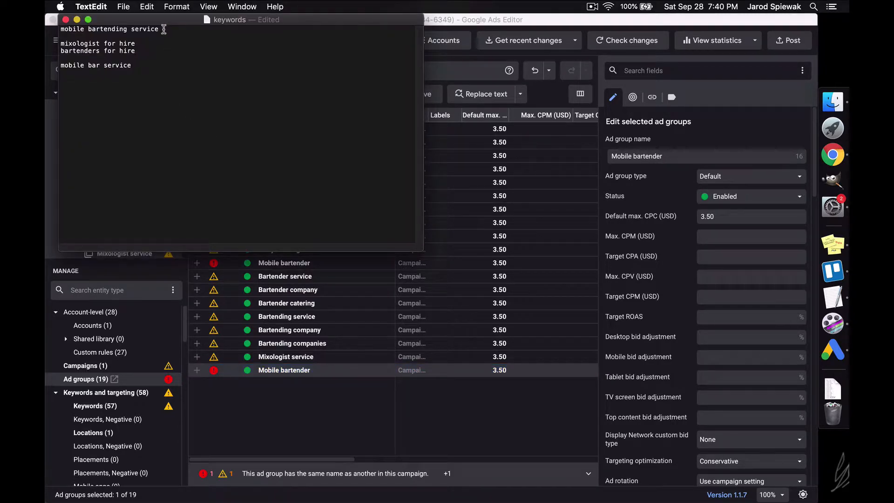
Step: Rename the duplicated Mobile bartender ad group as "Mobile Bartending Service", reusing the wording from the keywords note
drag(164, 29, 87, 29)
key(super+c)
key(super+Tab)
double_click(659, 157)
key(super+v)
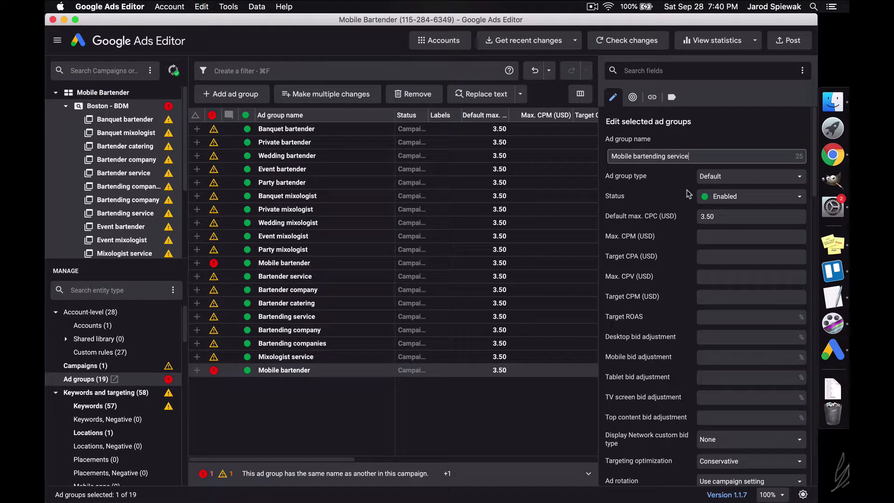
key(Left)
key(BackSpace)
text(S)
click(639, 155)
key(BackSpace)
text(B)
key(Return)
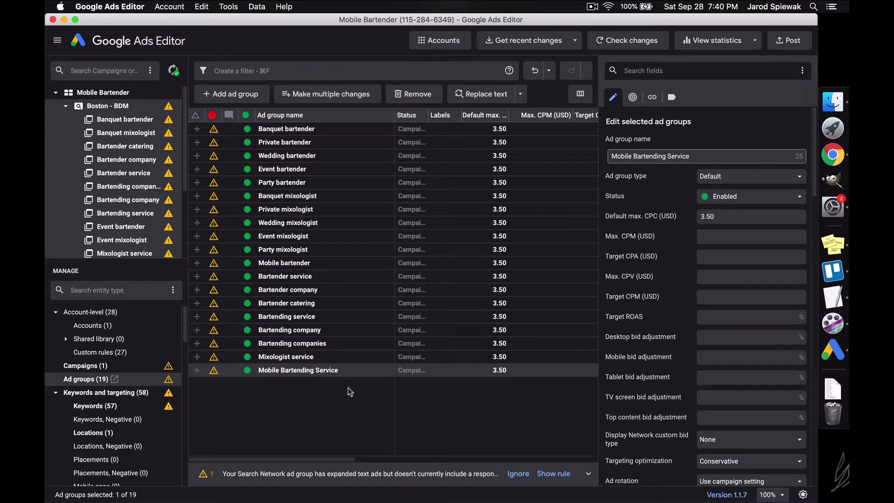
Step: Replace "Bartender" with "Bartending" in all three keywords of the Mobile Bartending Service ad group
double_click(344, 371)
click(81, 404)
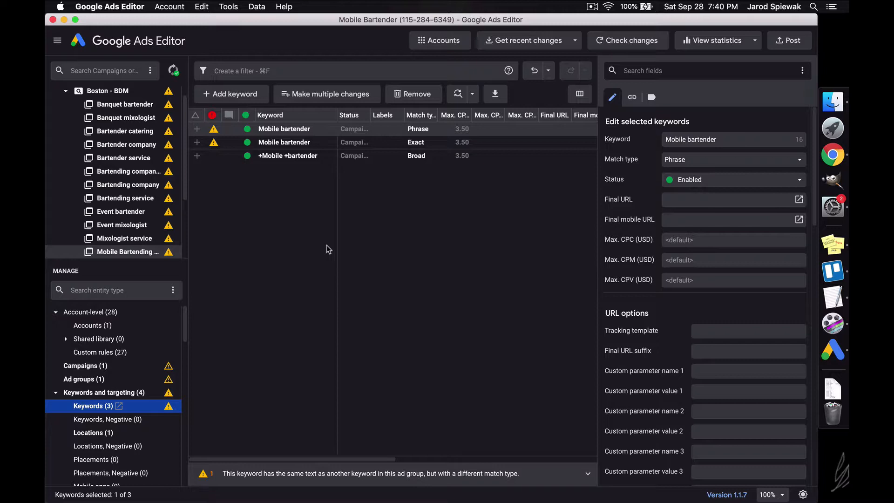
click(287, 234)
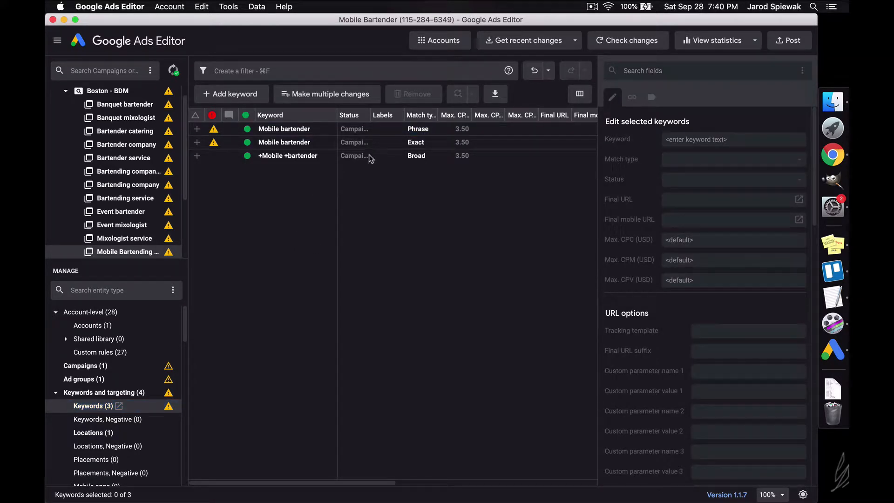
key(super+a)
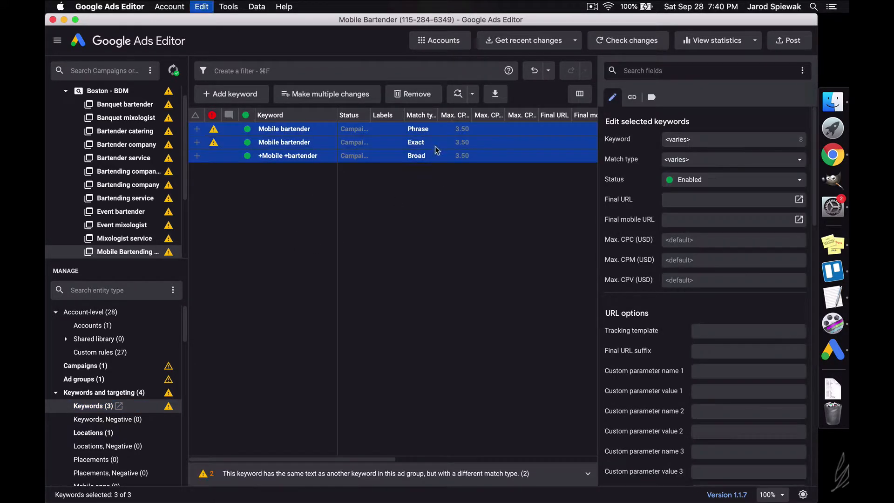
click(456, 100)
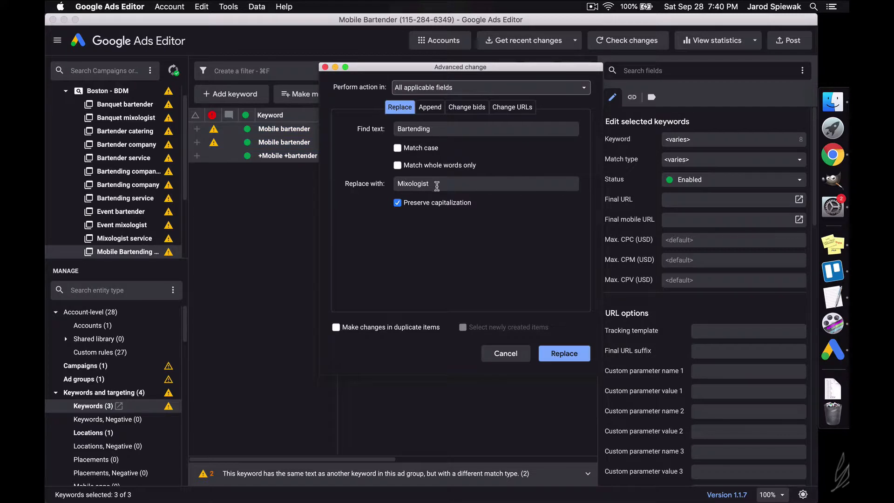
double_click(437, 133)
key(super+c)
double_click(436, 186)
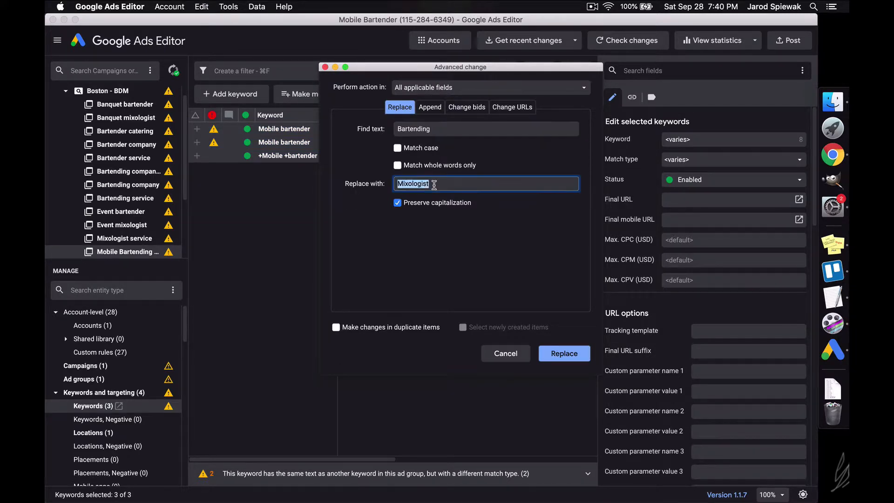
key(super+v)
double_click(440, 128)
text(Bartender)
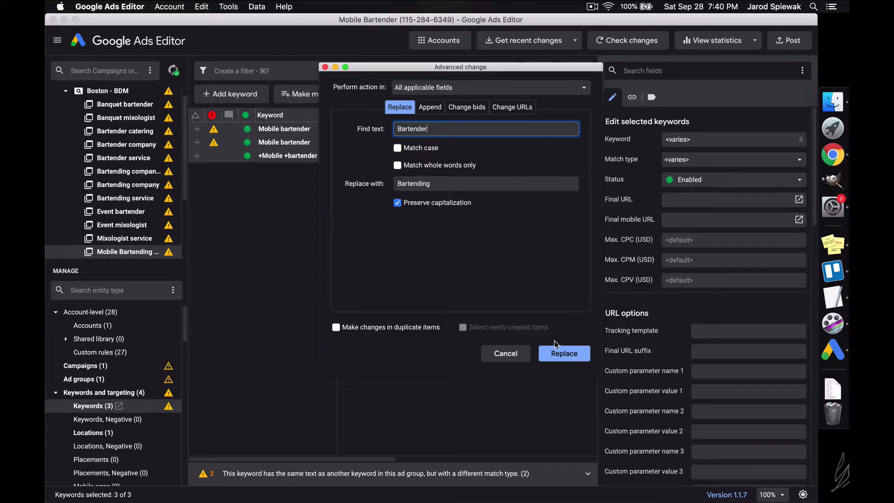
click(567, 354)
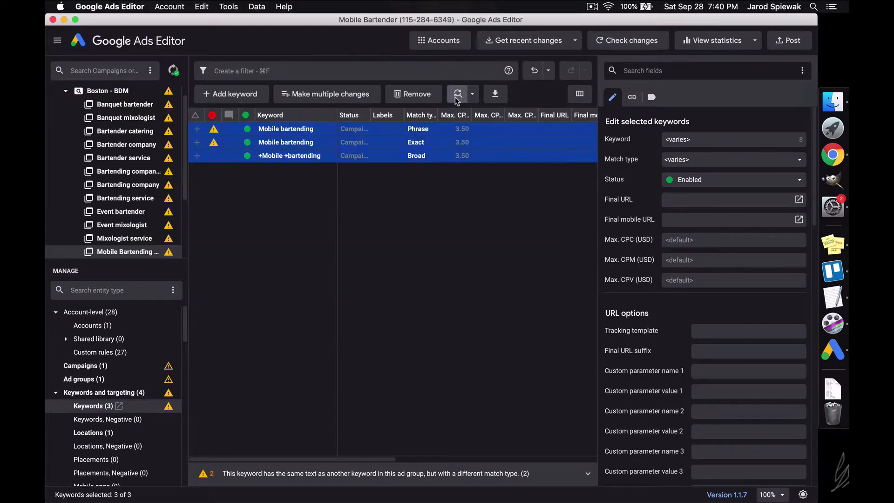
Step: Append "service" after the existing text of all three selected keywords
click(457, 95)
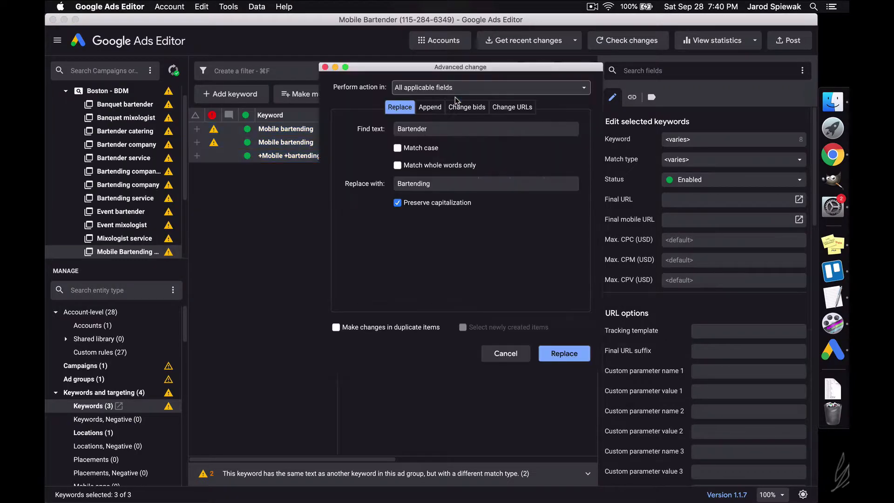
click(430, 107)
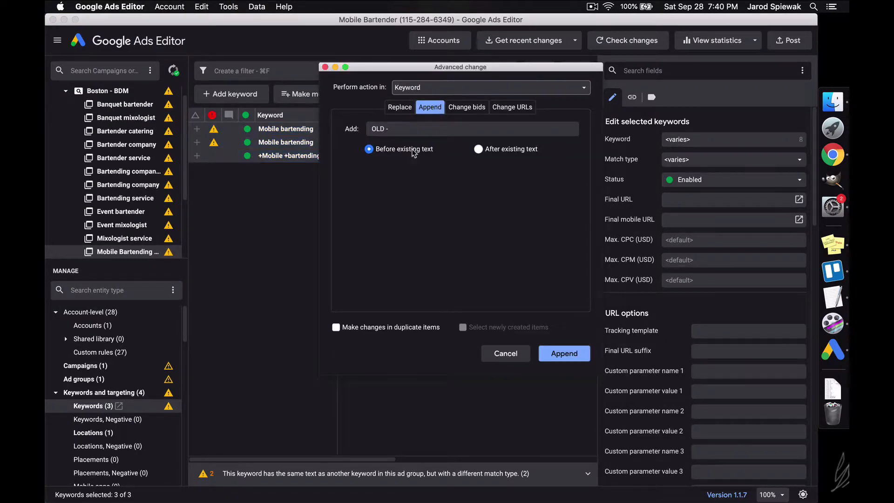
click(489, 150)
double_click(436, 135)
triple_click(436, 134)
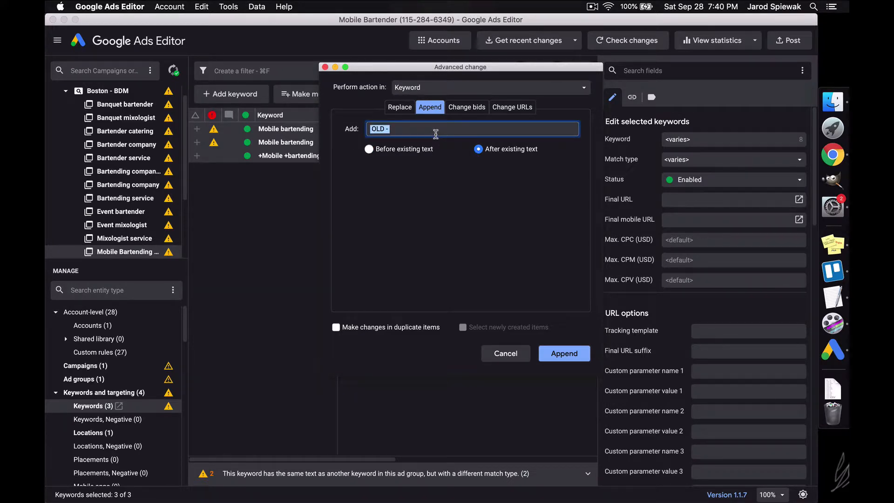
text(service)
key(Return)
Step: Check the full text and match type of the phrase, exact and broad keywords in this ad group
click(353, 131)
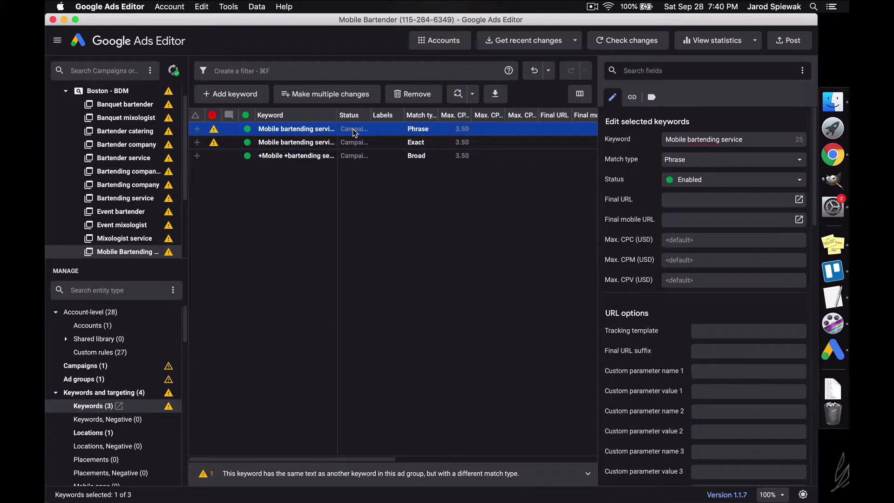
key(Down)
key(Down)
key(Up)
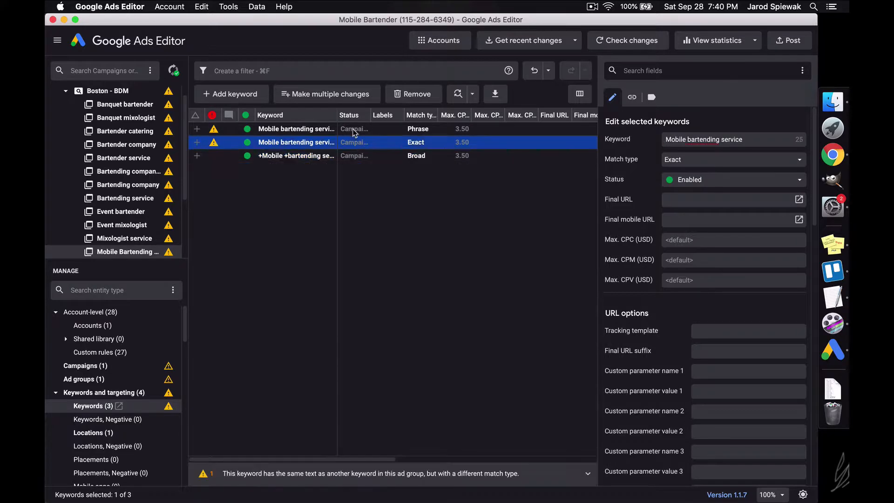
right_click(706, 139)
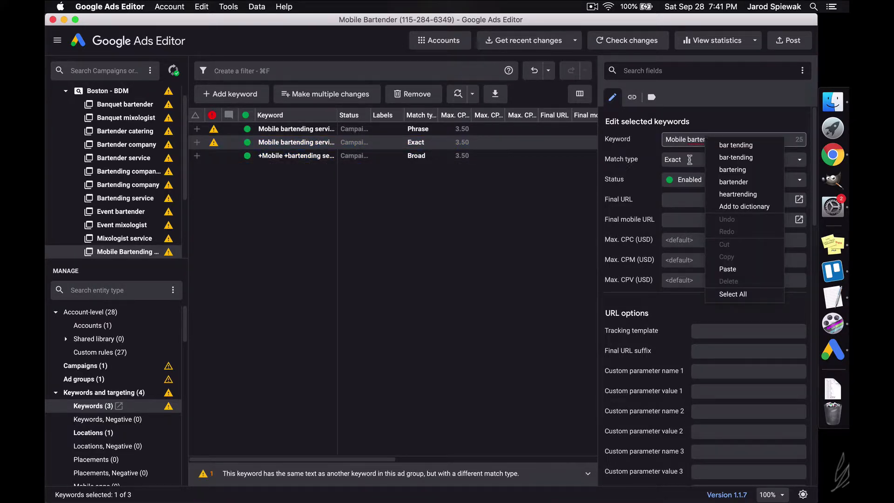
click(586, 200)
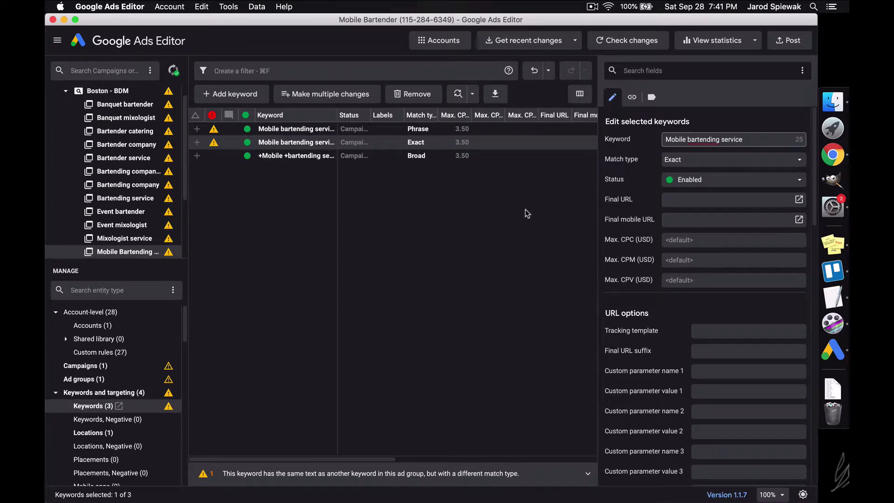
click(379, 211)
click(361, 160)
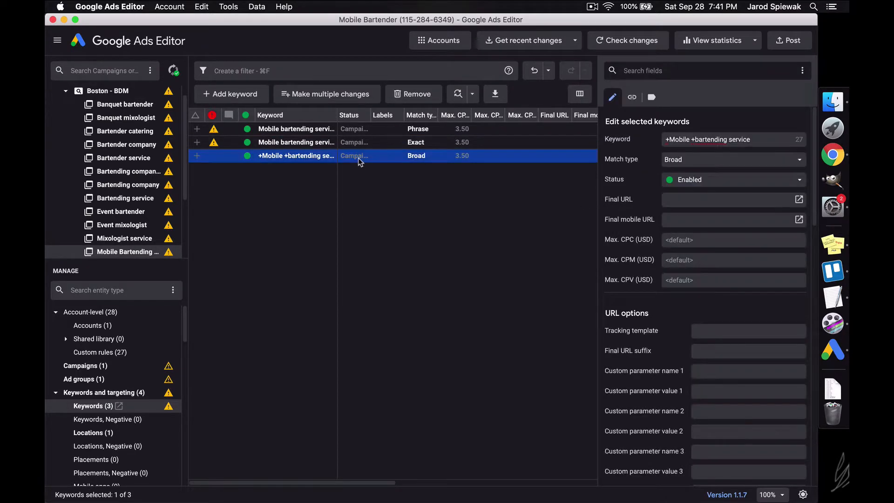
click(371, 142)
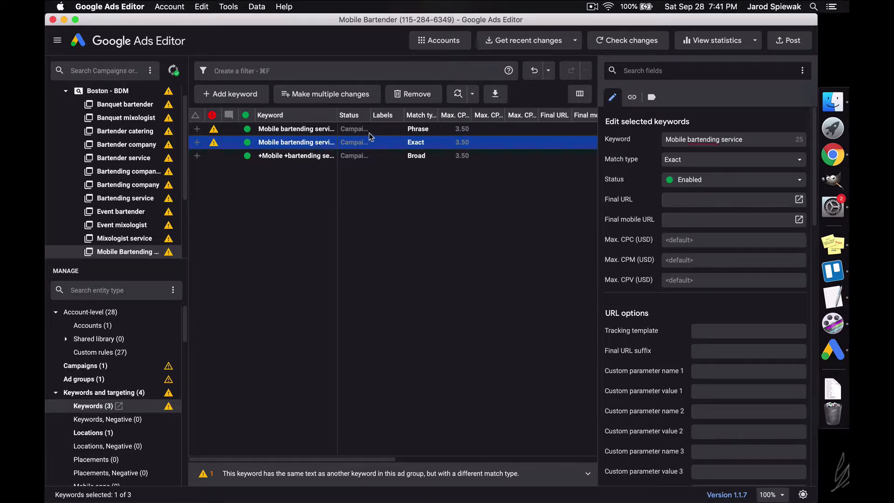
click(369, 133)
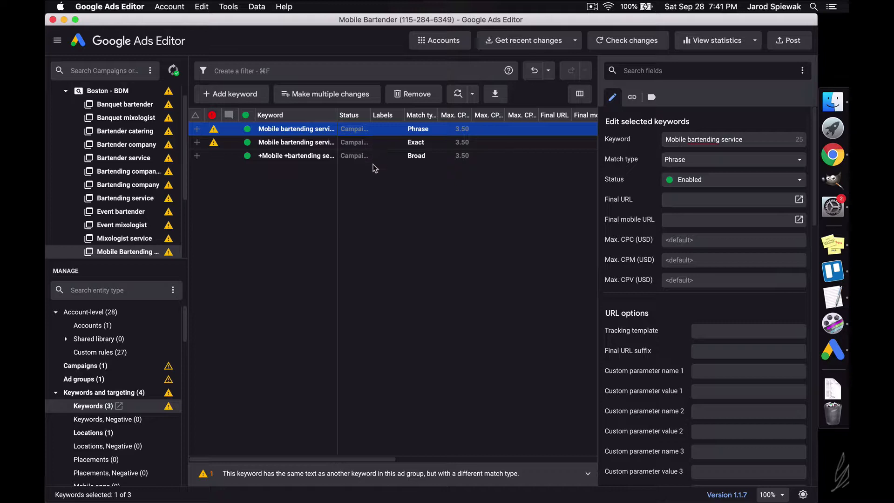
Step: Add the missing plus sign before "service" in the broad match keyword, making it "+Mobile +bartending +service"
click(393, 159)
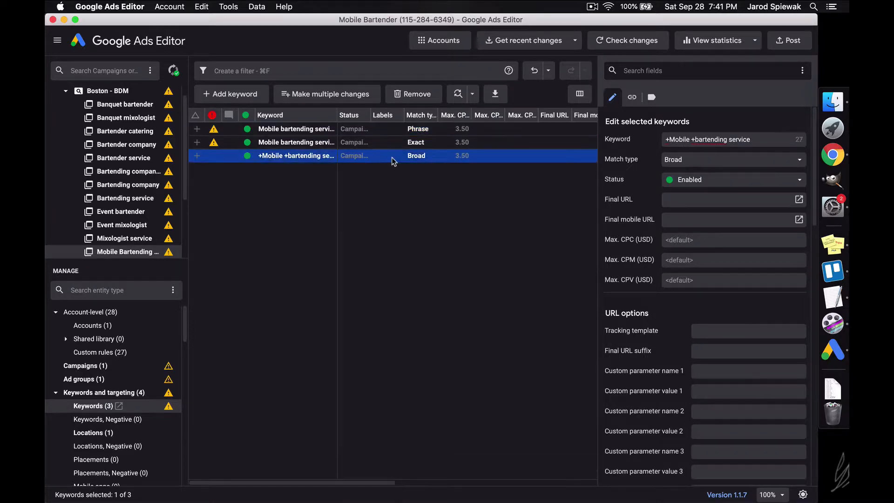
click(729, 140)
text(+)
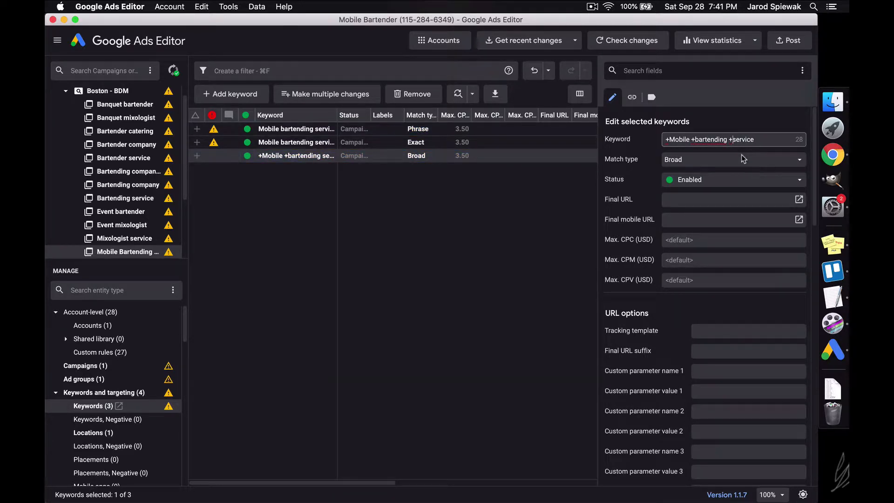
click(509, 261)
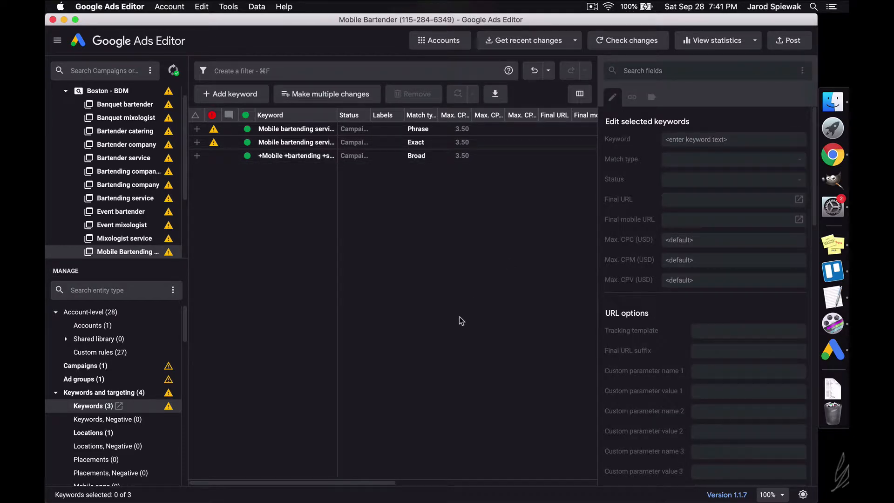
Step: In both expanded text ads of the Mobile Bartending Service ad group, change "Bartender" to "Bartending Service" in Headline 1
scroll(61, 400, down, 15)
click(133, 418)
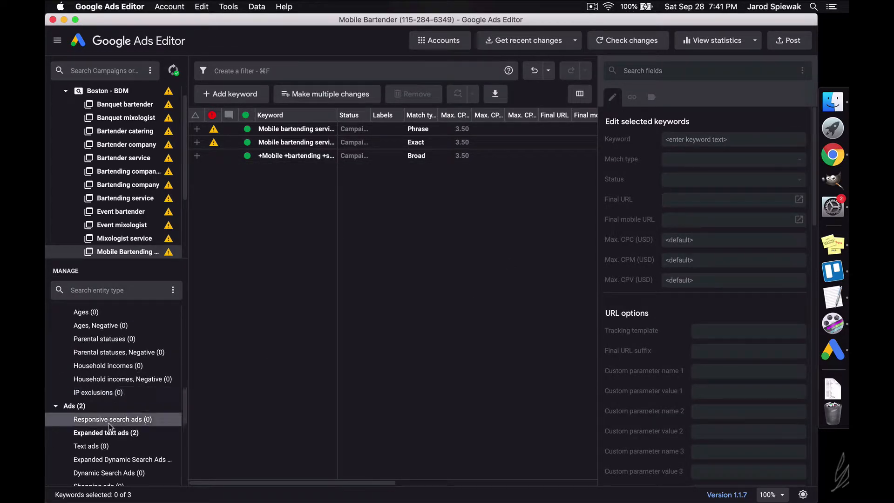
click(360, 231)
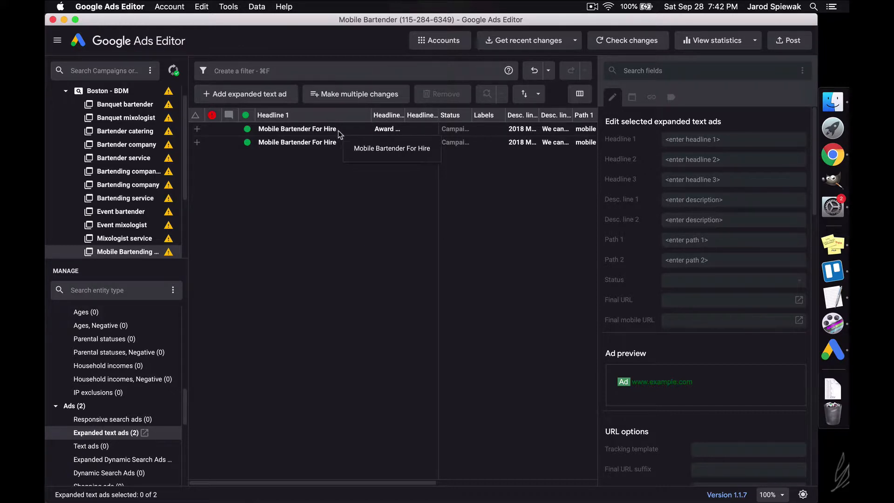
click(321, 130)
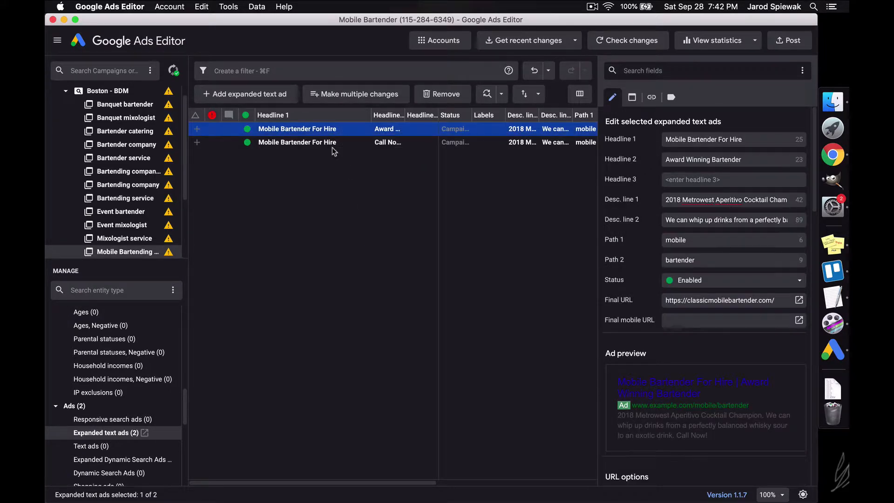
shift+click(332, 148)
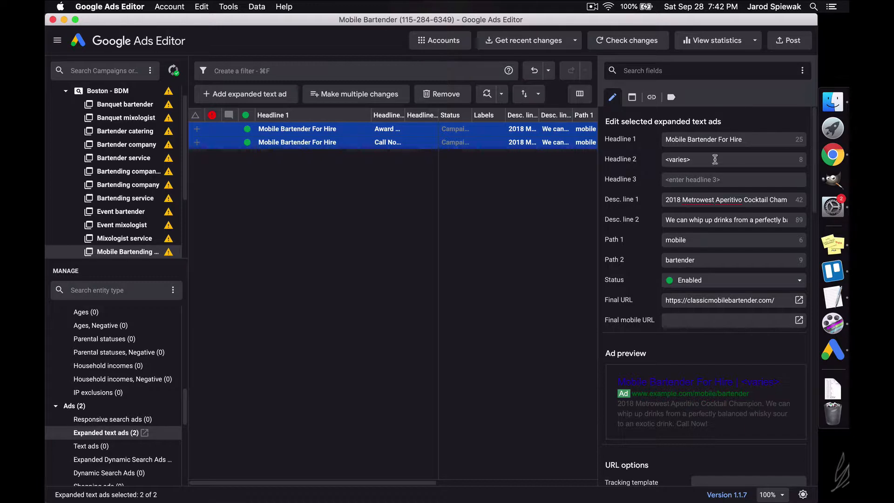
click(715, 140)
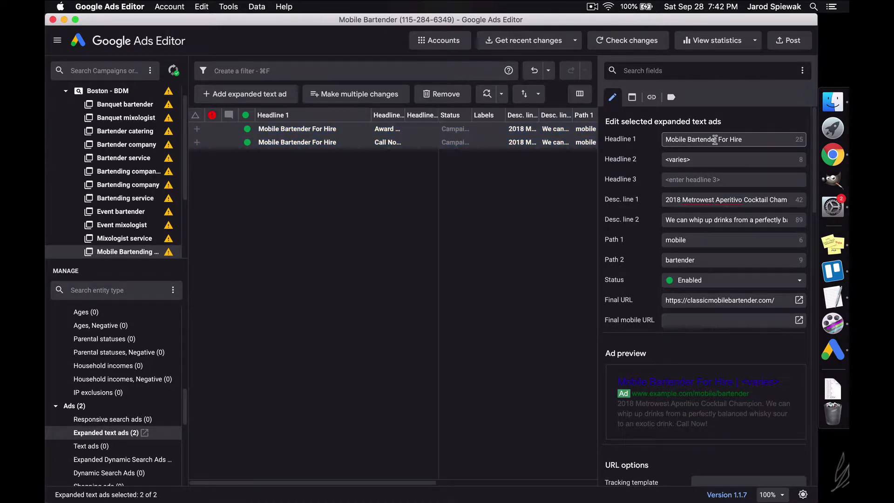
key(BackSpace)
key(BackSpace)
key(BackSpace)
key(BackSpace)
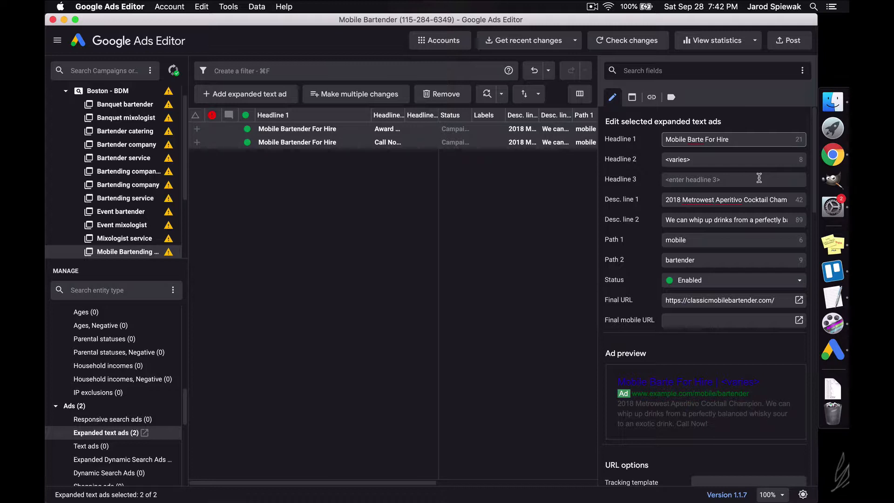
text(nding Set)
key(BackSpace)
text(rvice)
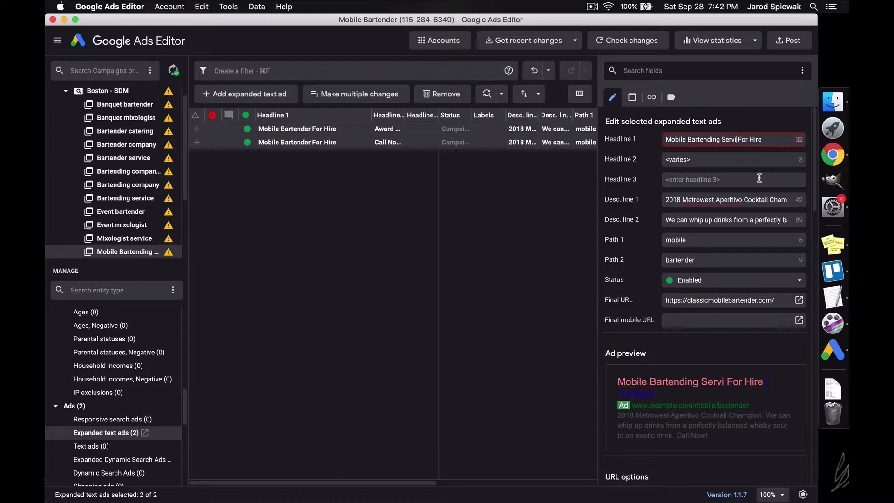
Step: Remove "For Hire" from Headline 1 of both ads, leaving "Mobile Bartending Service"
key(super+Right)
key(BackSpace)
key(BackSpace)
key(BackSpace)
key(BackSpace)
key(BackSpace)
key(BackSpace)
key(BackSpace)
key(BackSpace)
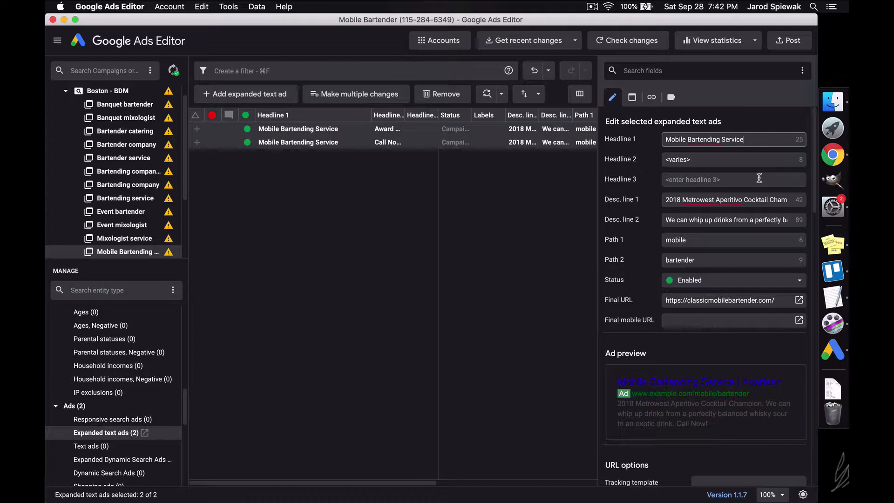
Step: Set Path 2 to "bartending" in each of the two expanded text ads
click(832, 297)
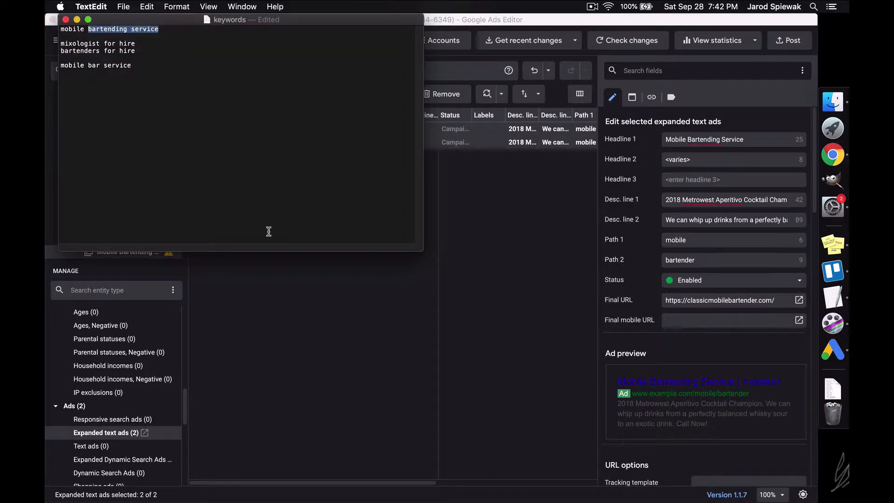
click(315, 320)
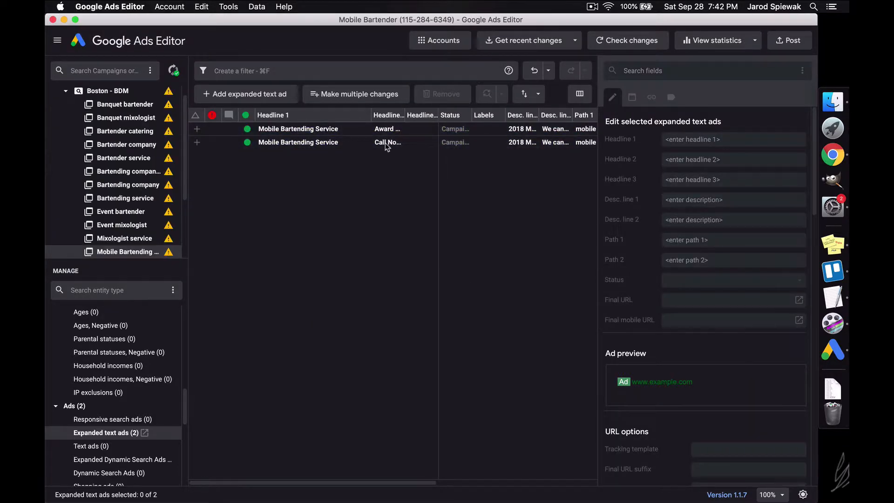
click(367, 132)
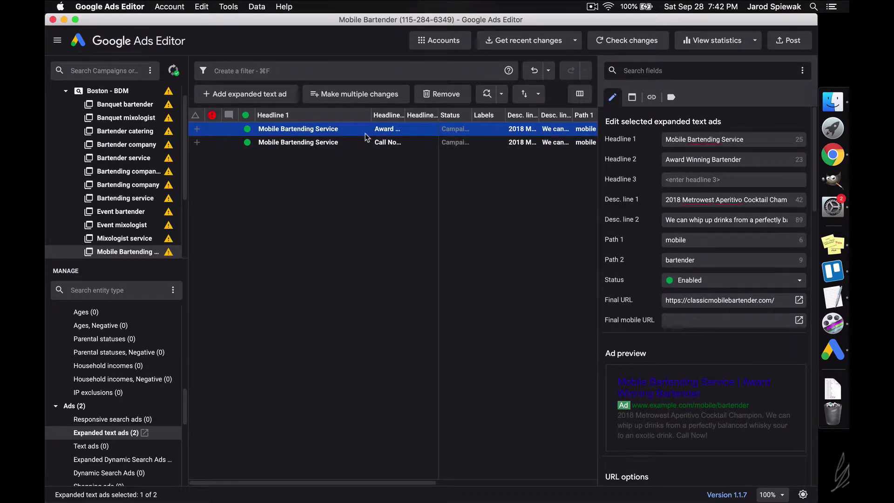
key(Down)
key(Up)
click(702, 260)
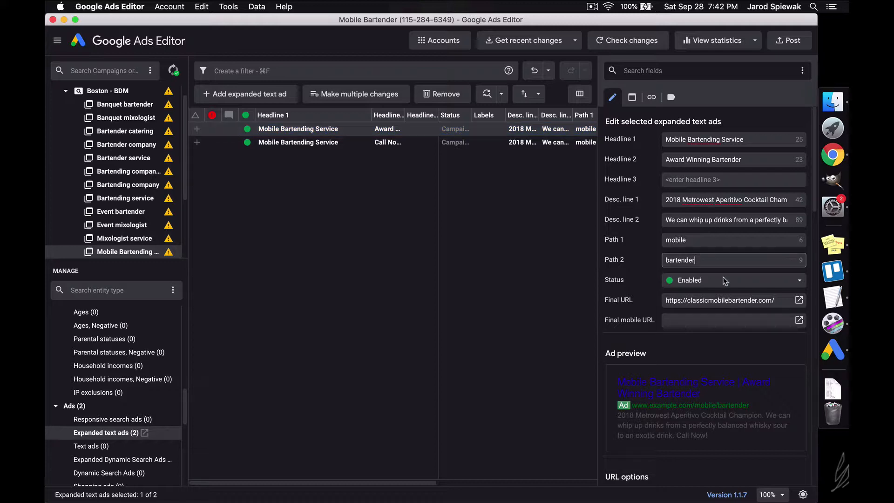
key(BackSpace)
key(BackSpace)
double_click(695, 260)
key(super+c)
click(327, 144)
double_click(683, 260)
key(super+v)
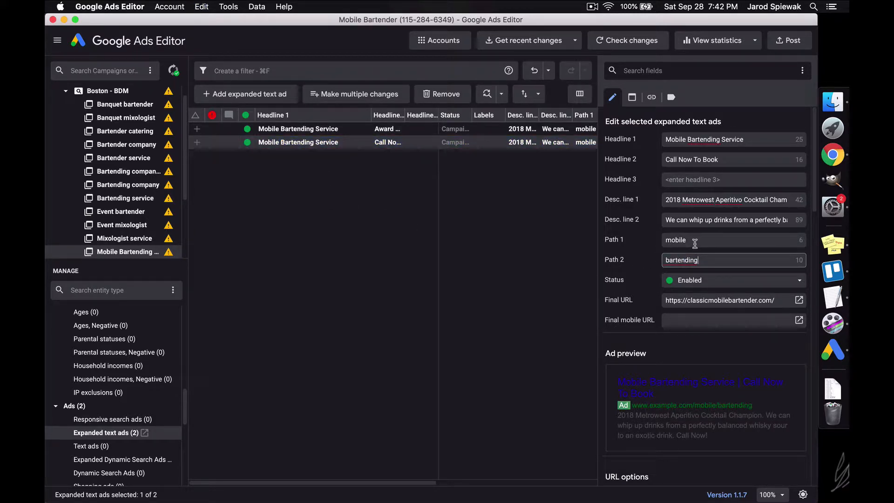
Step: Compare the headlines, paths and final URL of the two expanded text ads in the Mobile Bartending Service ad group
click(349, 131)
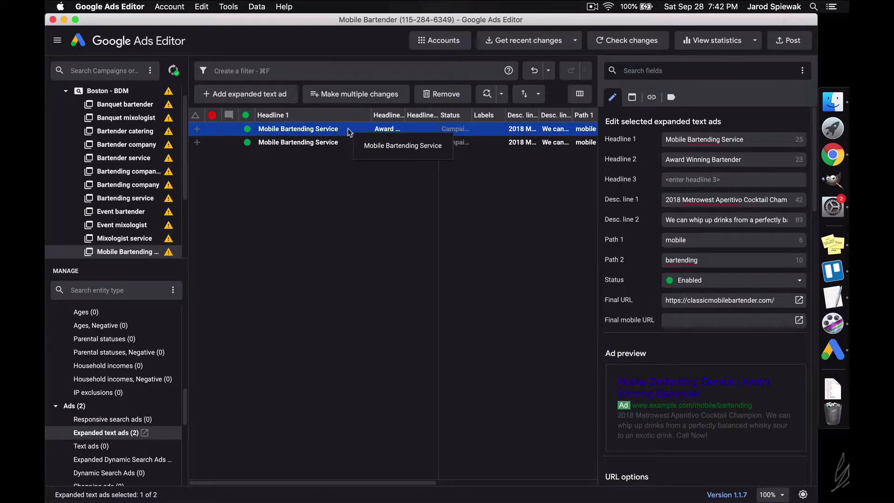
key(Down)
key(Up)
key(Down)
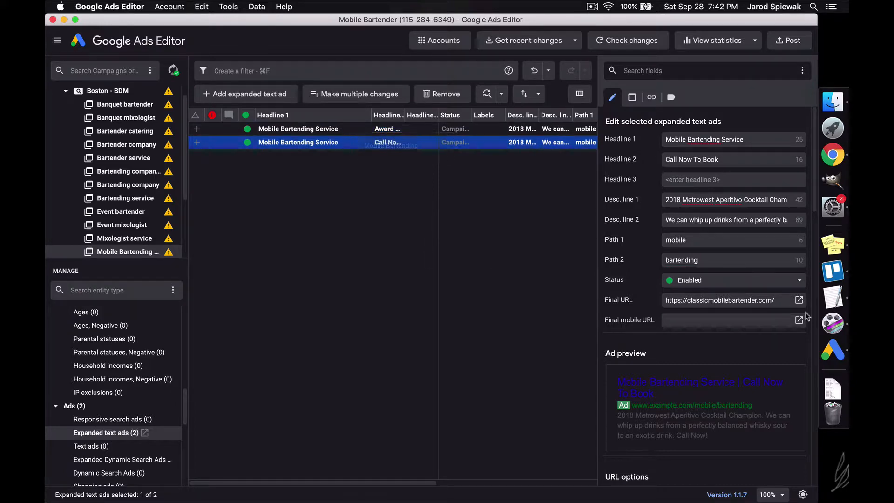
Step: Show all ad groups of the Boston - BDM campaign
key(Up)
key(Up)
key(Up)
key(Up)
key(Up)
key(Up)
key(Up)
key(Up)
key(Up)
key(Up)
key(Up)
key(Up)
key(Up)
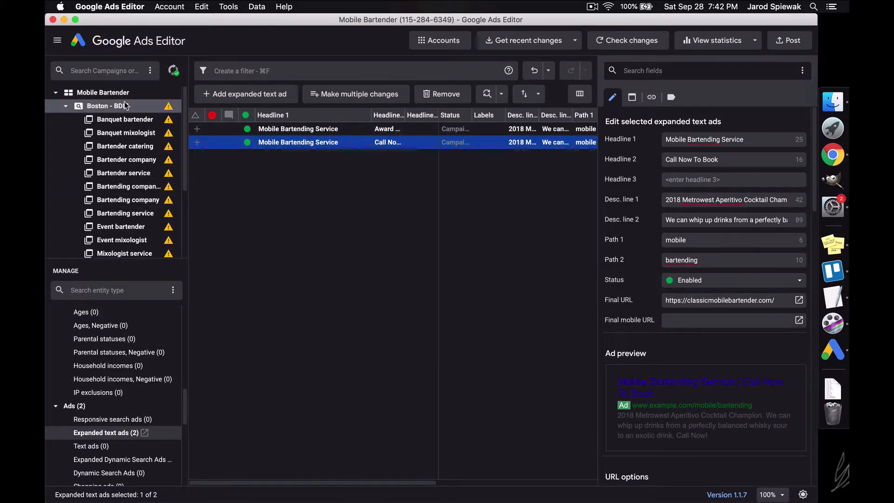
scroll(110, 352, up, 3)
click(88, 379)
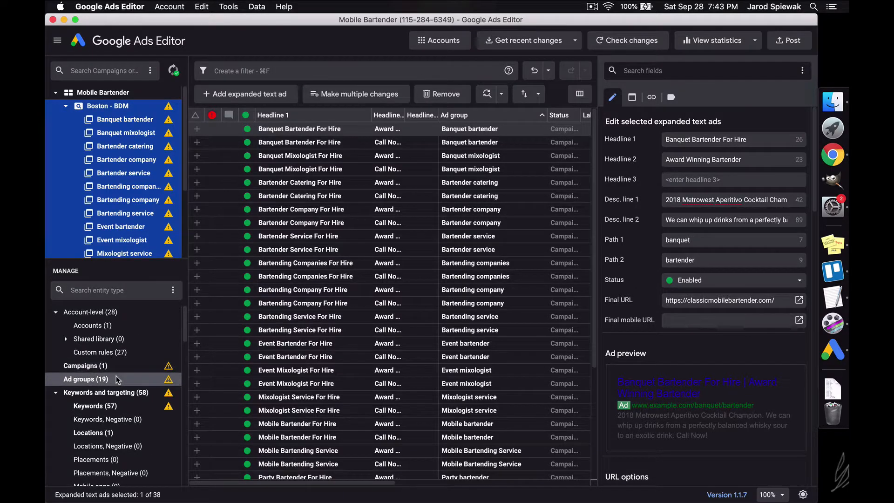
click(287, 397)
Step: In the TextEdit keywords note, delete "mobile bartending service" and the blank line beneath it
key(super+Tab)
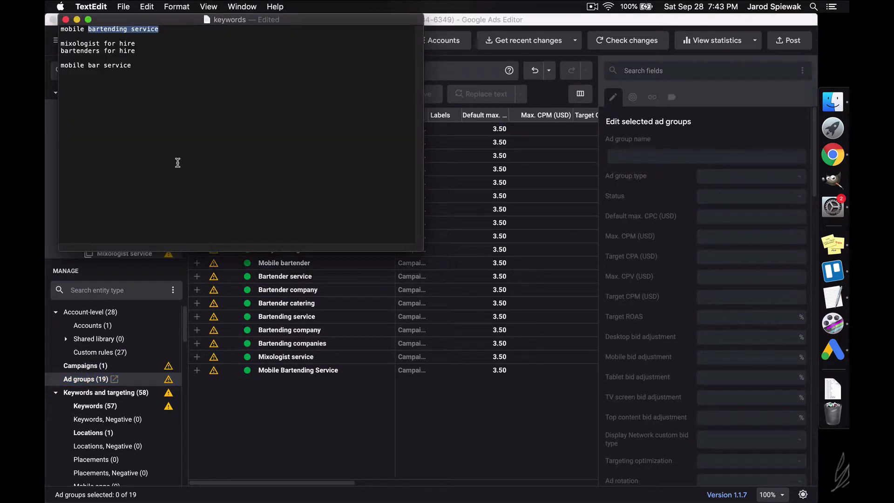
key(BackSpace)
key(BackSpace)
key(BackSpace)
key(BackSpace)
key(BackSpace)
key(BackSpace)
key(BackSpace)
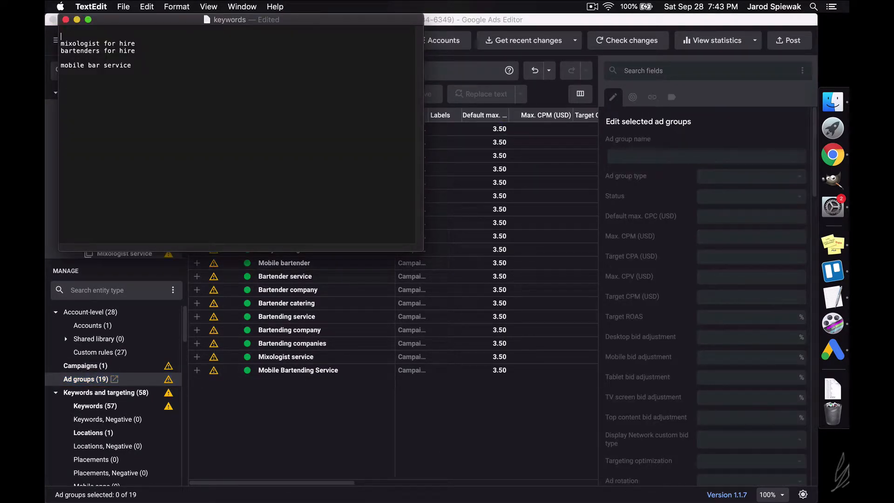
key(BackSpace)
key(BackSpace)
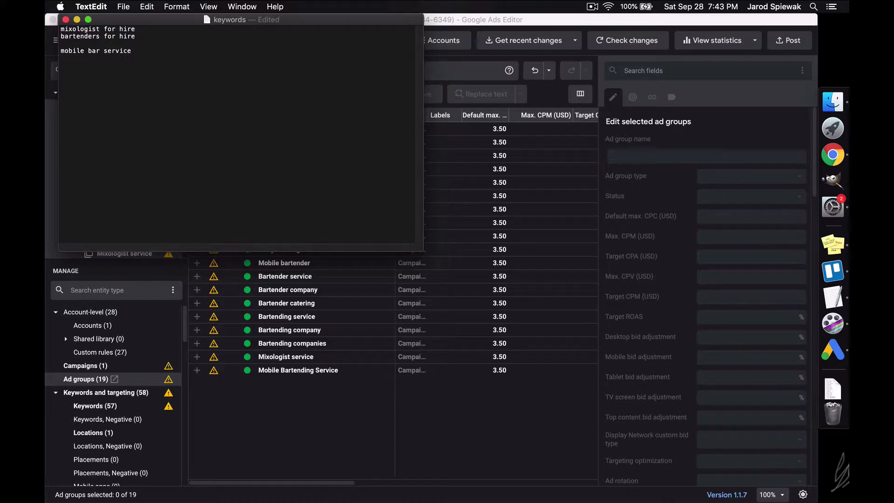
click(139, 52)
Step: Back in Google Ads Editor, duplicate the Mixologist service ad group within the Boston - BDM campaign
click(339, 416)
click(338, 359)
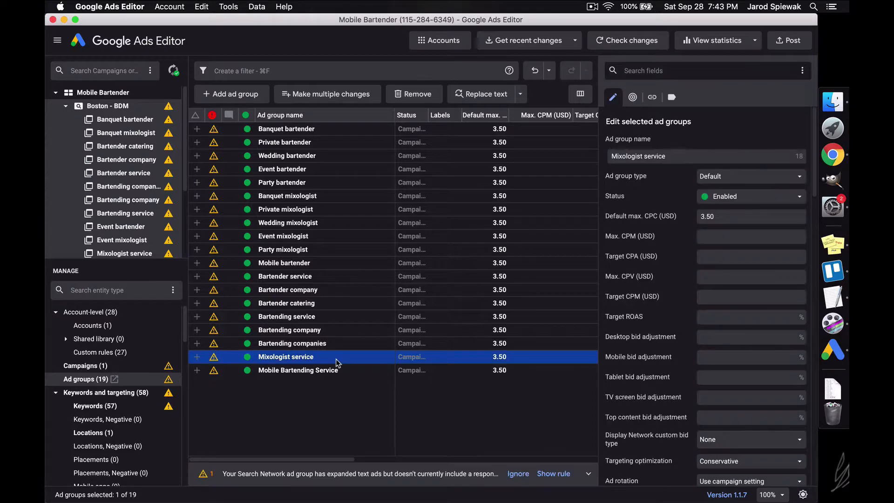
key(super+v)
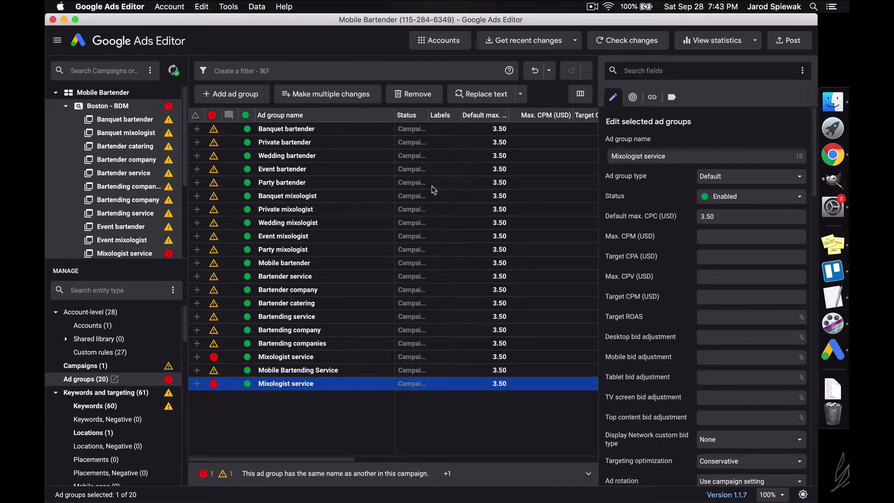
Step: Replace "Mixologist" with "Mobile Bar" in the duplicated ad group's name
click(476, 96)
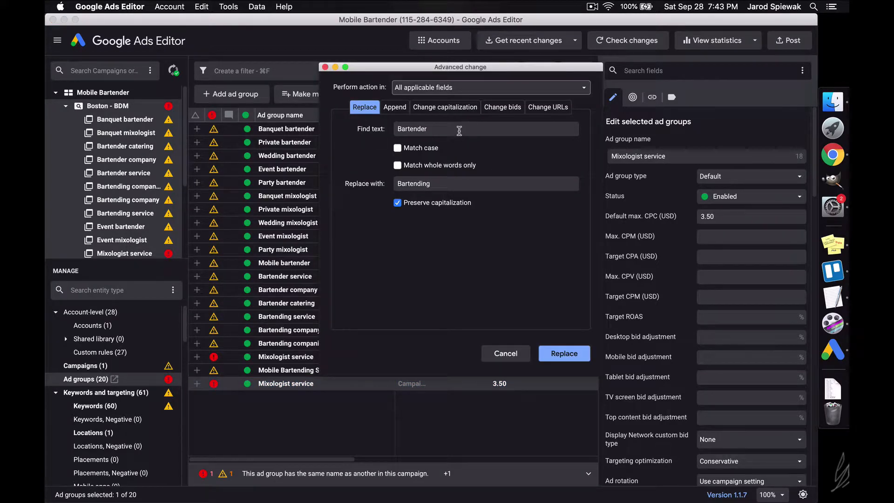
click(459, 130)
text(Mixo)
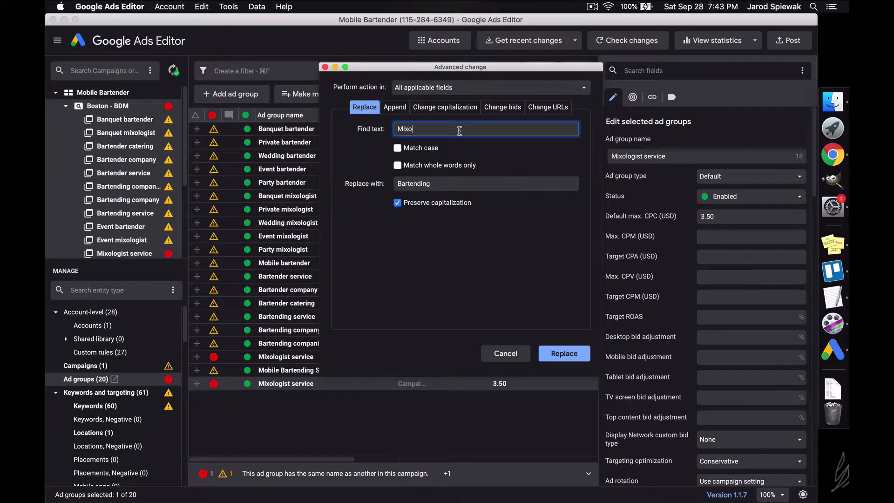
text(logist)
key(Tab)
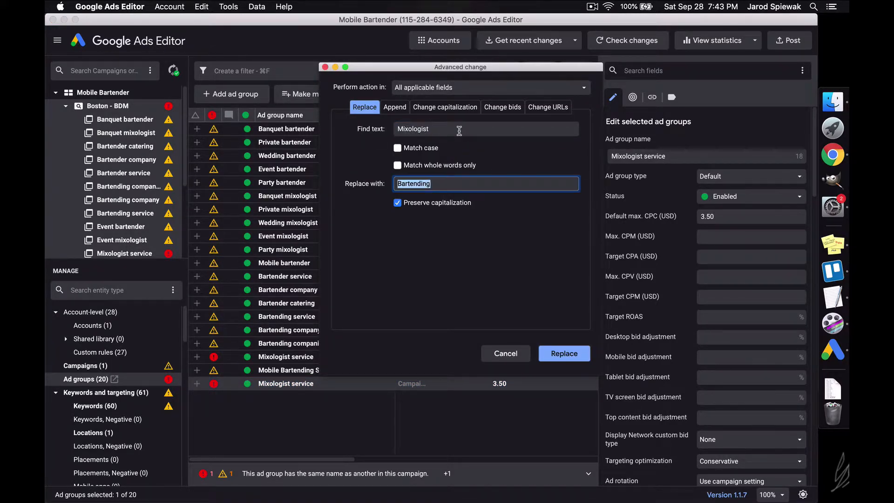
key(super+Tab)
key(super+Tab)
text(Mobile Ba)
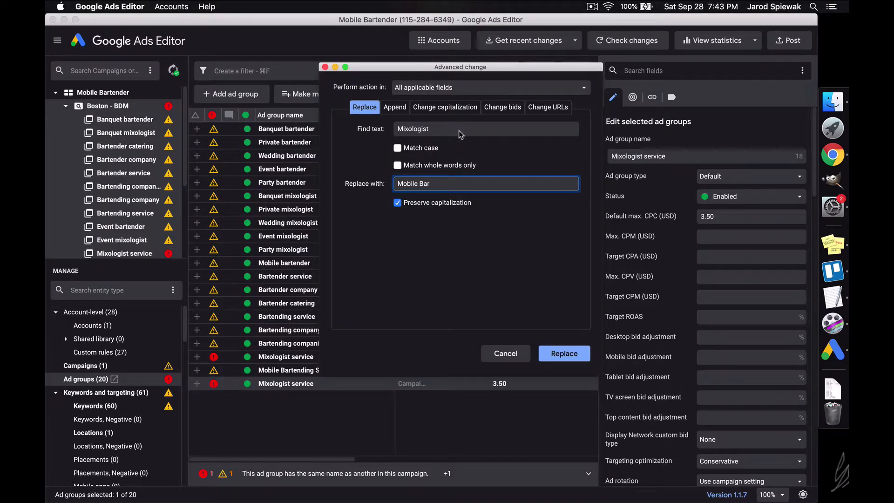
key(Return)
Step: Replace "Mixologist" with "Mobile Bar" in all three keywords of the Mobile Bar service ad group
double_click(344, 386)
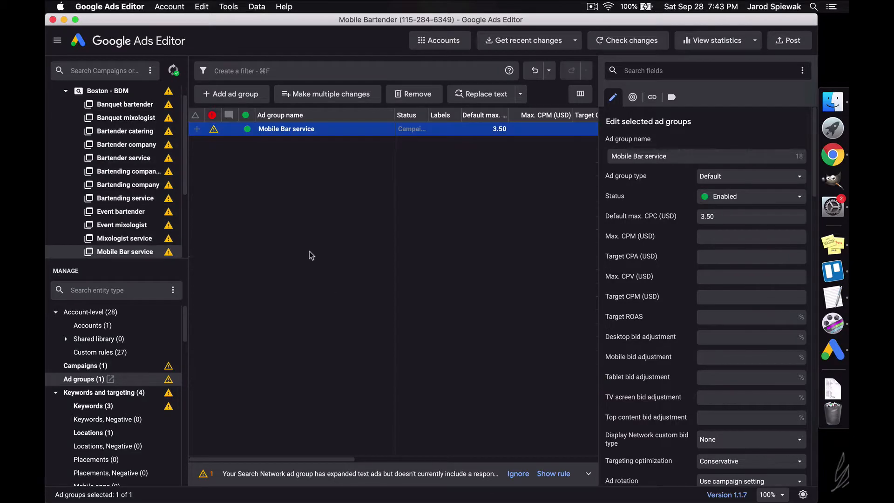
click(311, 256)
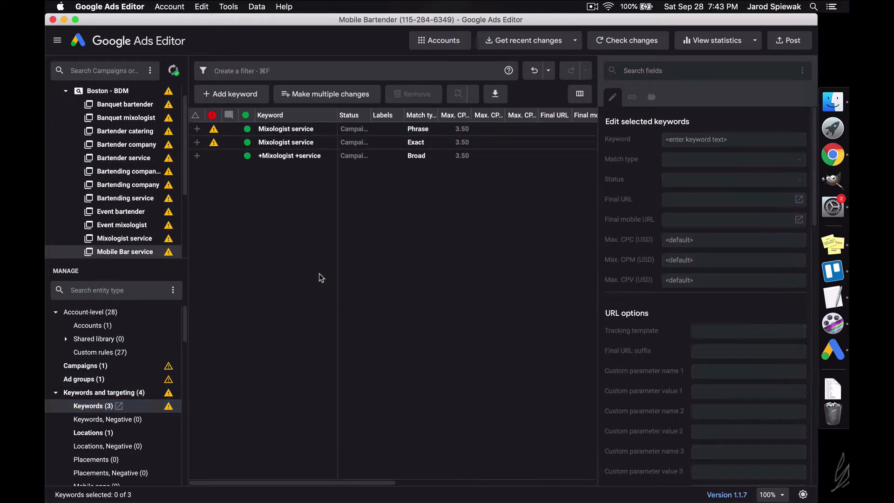
key(super+a)
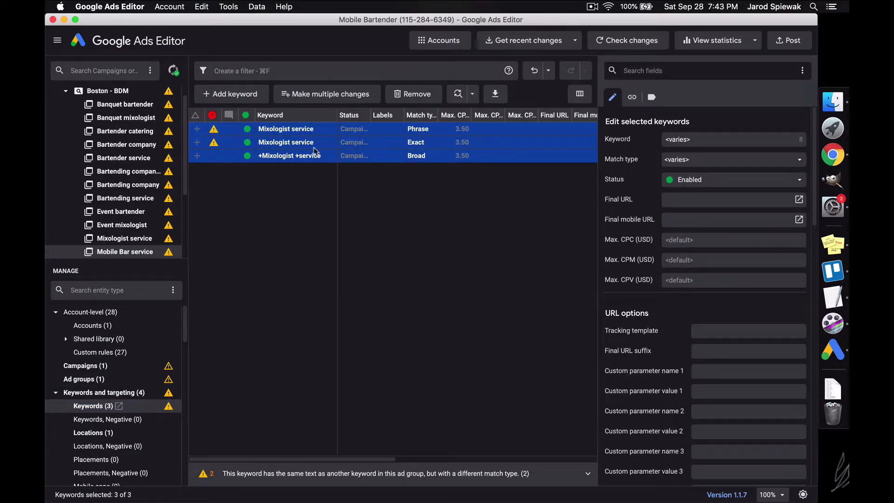
click(457, 94)
key(Return)
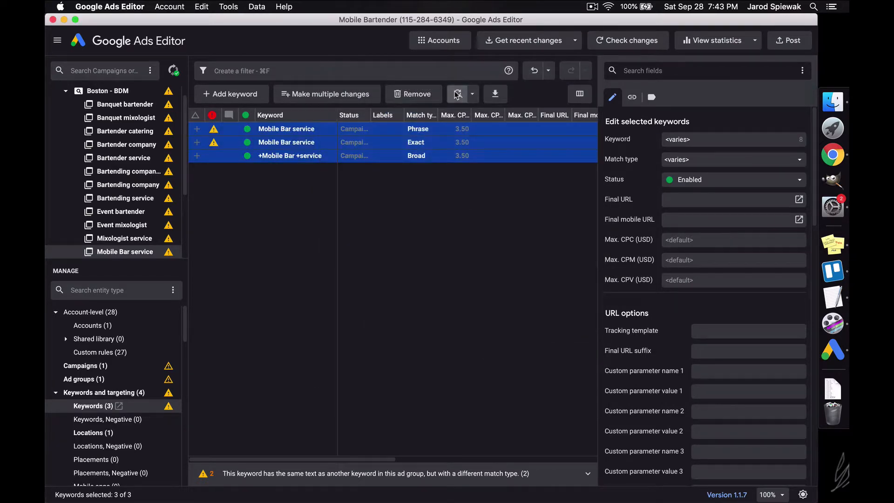
Step: Add the missing plus sign before "Bar" in the broad match keyword, making it "+Mobile +Bar +service"
click(415, 205)
click(389, 156)
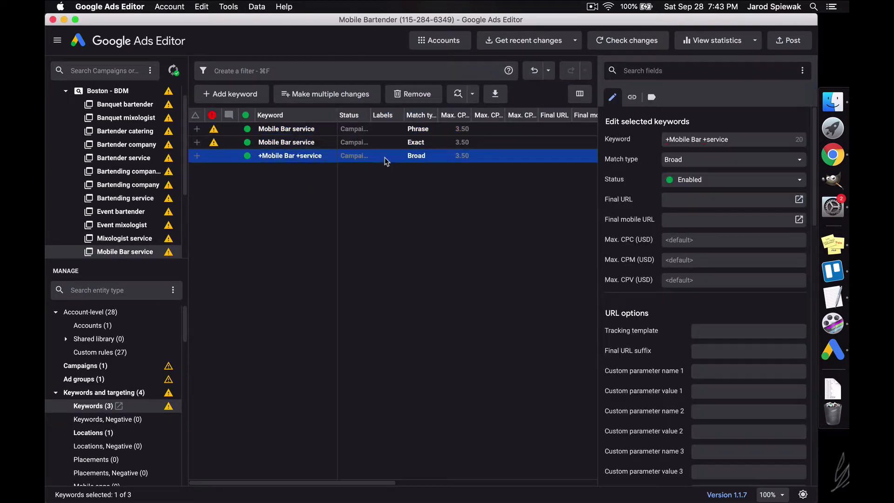
click(692, 140)
text(+)
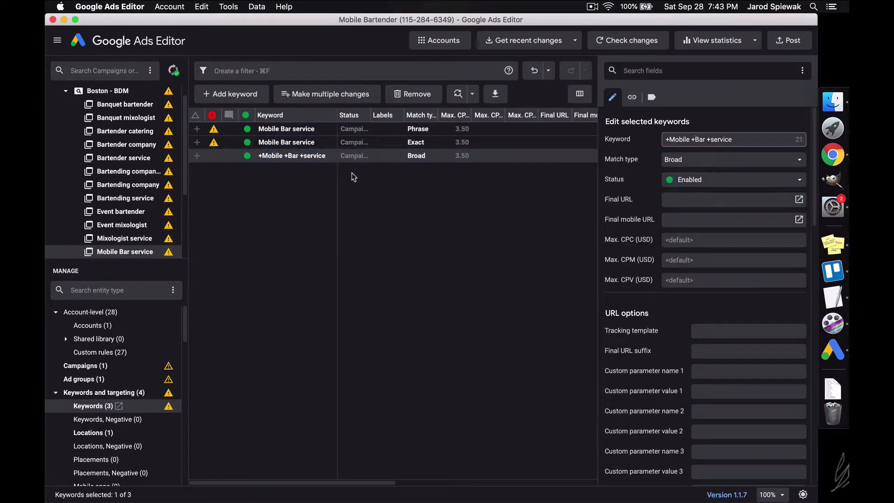
click(440, 211)
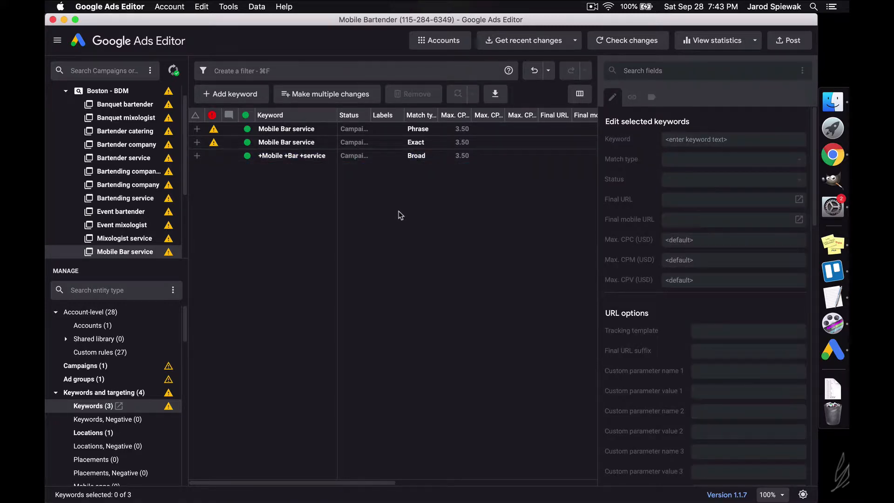
Step: Replace "Mixologist" with "Mobile Bar" in all applicable fields of the ad group's two expanded text ads
scroll(126, 399, down, 15)
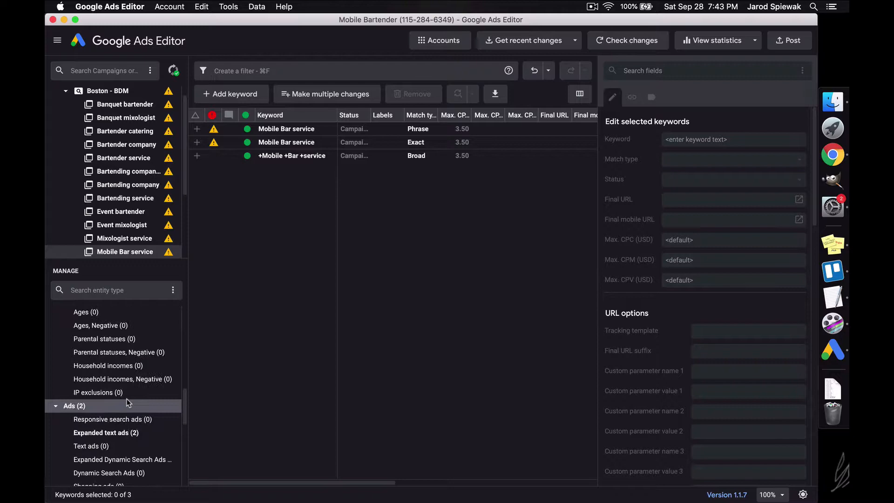
click(129, 432)
key(super+a)
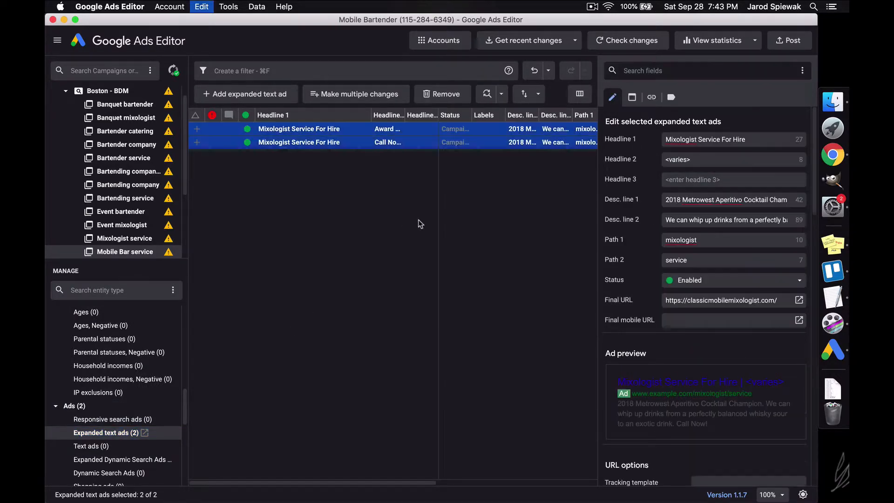
click(490, 95)
key(Return)
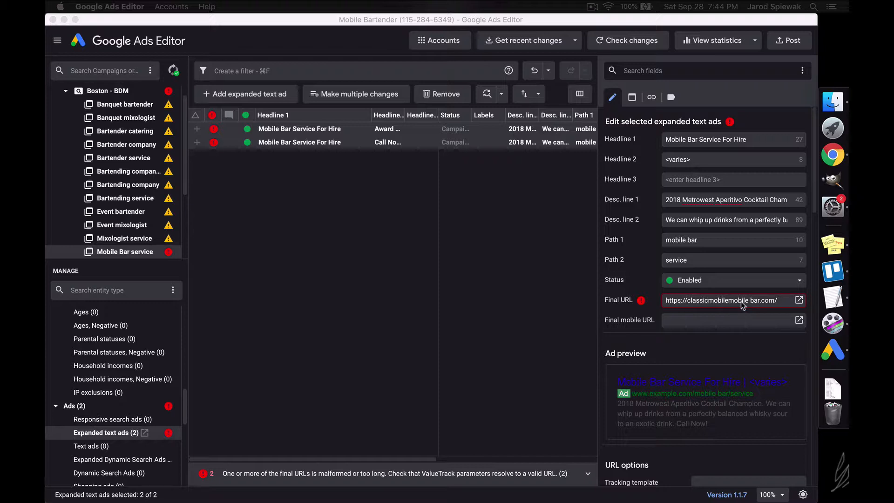
Step: Set Path 1 to "mobile-bar" in both expanded text ads of the Mobile Bar service ad group
click(506, 206)
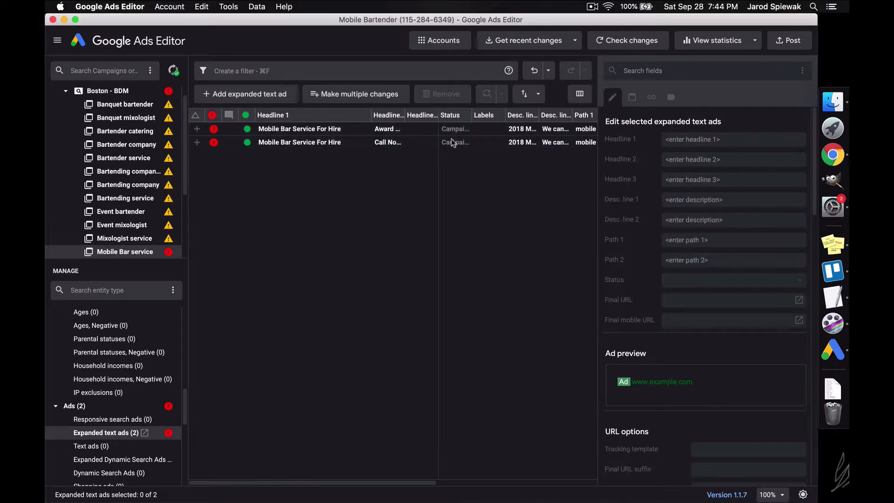
key(super+a)
click(473, 219)
click(395, 137)
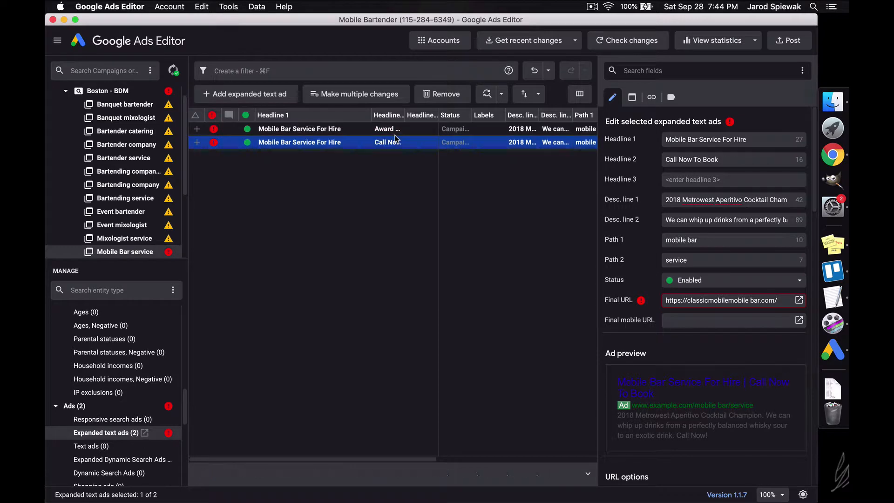
key(super+a)
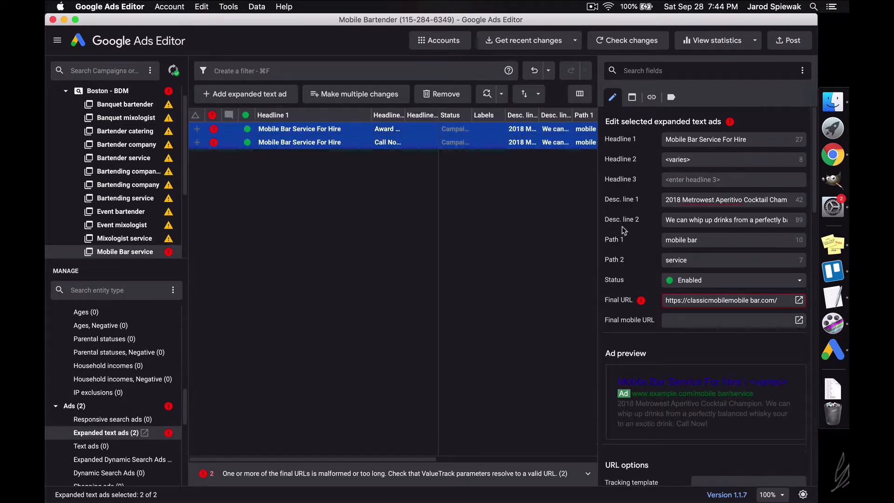
click(686, 240)
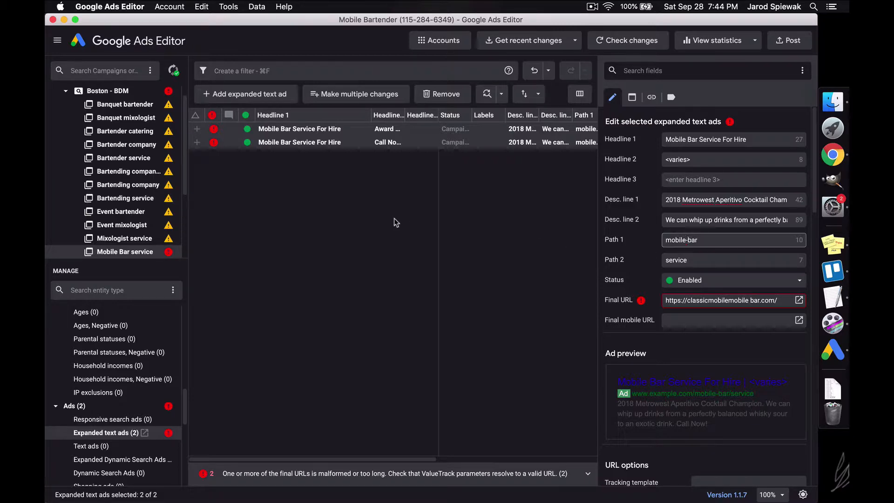
Step: Return to the full list of ad groups in the Boston - BDM campaign
scroll(116, 140, up, 1)
click(105, 107)
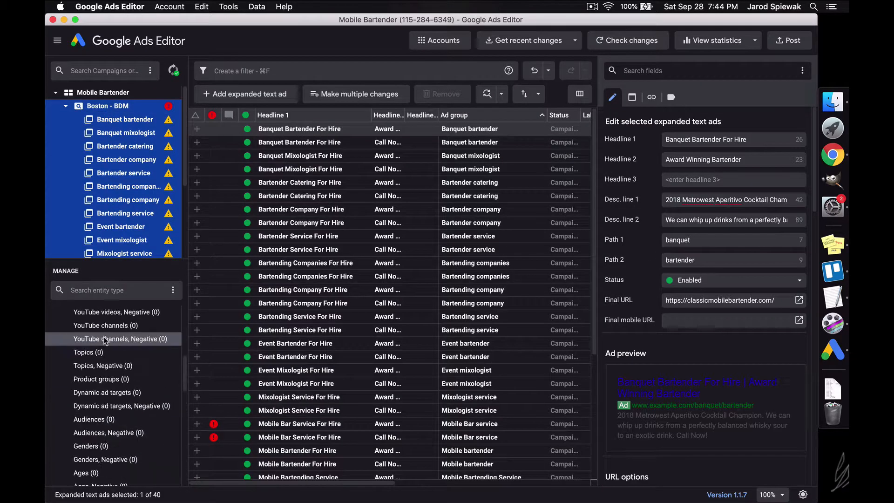
scroll(104, 339, up, 5)
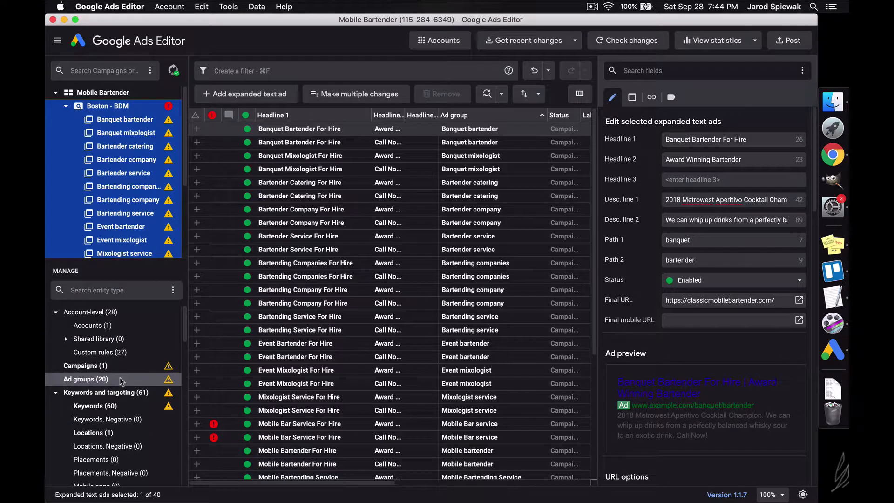
click(117, 379)
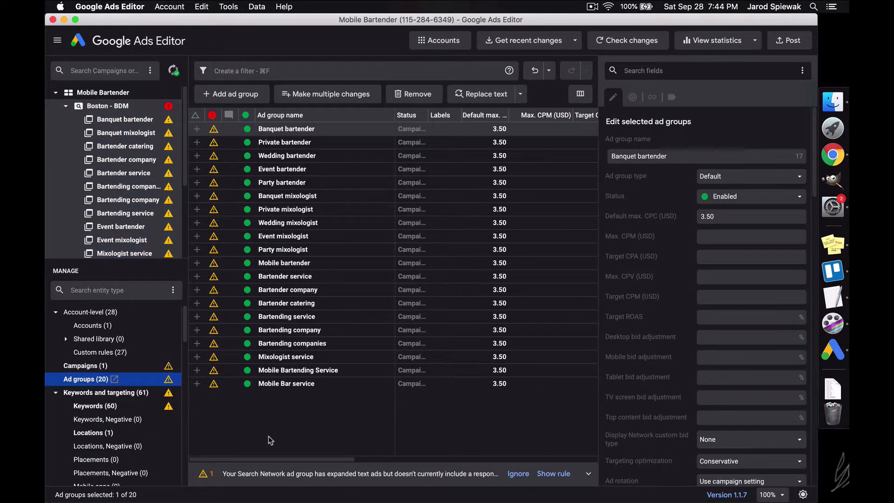
click(246, 129)
Step: Cut the finished term "mobile bar service" from the TextEdit keywords note
key(super+Tab)
key(super+Tab)
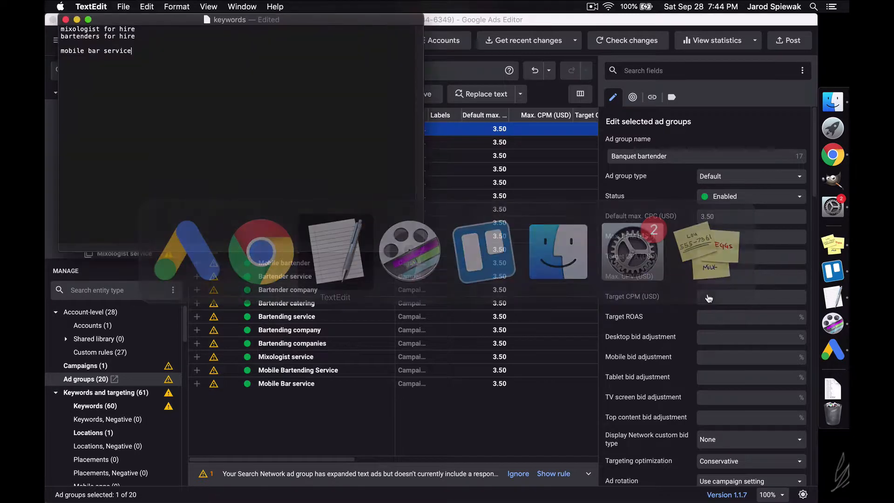
drag(136, 51, 59, 50)
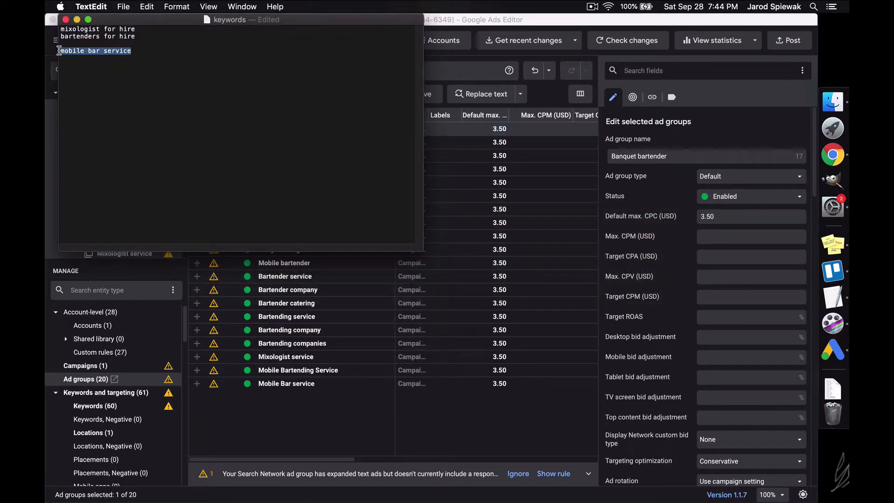
key(super+x)
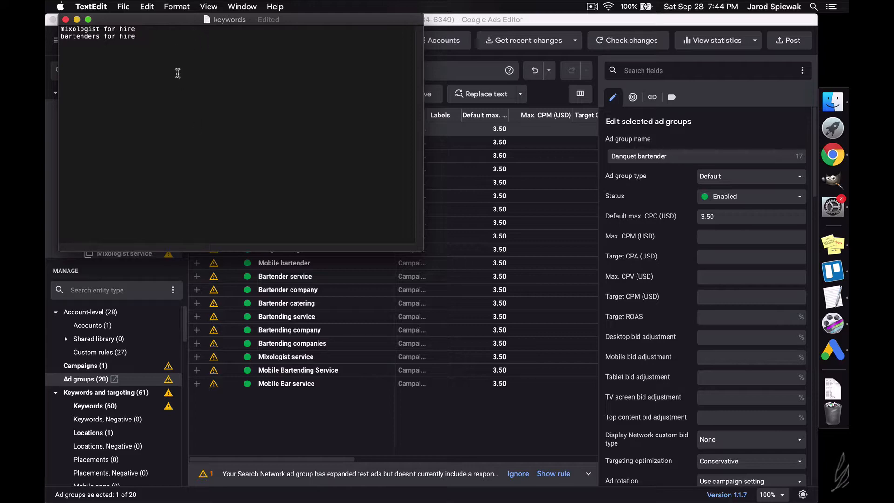
Step: Switch from the keywords note to Google Ads Editor and duplicate the "Bartender service" ad group in the Boston - BDM campaign
click(319, 411)
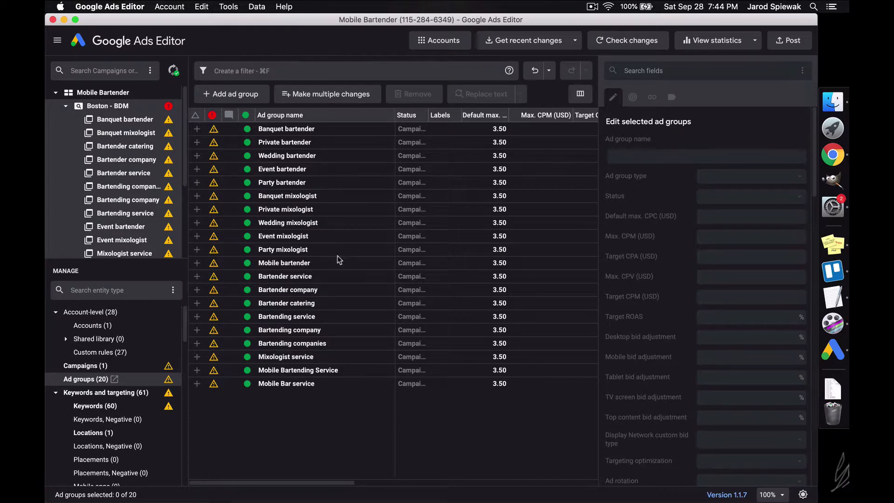
click(320, 276)
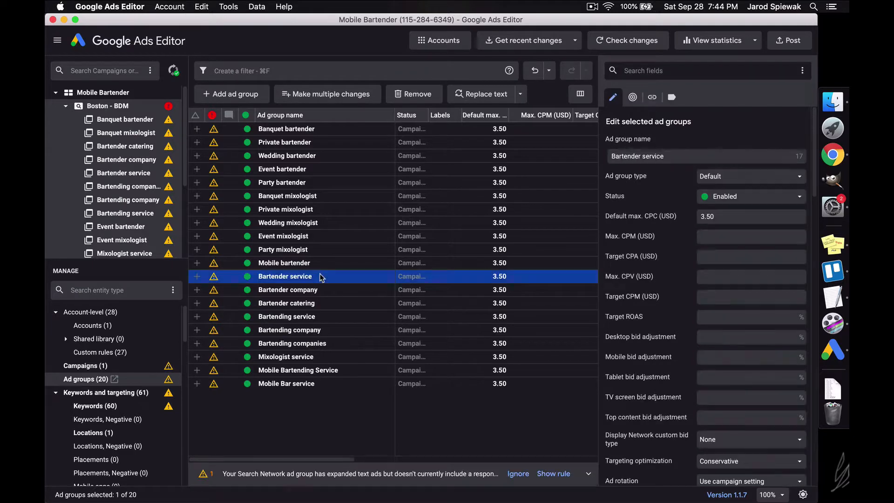
key(super+v)
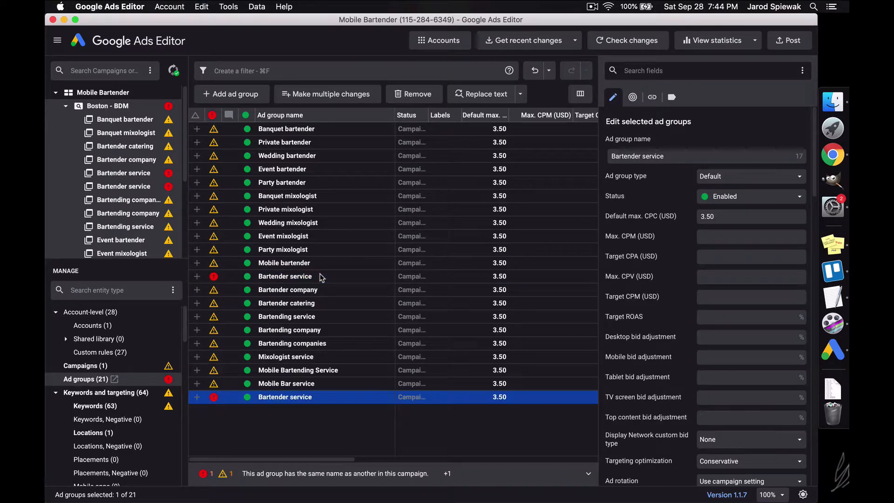
key(super+Tab)
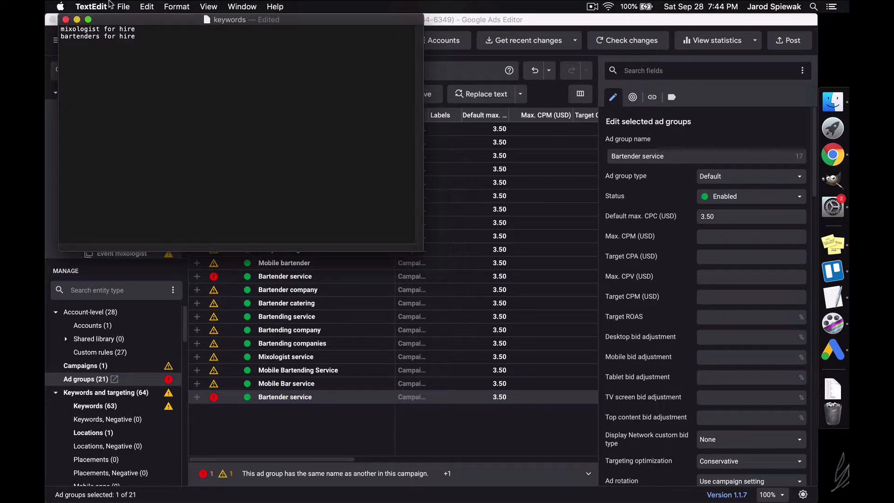
click(354, 420)
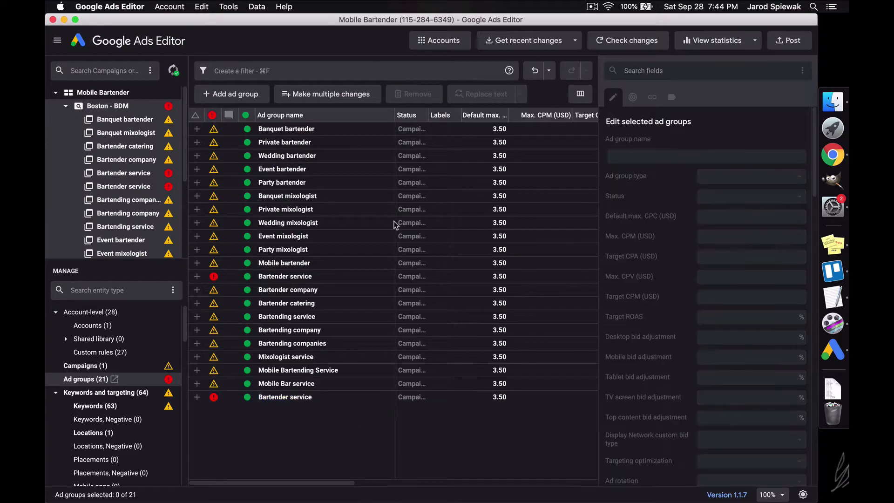
Step: Replace "service" with "For Hire" in the duplicated ad group and pluralize its name to "Bartenders for hire"
click(323, 397)
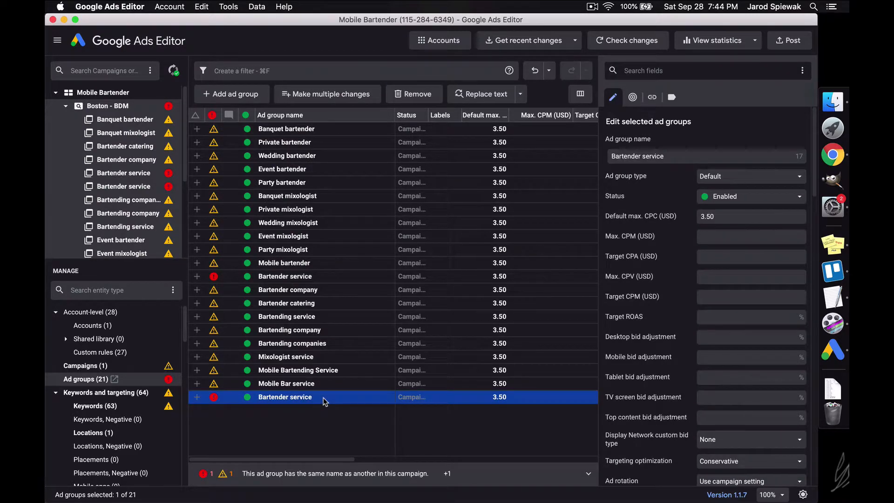
click(472, 95)
double_click(440, 130)
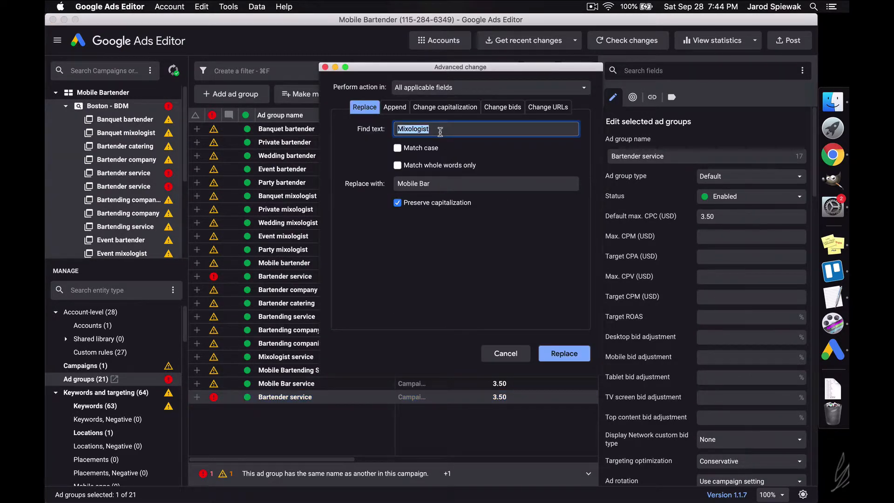
text(service)
key(BackSpace)
key(BackSpace)
key(BackSpace)
text(vice)
key(Tab)
text(For H)
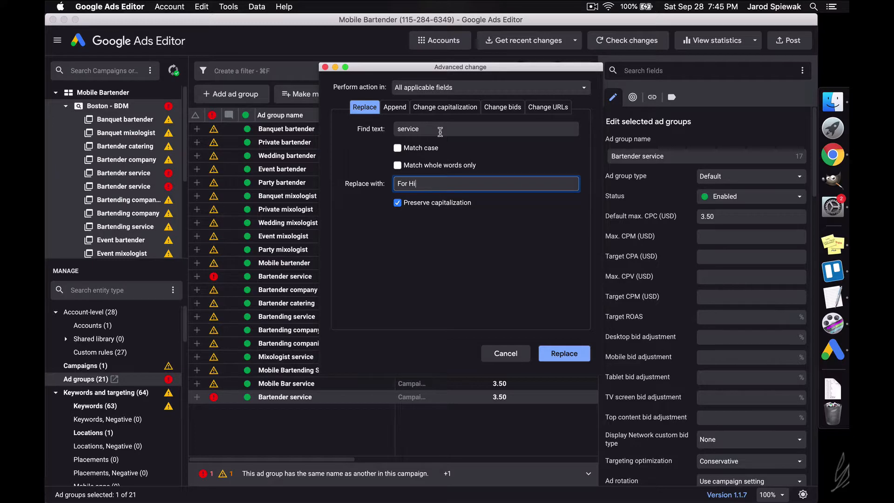
key(super+Tab)
key(super+Tab)
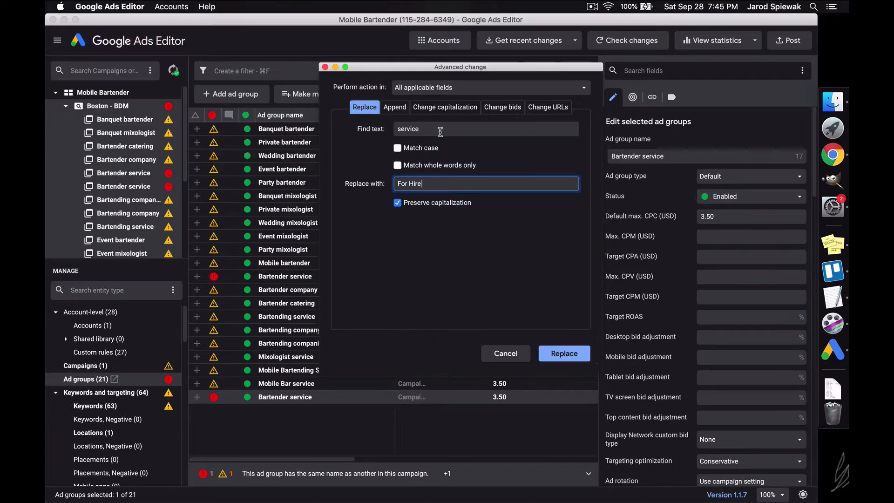
key(Return)
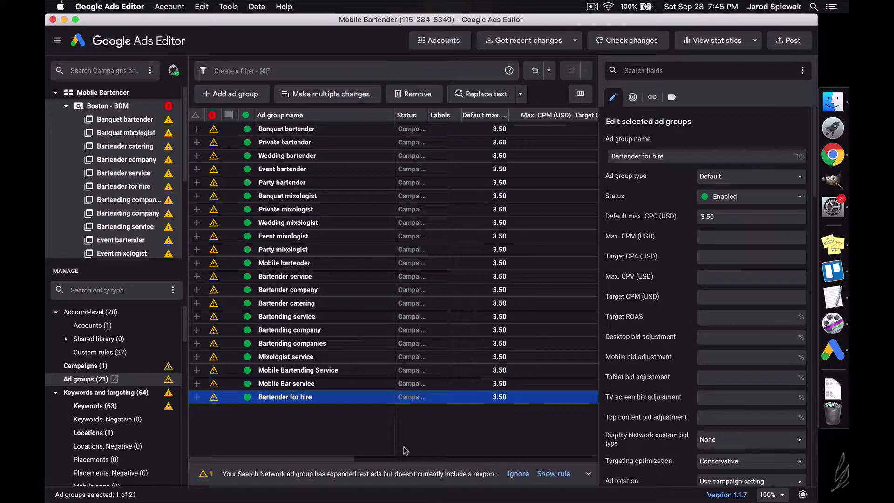
click(638, 156)
text(s)
Step: Replace "service" with "For Hire" in all applicable fields of the three keywords in the Bartenders for hire ad group
double_click(332, 399)
click(136, 410)
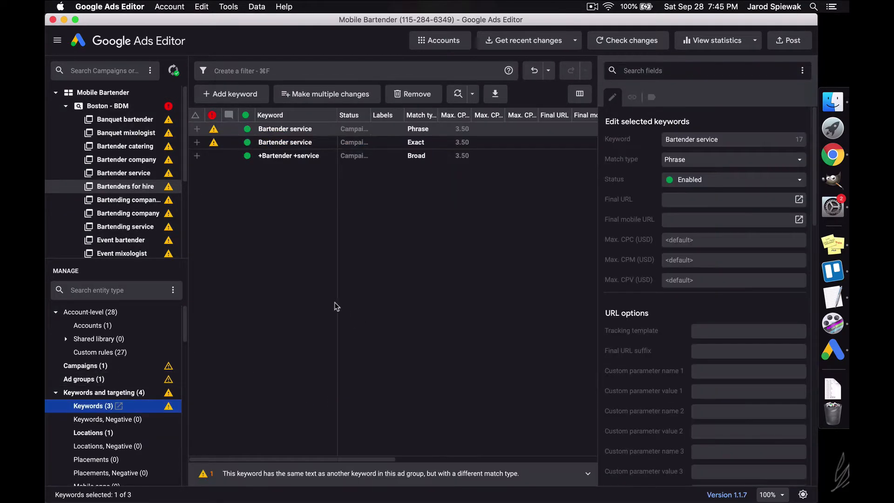
key(super+a)
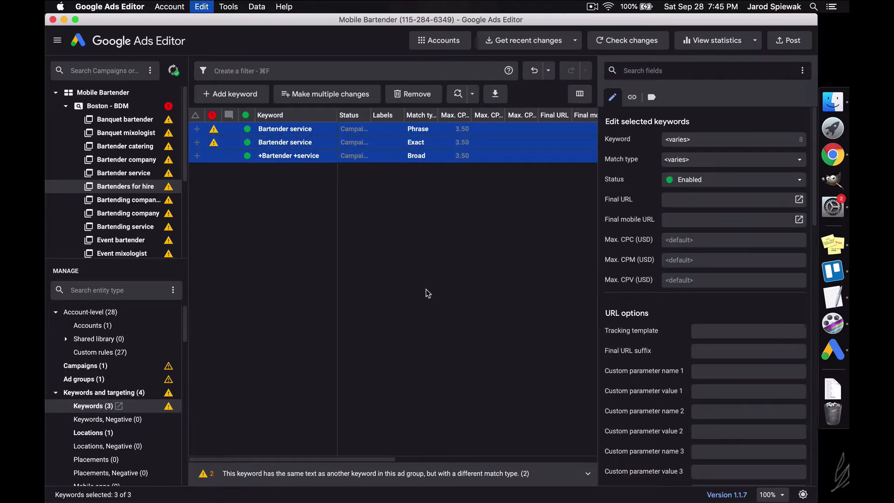
click(457, 100)
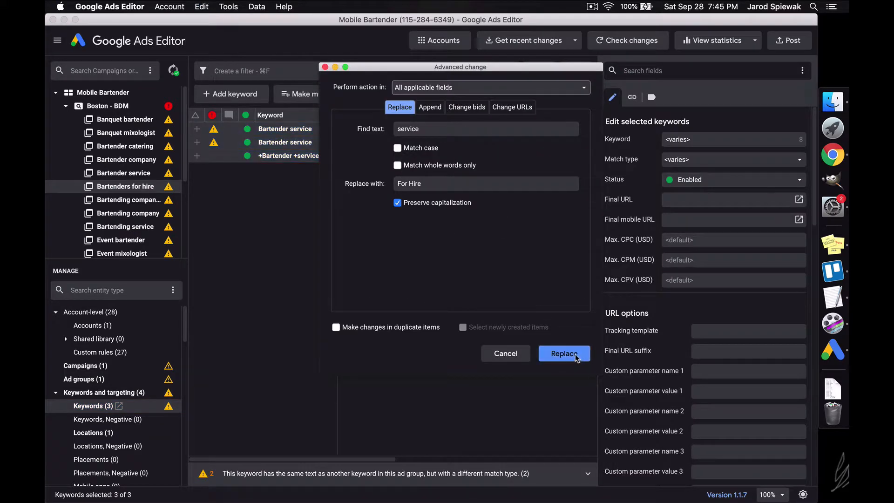
click(572, 354)
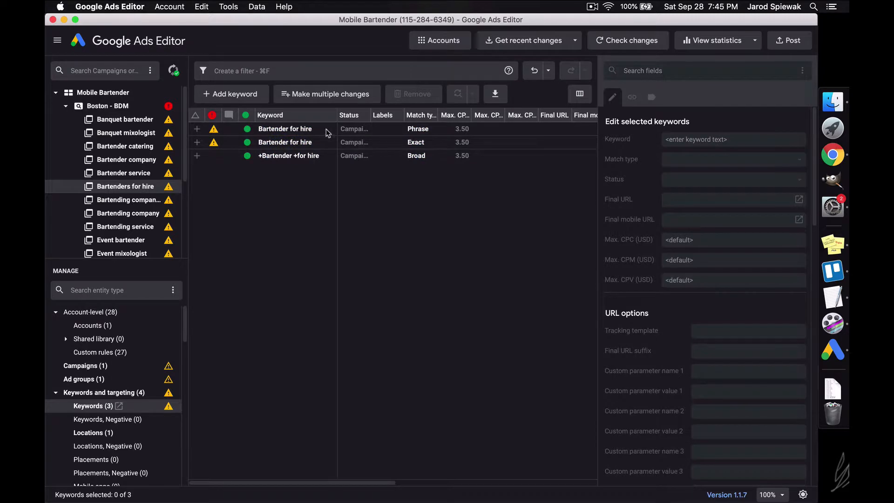
Step: Set the phrase and exact match keywords to "Bartenders for hire" and the broad match keyword to "+Bartenders +for +hire"
click(324, 134)
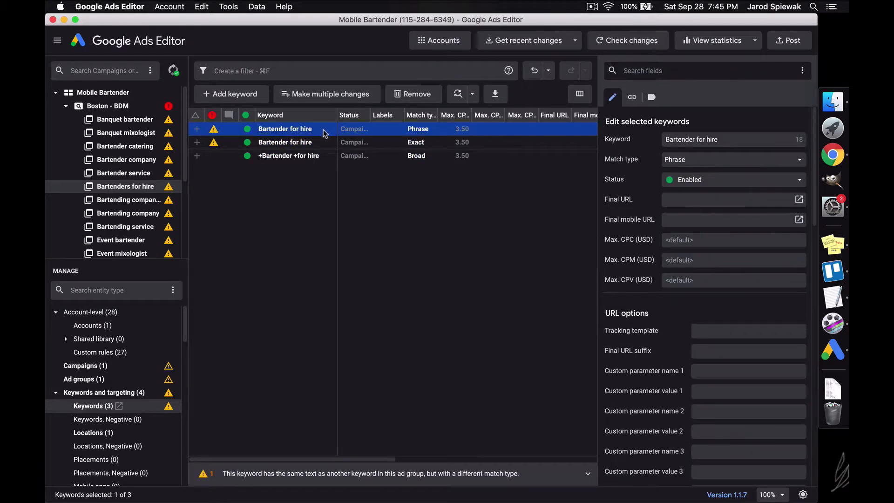
shift+click(380, 143)
click(699, 139)
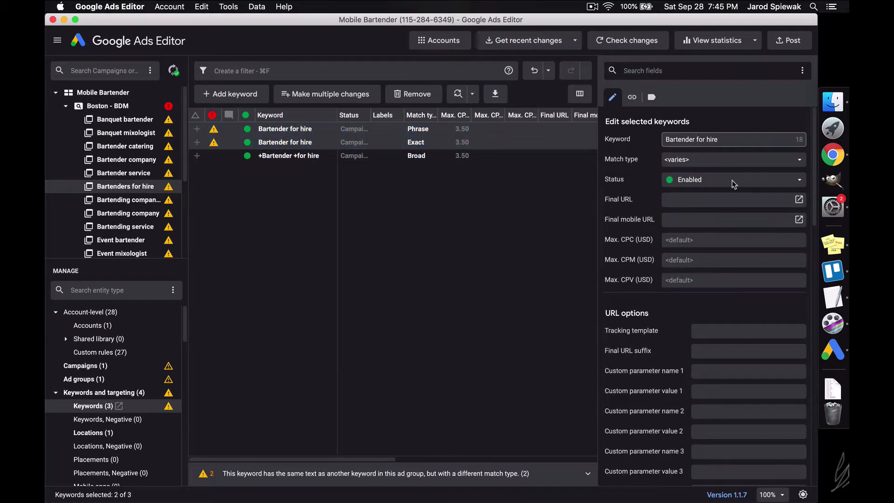
text(s)
click(325, 155)
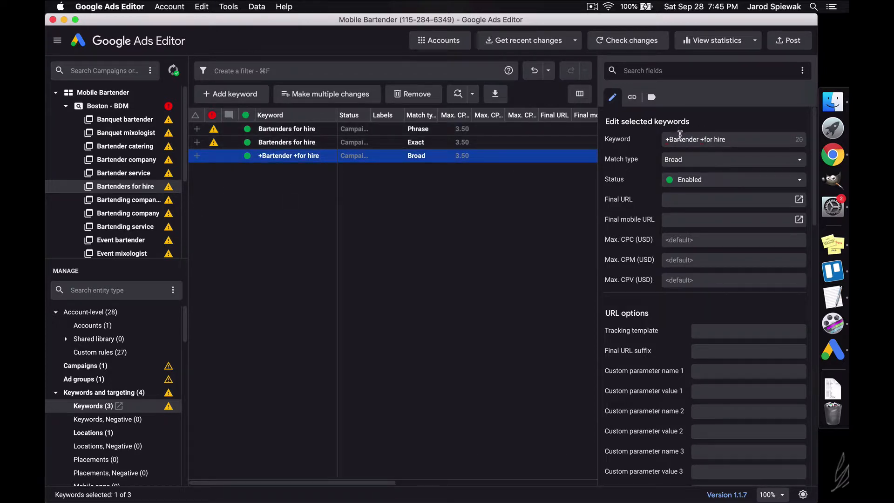
click(695, 140)
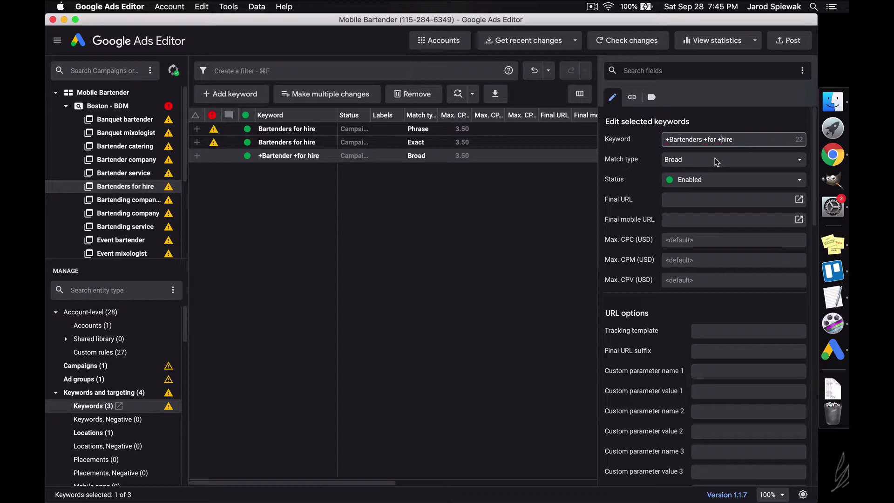
click(499, 240)
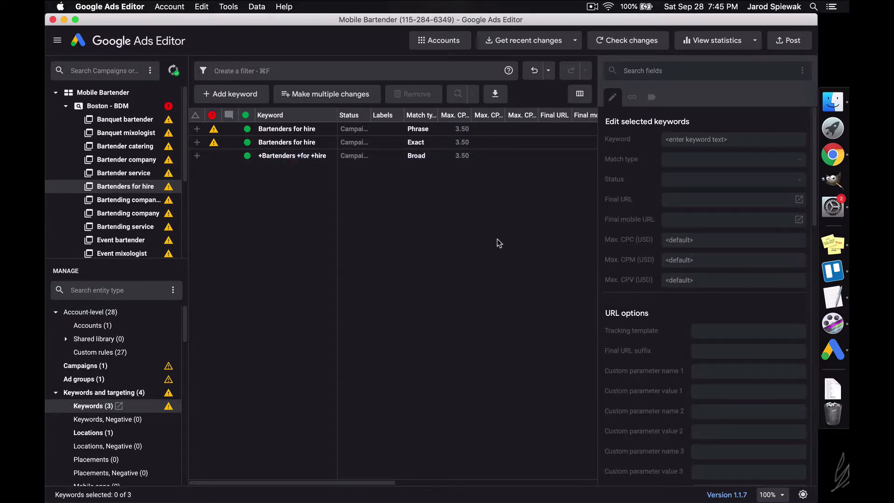
Step: Replace "service" with "For Hire" in all applicable fields of the ad group's two expanded text ads
scroll(111, 373, down, 10)
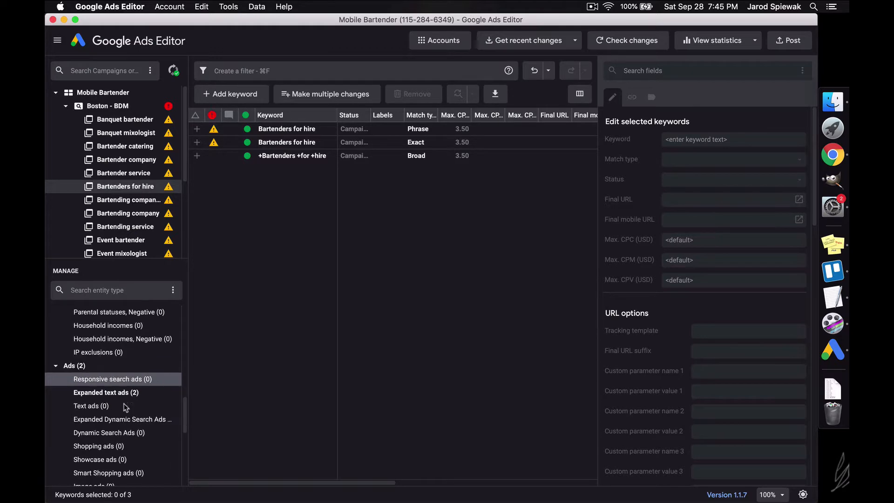
click(127, 393)
click(347, 285)
key(super+a)
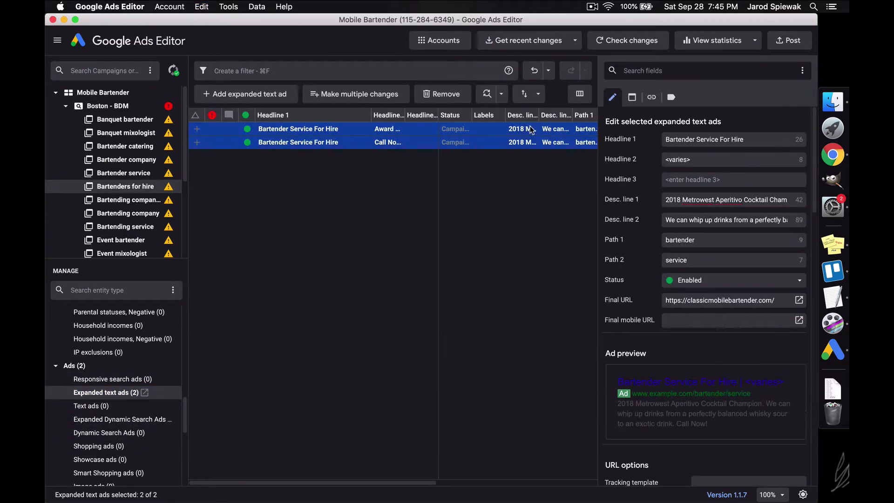
click(481, 92)
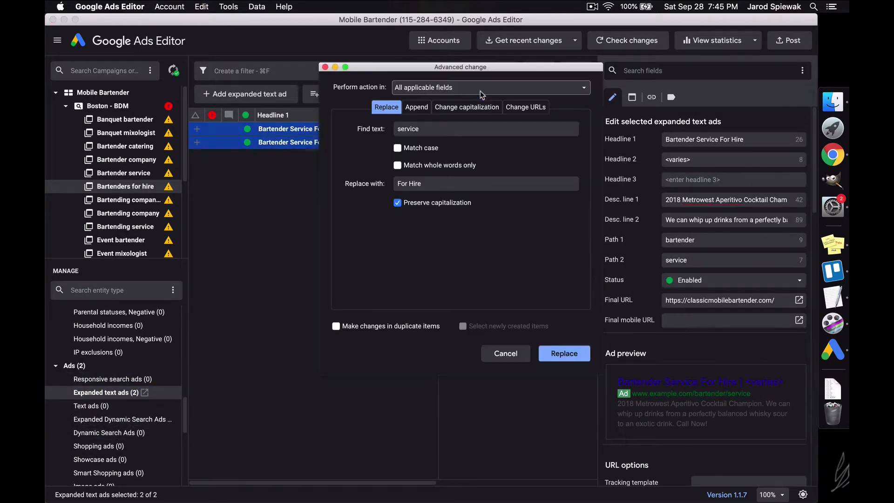
click(556, 356)
Step: Set Headline 1 of both expanded text ads to "Bartenders For Hire in Mass"
click(350, 132)
shift+click(352, 144)
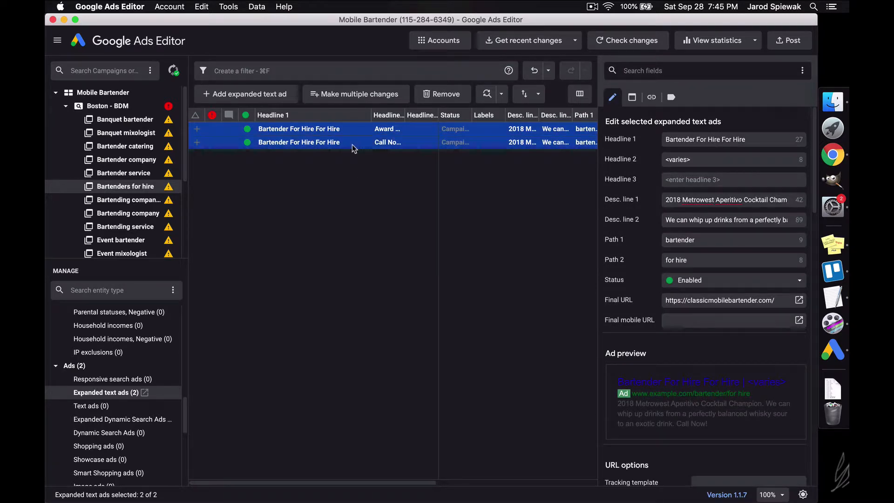
click(695, 141)
text(s)
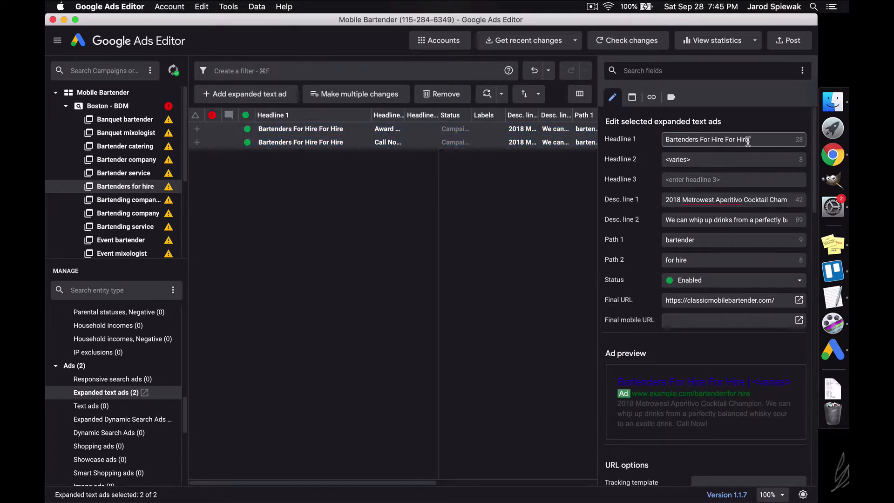
drag(749, 139, 730, 138)
key(BackSpace)
key(BackSpace)
key(BackSpace)
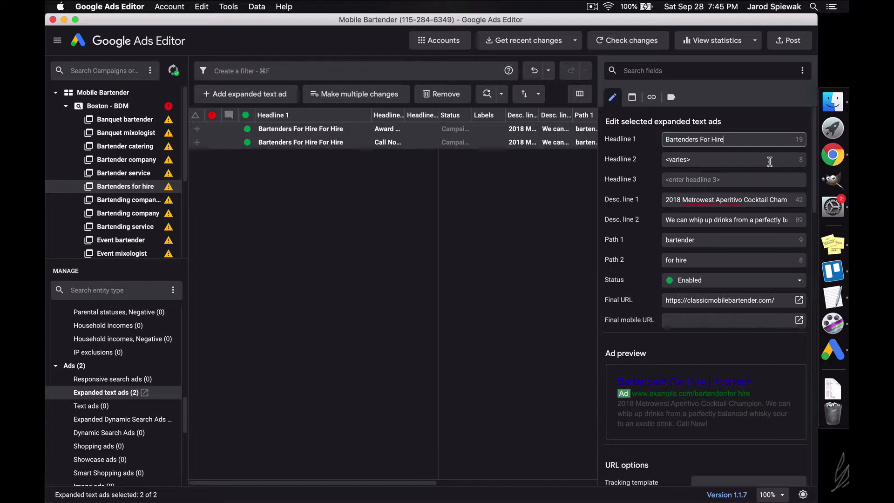
text(in Mass)
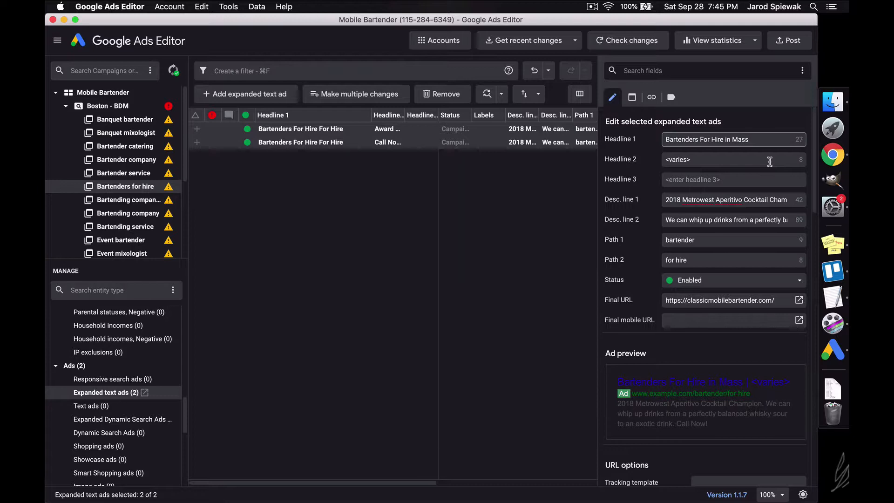
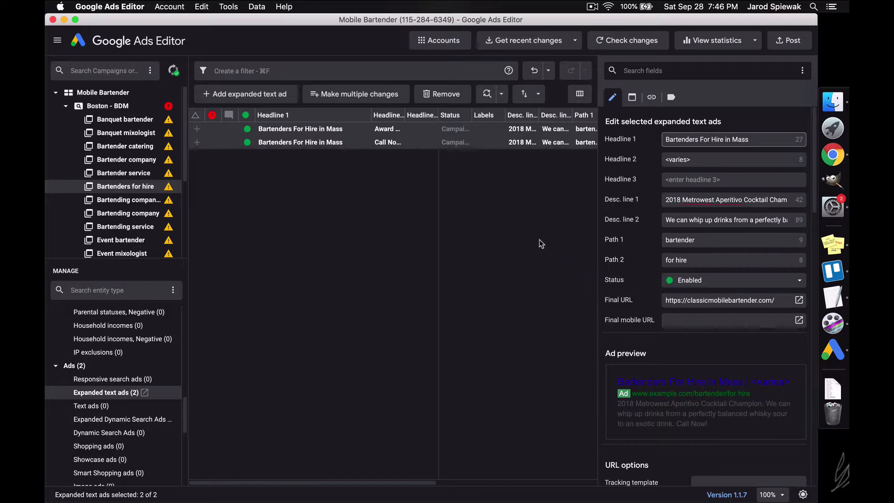
click(439, 154)
Step: Set Path 1 to "bartenders" and Path 2 to "for-hire" in both expanded text ads, and review each ad
click(352, 130)
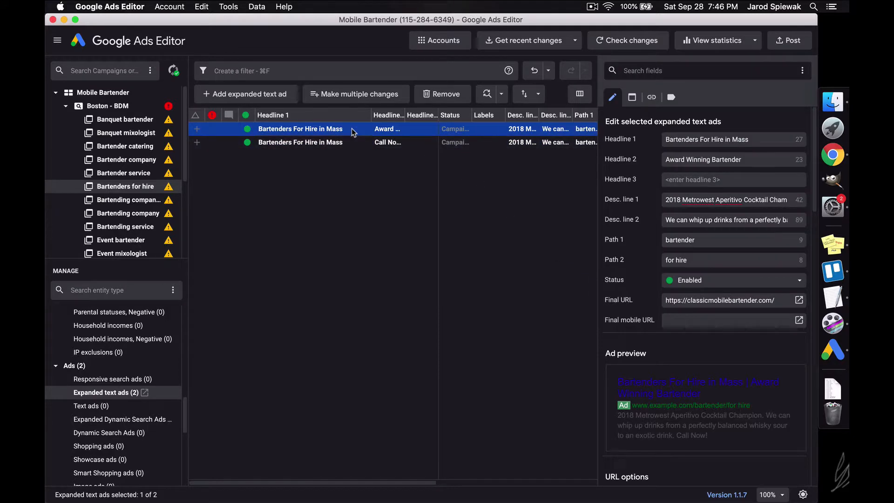
key(Down)
key(Up)
key(Down)
key(Up)
key(shift+Down)
click(717, 247)
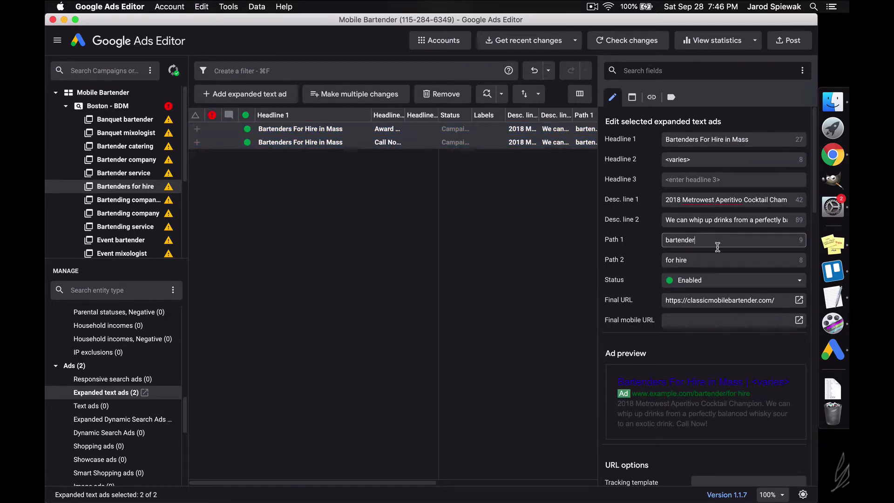
text(s)
click(713, 261)
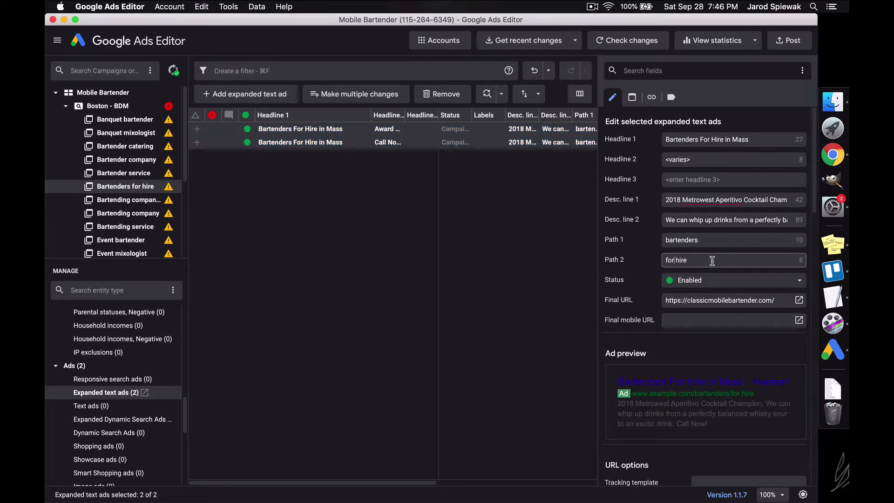
key(BackSpace)
text(-)
click(373, 200)
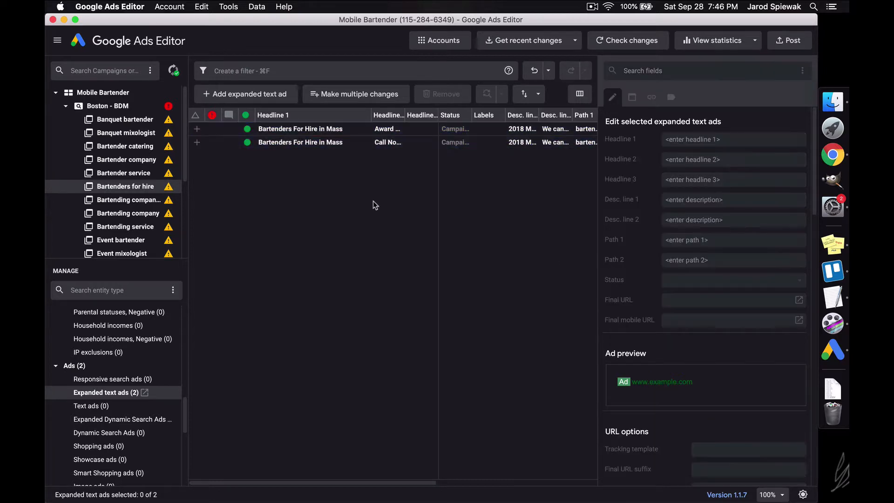
click(321, 130)
click(317, 143)
key(Up)
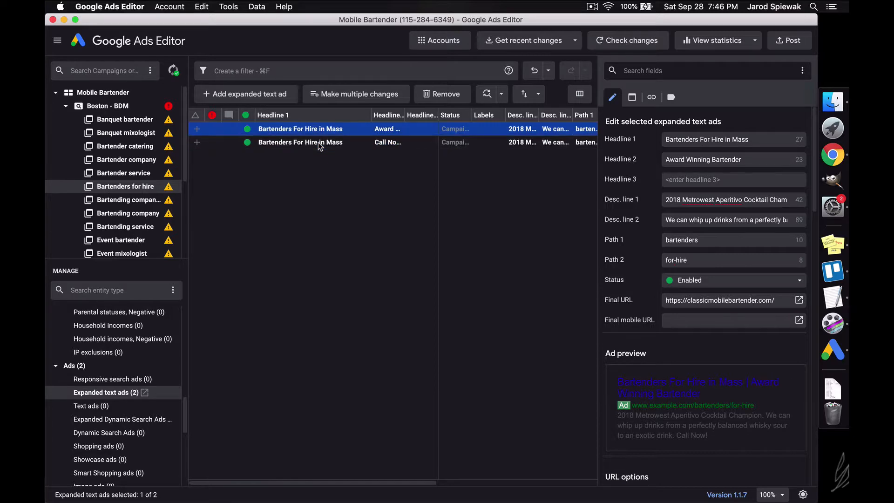
click(318, 141)
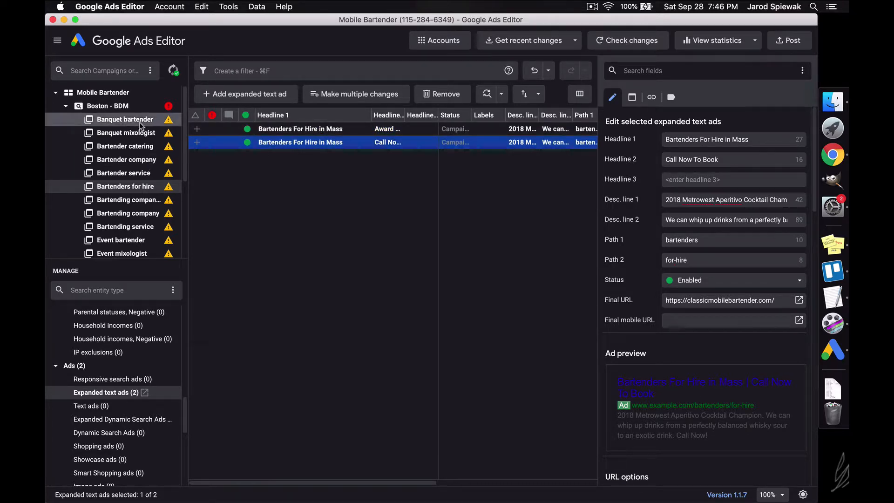
Step: Return to the full ad group list of the Boston - BDM campaign and switch to the TextEdit keywords note
click(127, 108)
scroll(131, 421, up, 10)
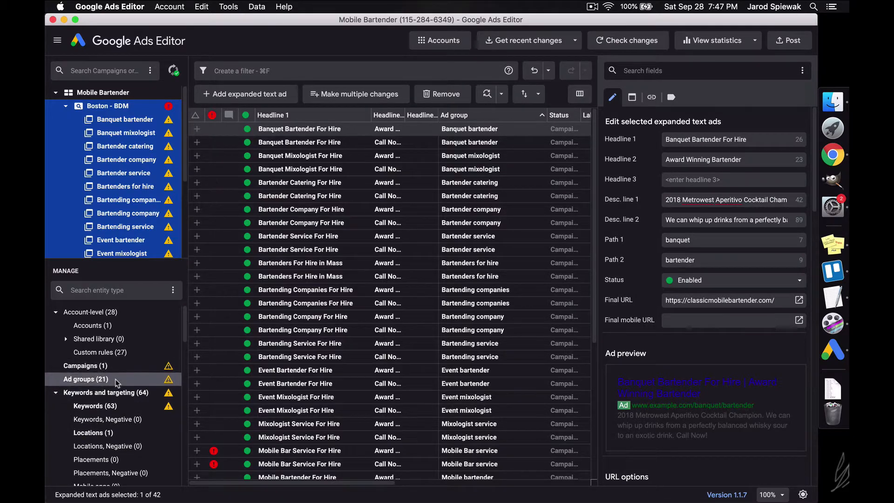
click(88, 380)
click(333, 421)
key(super+Tab)
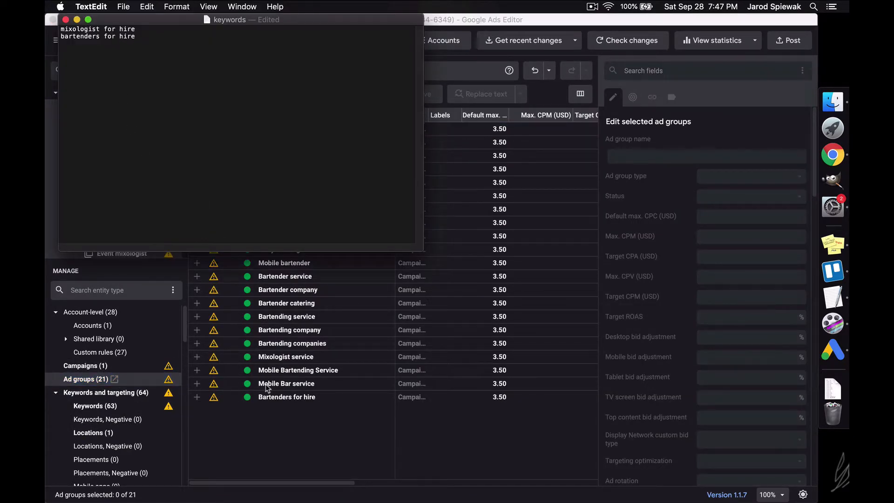
Step: Duplicate the "Bartenders for hire" ad group and set up a text replacement of "Bartenders" with "Mixologist" in all applicable fields
click(316, 427)
key(super+v)
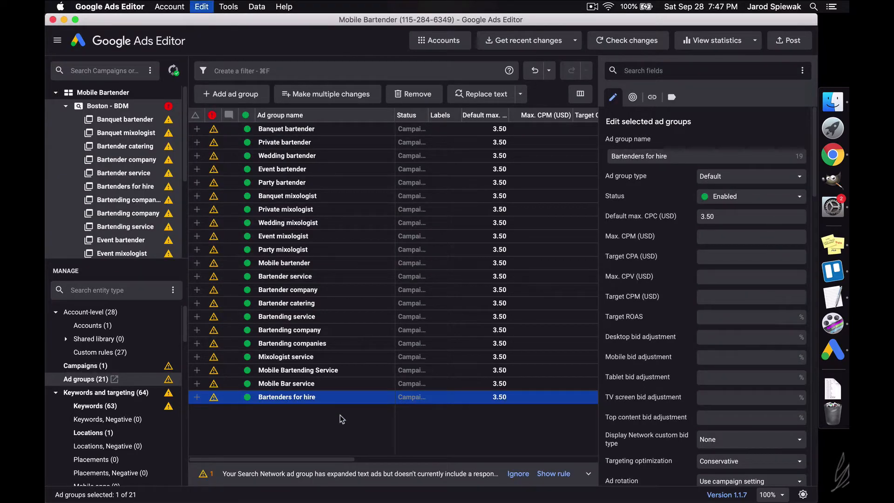
click(472, 95)
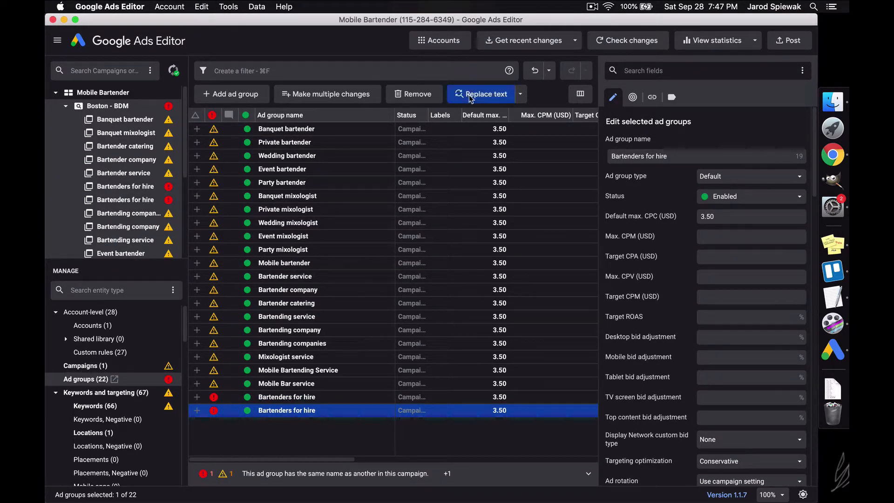
double_click(426, 126)
text(Bar)
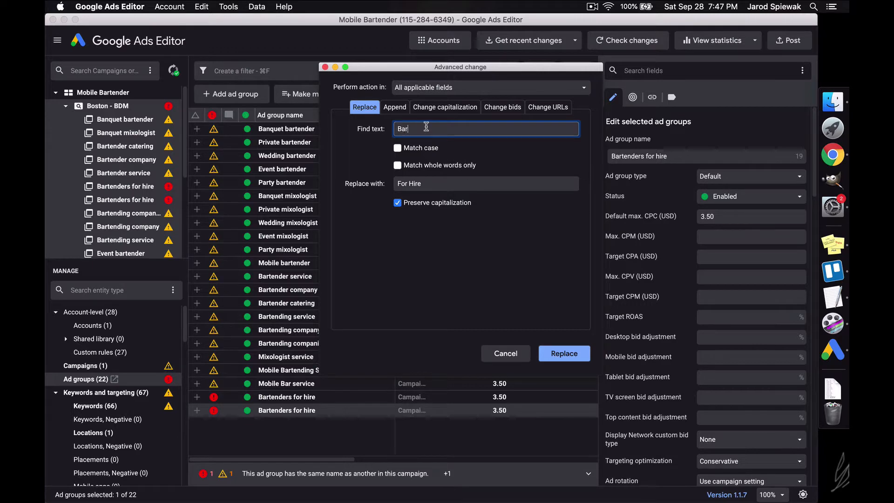
text(tenders)
key(Tab)
text(M)
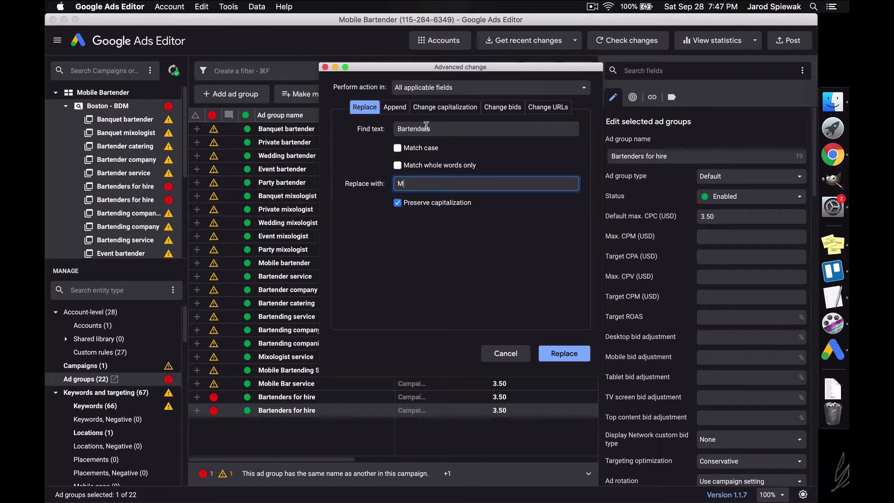
text(ixologist)
Step: Copy "mixologist" from the keywords note, use it capitalized as the replacement text, and apply the replacement to the duplicated ad group's name
key(super+Tab)
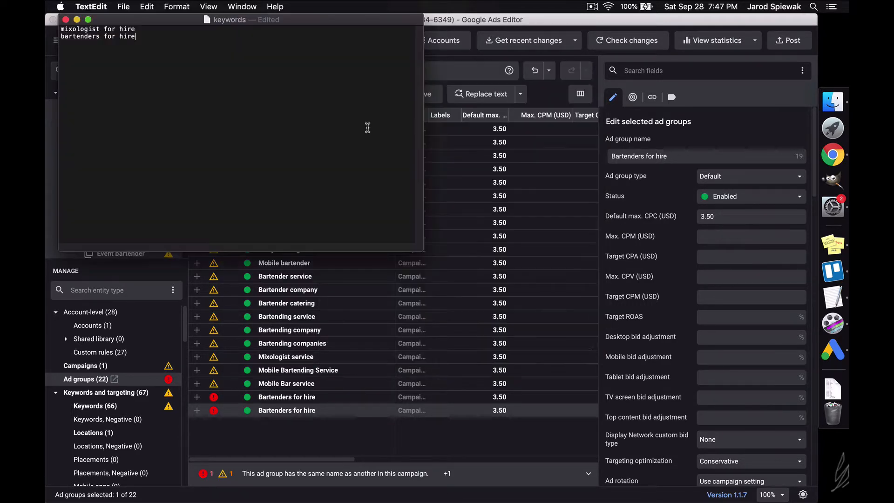
double_click(90, 36)
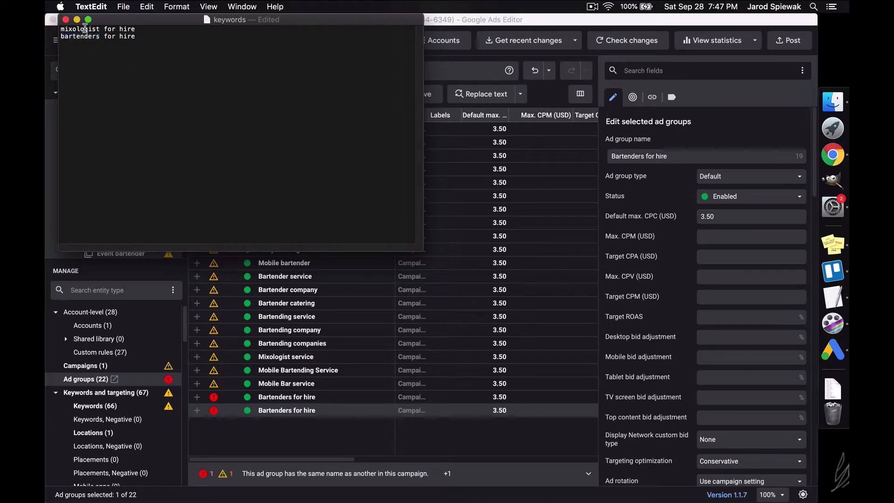
double_click(84, 29)
key(super+c)
key(super+Tab)
double_click(411, 184)
key(super+v)
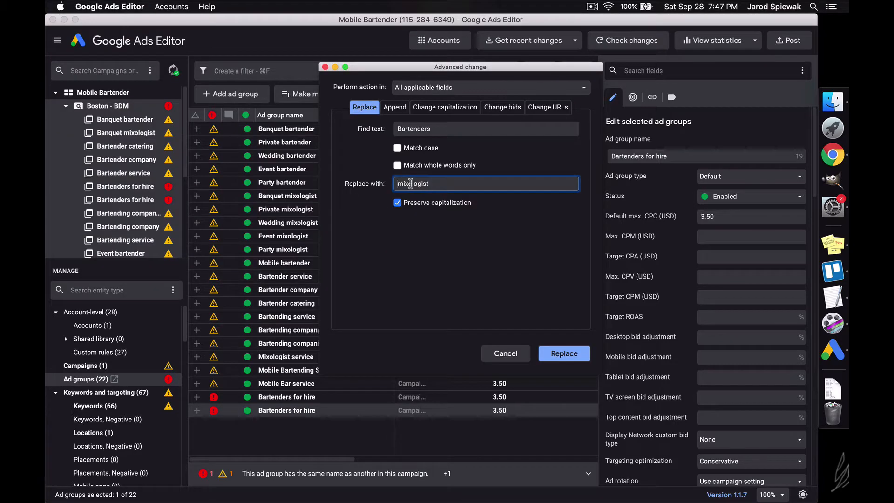
text(Mi)
key(Return)
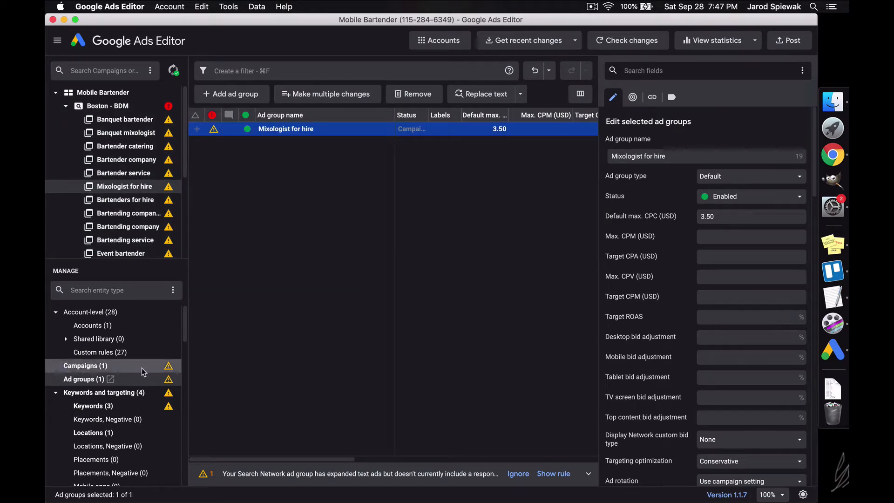
Step: Replace "Bartenders" with "Mixologist" in all three keywords of the "Mixologist for hire" ad group
click(93, 406)
key(super+a)
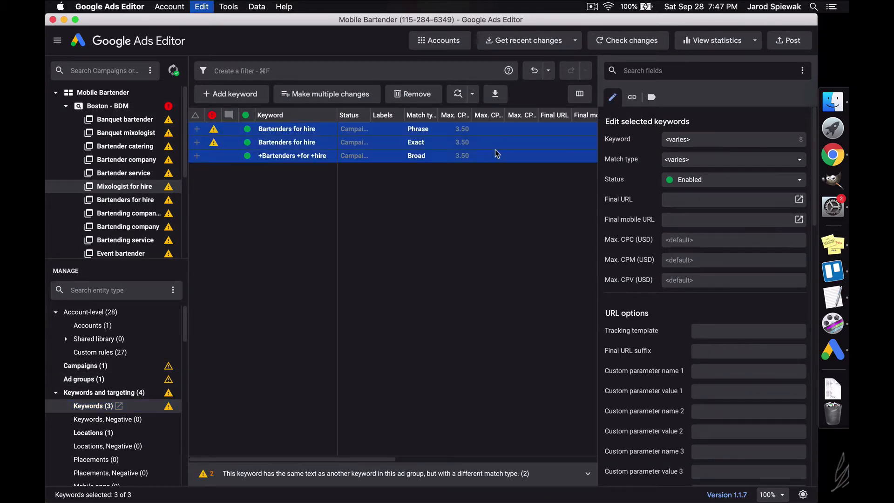
click(458, 93)
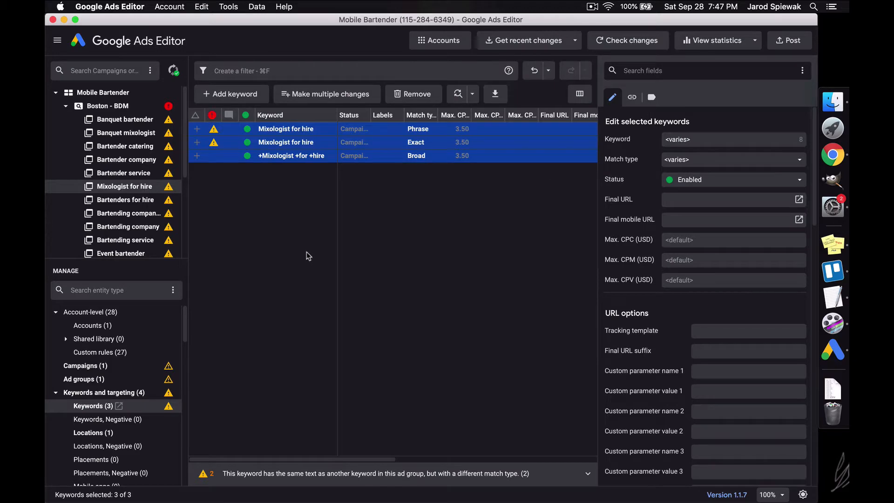
click(305, 254)
Step: Replace "Bartenders" with "Mixologist" in all applicable fields of the ad group's two expanded text ads
scroll(140, 447, down, 5)
scroll(137, 443, down, 4)
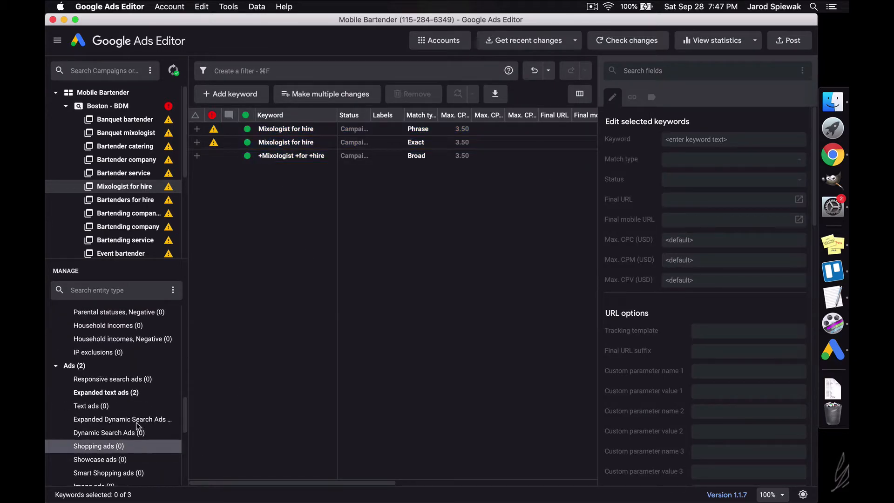
click(130, 396)
click(383, 295)
key(super+a)
click(487, 94)
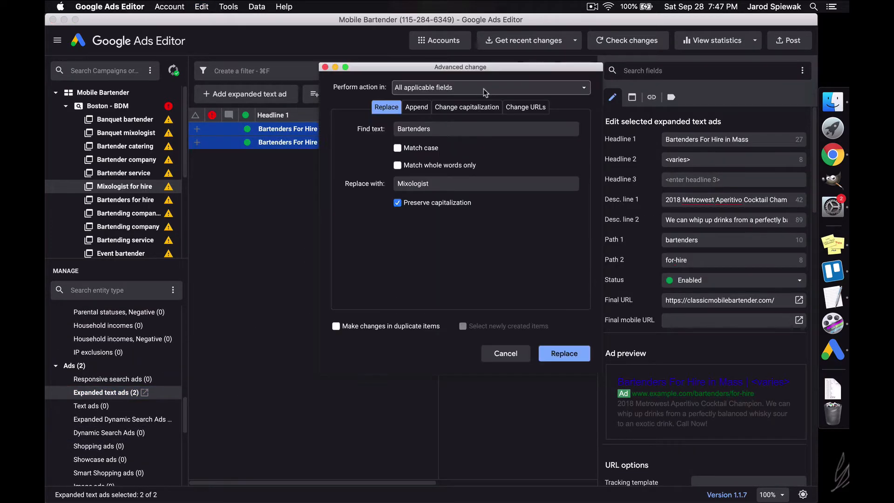
key(Return)
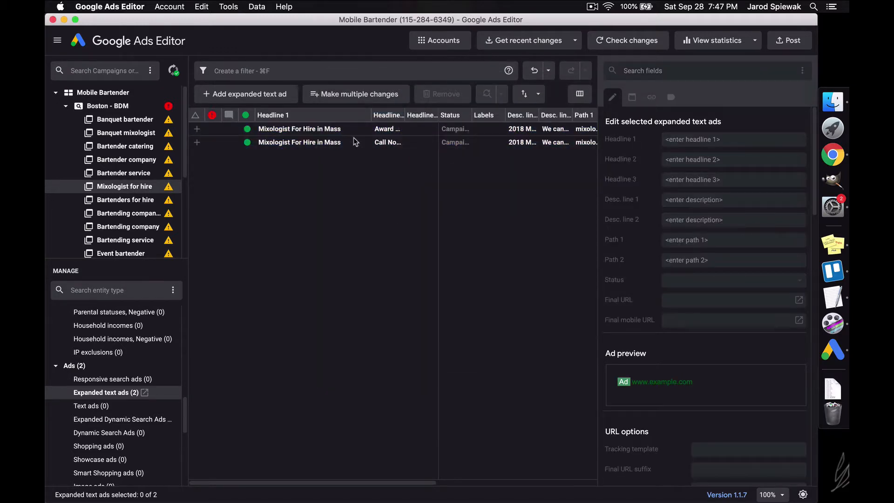
Step: Compare the headlines, descriptions, paths and final URL of the two "Mixologist For Hire in Mass" ads
click(349, 130)
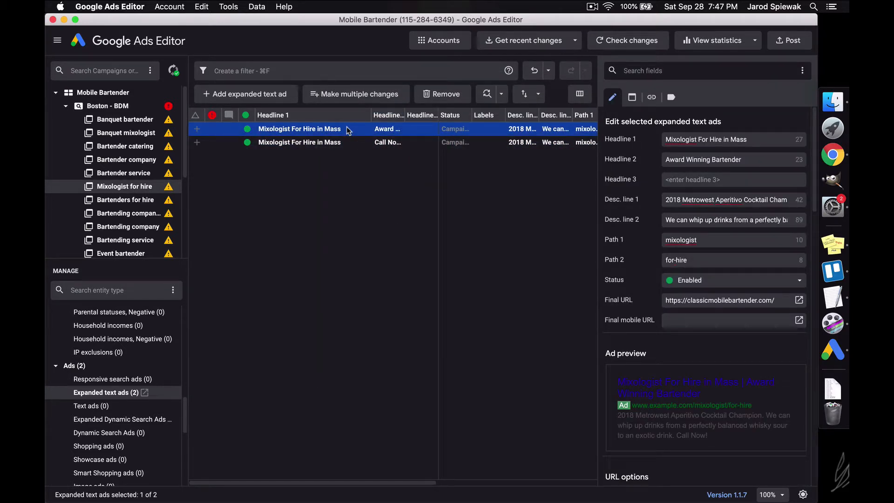
key(Down)
key(Up)
key(Down)
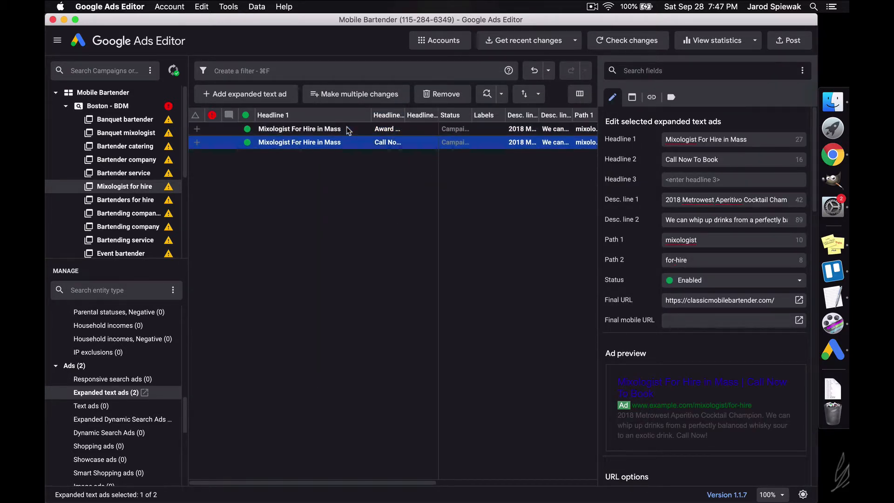
key(Up)
key(Down)
key(Up)
key(Down)
key(Up)
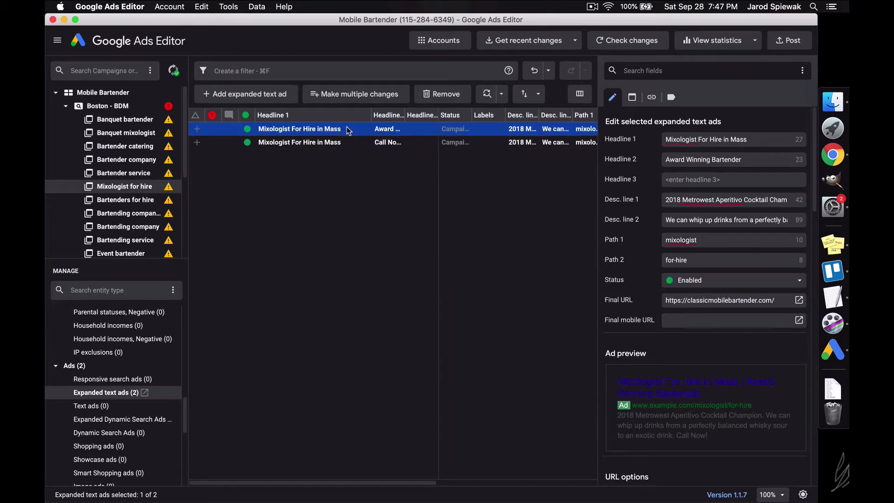
Step: Show all expanded text ads of the Boston - BDM campaign and inspect the final URLs of several individual ads
click(312, 244)
click(133, 110)
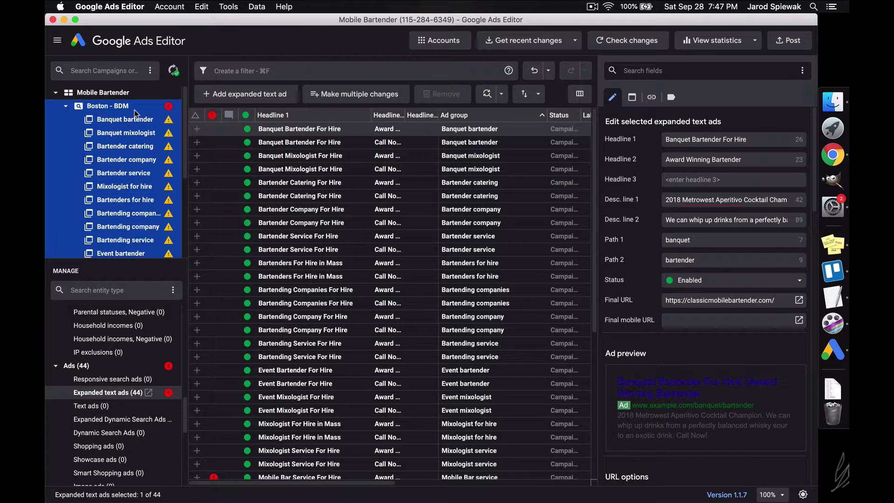
scroll(111, 399, up, 5)
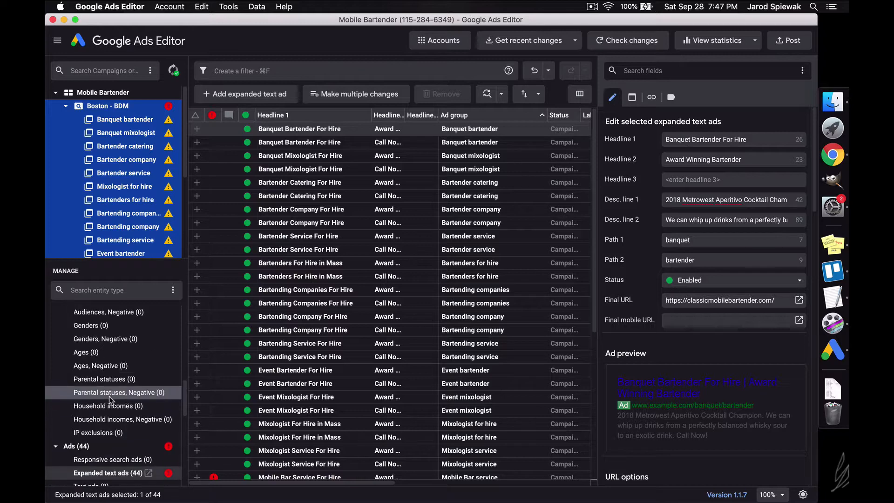
scroll(111, 398, down, 4)
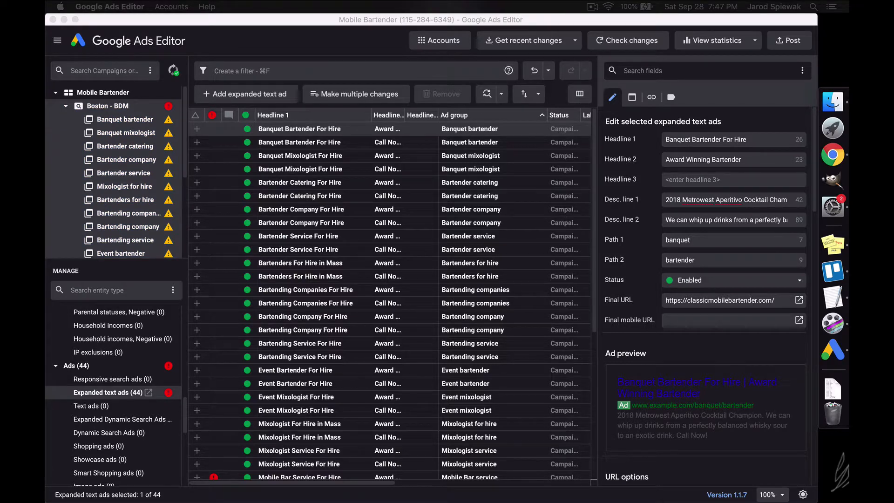
click(383, 160)
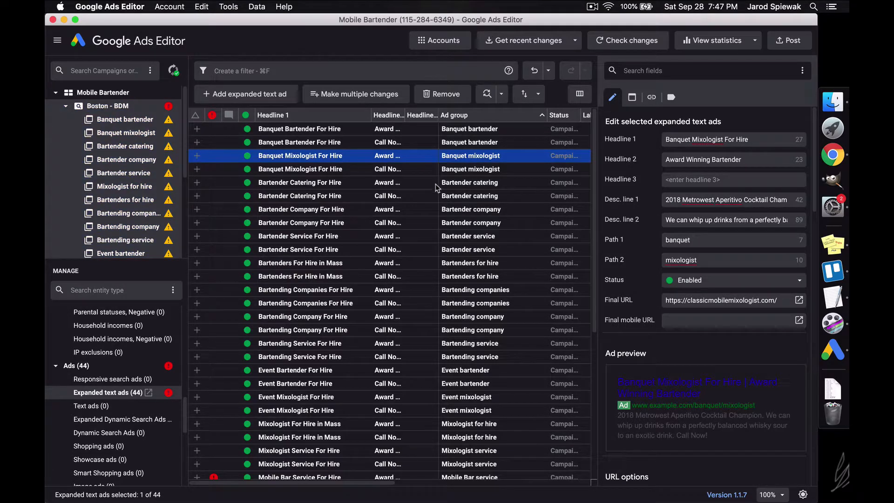
click(435, 184)
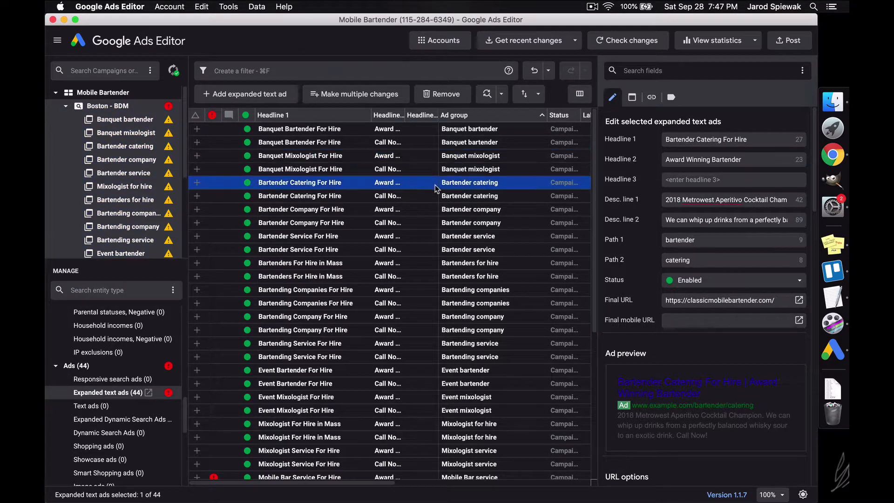
click(423, 276)
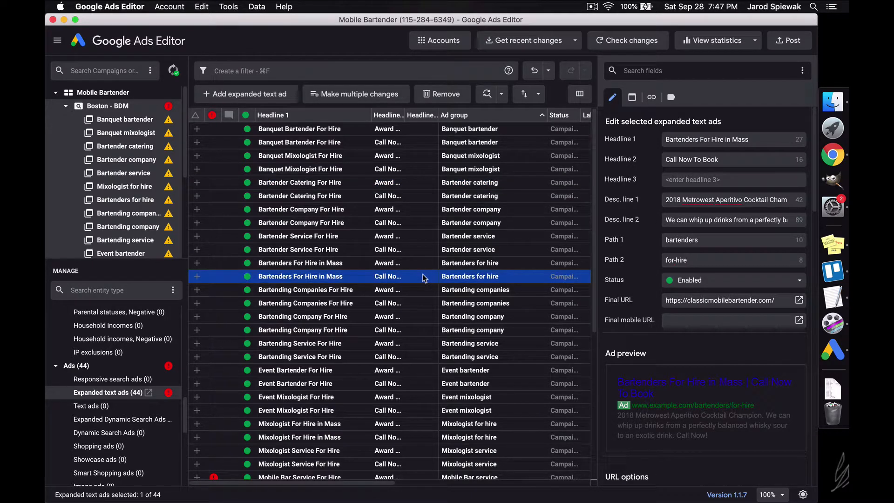
click(418, 224)
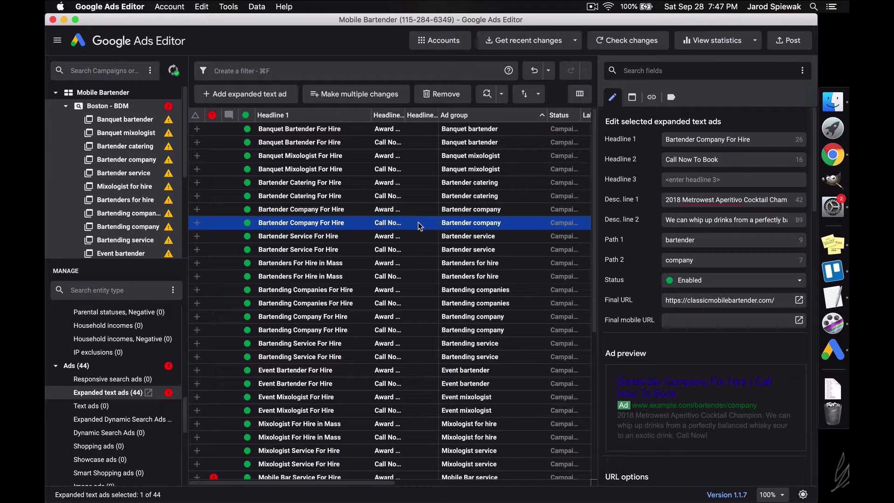
key(super+a)
scroll(449, 267, down, 5)
click(736, 302)
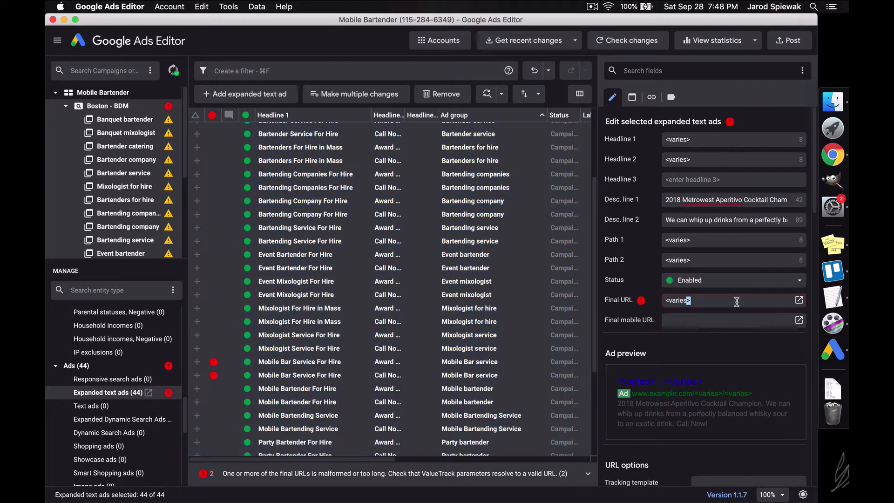
key(super+a)
key(super+v)
key(Return)
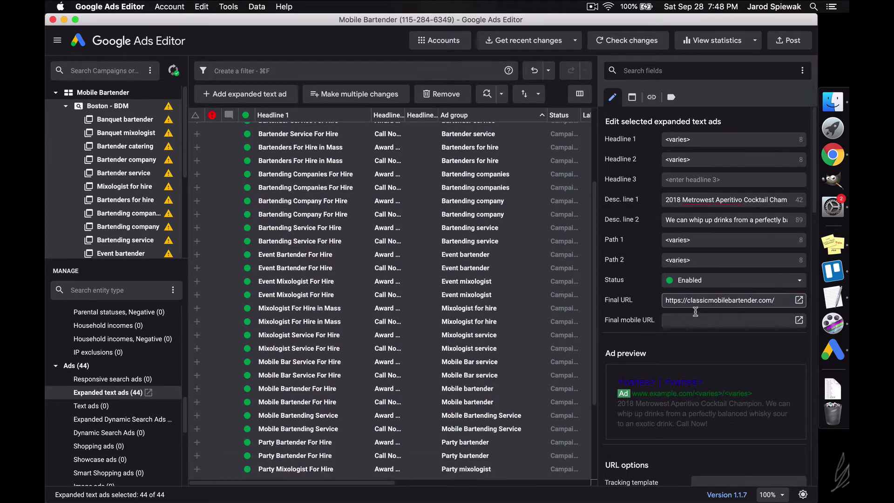
Step: Look through the campaign's expanded text ads and check the fields of individual ads, including the final URL
scroll(452, 240, up, 4)
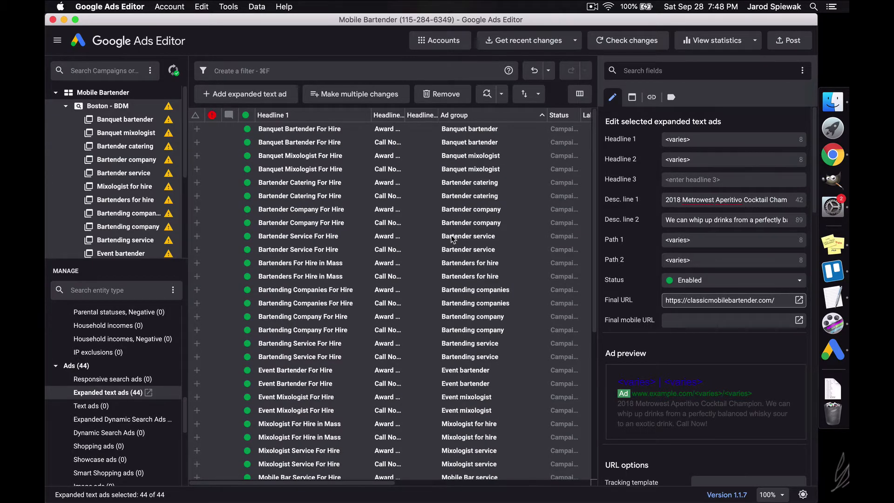
scroll(452, 239, down, 5)
click(432, 233)
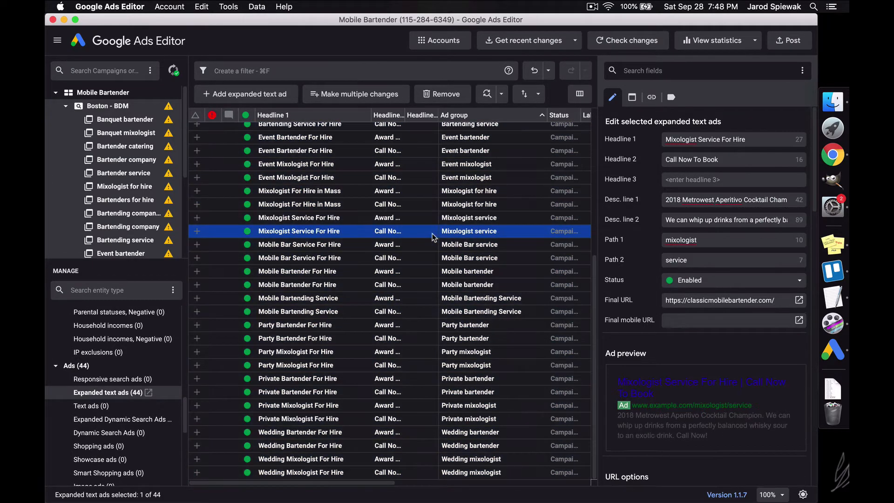
click(433, 238)
scroll(434, 237, up, 5)
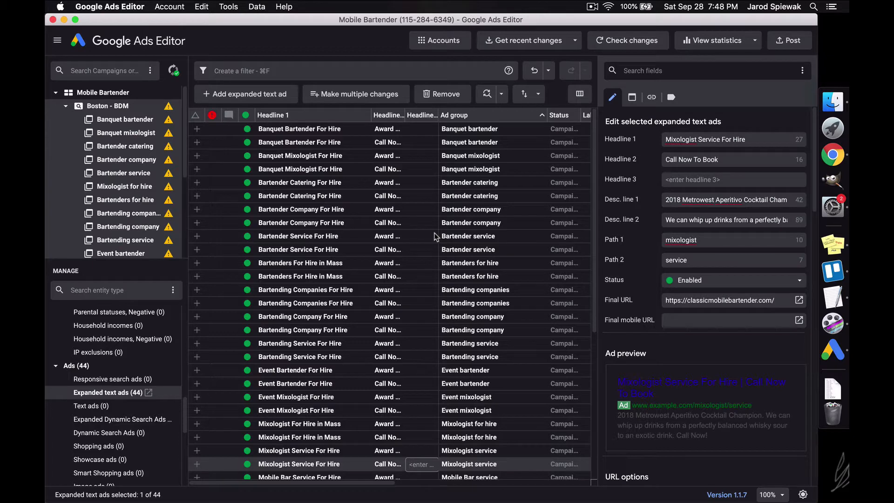
key(super+Tab)
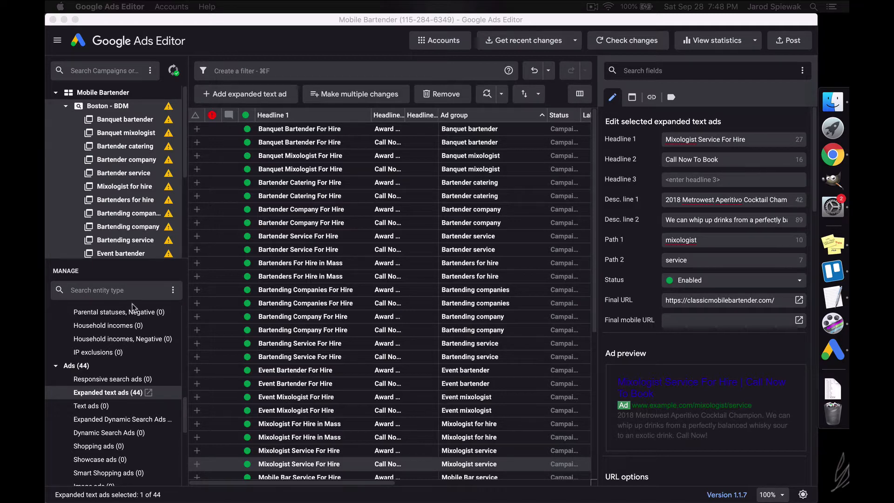
click(331, 213)
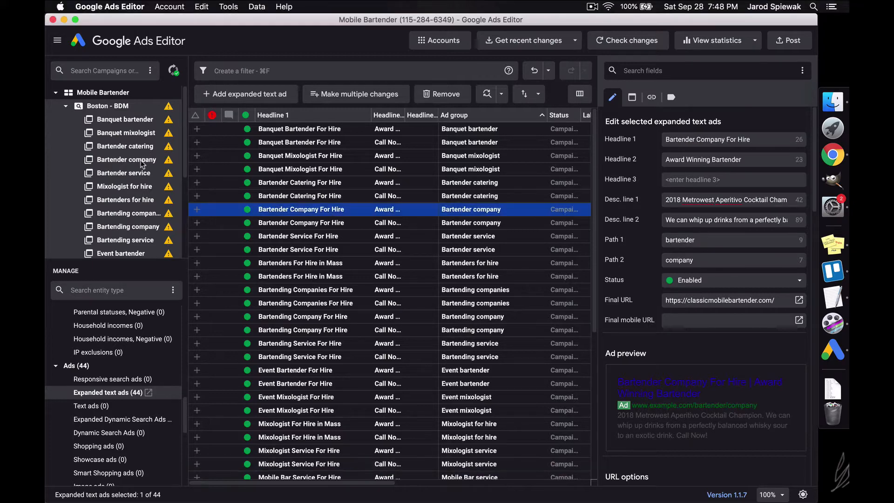
Step: Go to the campaign list and duplicate the Boston - BDM campaign
scroll(119, 404, up, 5)
scroll(119, 398, up, 4)
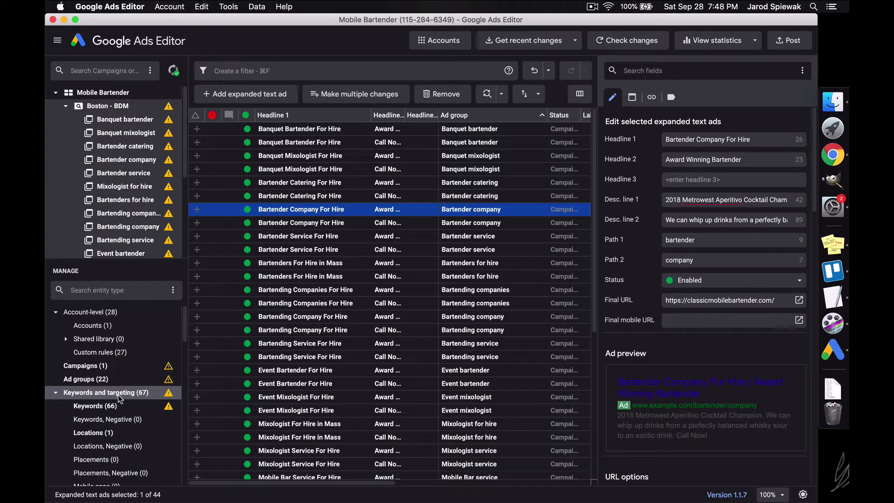
click(119, 366)
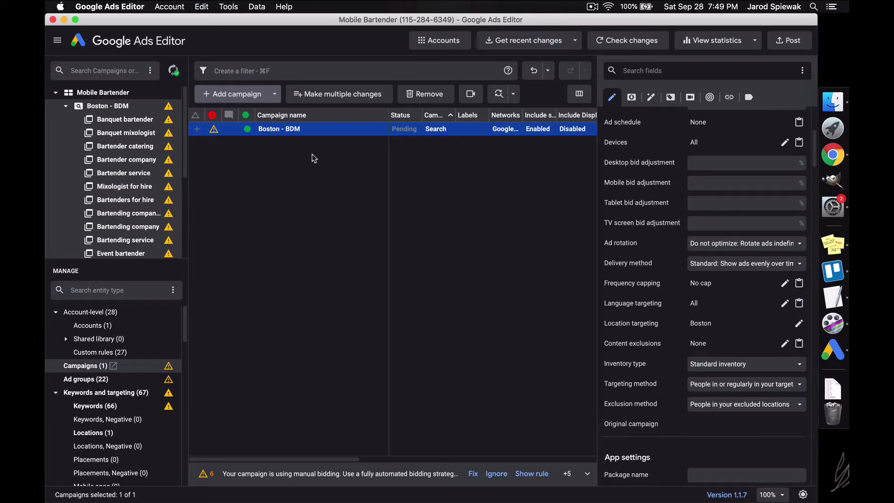
key(super+v)
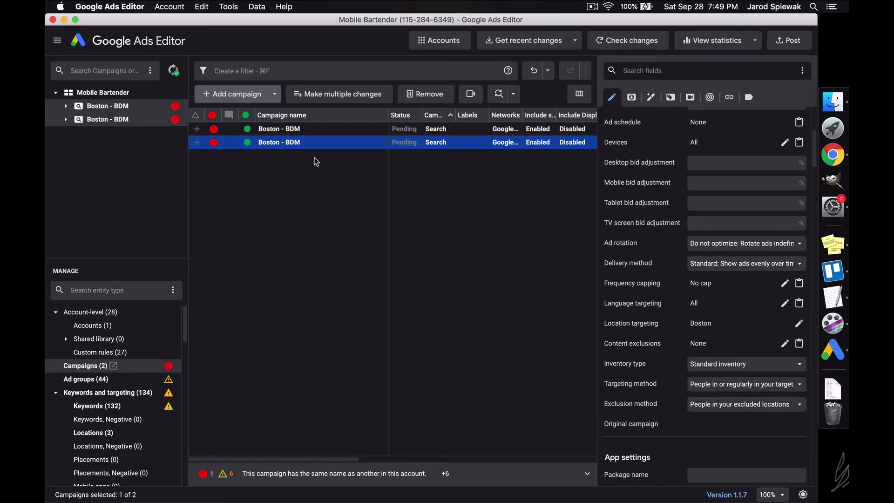
Step: Rename the duplicated Boston - BDM campaign as Worchester - BDM
scroll(699, 163, up, 5)
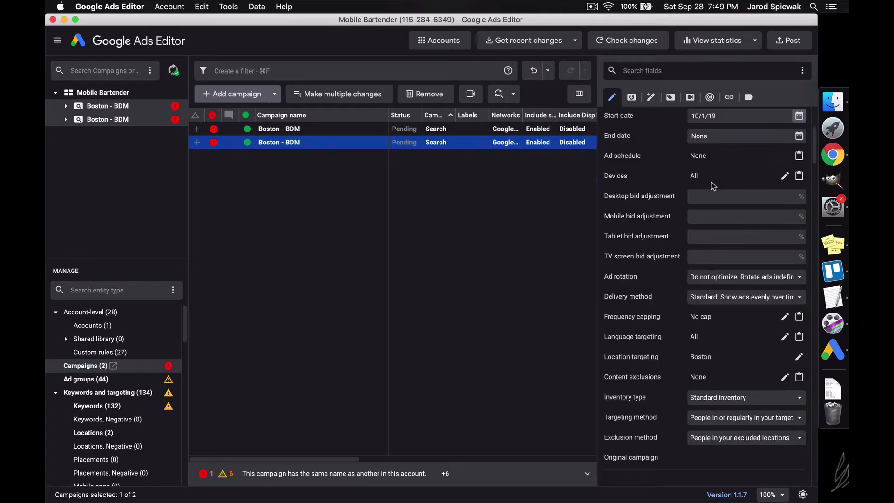
double_click(619, 157)
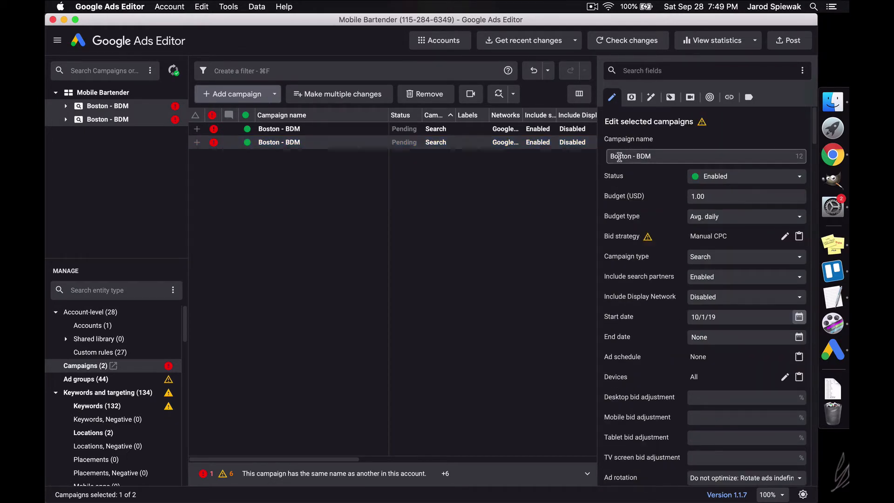
text(Worchester)
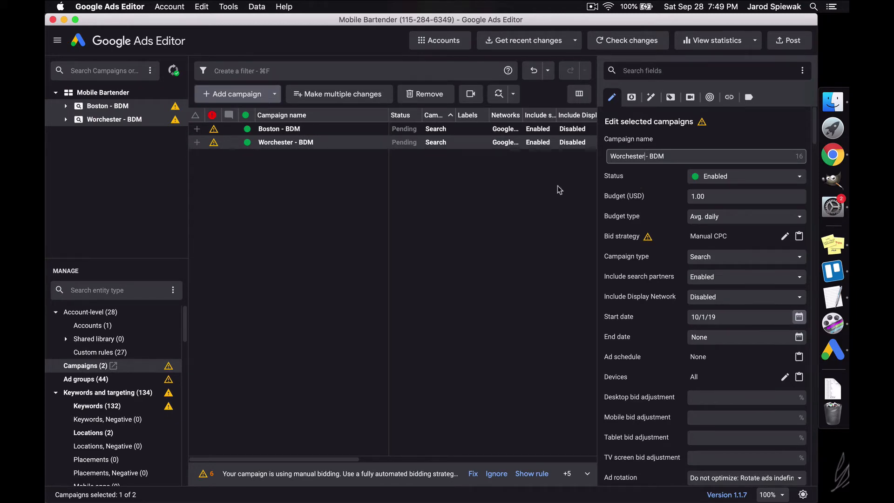
Step: Replace the Worchester - BDM campaign's targeted location with the city Worcester, Massachusetts, United States, searching for "worchester"
double_click(339, 148)
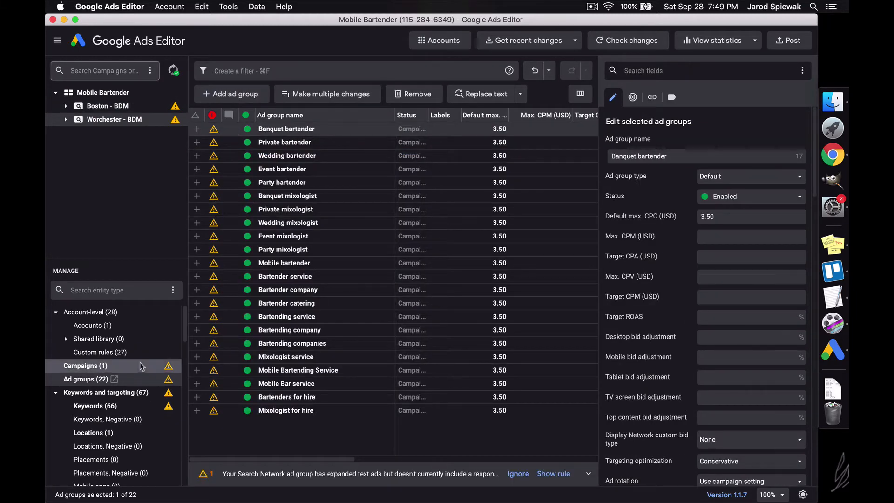
click(136, 432)
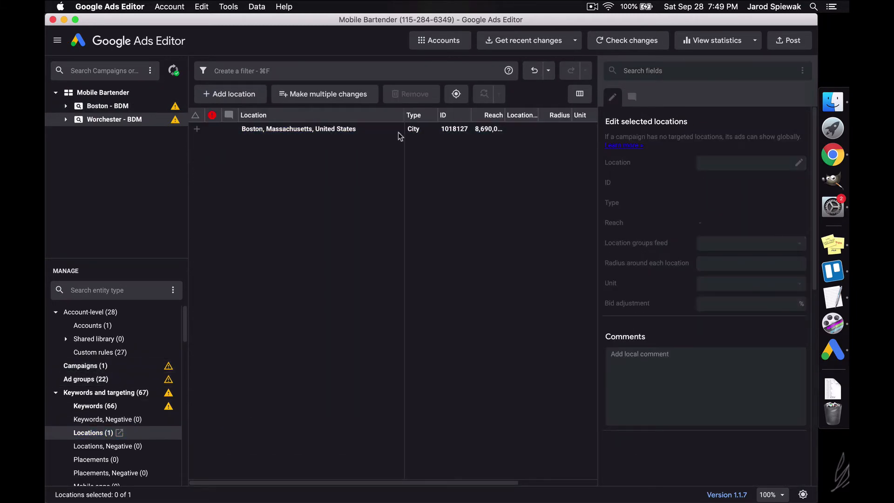
click(419, 130)
click(799, 163)
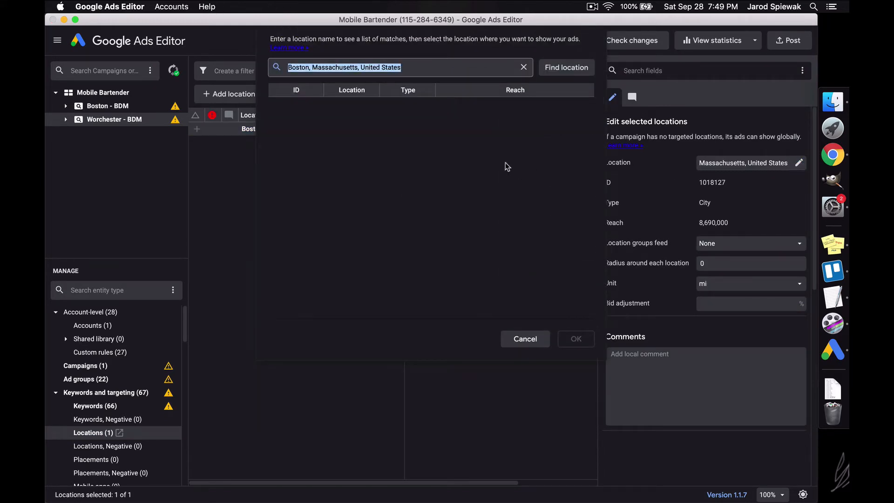
text(worchester)
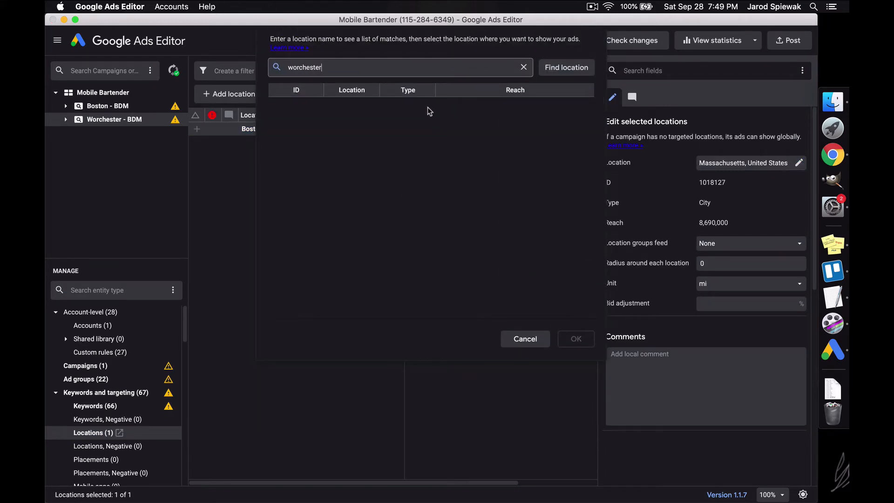
click(561, 69)
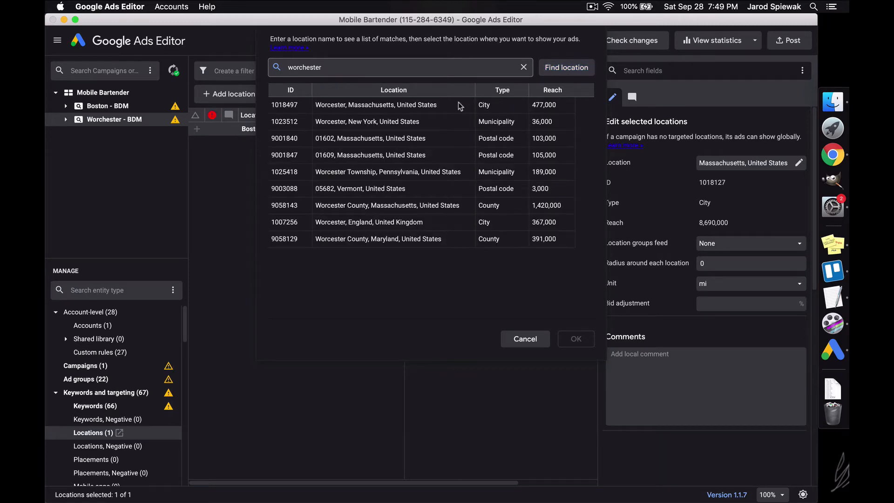
click(454, 106)
click(577, 339)
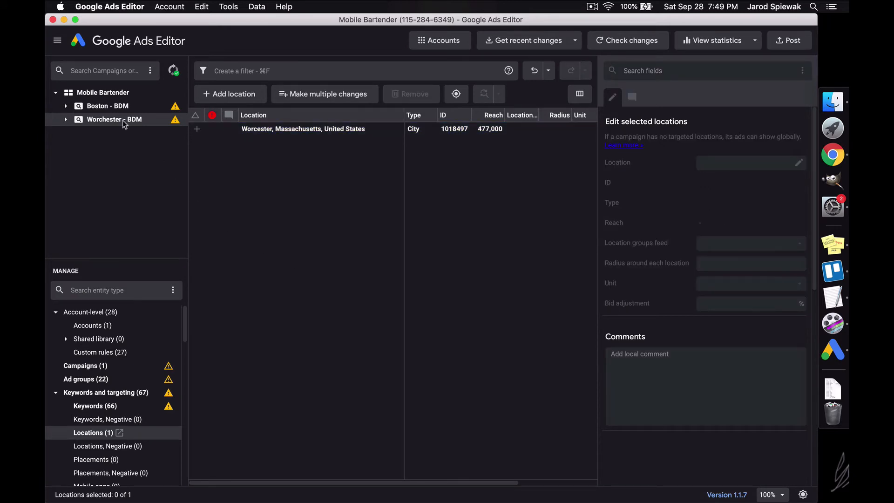
Step: Return to the campaign list for the whole Mobile Bartender account and select the Worchester - BDM campaign
click(108, 95)
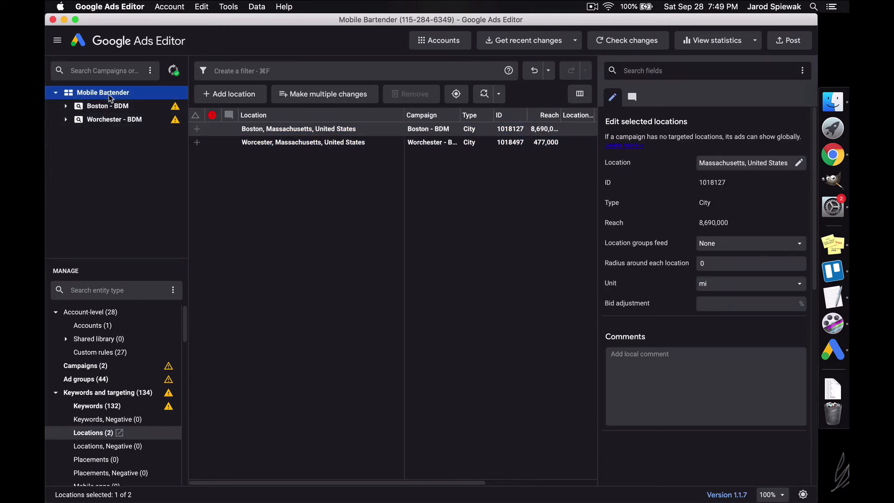
click(128, 367)
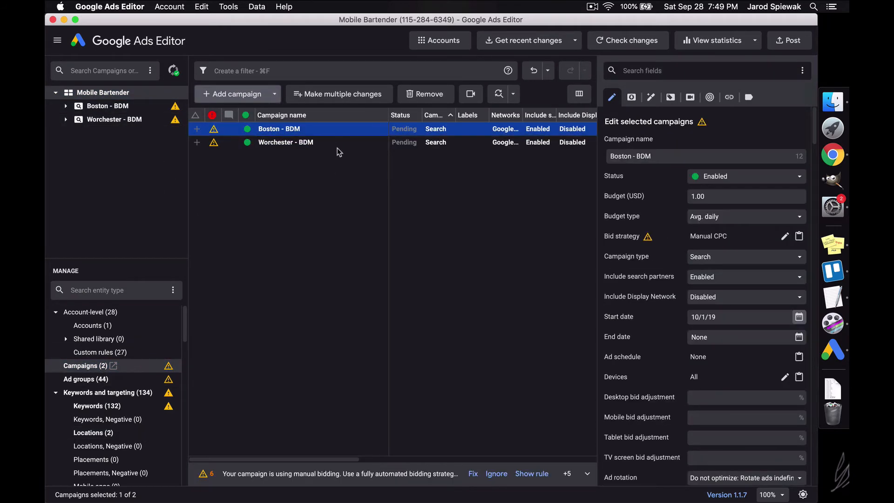
click(339, 145)
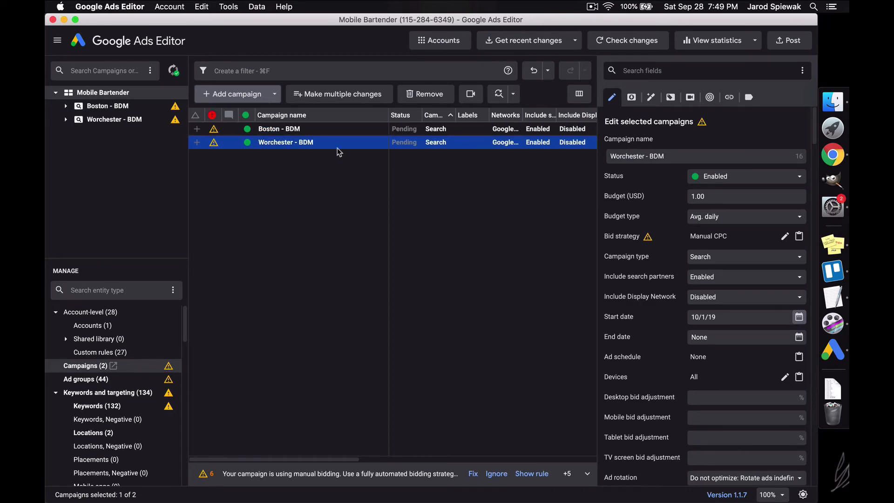